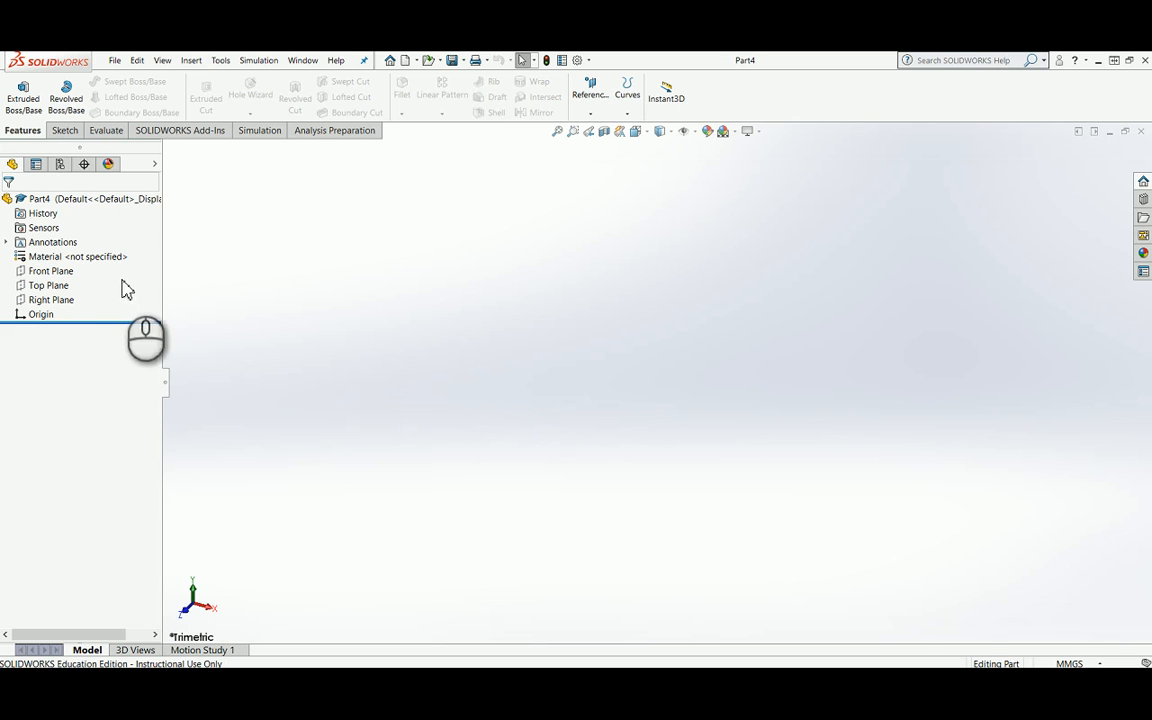
Step: Sketch a circle about 56 mm in diameter on the Top Plane, centred on the origin
{"action": "left_click", "coordinate": [45, 290]}
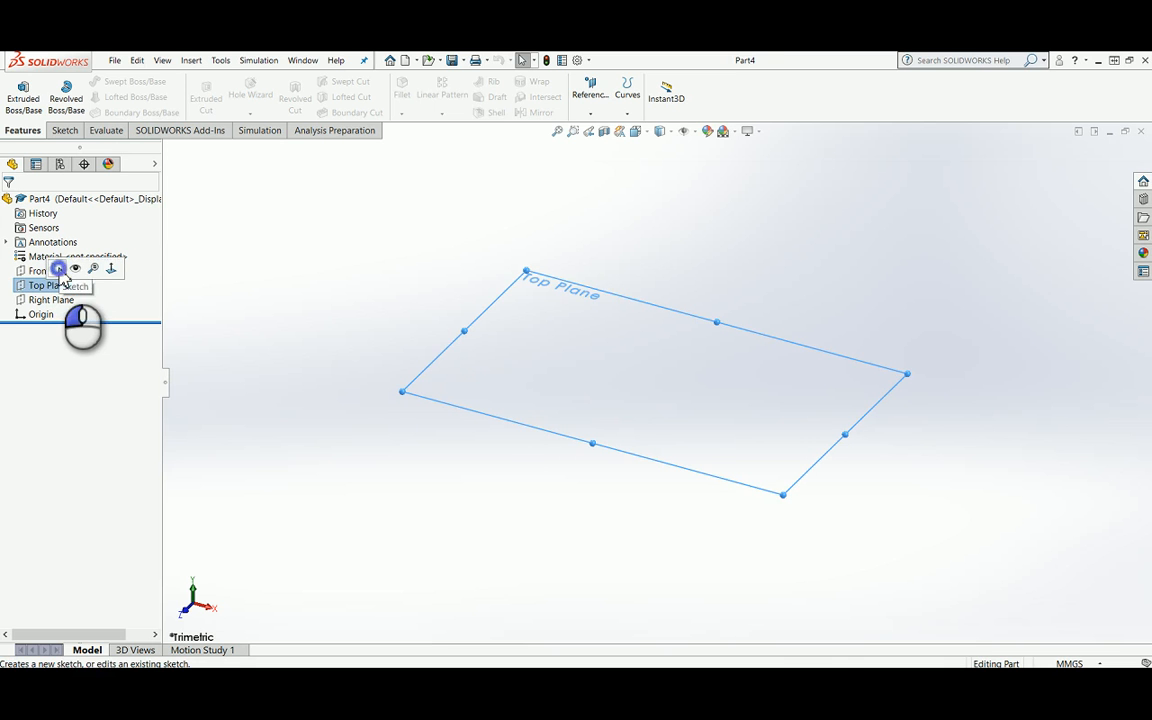
{"action": "left_click", "coordinate": [59, 269]}
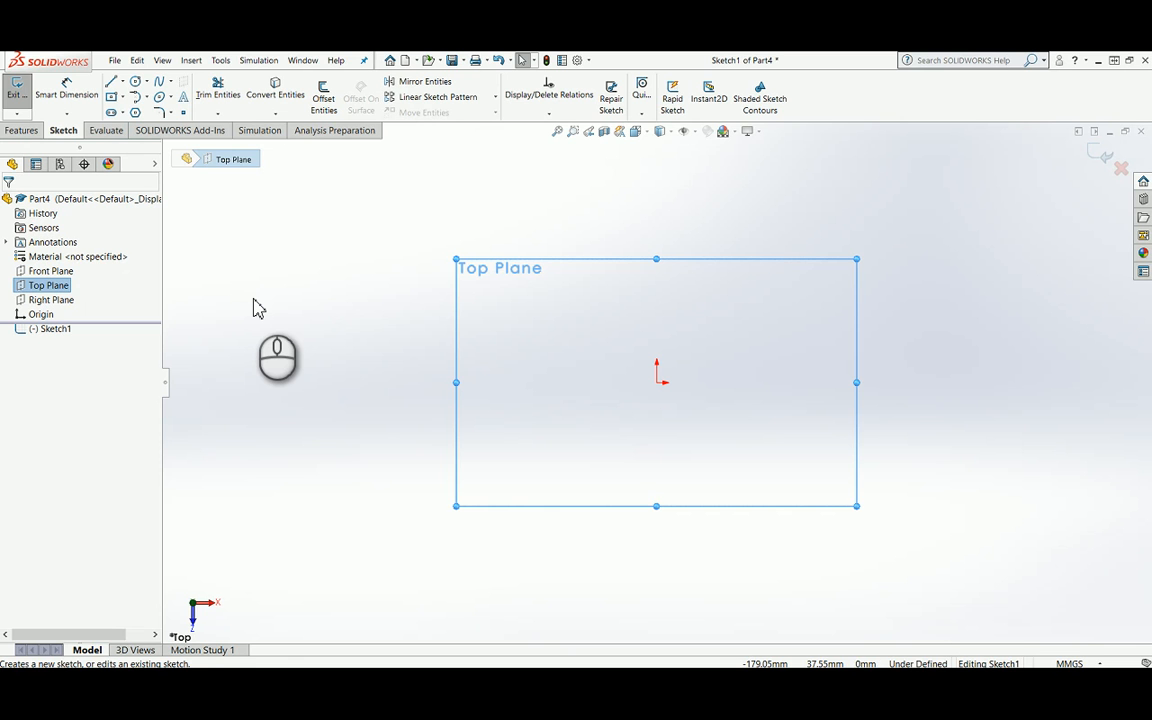
{"action": "left_click", "coordinate": [136, 88]}
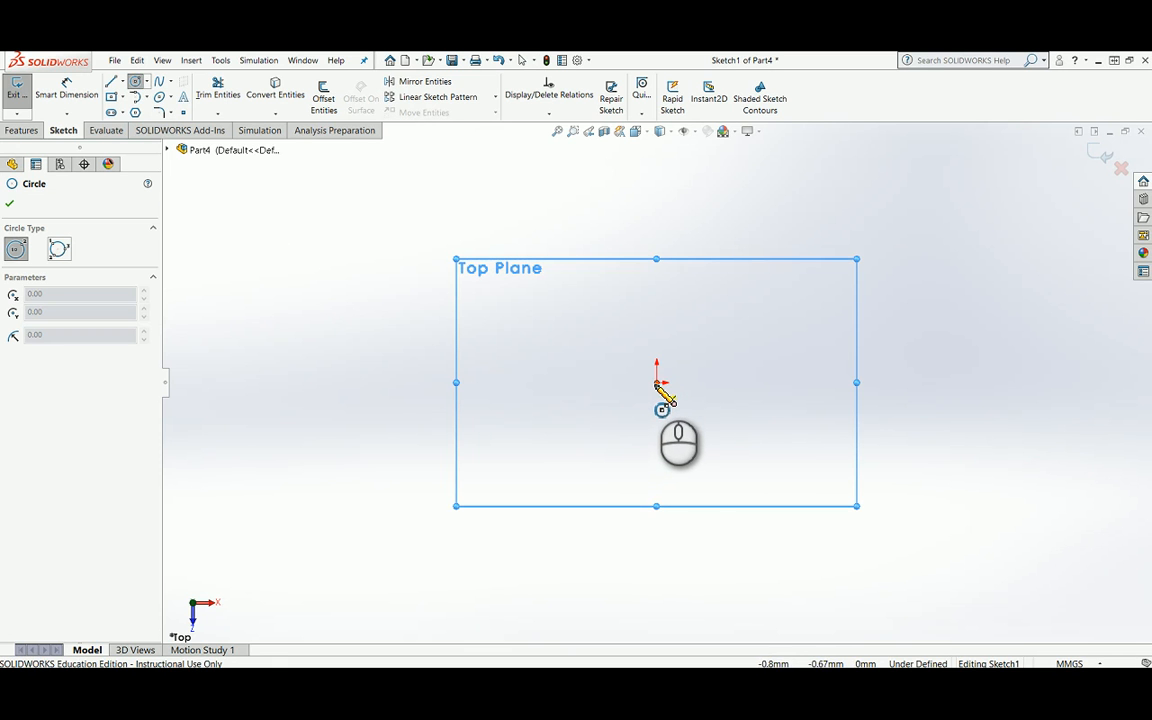
{"action": "left_click_drag", "start_coordinate": [657, 382], "coordinate": [690, 435]}
Step: Dimension the circle's diameter to 20 mm and finish the sketch
{"action": "left_click", "coordinate": [66, 92]}
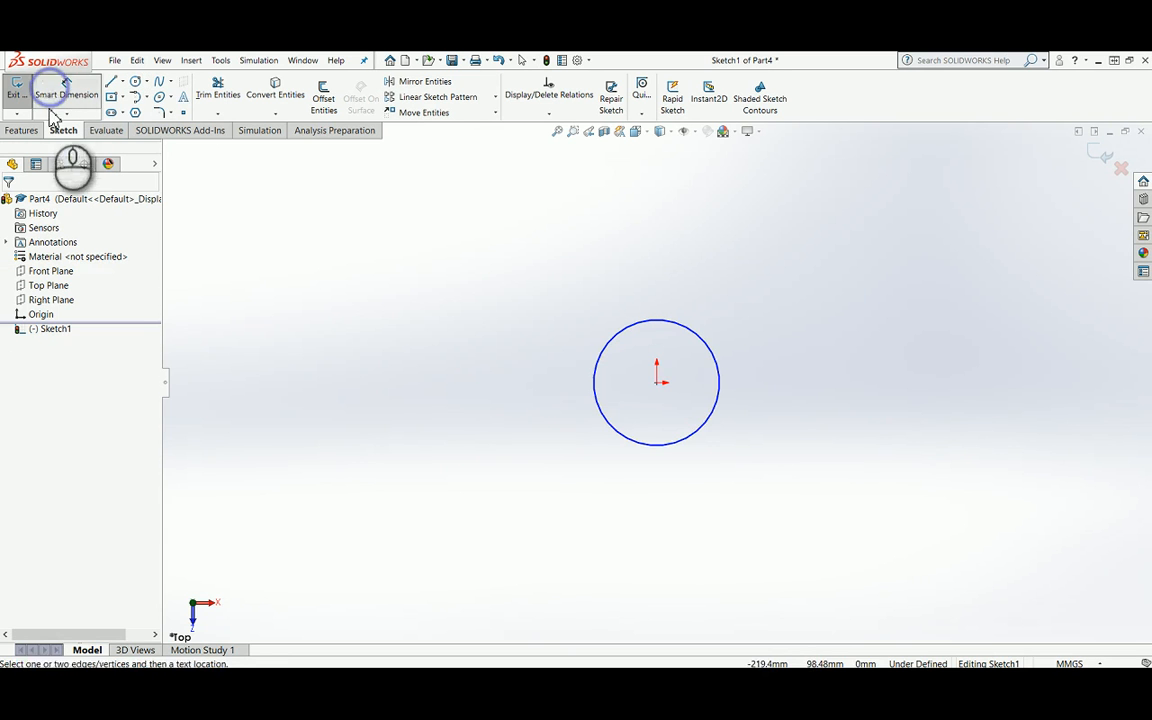
{"action": "left_click", "coordinate": [720, 379]}
{"action": "left_click", "coordinate": [757, 381]}
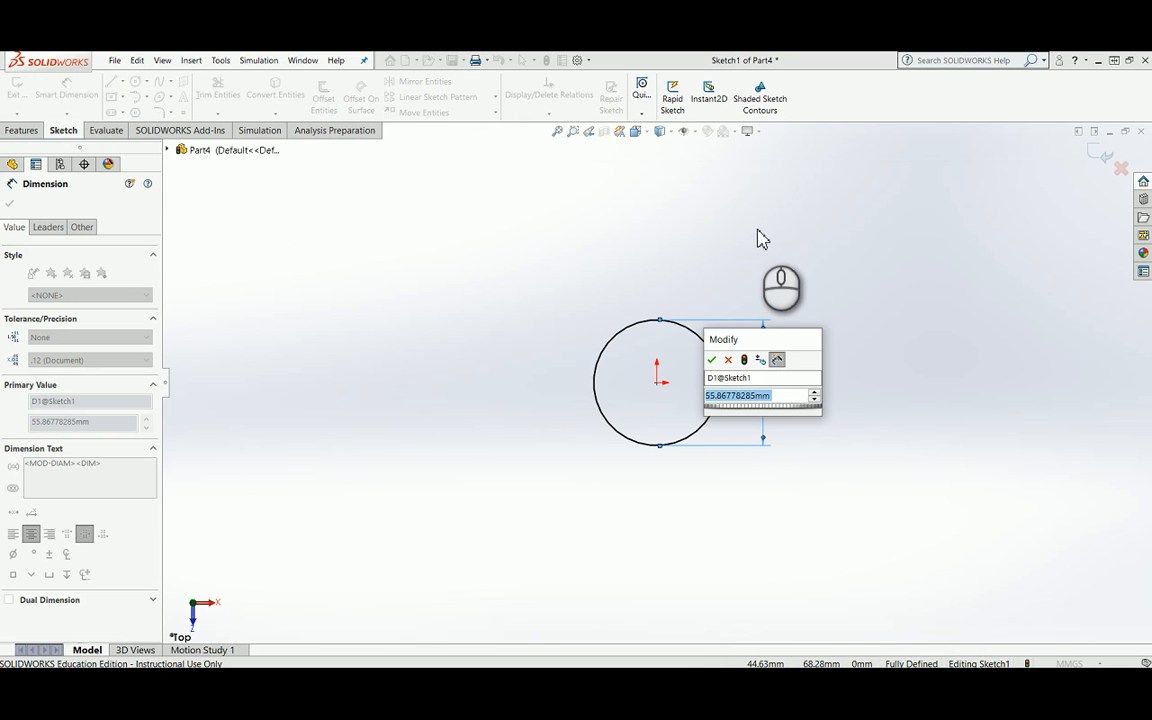
{"action": "type", "text": "20"}
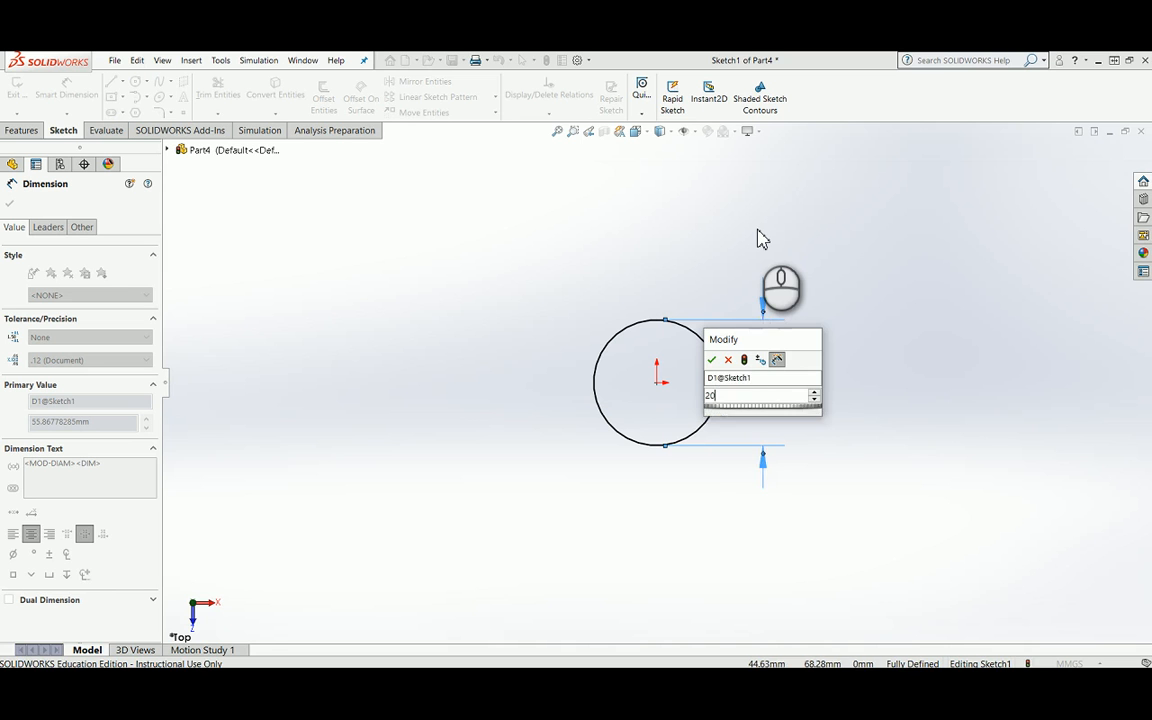
{"action": "key", "text": "Return"}
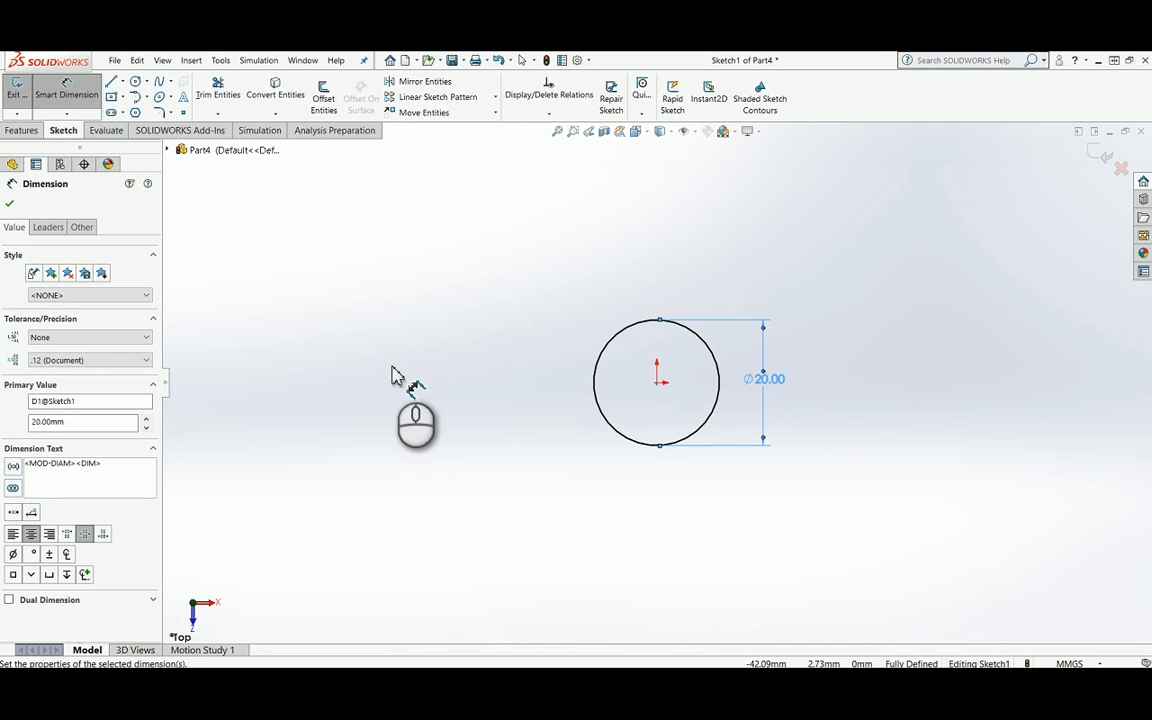
{"action": "key", "text": "space"}
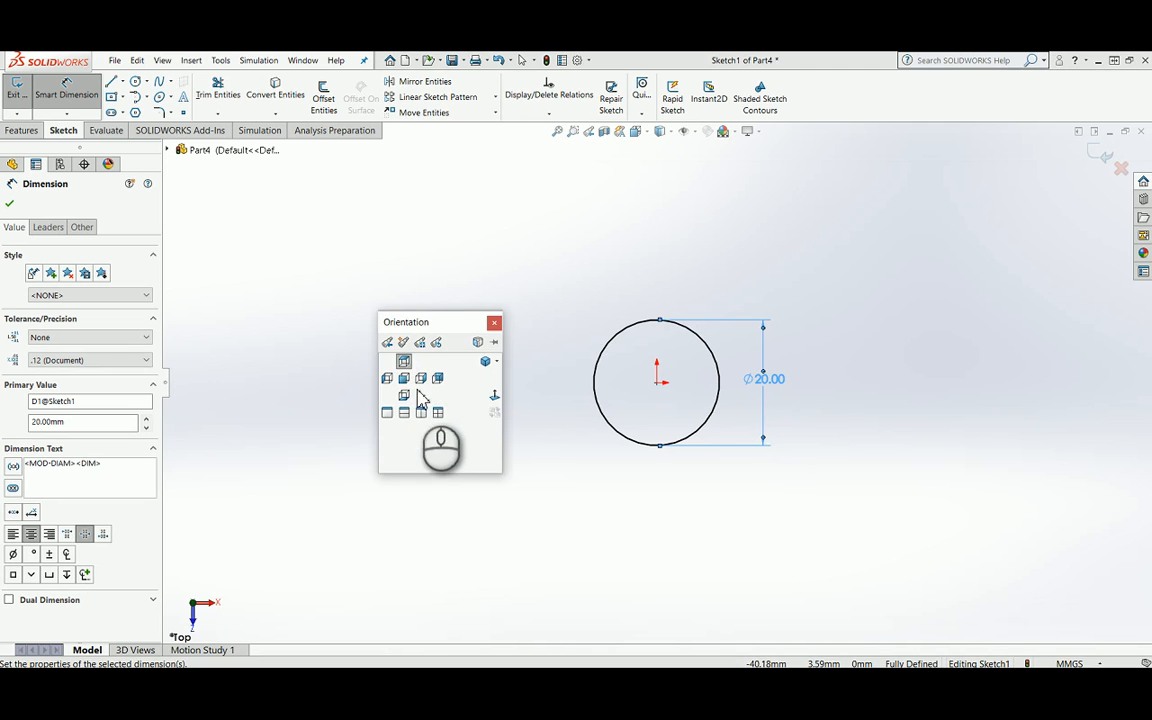
{"action": "left_click", "coordinate": [480, 365]}
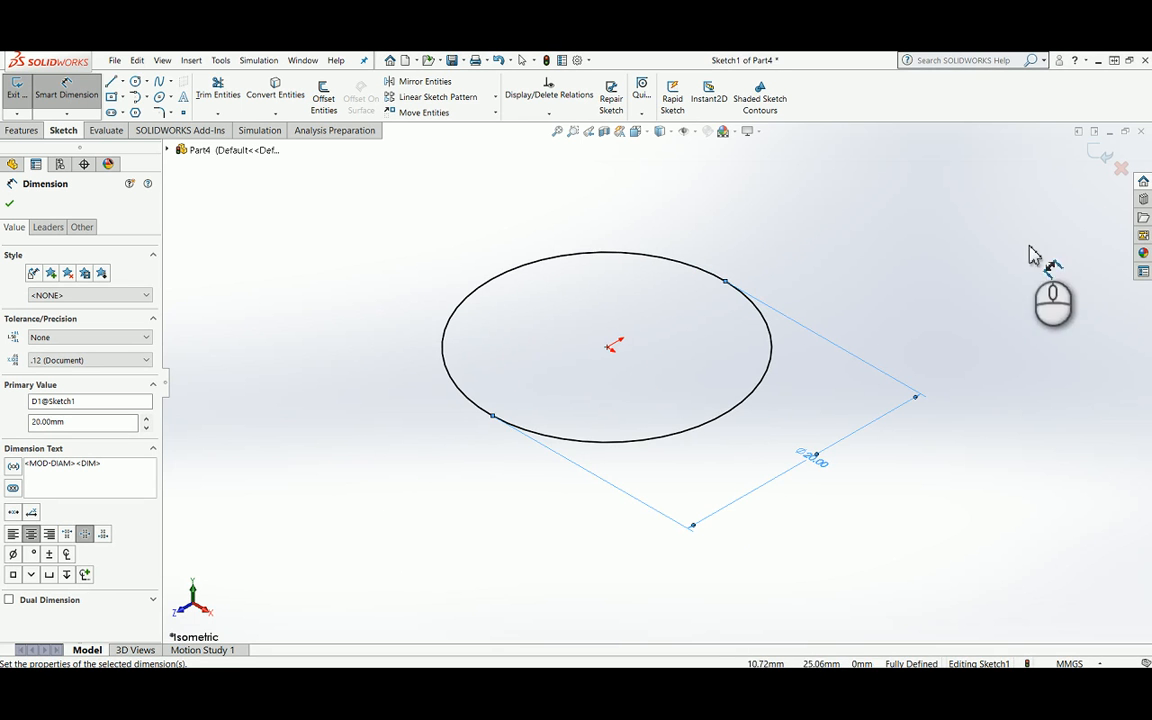
{"action": "left_click", "coordinate": [1098, 160]}
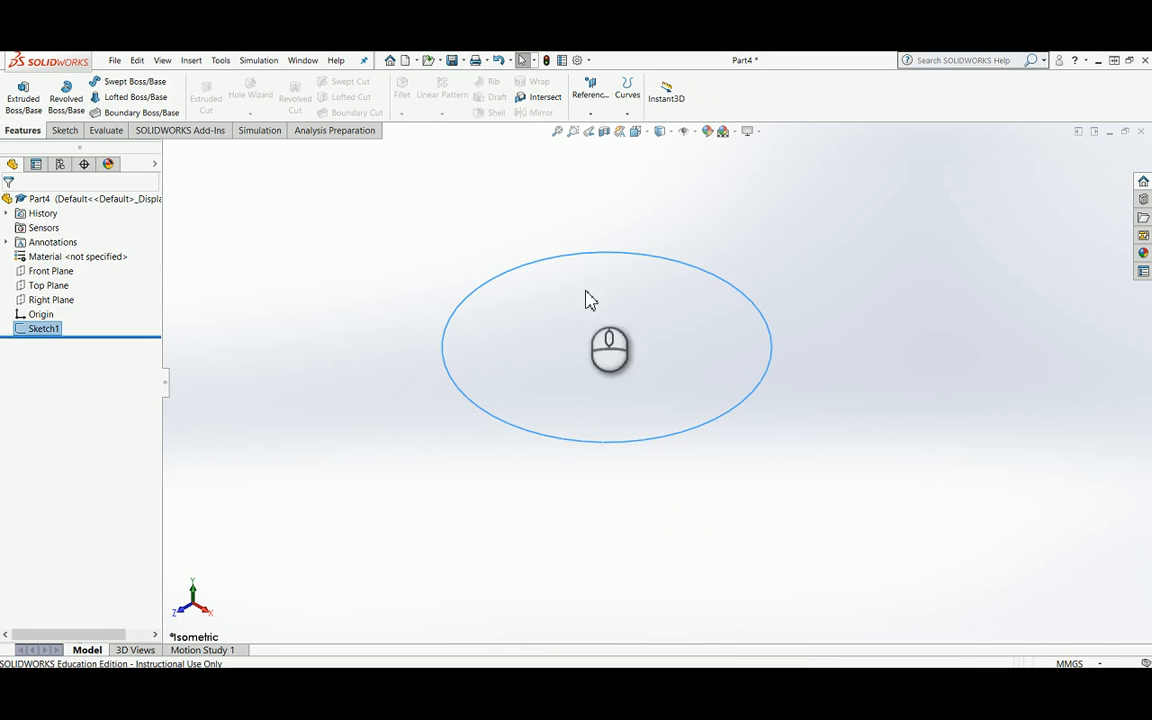
Step: Create a reference plane parallel to the Top Plane, offset 16 mm below it
{"action": "left_click", "coordinate": [48, 285]}
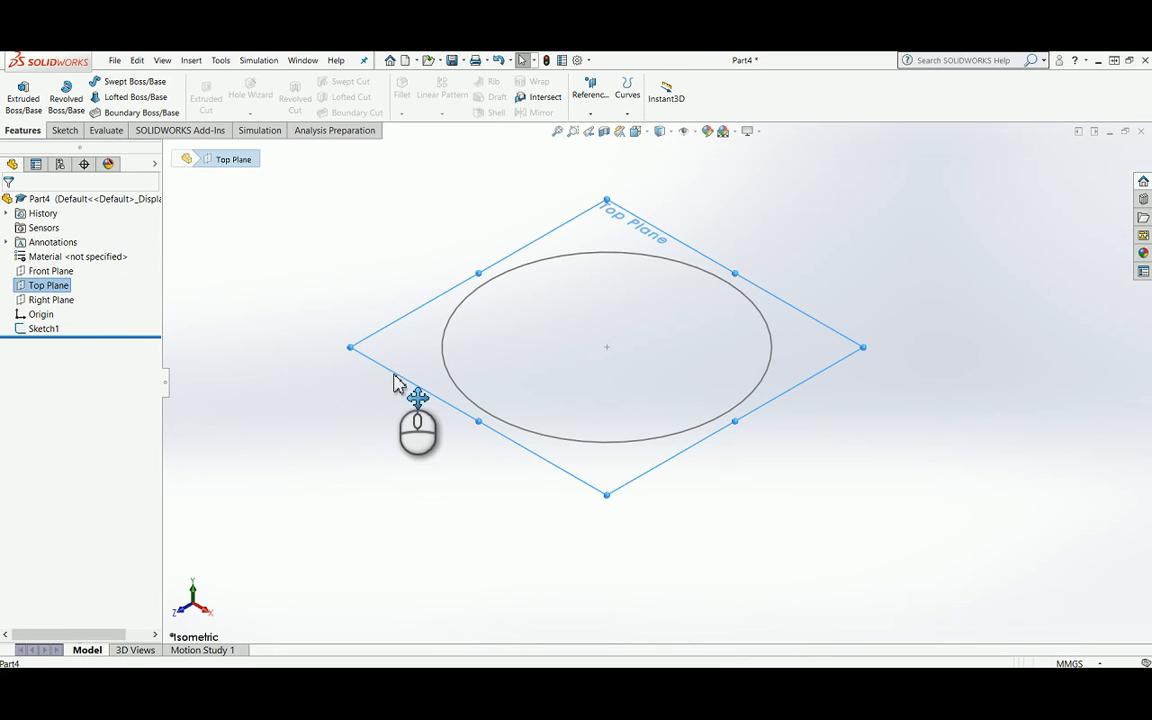
{"action": "left_click_drag", "start_coordinate": [393, 373], "coordinate": [391, 472], "text": "ctrl"}
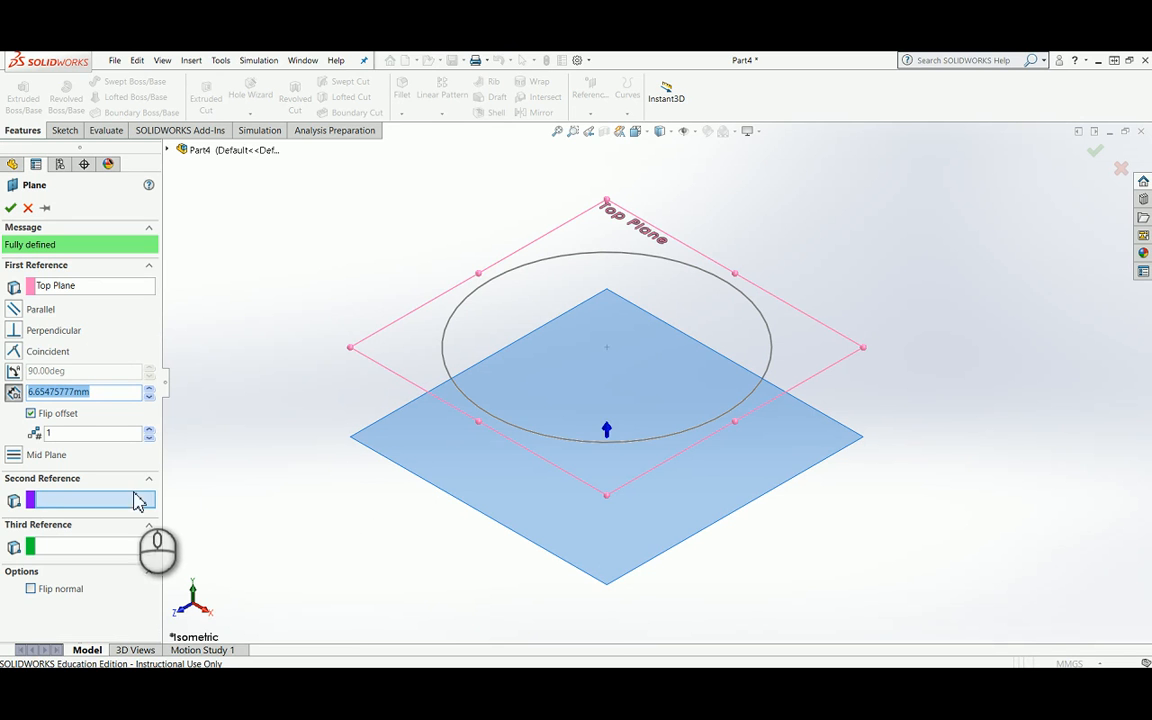
{"action": "type", "text": "16"}
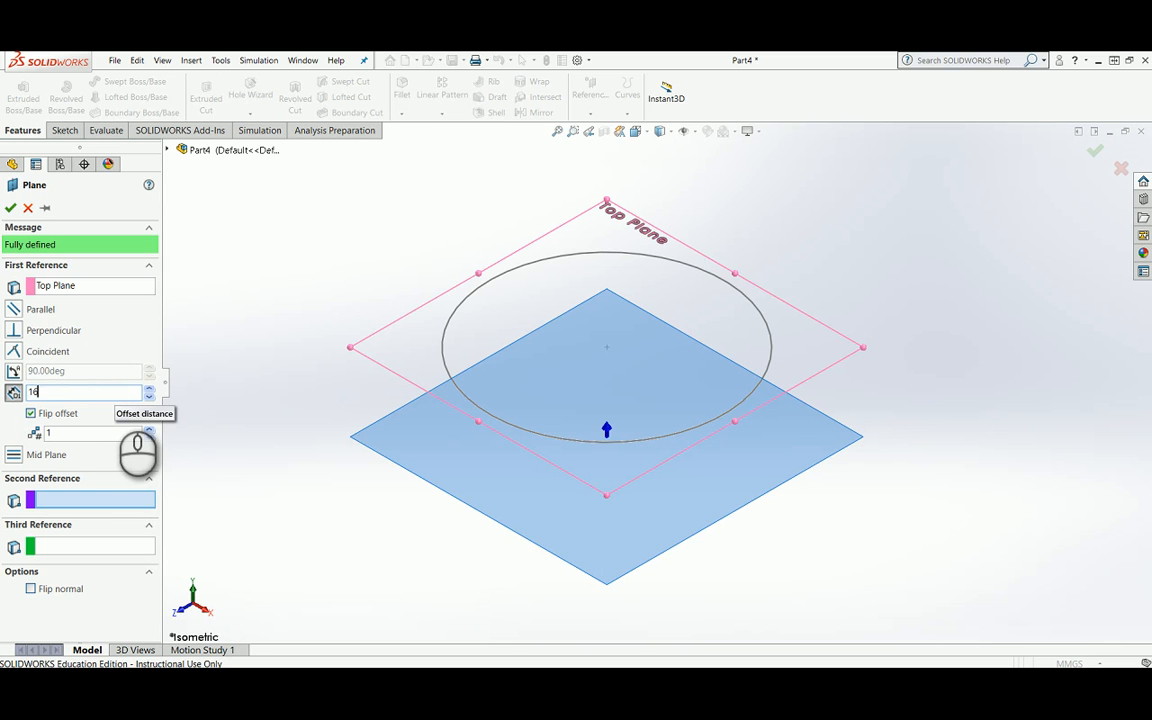
{"action": "key", "text": "Return"}
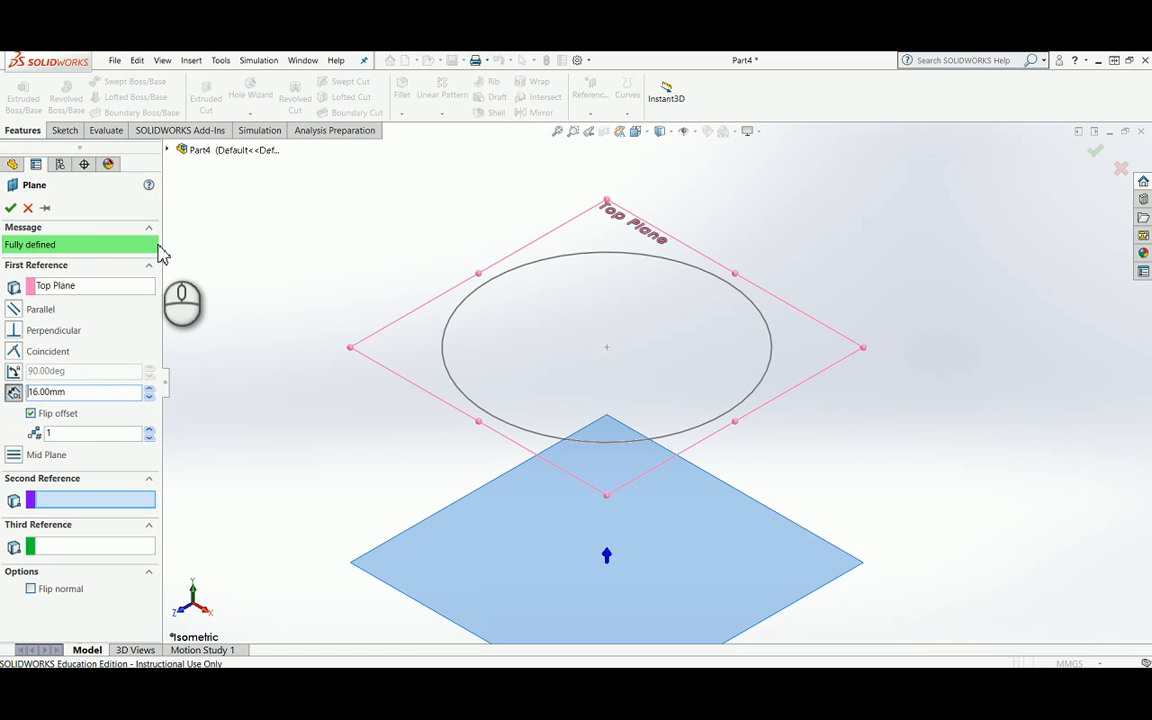
{"action": "left_click", "coordinate": [11, 207]}
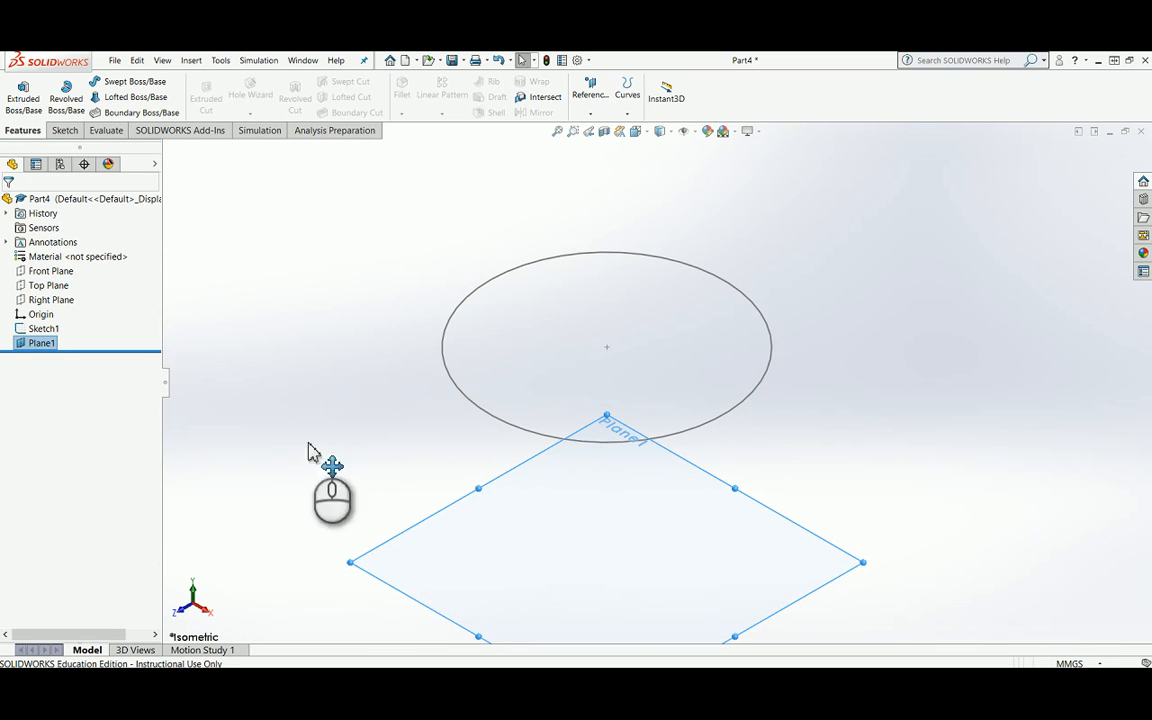
Step: Create a sketch on the offset plane by converting the upper circle into it, and finish the sketch
{"action": "right_click", "coordinate": [404, 535]}
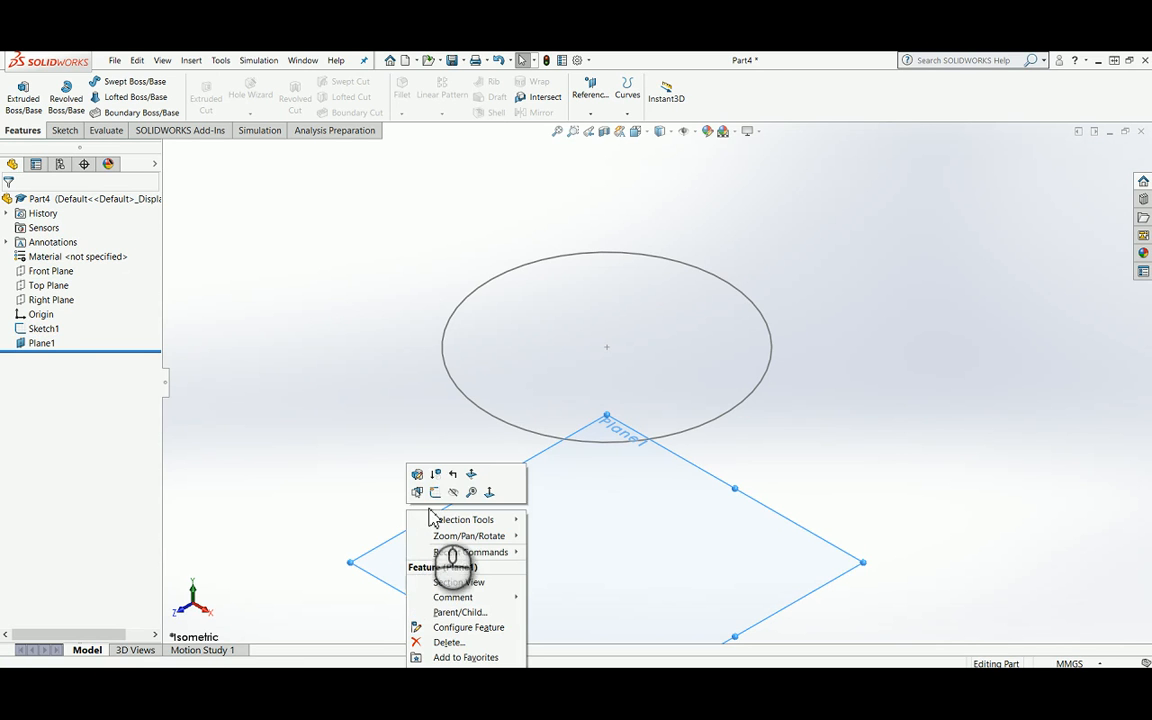
{"action": "left_click", "coordinate": [435, 493]}
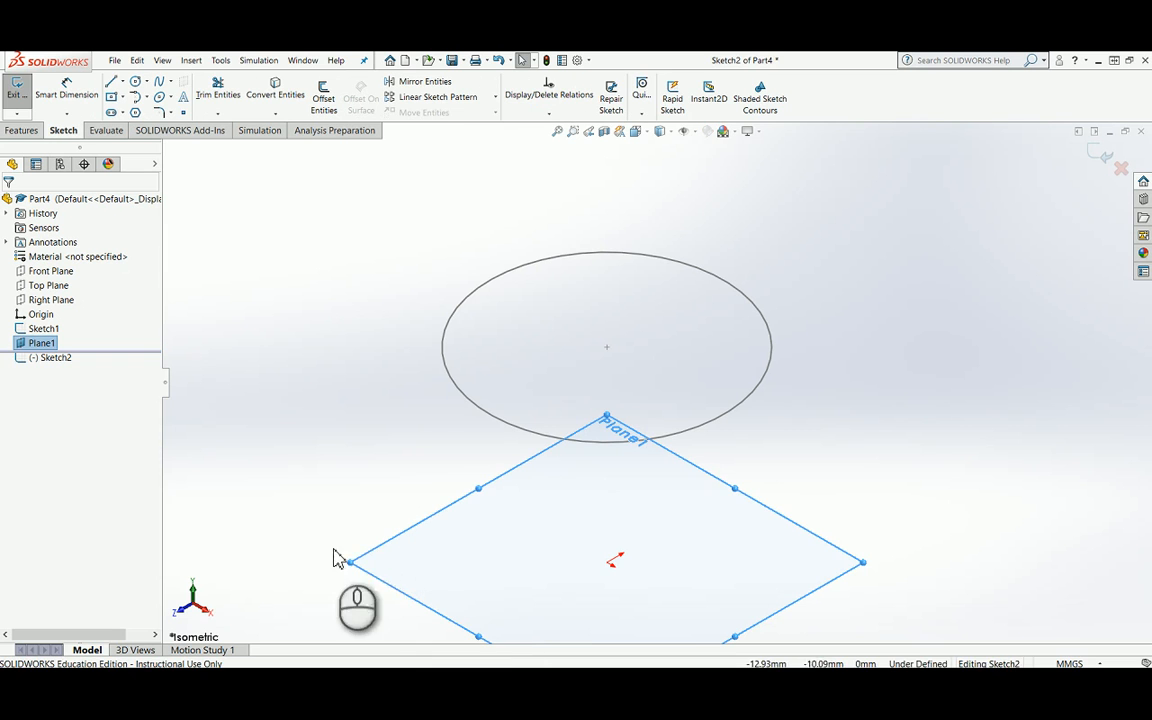
{"action": "left_click", "coordinate": [448, 379]}
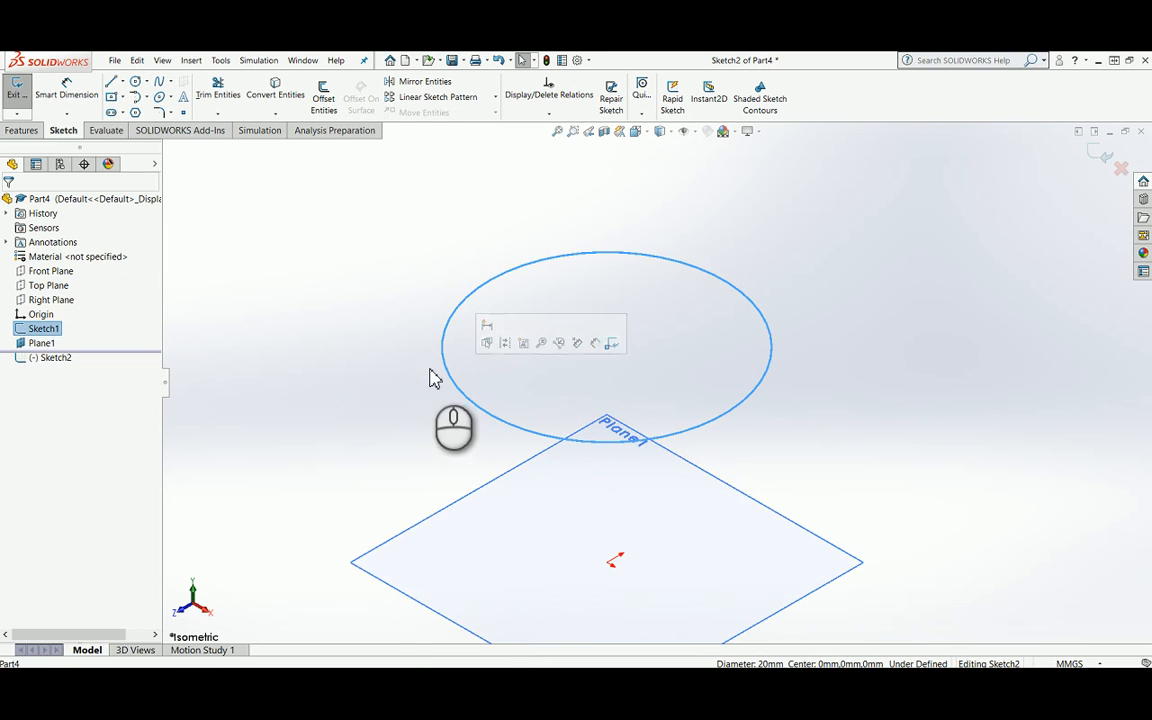
{"action": "left_click", "coordinate": [275, 88]}
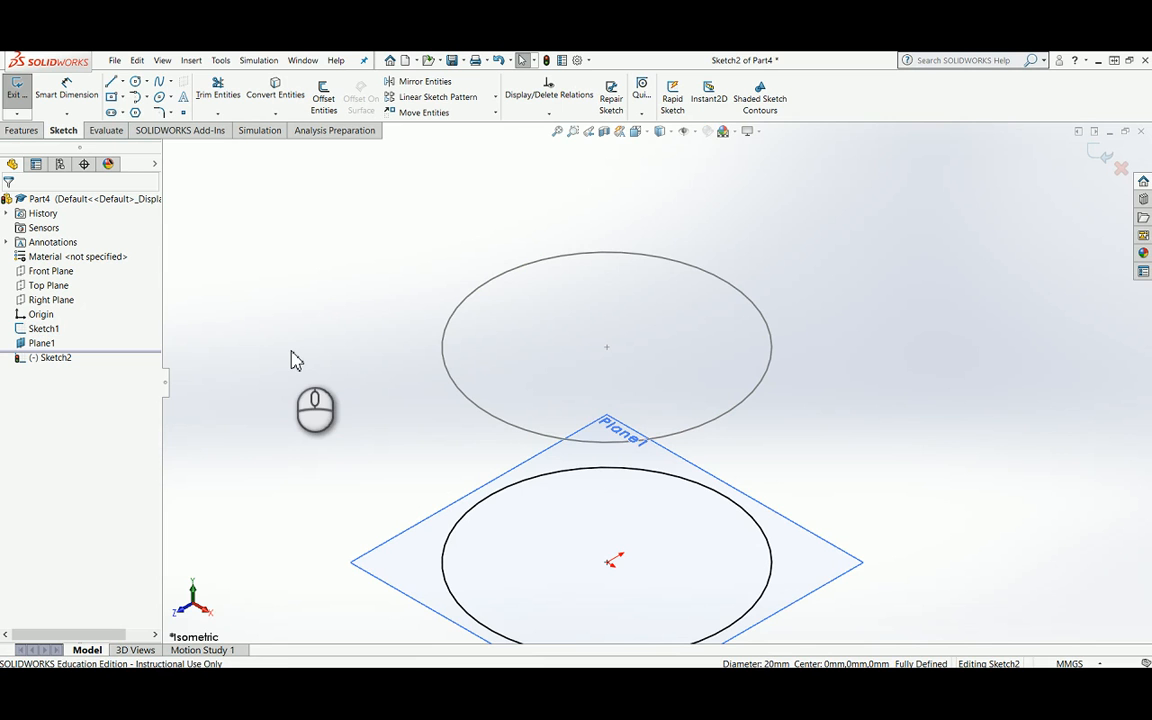
{"action": "left_click", "coordinate": [1105, 157]}
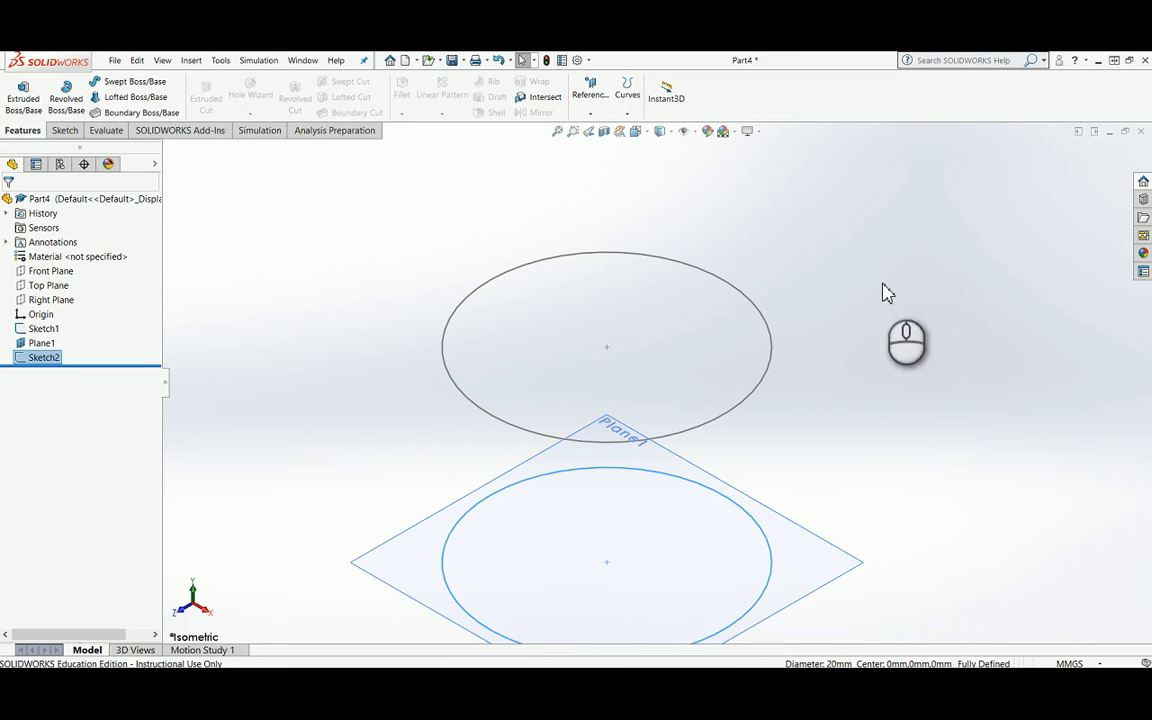
{"action": "scroll", "coordinate": [329, 545], "scroll_direction": "down", "scroll_amount": 3}
{"action": "scroll", "coordinate": [514, 558], "scroll_direction": "up", "scroll_amount": 6}
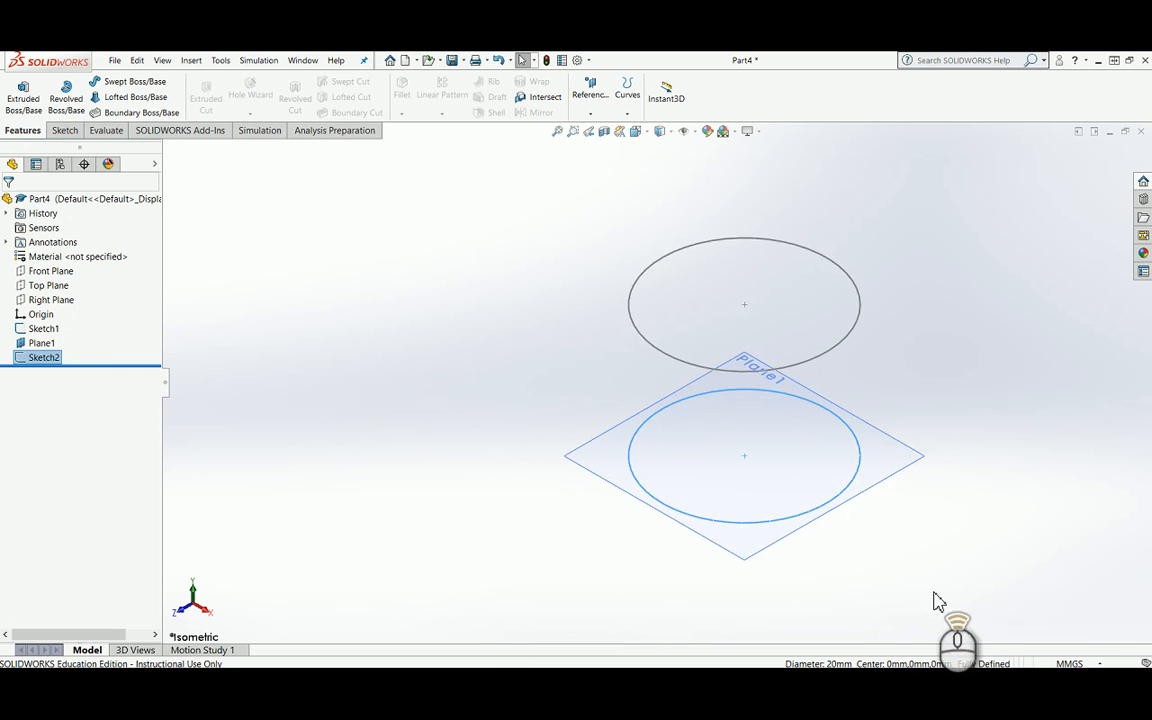
{"action": "scroll", "coordinate": [864, 418], "scroll_direction": "down", "scroll_amount": 1}
{"action": "scroll", "coordinate": [861, 404], "scroll_direction": "up", "scroll_amount": 1}
{"action": "scroll", "coordinate": [838, 356], "scroll_direction": "down", "scroll_amount": 2}
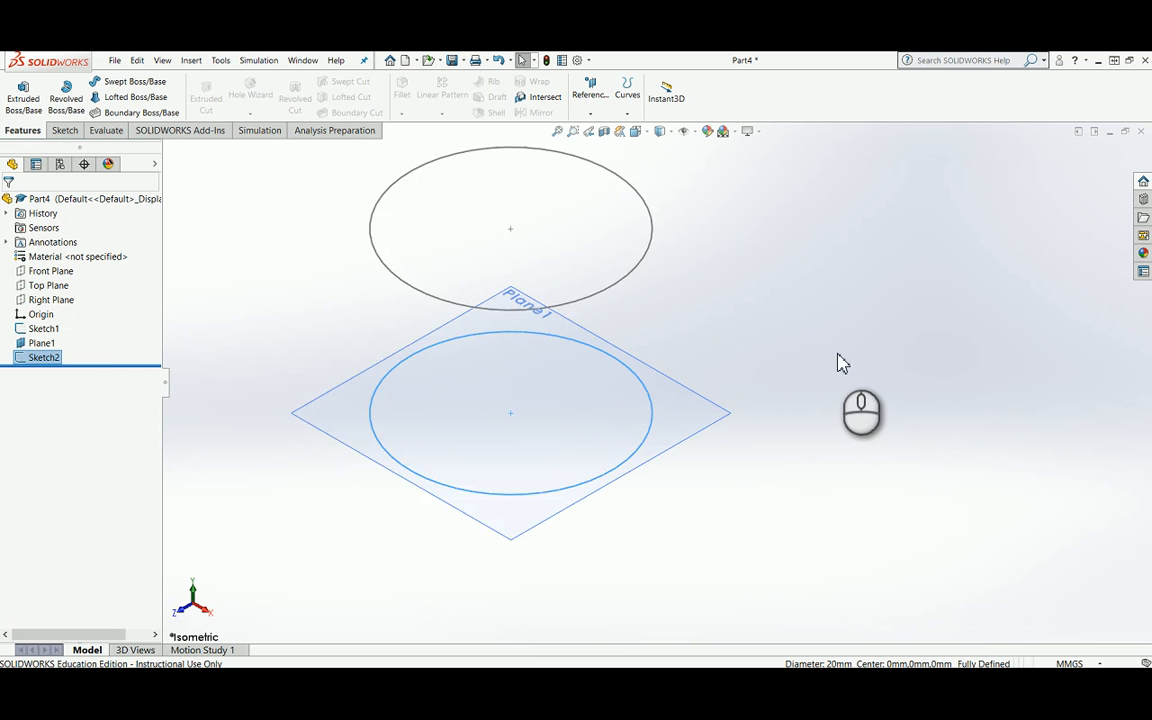
{"action": "scroll", "coordinate": [837, 352], "scroll_direction": "up", "scroll_amount": 1}
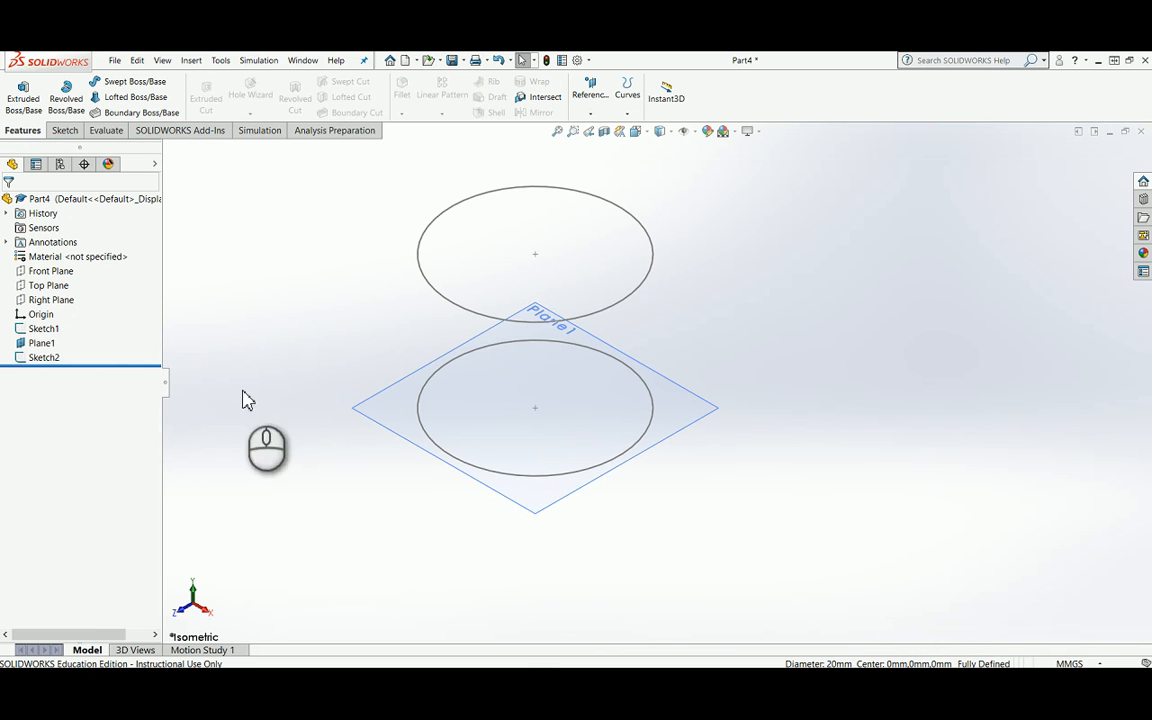
{"action": "left_click", "coordinate": [138, 100]}
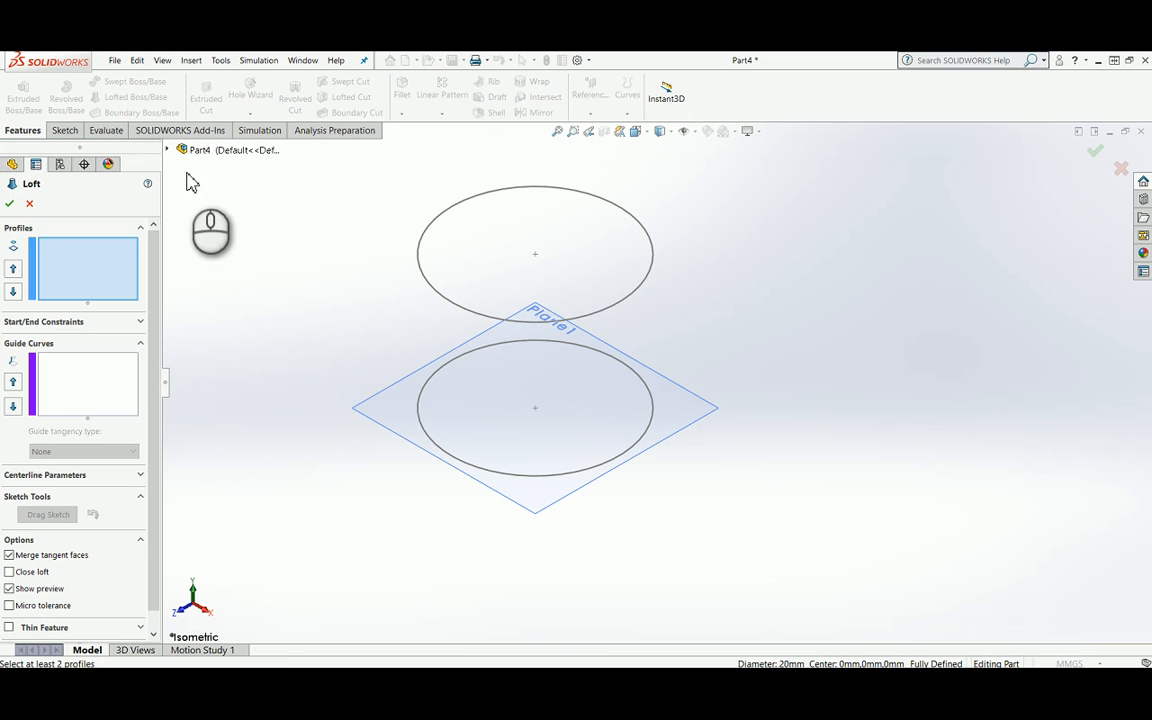
{"action": "left_click", "coordinate": [168, 149]}
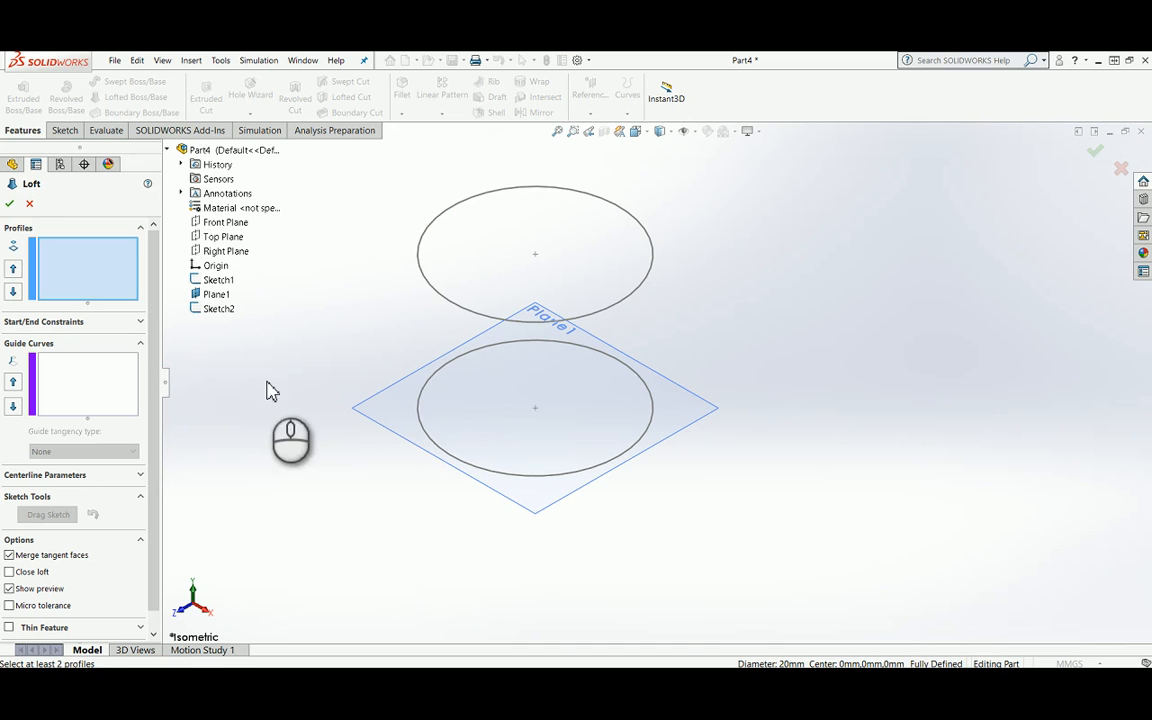
{"action": "left_click", "coordinate": [217, 282]}
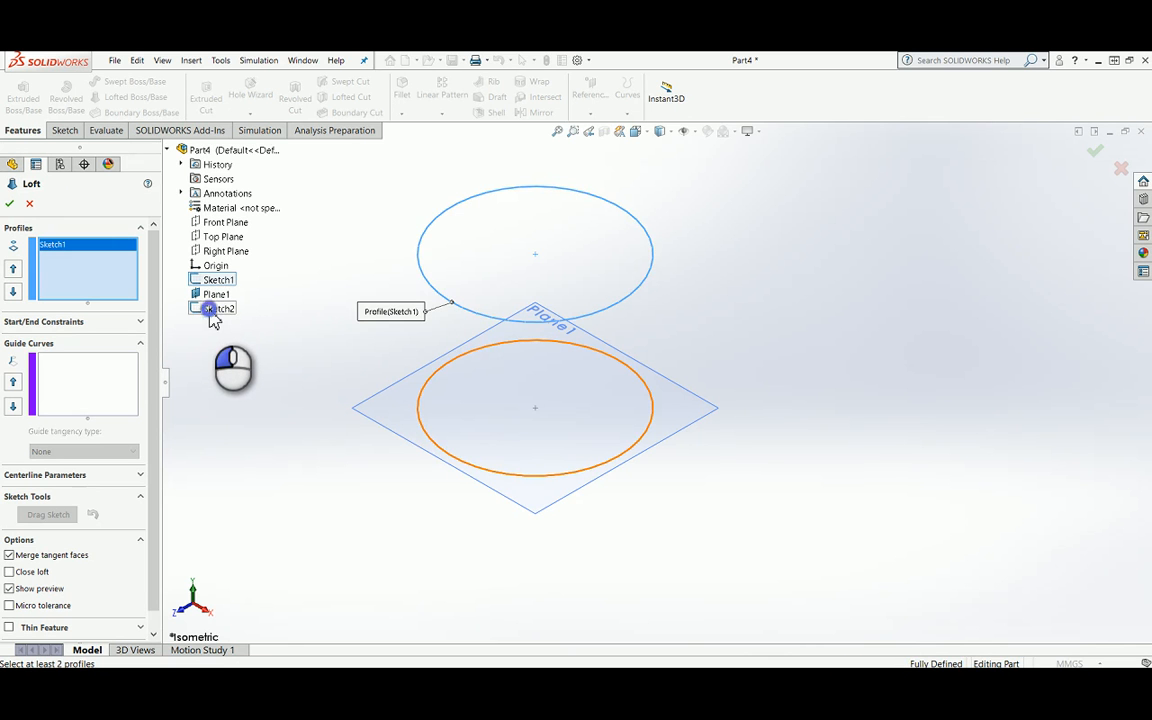
{"action": "left_click", "coordinate": [212, 309]}
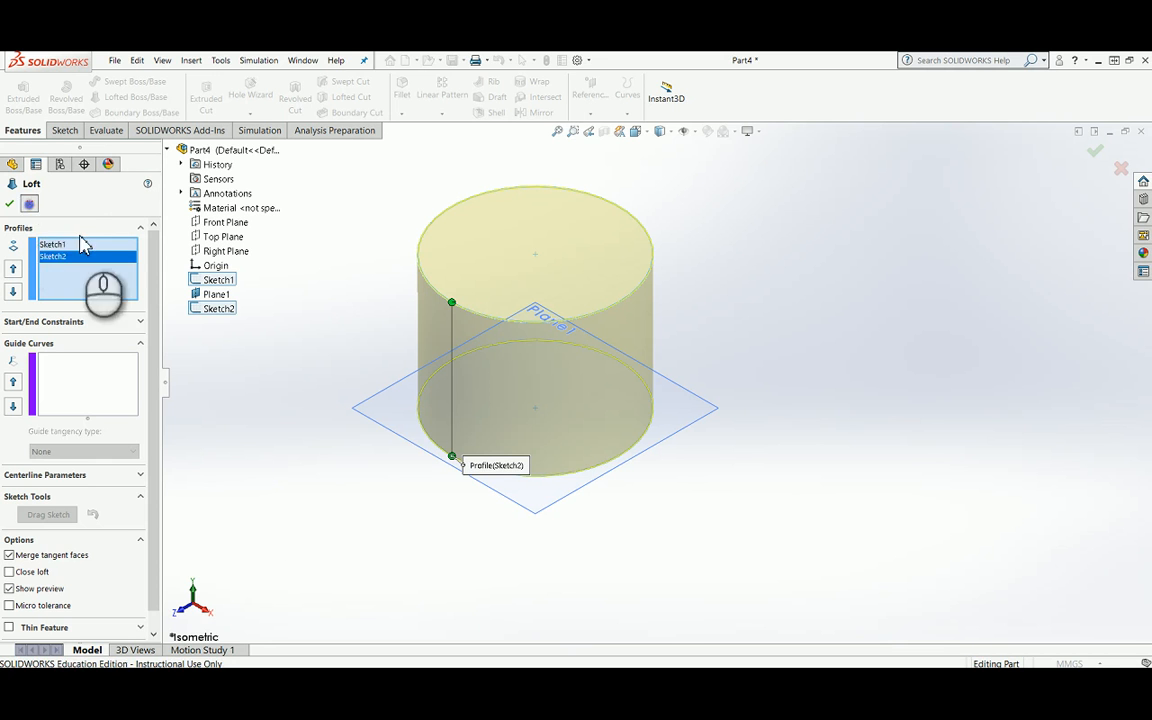
{"action": "key", "text": "Escape"}
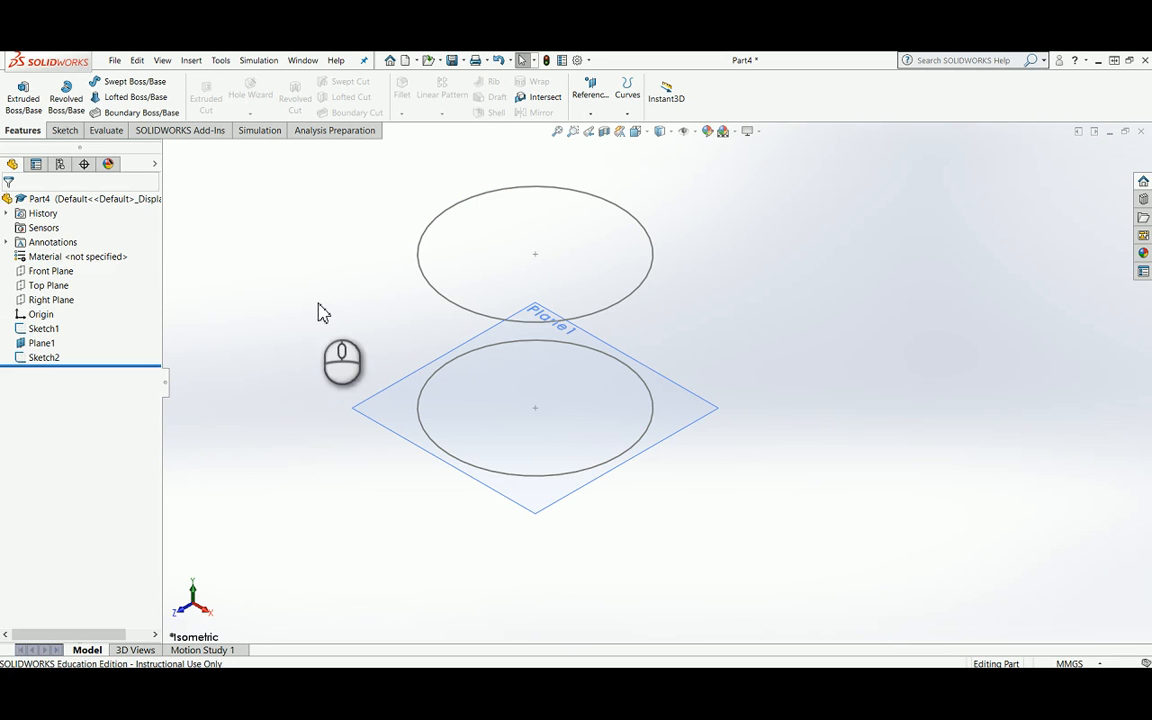
Step: Loft a solid between the upper and lower circles, aligning the upper connector point directly above the lower one
{"action": "left_click", "coordinate": [135, 97]}
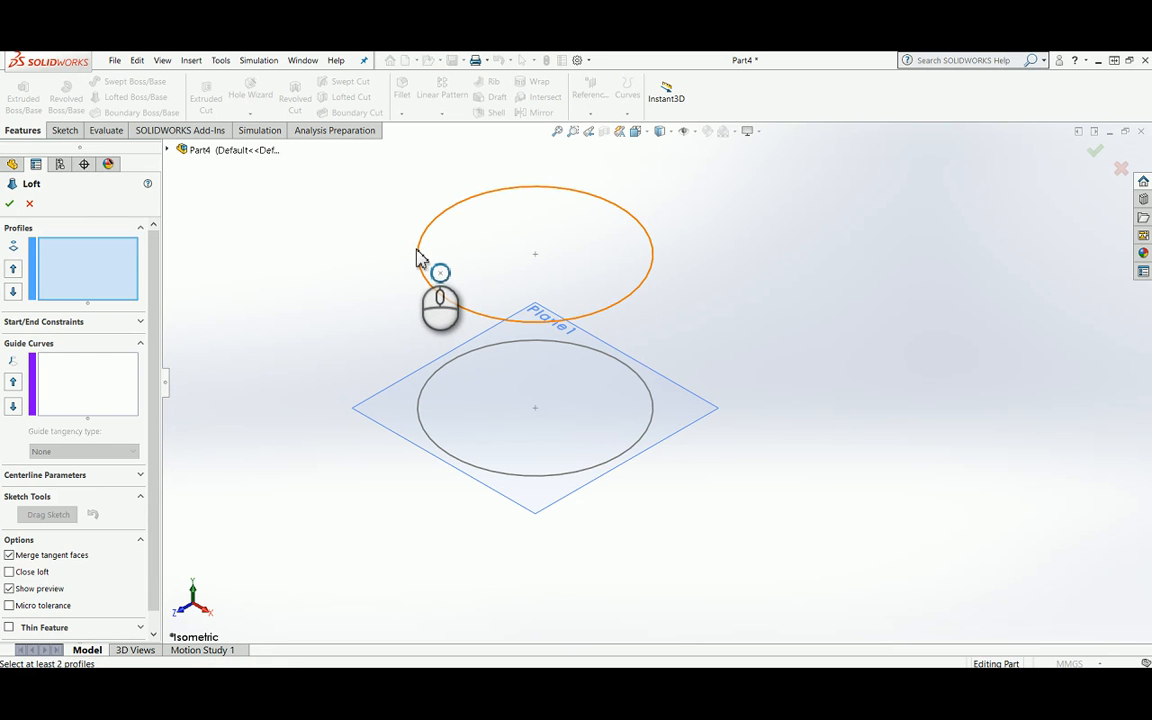
{"action": "left_click", "coordinate": [418, 258]}
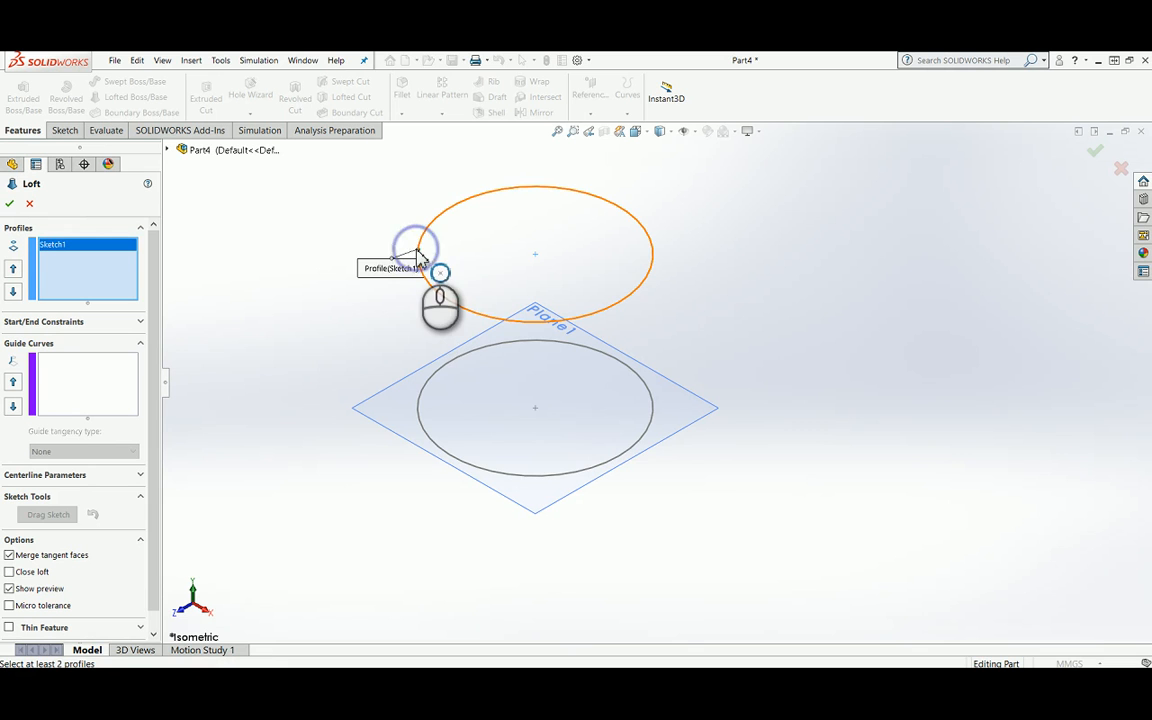
{"action": "left_click", "coordinate": [638, 443]}
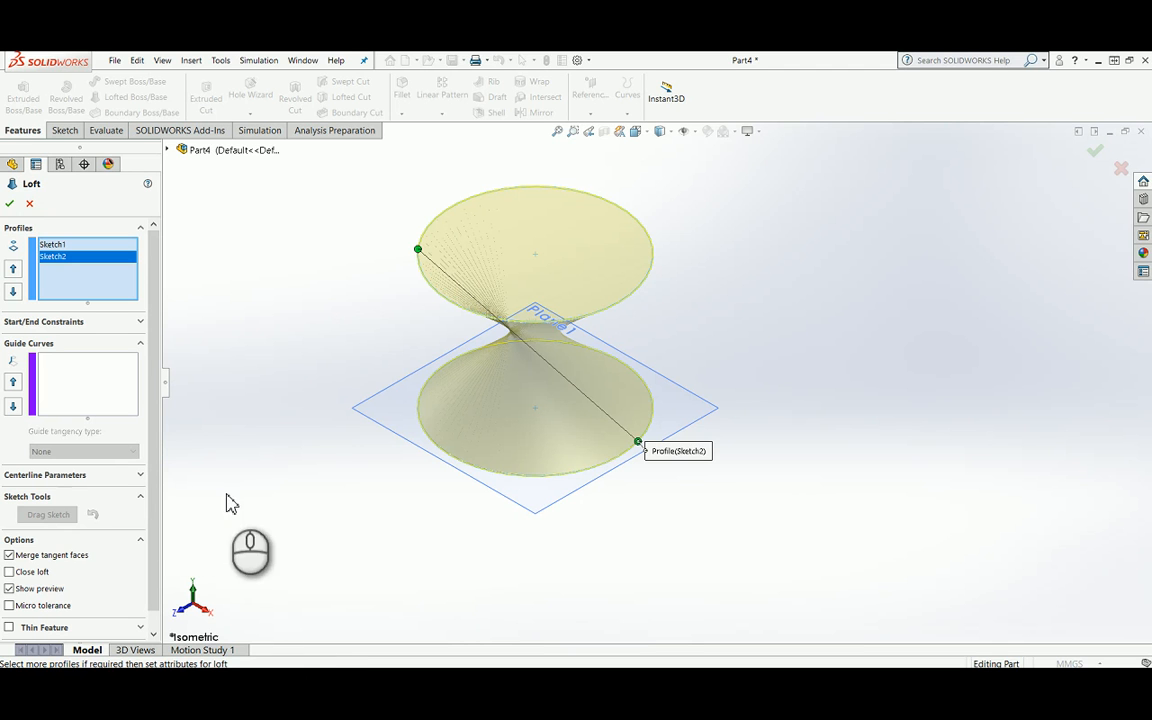
{"action": "mouse_move", "coordinate": [418, 250]}
{"action": "left_mouse_down"}
{"action": "mouse_move", "coordinate": [571, 309]}
{"action": "mouse_move", "coordinate": [623, 315]}
{"action": "mouse_move", "coordinate": [639, 289]}
{"action": "left_mouse_up"}
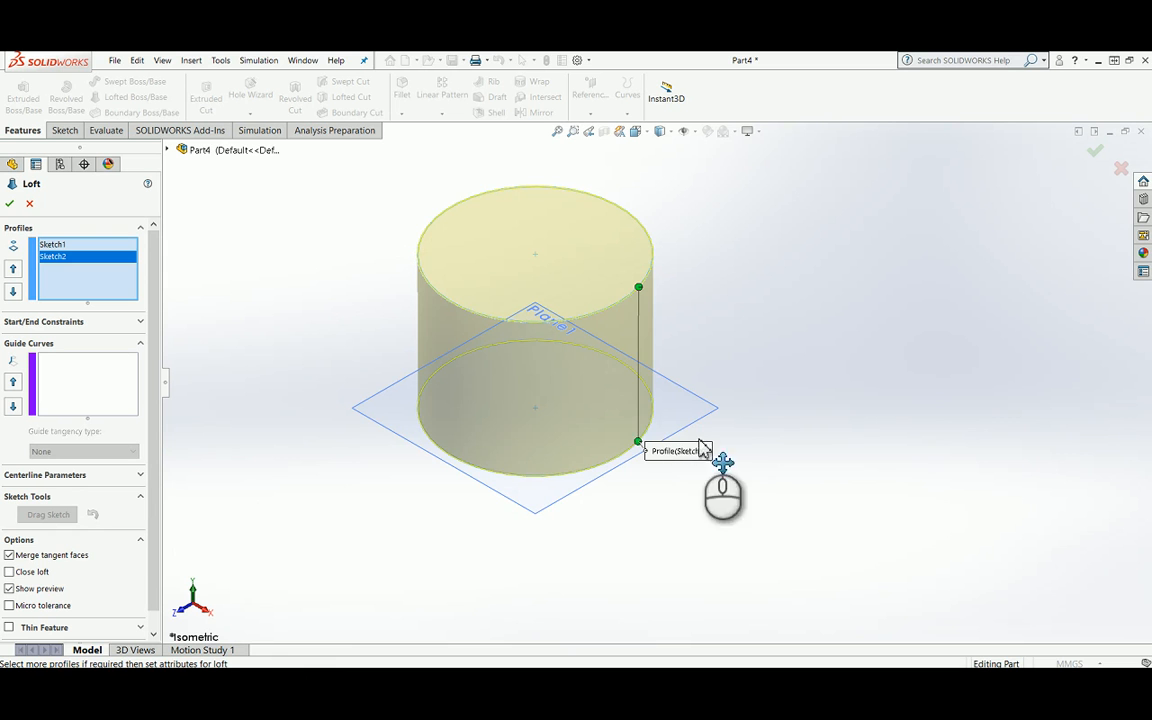
{"action": "scroll", "coordinate": [662, 345], "scroll_direction": "down", "scroll_amount": 2}
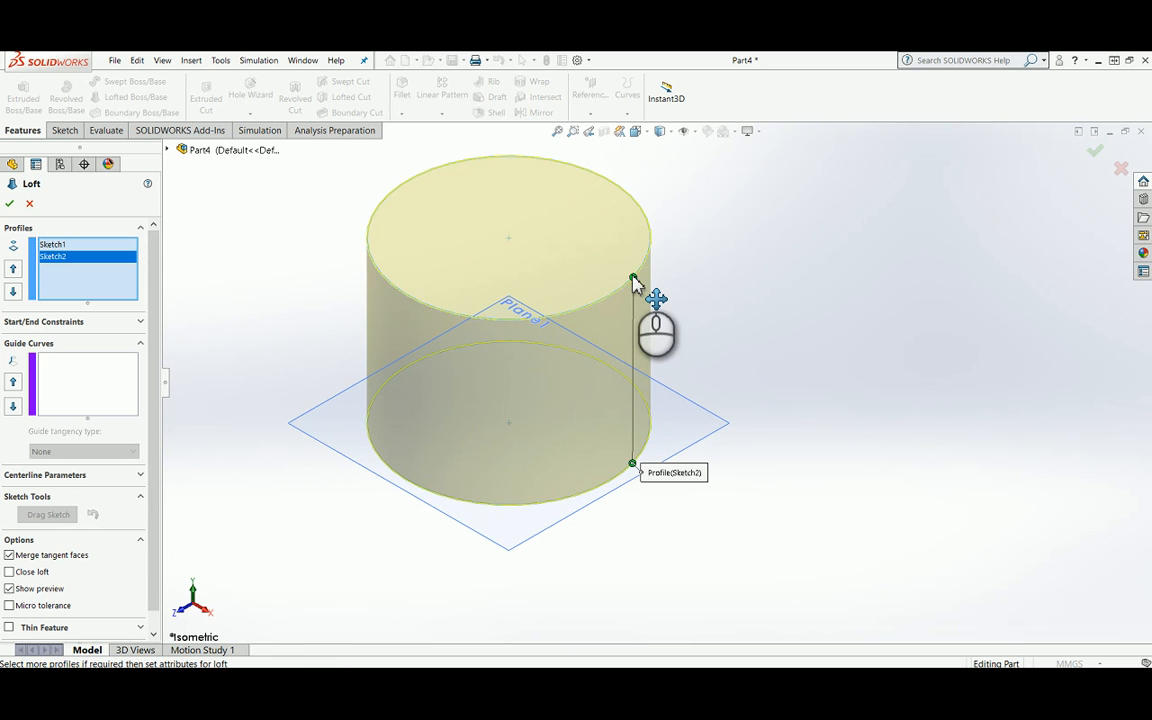
{"action": "left_click_drag", "start_coordinate": [635, 282], "coordinate": [631, 286]}
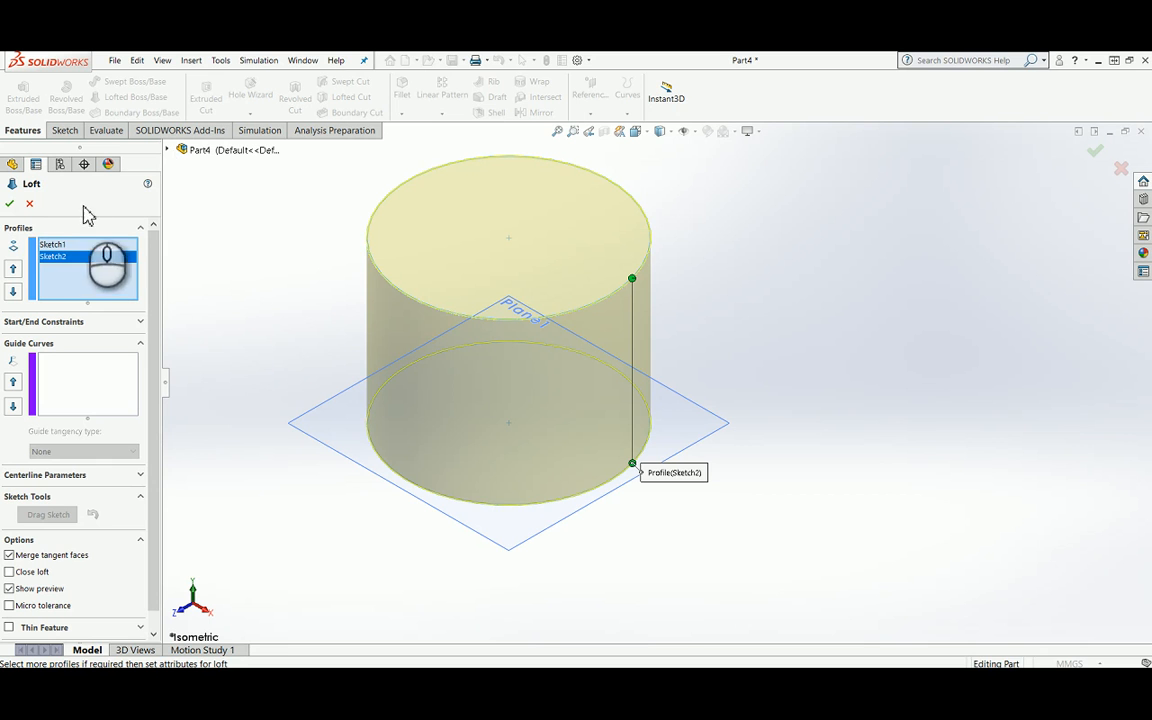
{"action": "left_click", "coordinate": [11, 204]}
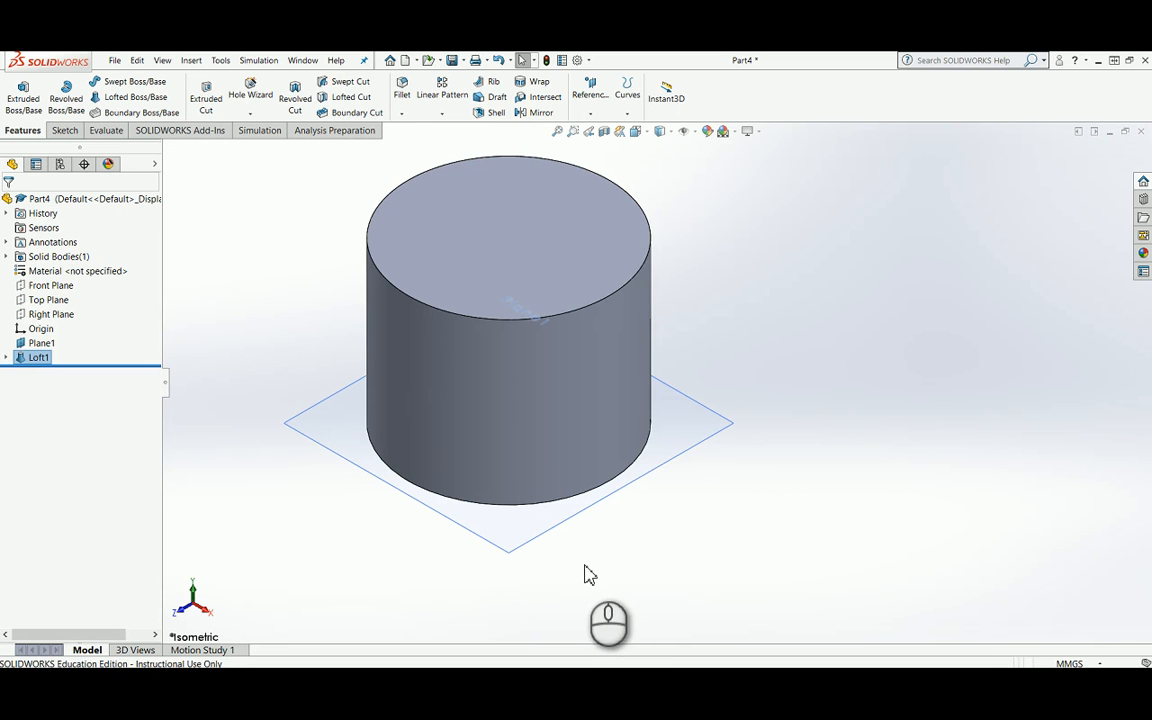
Step: Create a second reference plane parallel to Plane1, offset 4 mm below it
{"action": "left_click", "coordinate": [519, 543]}
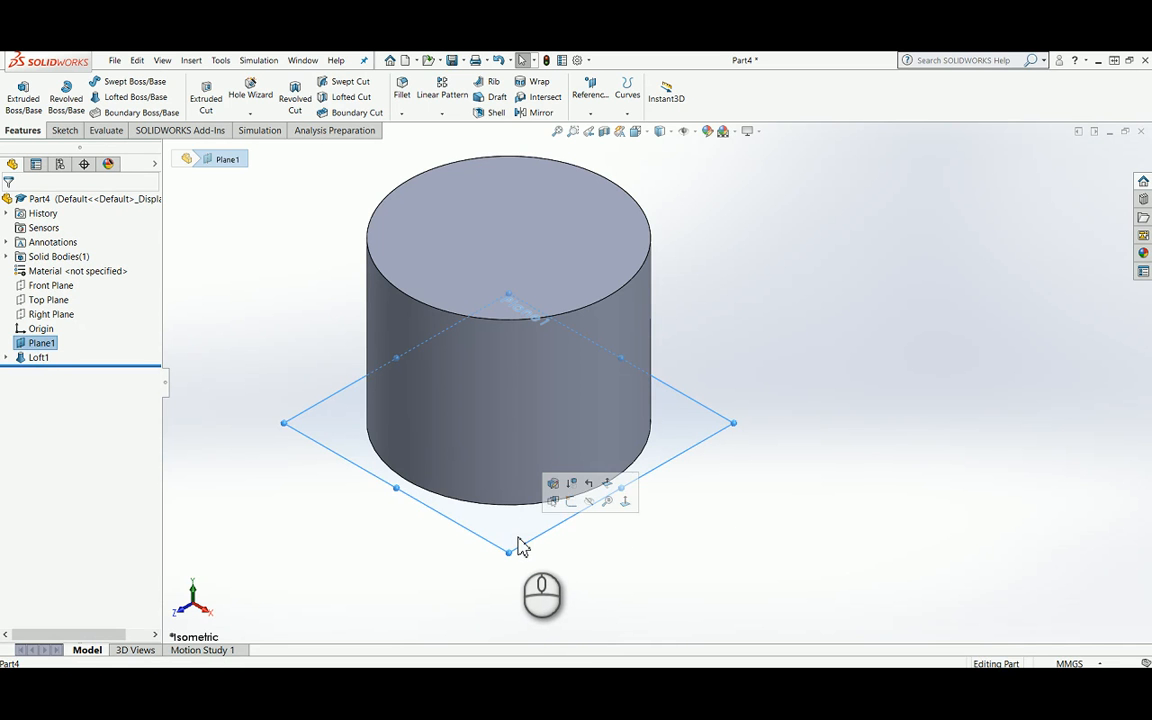
{"action": "left_click", "coordinate": [348, 570]}
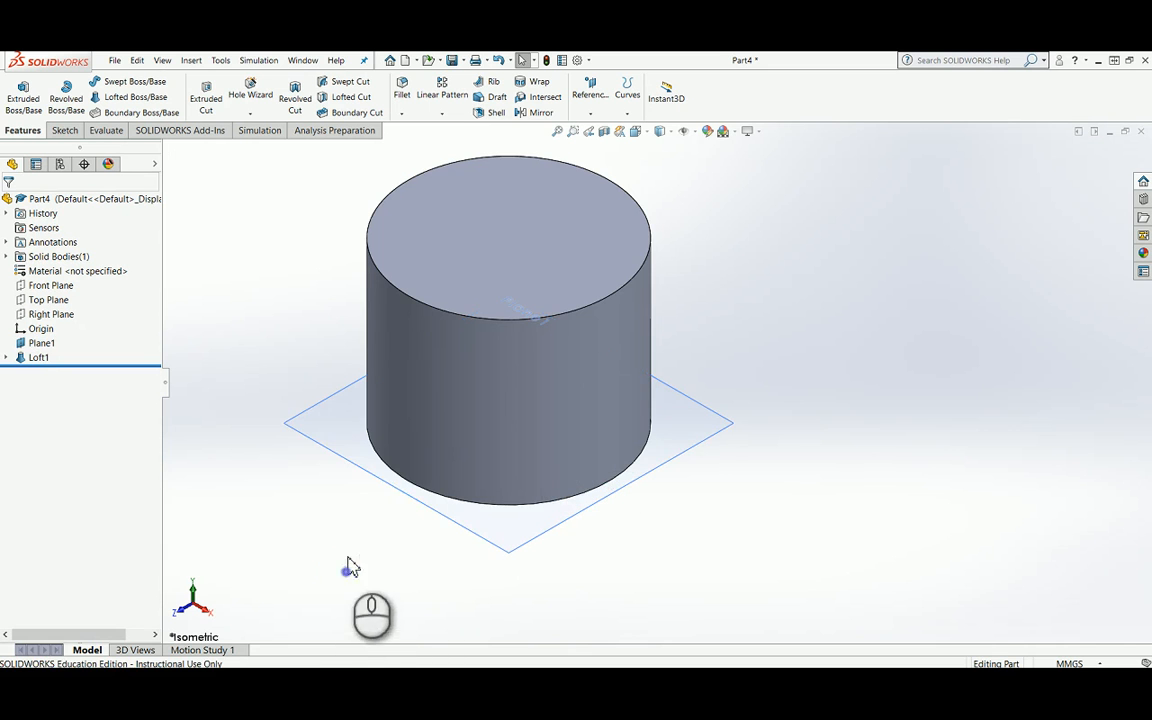
{"action": "left_click", "coordinate": [330, 442]}
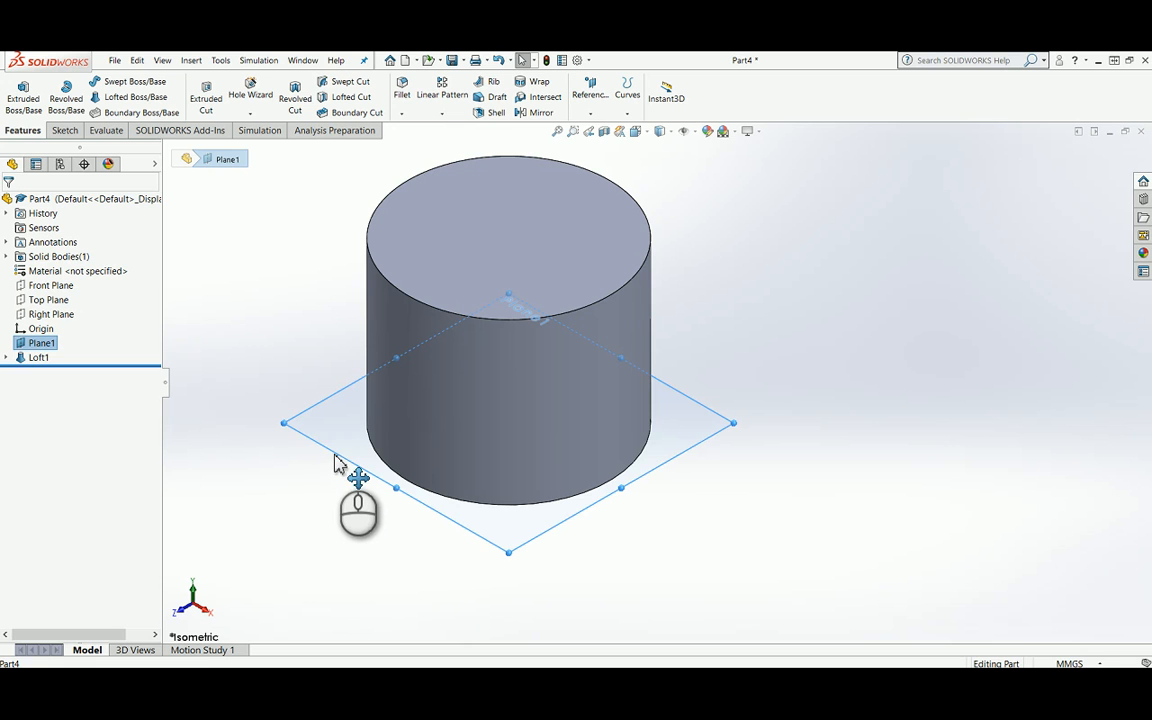
{"action": "left_click_drag", "start_coordinate": [337, 462], "coordinate": [330, 490], "text": "ctrl"}
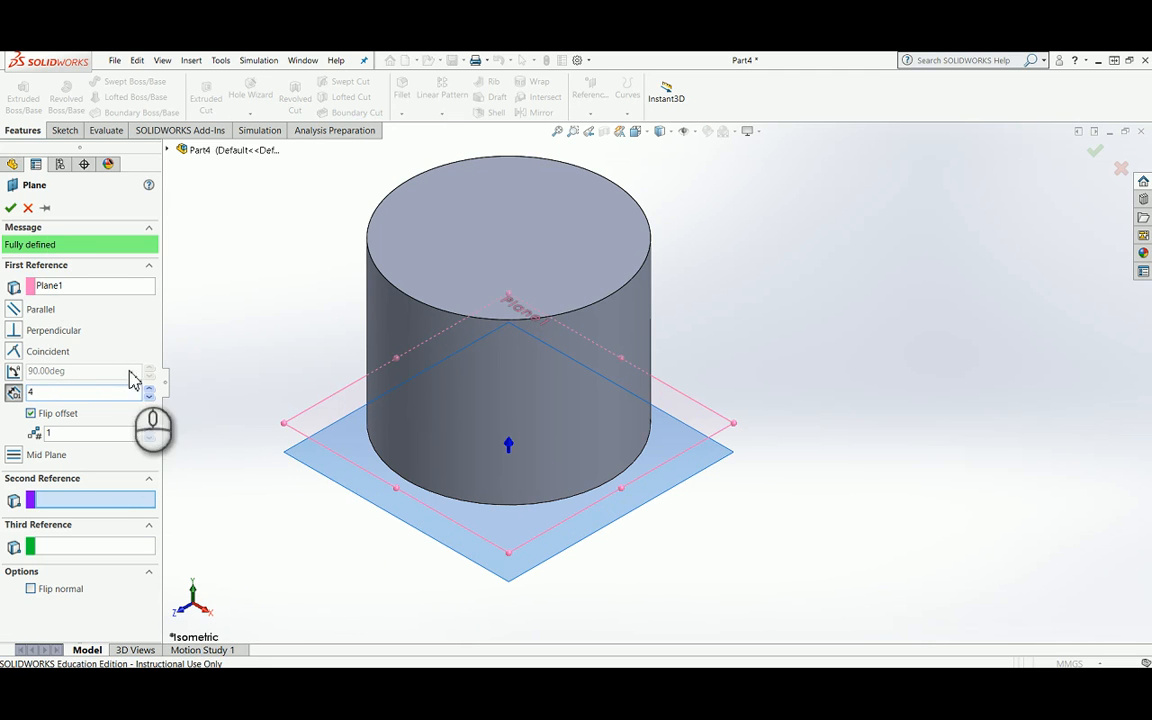
{"action": "left_click", "coordinate": [17, 207]}
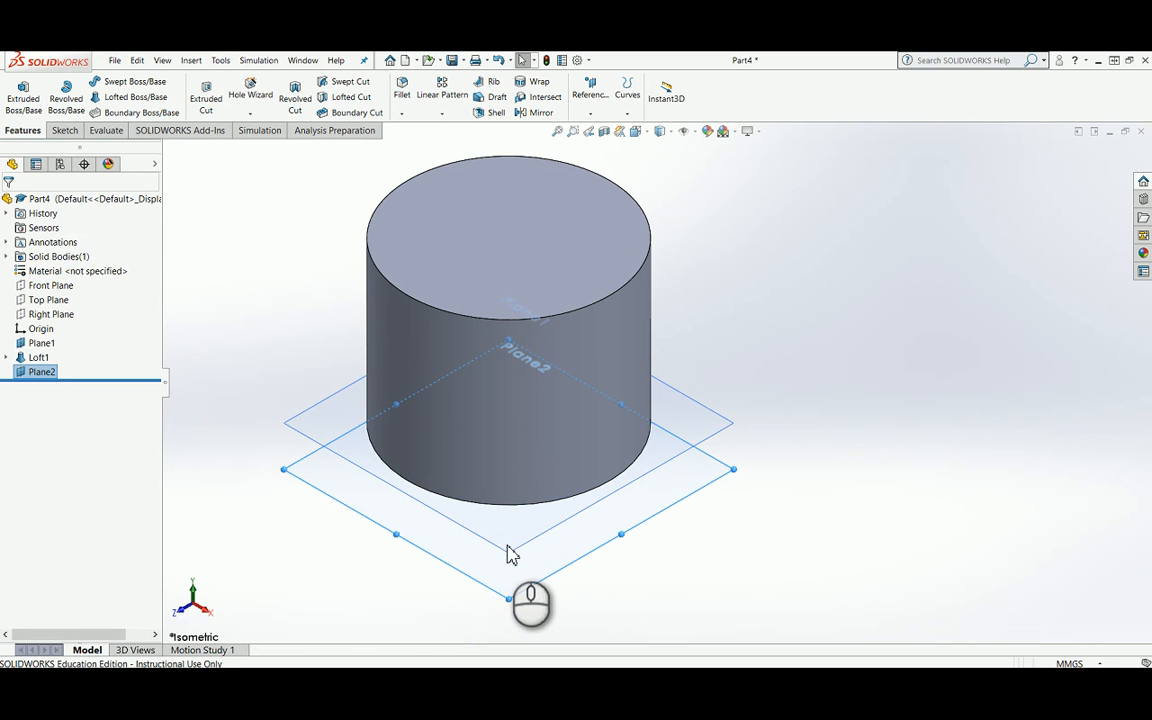
Step: Start a sketch on Plane1 and draw a circle about 23.5 mm in diameter, centred on the origin
{"action": "left_click", "coordinate": [507, 543]}
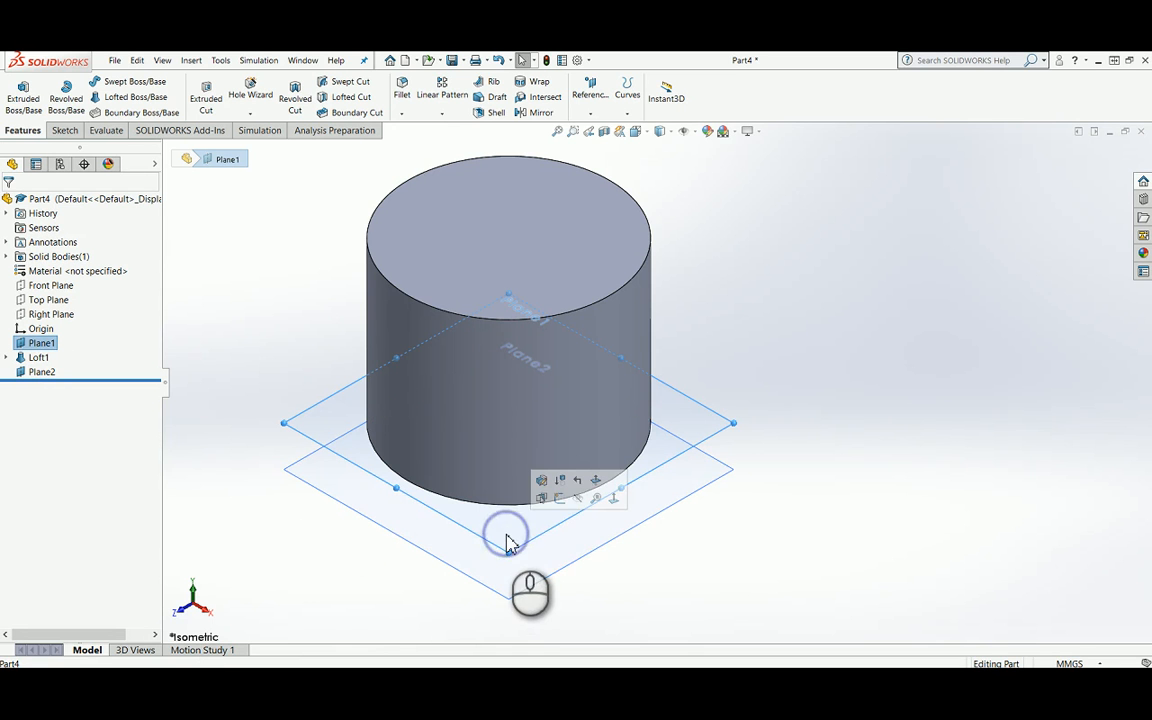
{"action": "left_click", "coordinate": [560, 500]}
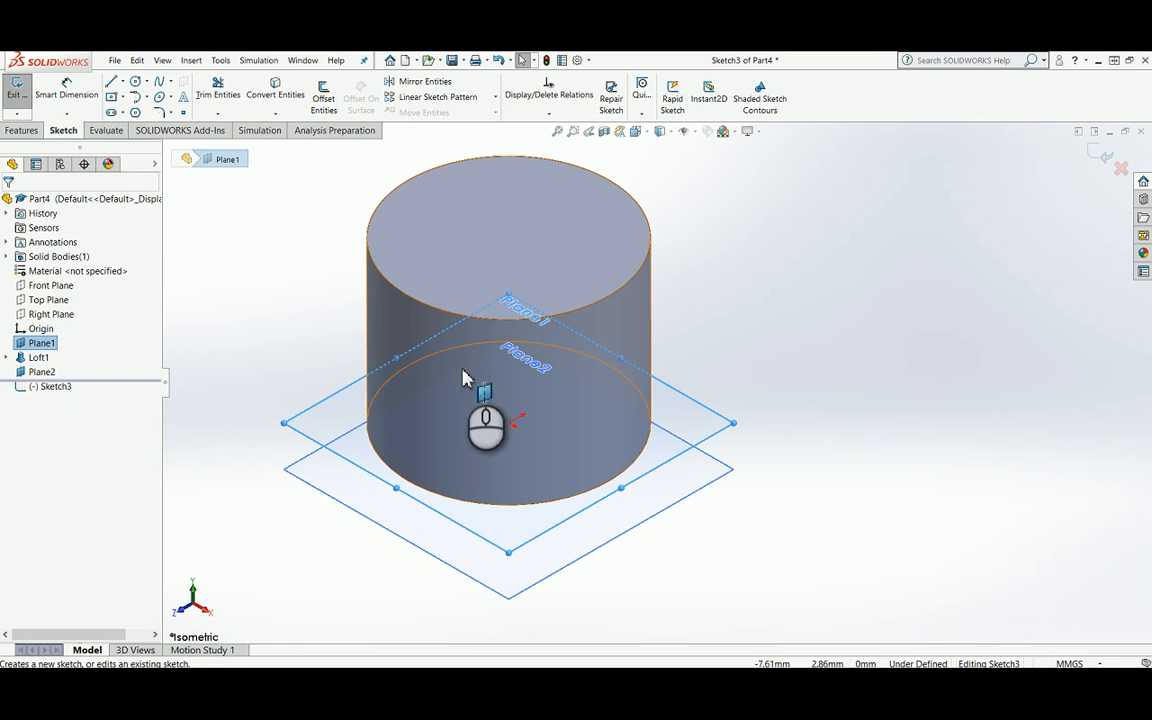
{"action": "key", "text": "space"}
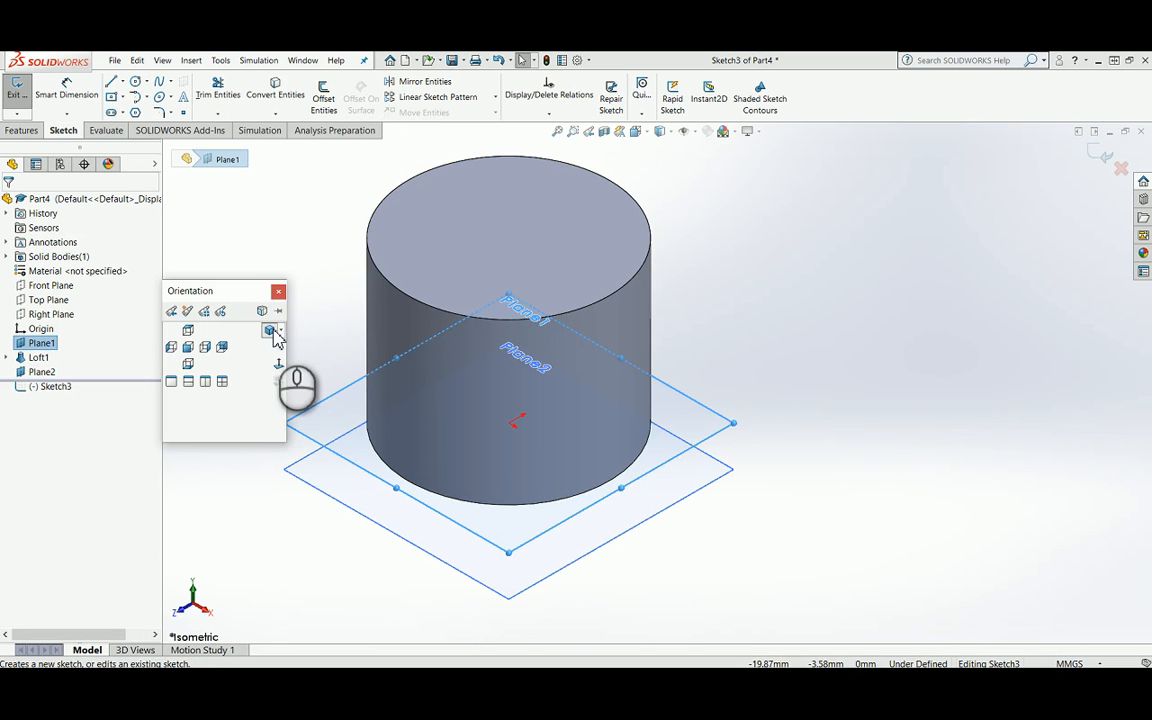
{"action": "left_click", "coordinate": [275, 365]}
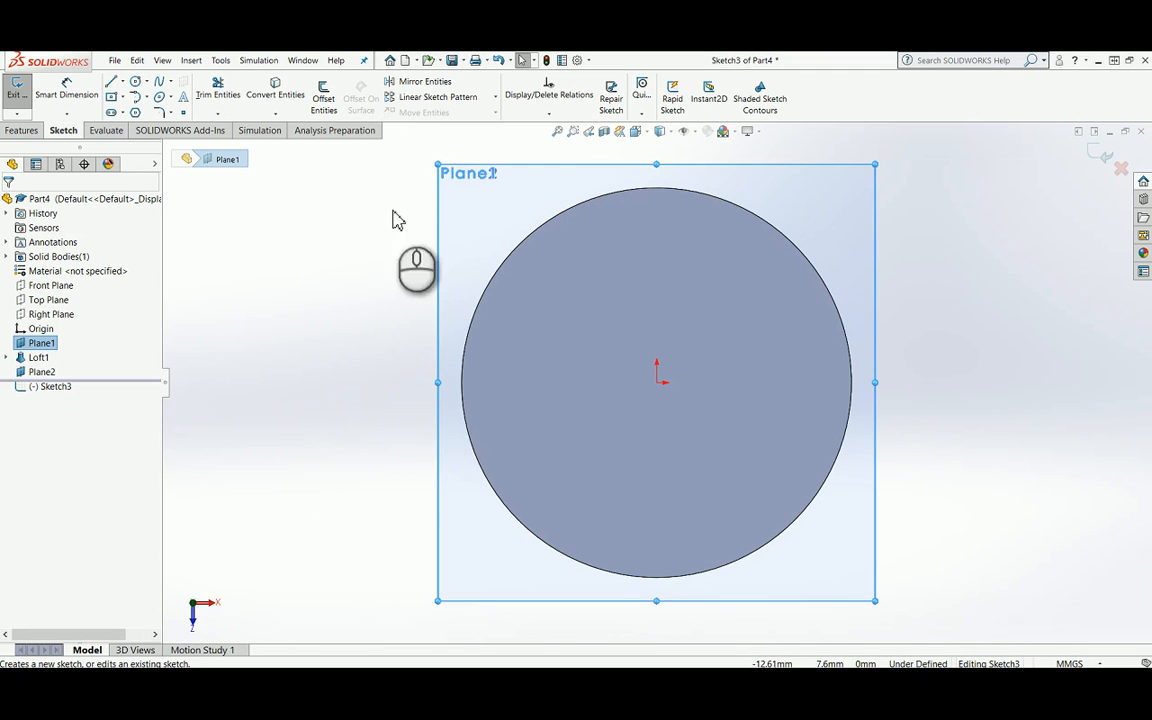
{"action": "left_click", "coordinate": [136, 81]}
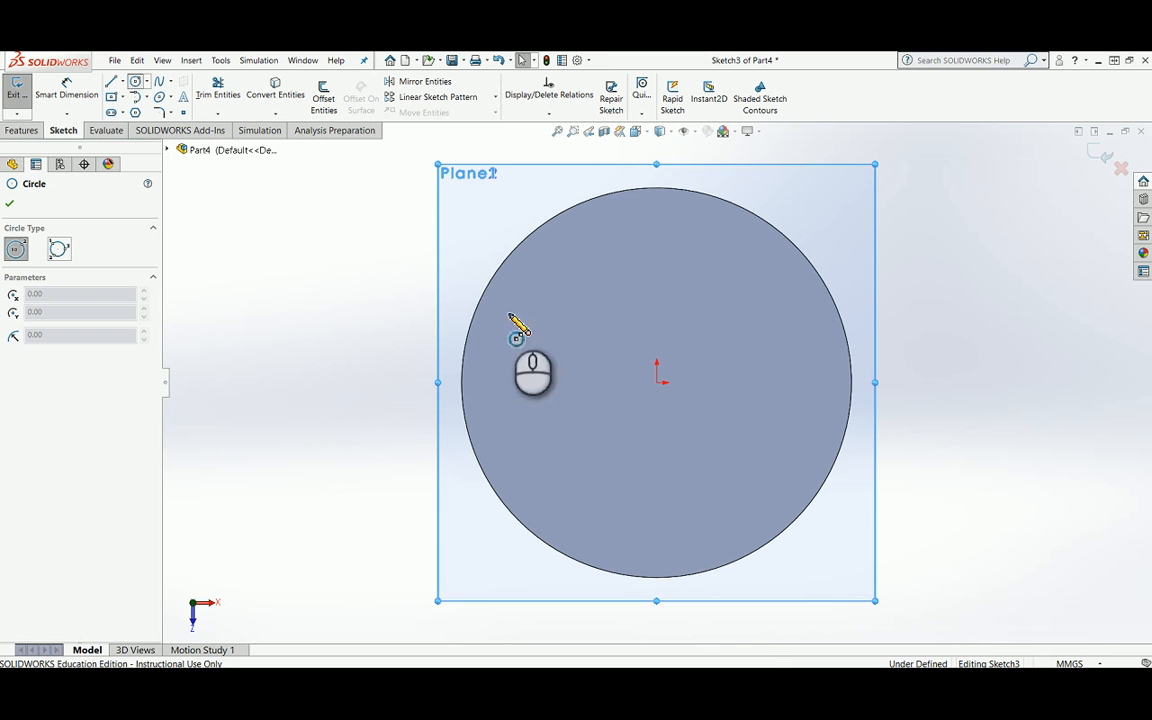
{"action": "left_click_drag", "start_coordinate": [657, 385], "coordinate": [690, 607]}
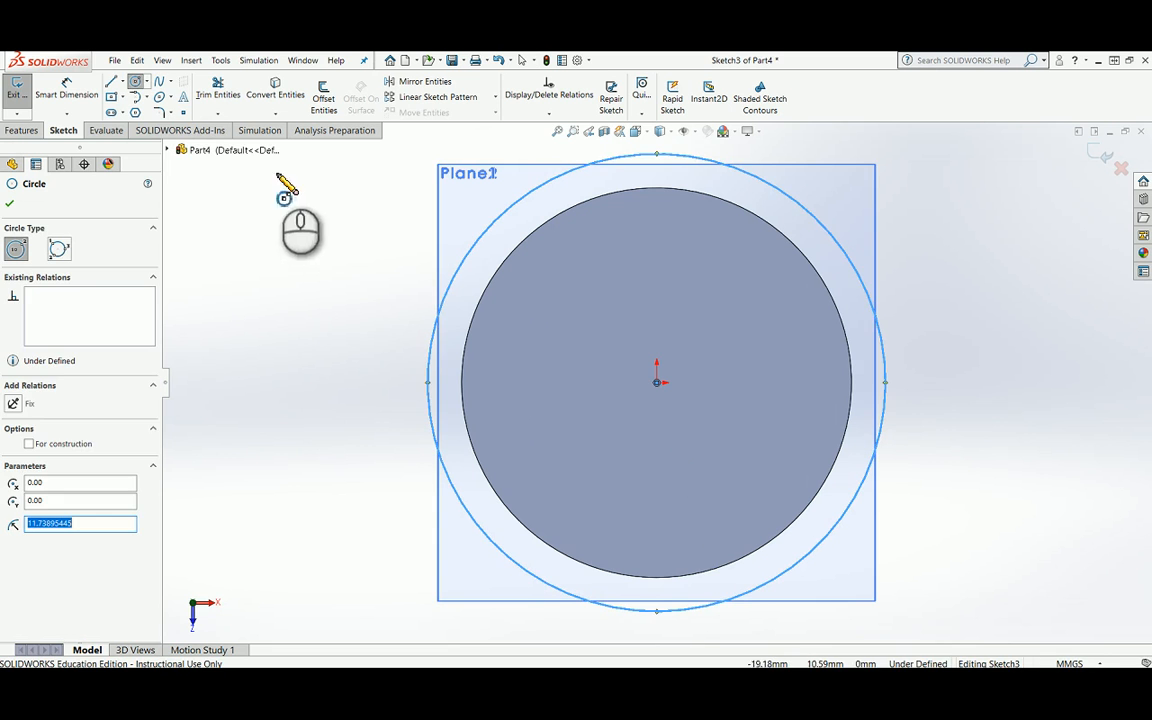
Step: Dimension the new circle's diameter to 25 mm and finish the sketch
{"action": "left_click", "coordinate": [72, 88]}
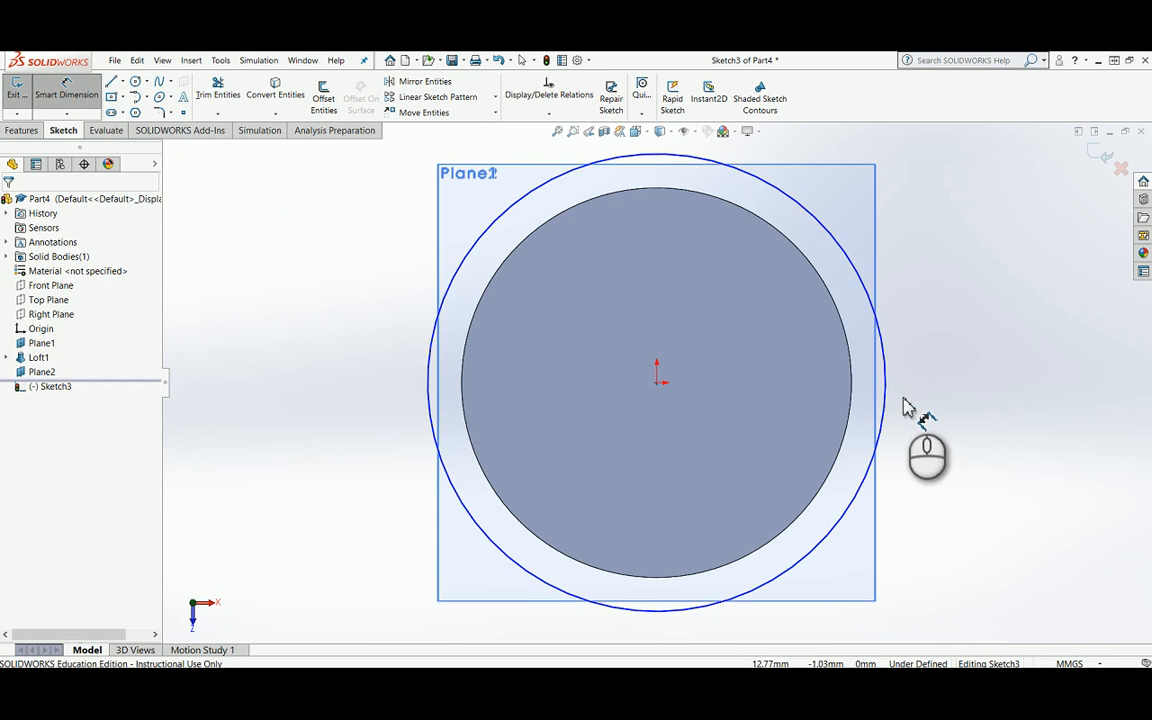
{"action": "left_click", "coordinate": [886, 369]}
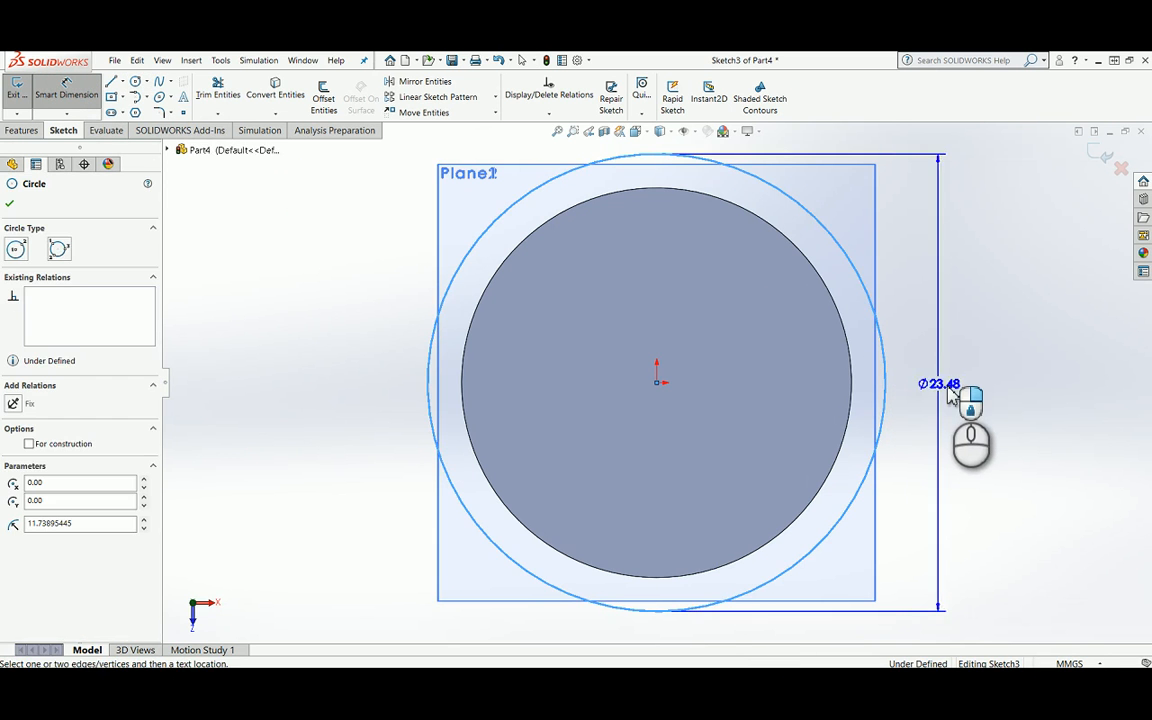
{"action": "left_click", "coordinate": [978, 393]}
{"action": "type", "text": "25"}
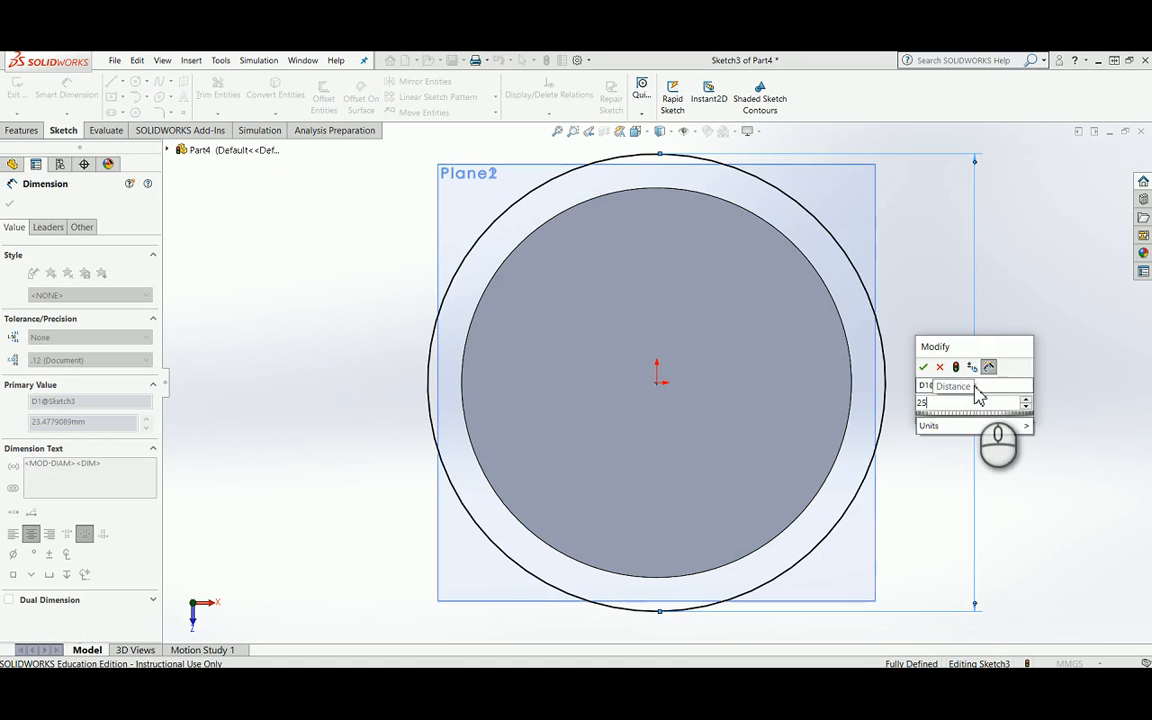
{"action": "key", "text": "Return"}
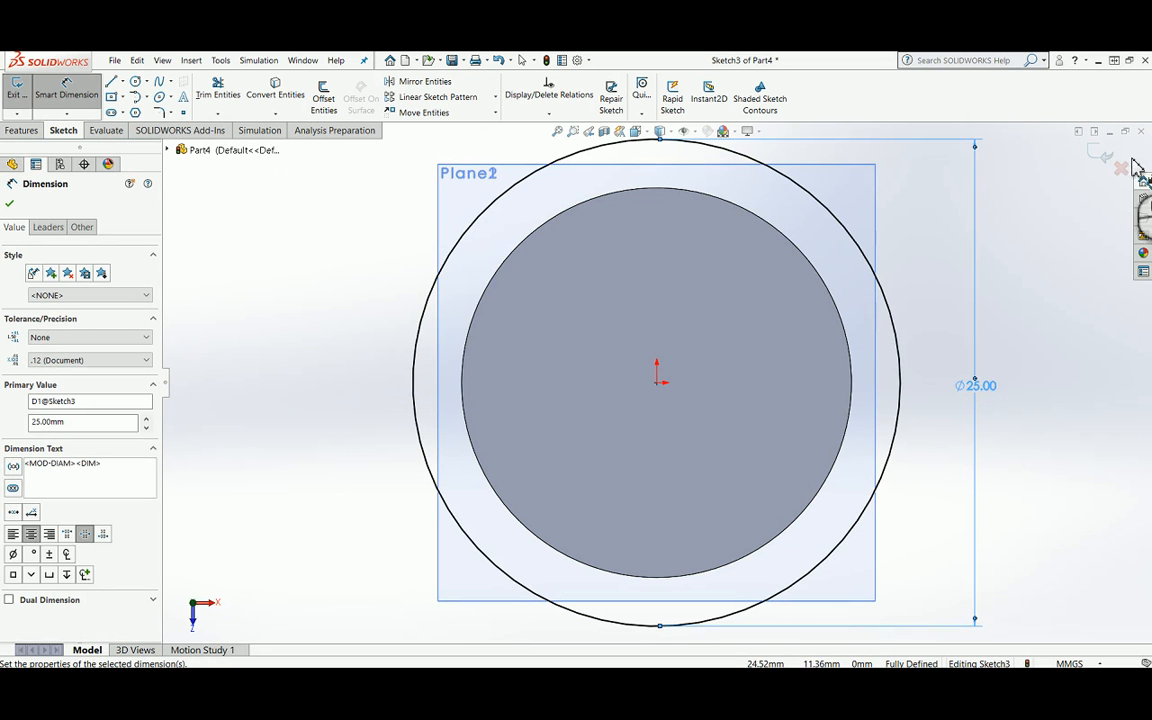
{"action": "left_click", "coordinate": [1100, 156]}
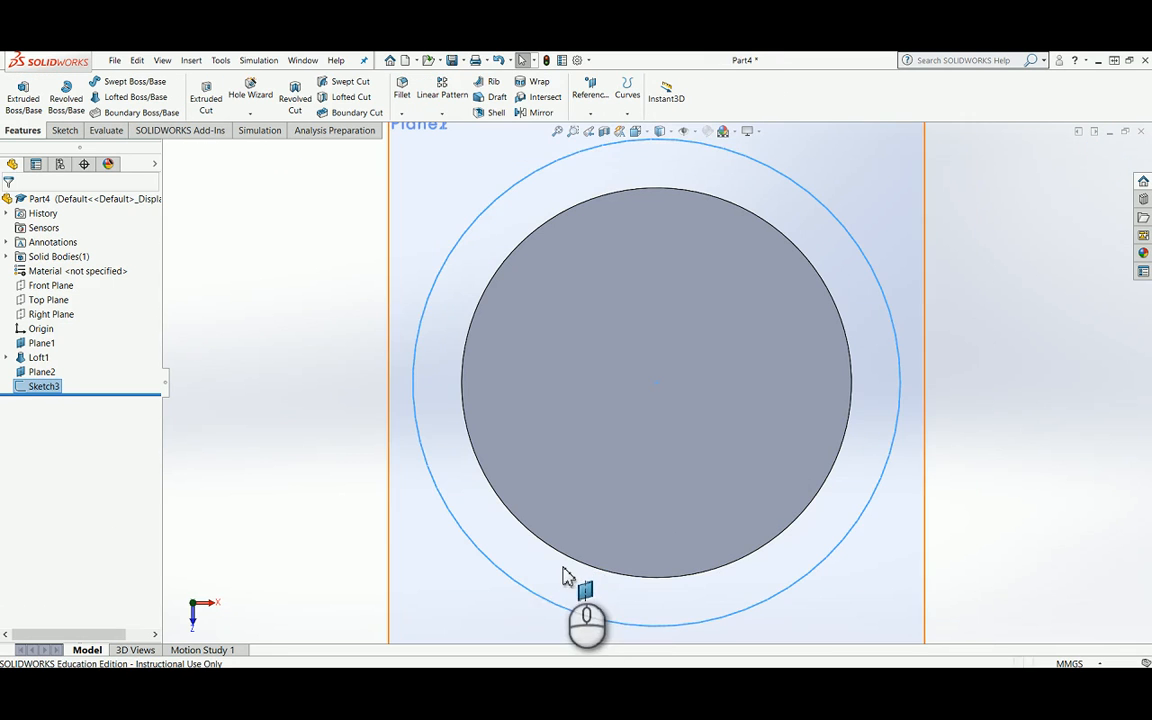
Step: Create a sketch on Plane2 by converting the 25 mm circle into it, and finish the sketch
{"action": "key", "text": "space"}
{"action": "left_click", "coordinate": [638, 549]}
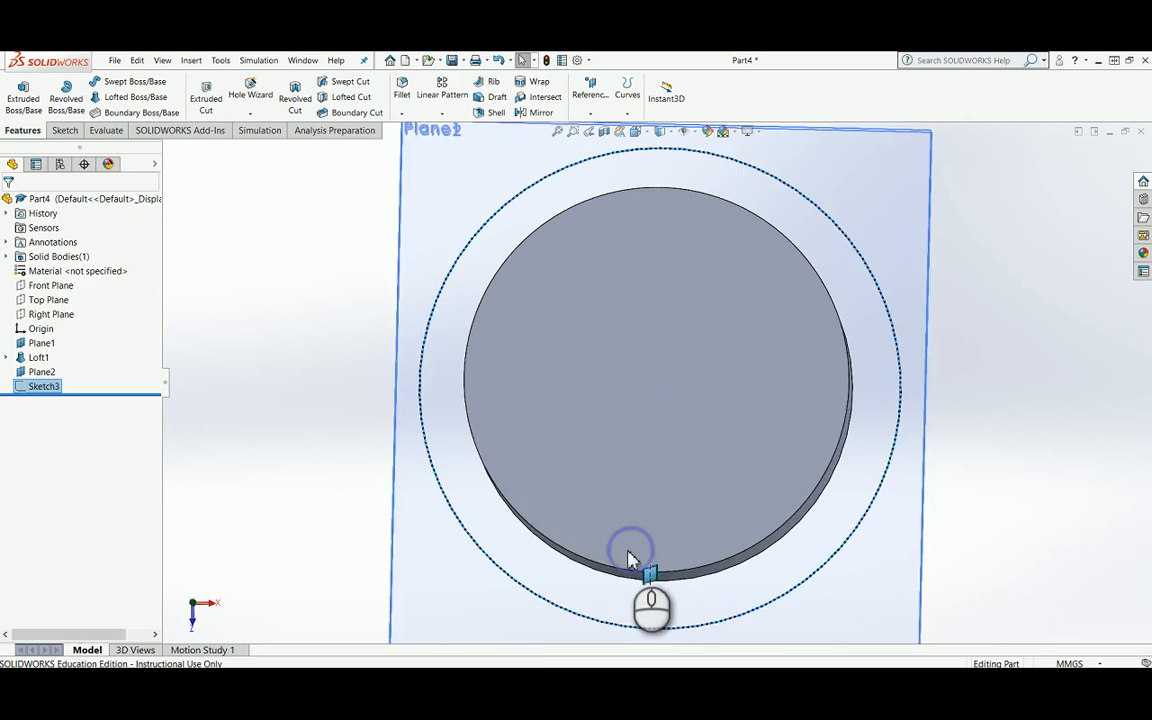
{"action": "left_click", "coordinate": [301, 358]}
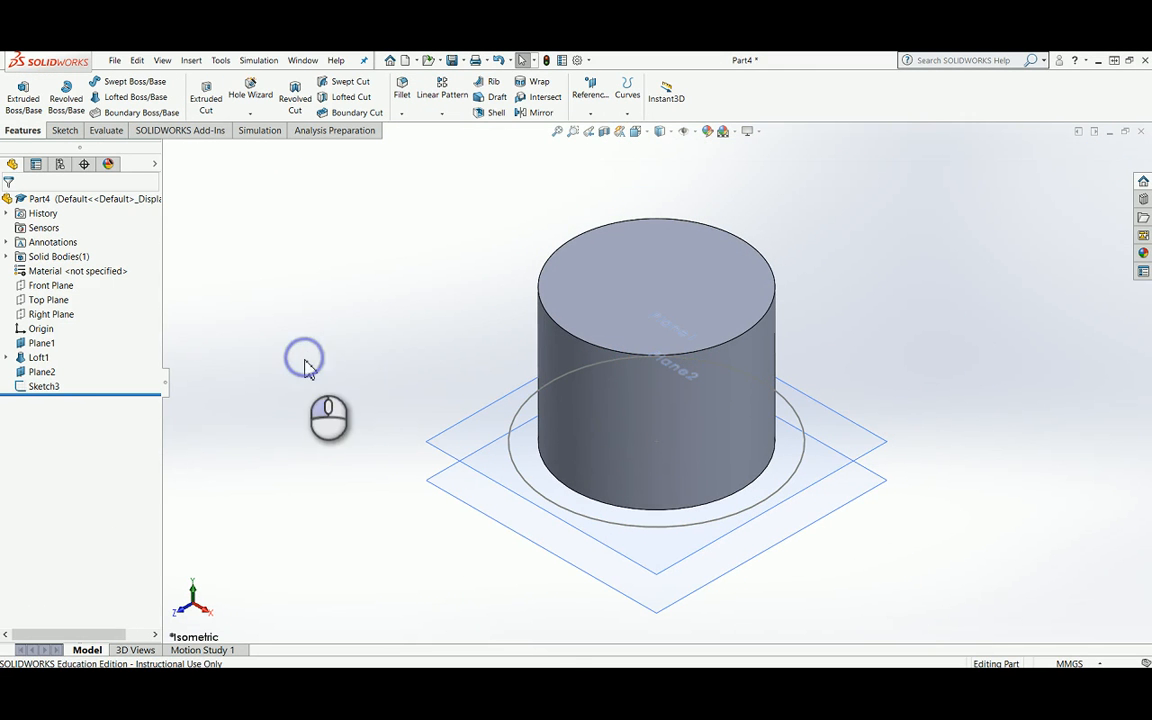
{"action": "right_click", "coordinate": [552, 552]}
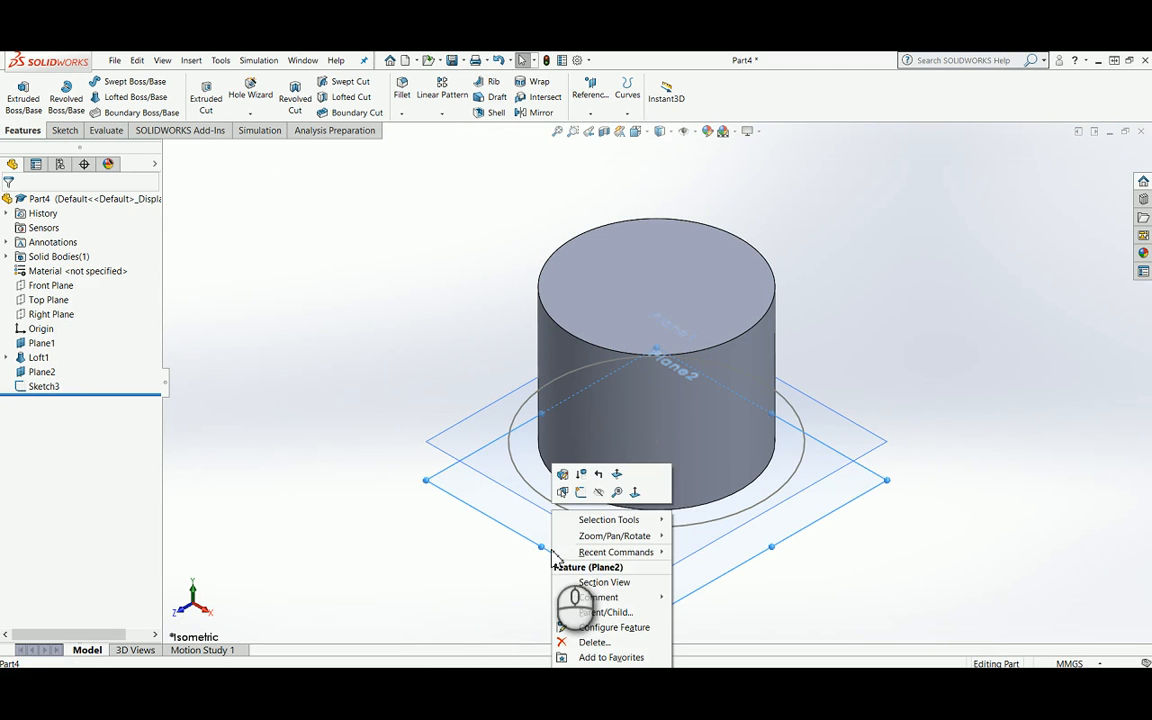
{"action": "left_click", "coordinate": [580, 494]}
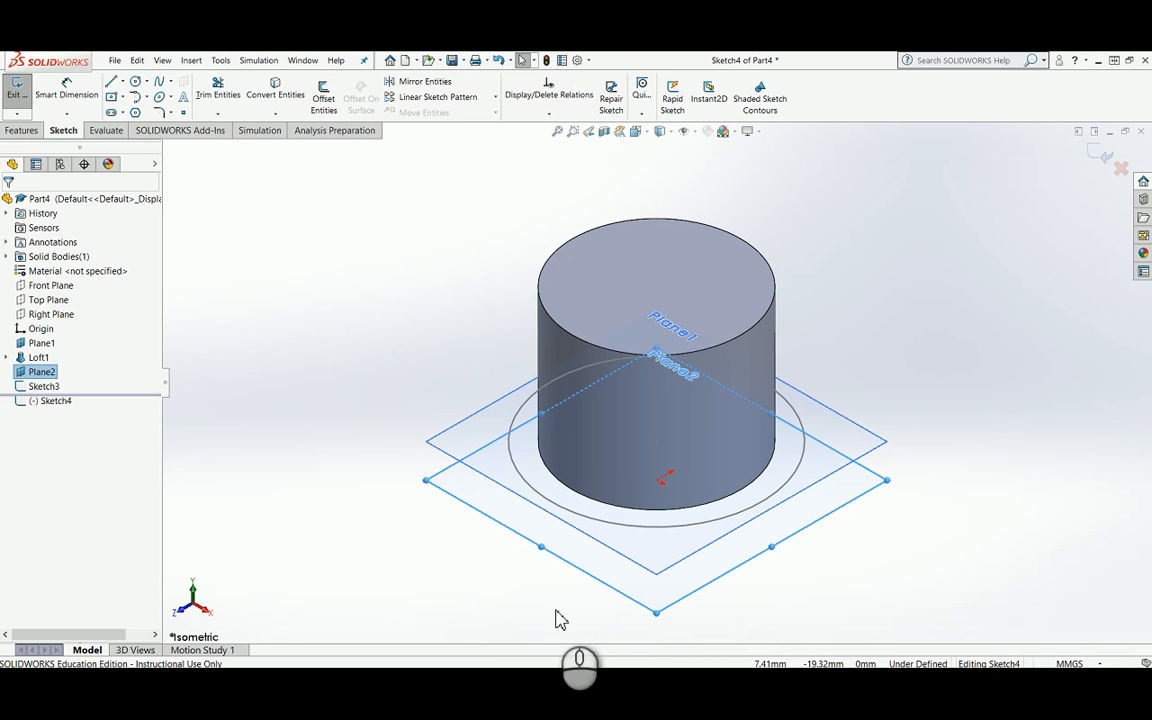
{"action": "left_click", "coordinate": [614, 533]}
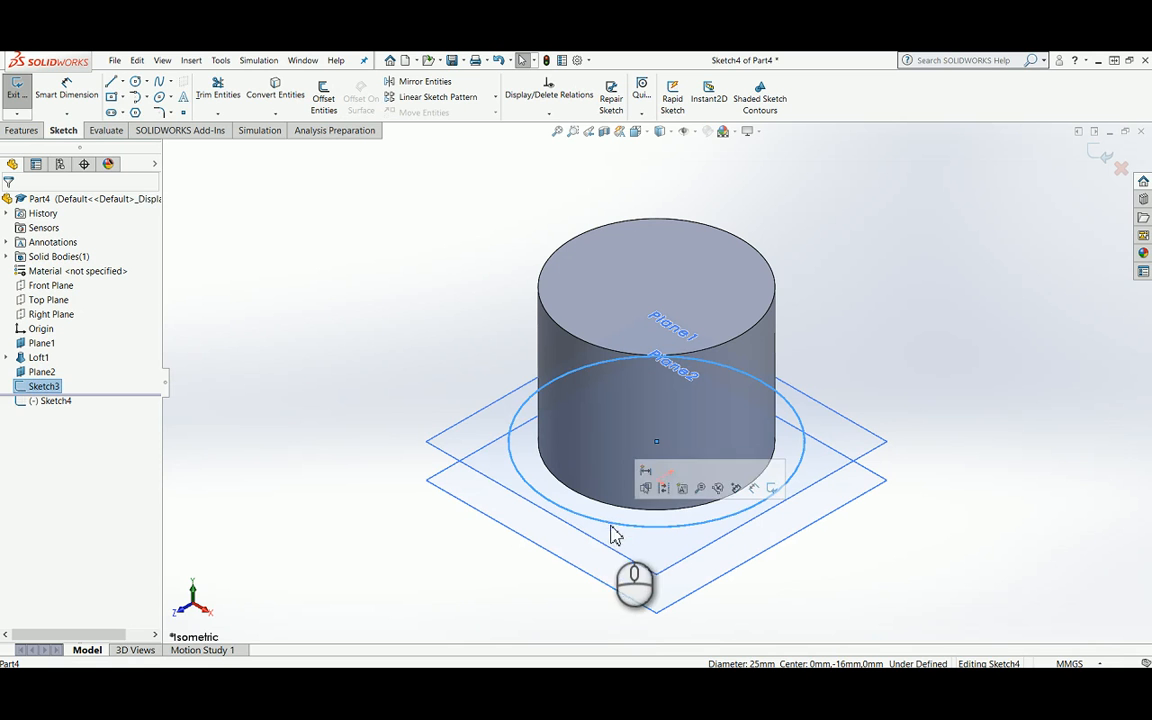
{"action": "left_click", "coordinate": [262, 96]}
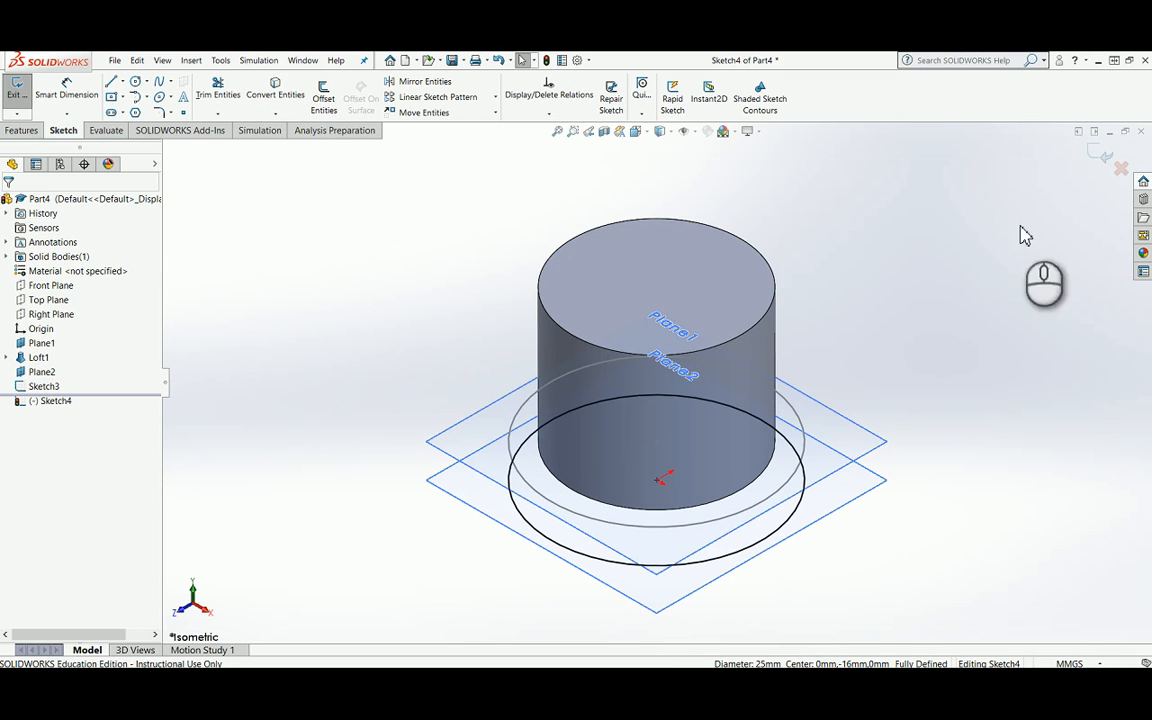
{"action": "left_click", "coordinate": [211, 329]}
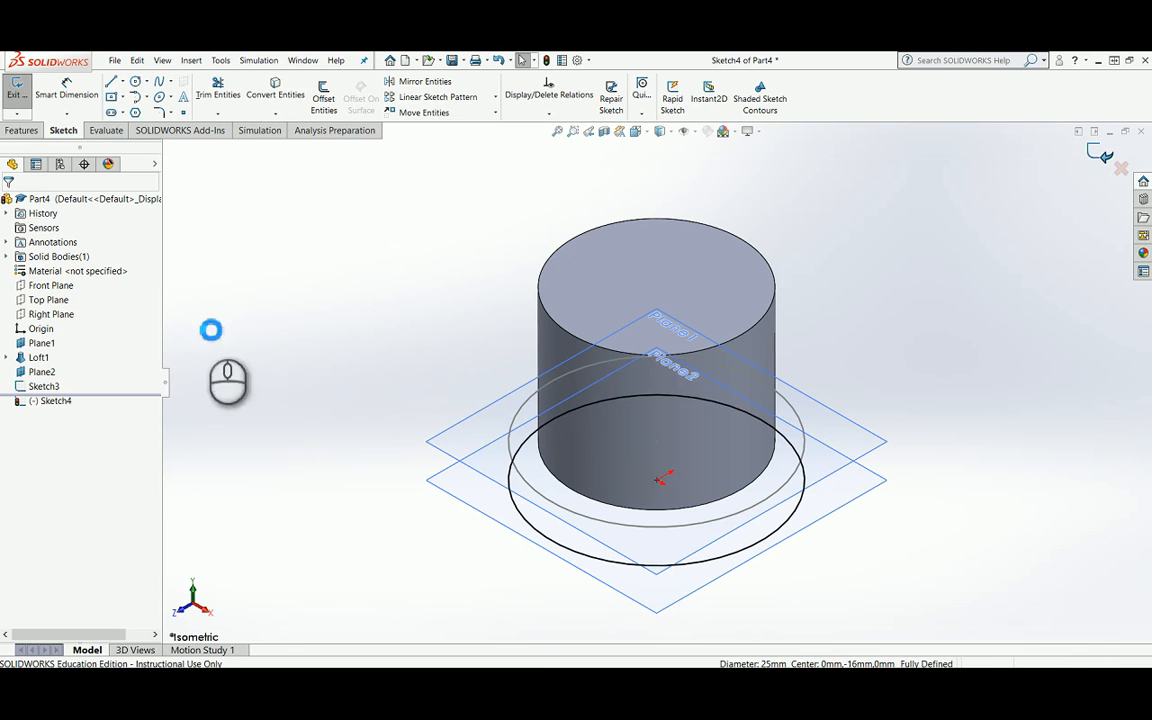
{"action": "left_click", "coordinate": [302, 323]}
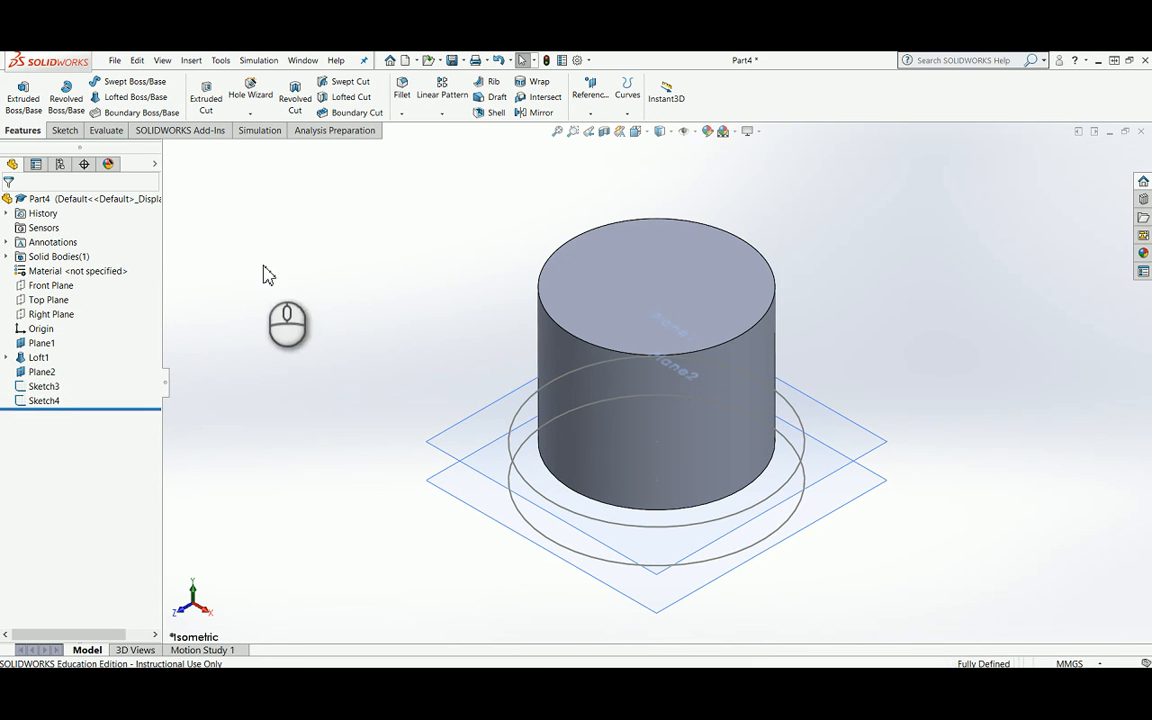
Step: Loft a solid flange between Sketch3 and Sketch4, the two 25 mm circles below the cylinder
{"action": "left_click", "coordinate": [140, 100]}
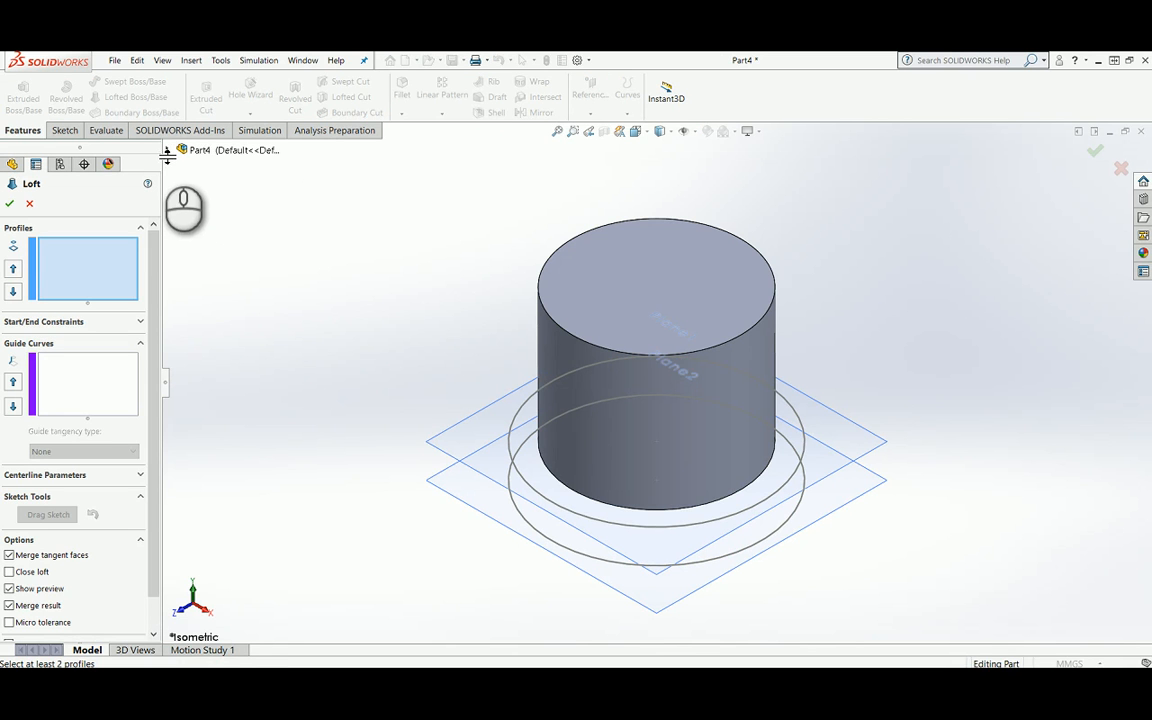
{"action": "left_click", "coordinate": [168, 150]}
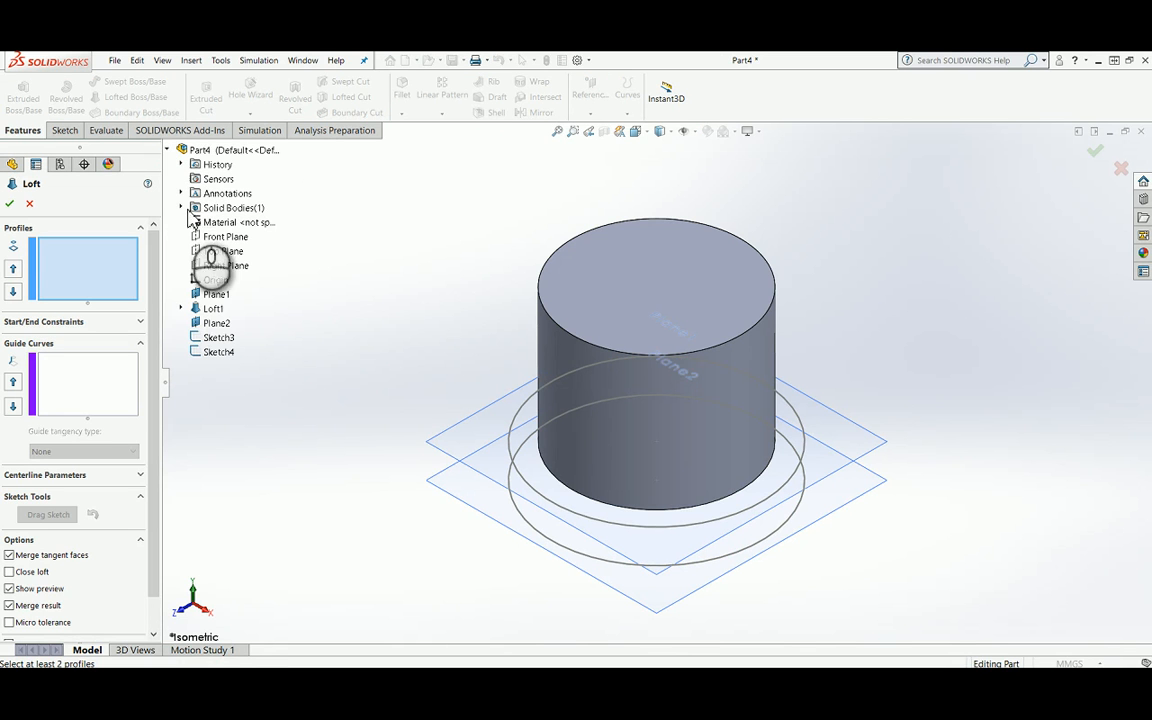
{"action": "left_click", "coordinate": [219, 339]}
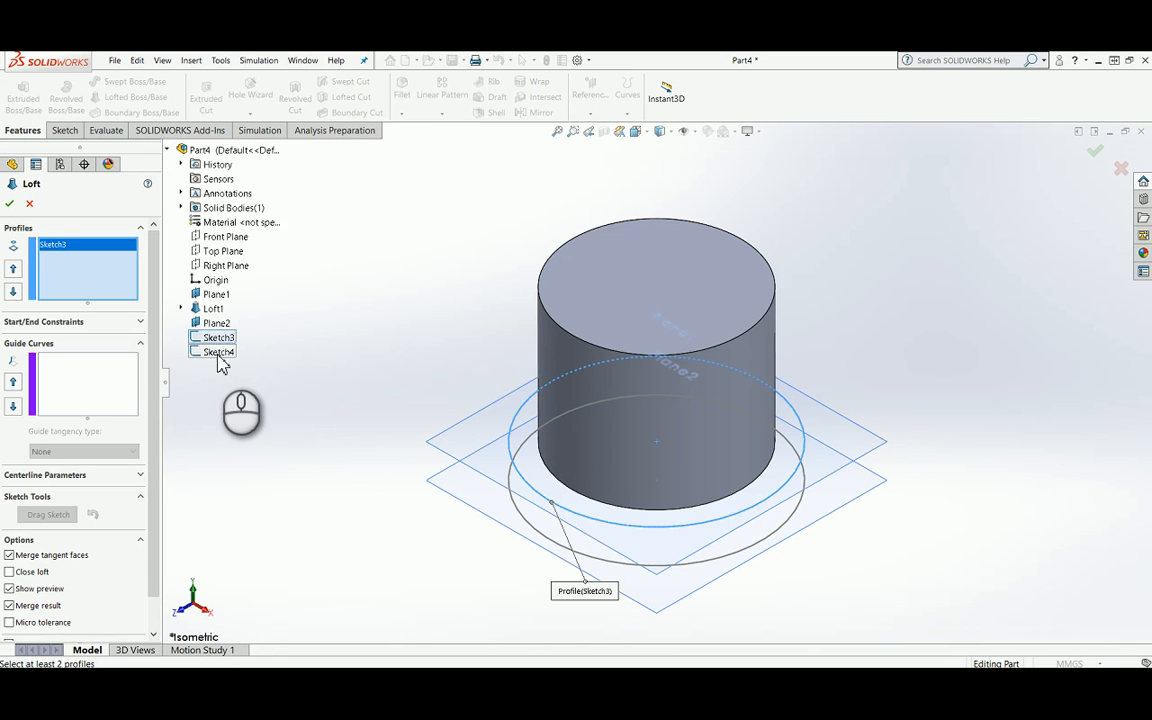
{"action": "left_click", "coordinate": [219, 353]}
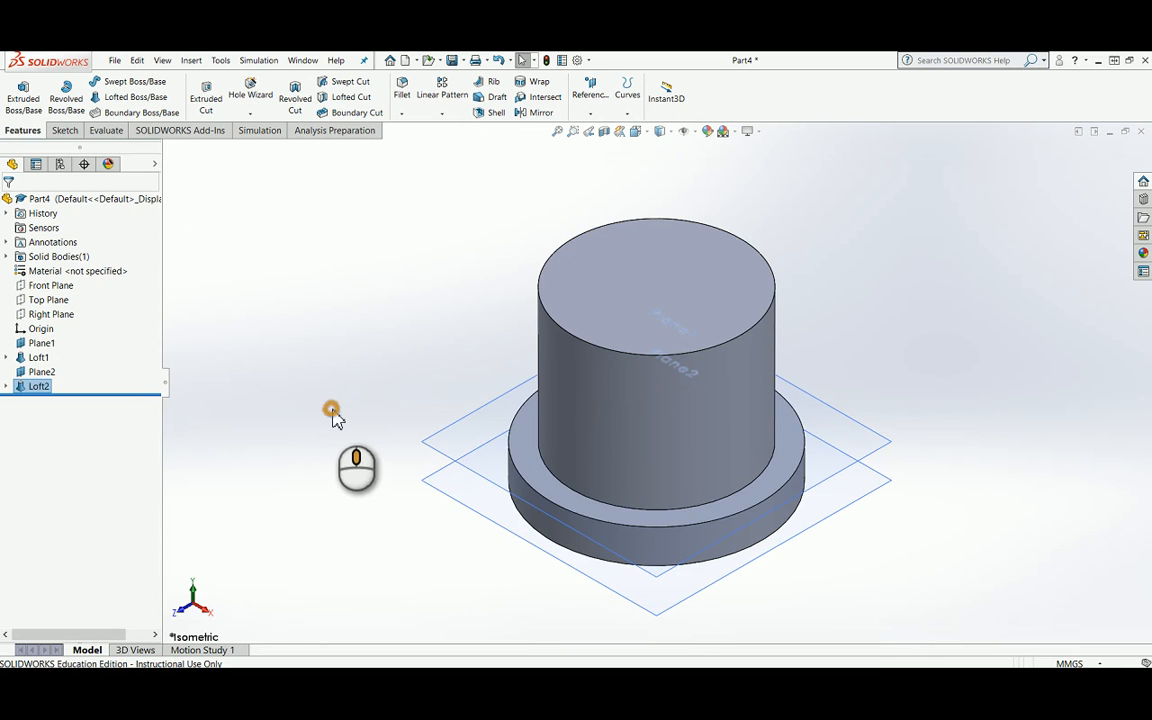
Step: Start a sketch on Plane2 and draw a circle about 16.7 mm in diameter, centred on the origin
{"action": "middle_click_drag", "start_coordinate": [335, 418], "coordinate": [380, 262]}
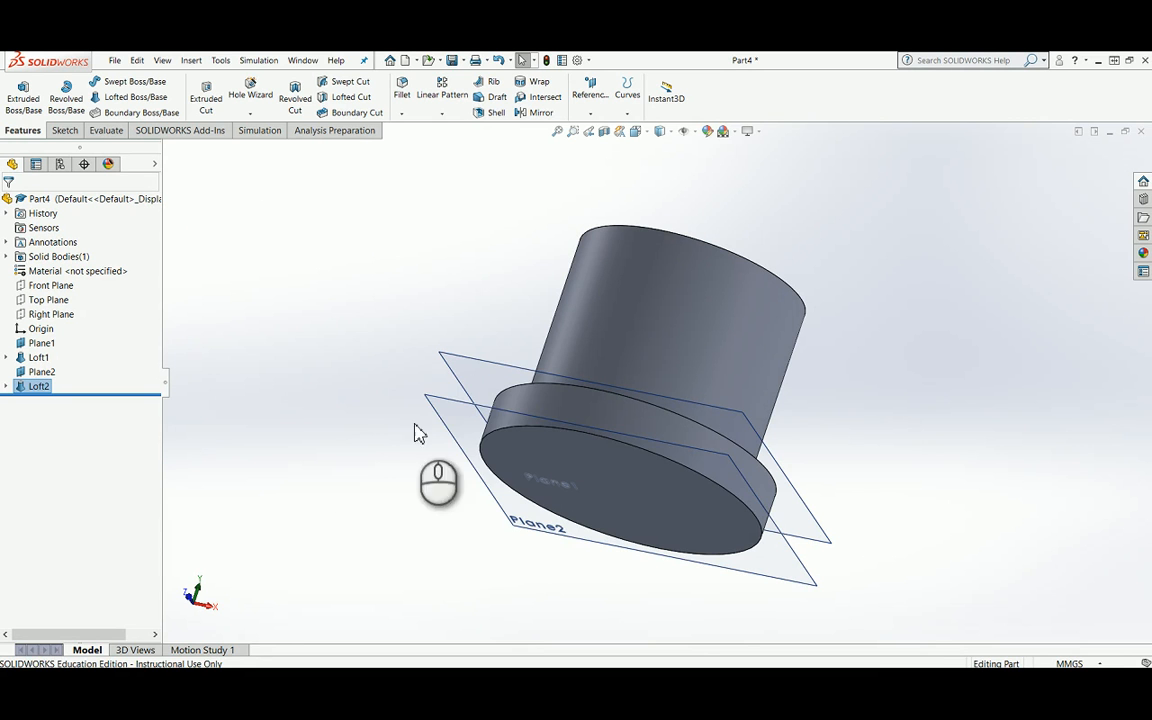
{"action": "right_click", "coordinate": [451, 421]}
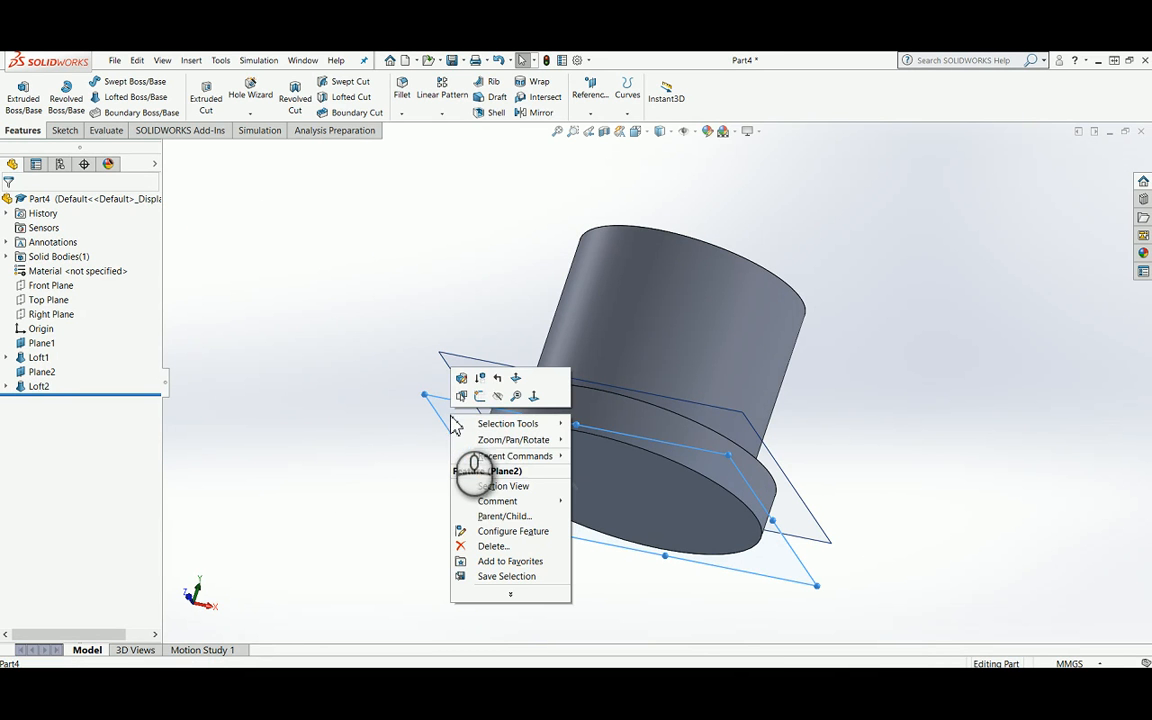
{"action": "left_click", "coordinate": [481, 397]}
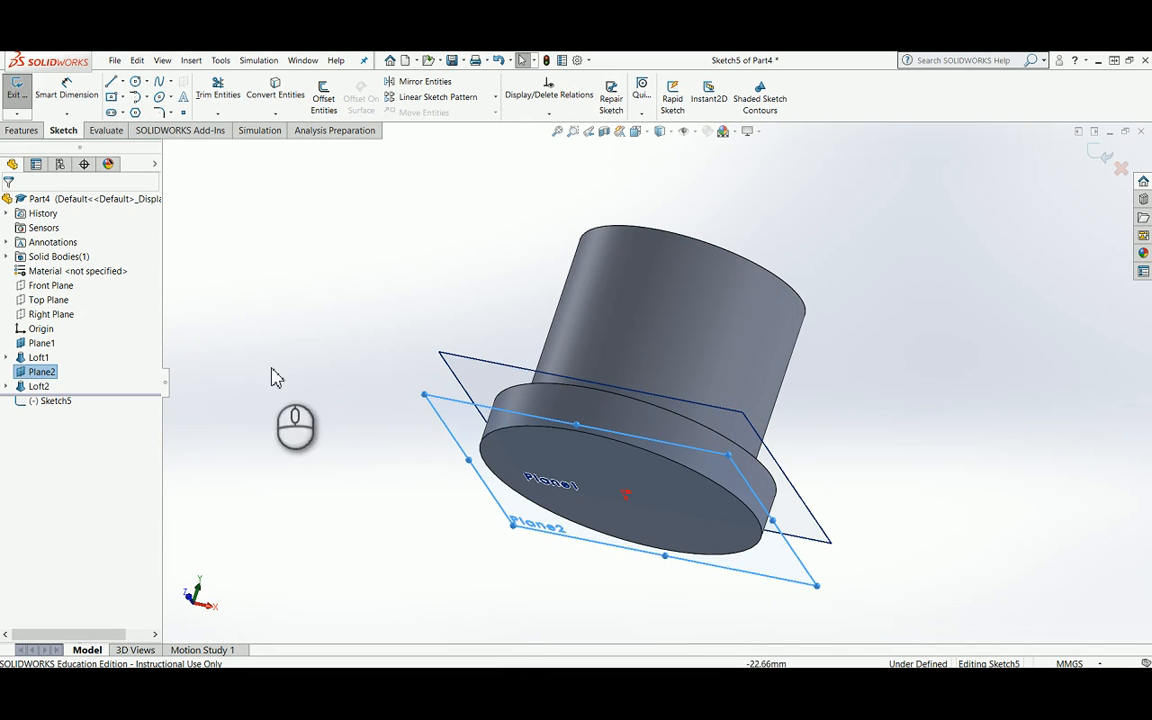
{"action": "key", "text": "space"}
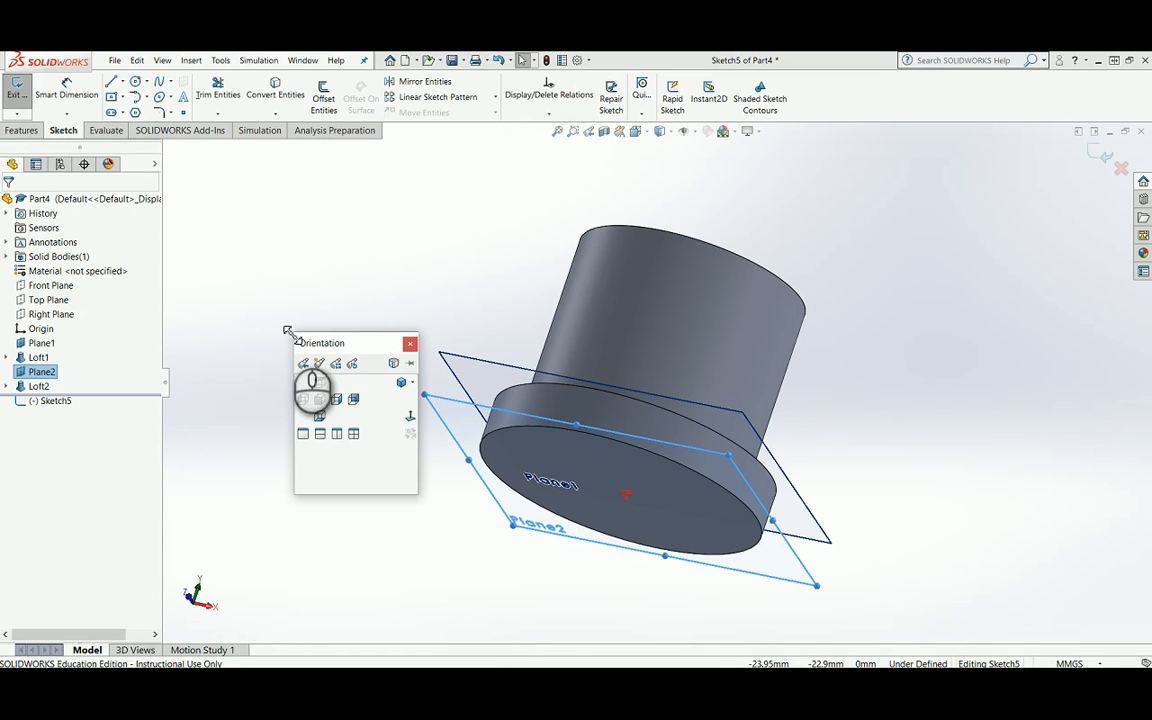
{"action": "left_click", "coordinate": [407, 413]}
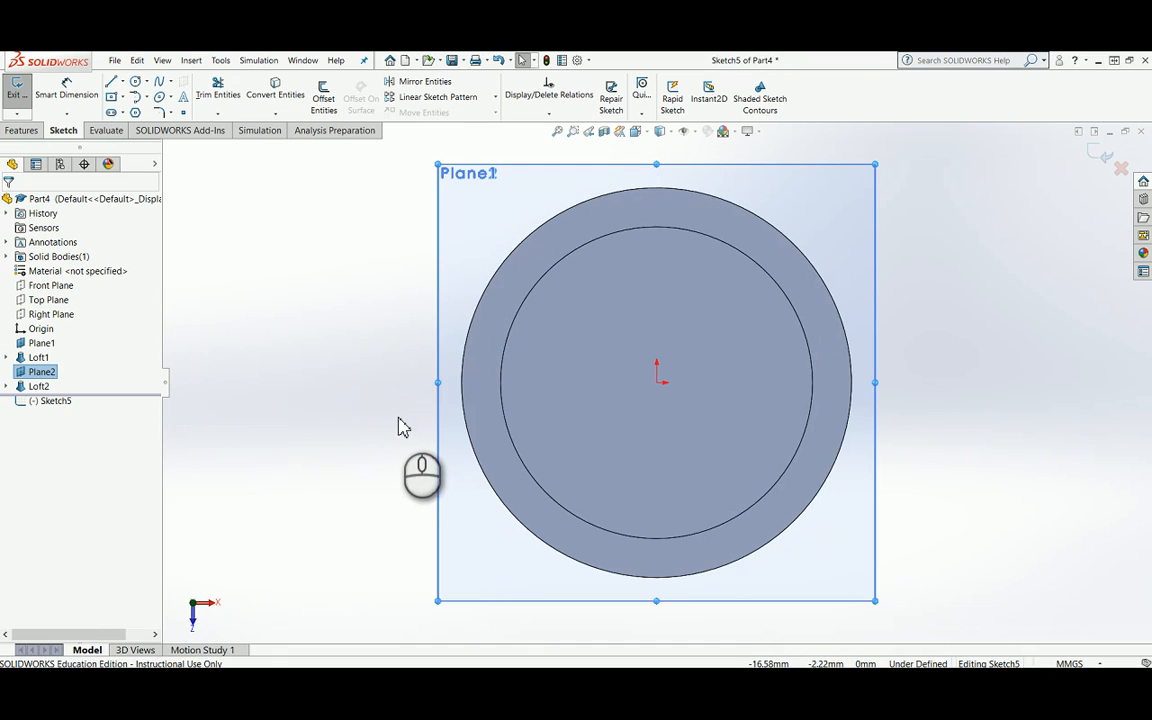
{"action": "key", "text": "space"}
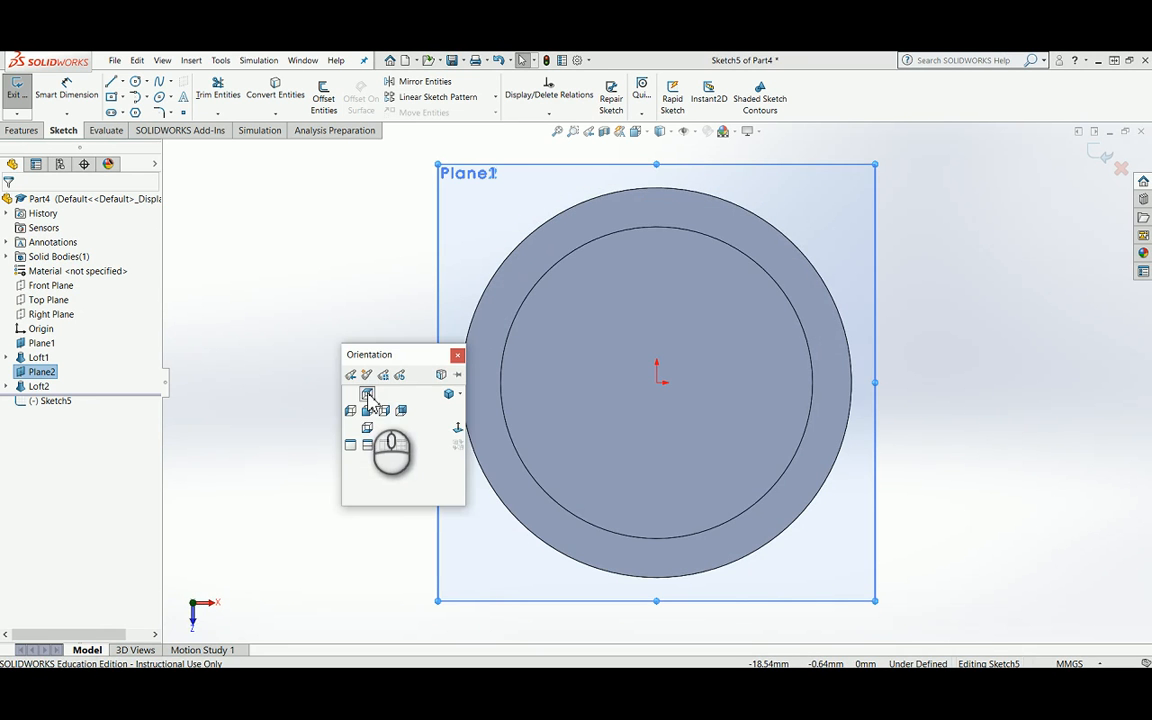
{"action": "left_click", "coordinate": [456, 428]}
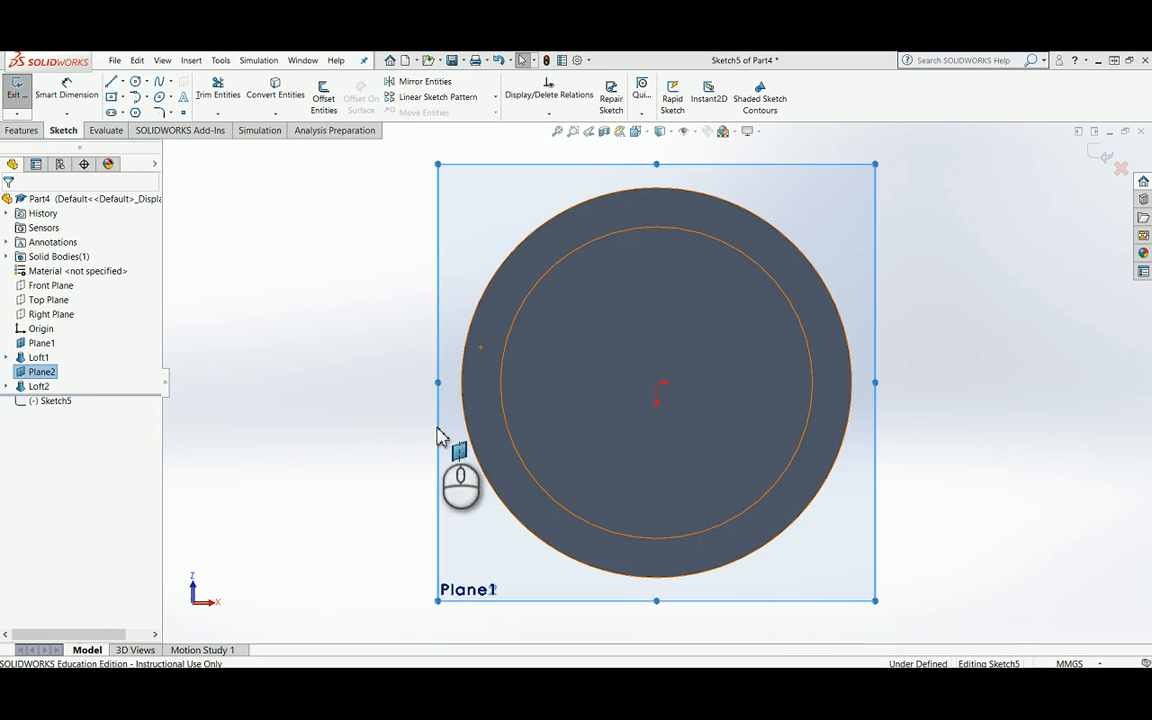
{"action": "left_click", "coordinate": [136, 82]}
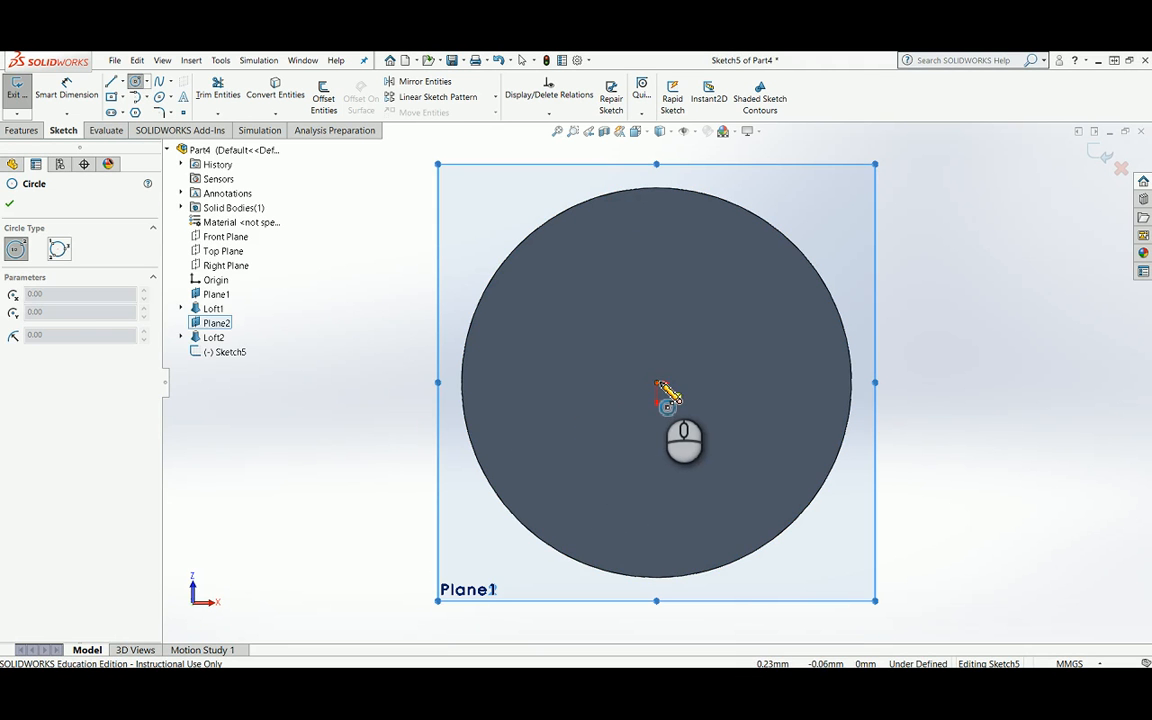
{"action": "mouse_move", "coordinate": [657, 383]}
{"action": "left_mouse_down"}
{"action": "mouse_move", "coordinate": [674, 401]}
{"action": "mouse_move", "coordinate": [694, 489]}
{"action": "mouse_move", "coordinate": [694, 550]}
{"action": "mouse_move", "coordinate": [697, 528]}
{"action": "left_mouse_up"}
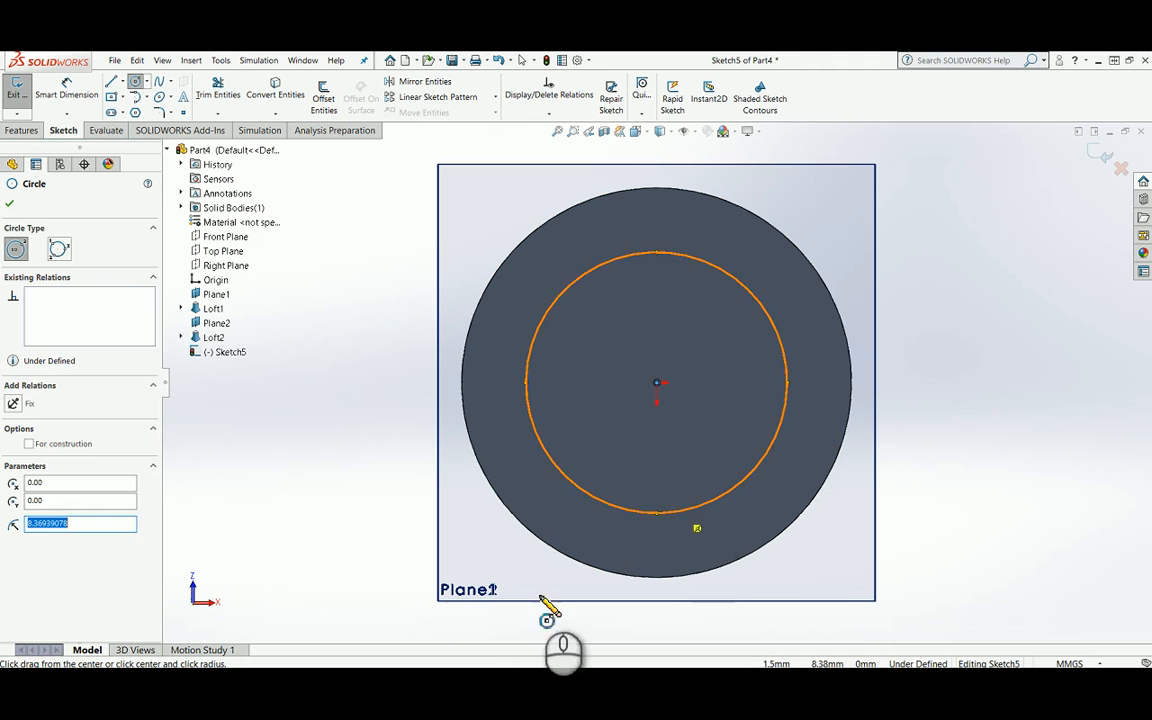
Step: Dimension the new circle's diameter to 22.48 mm and finish the sketch
{"action": "left_click", "coordinate": [66, 90]}
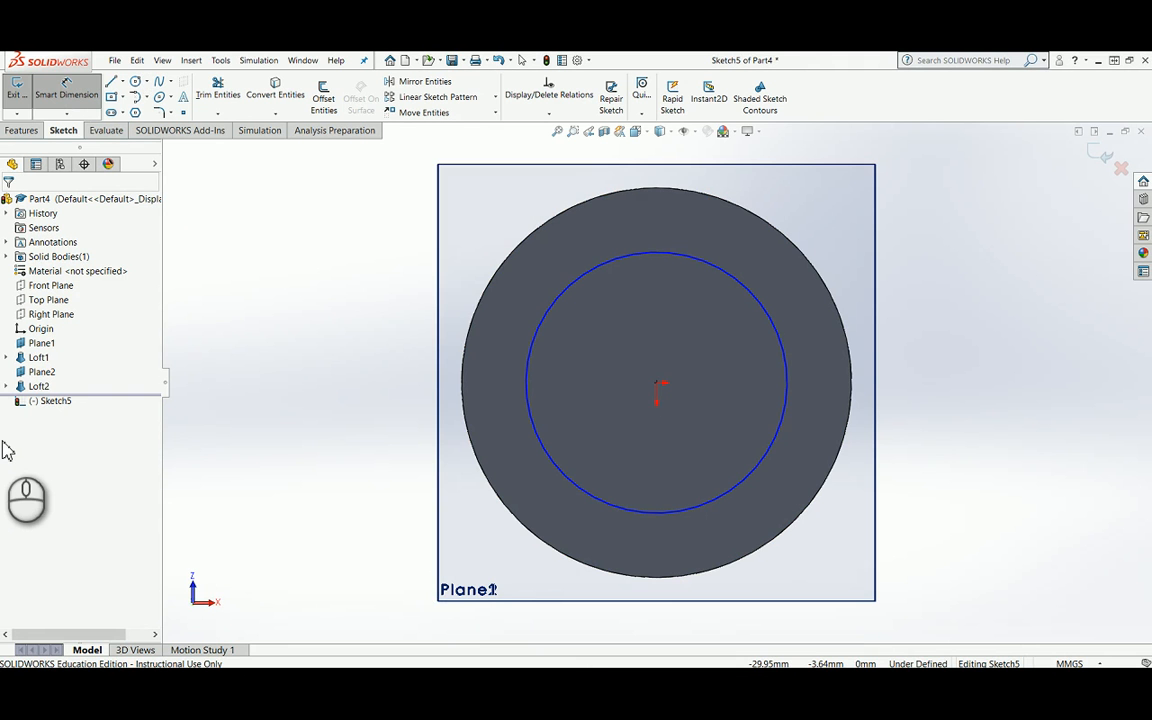
{"action": "left_click", "coordinate": [788, 388]}
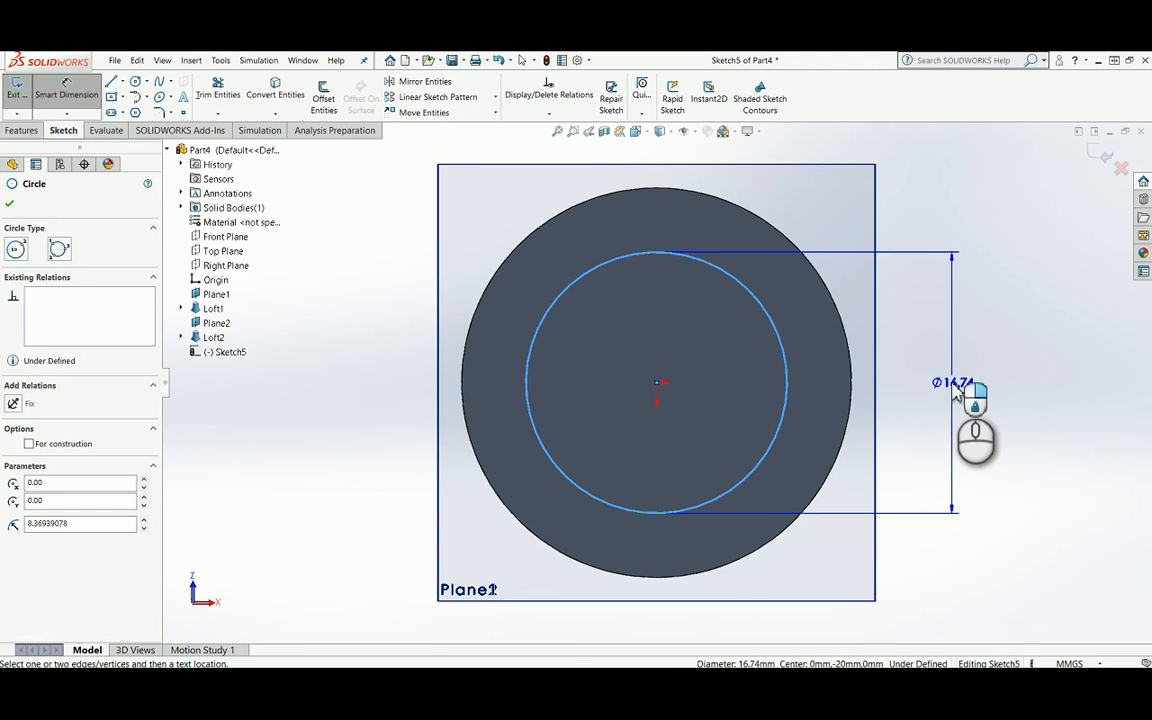
{"action": "left_click", "coordinate": [955, 388]}
{"action": "type", "text": "22.48"}
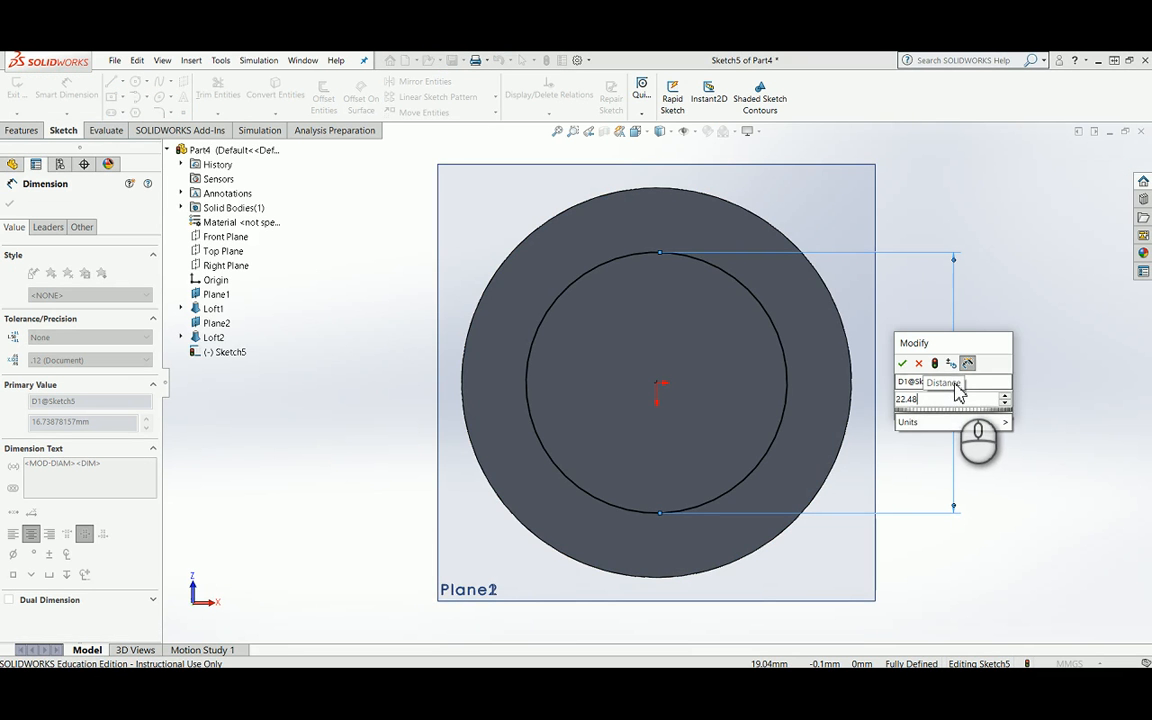
{"action": "left_click", "coordinate": [902, 363]}
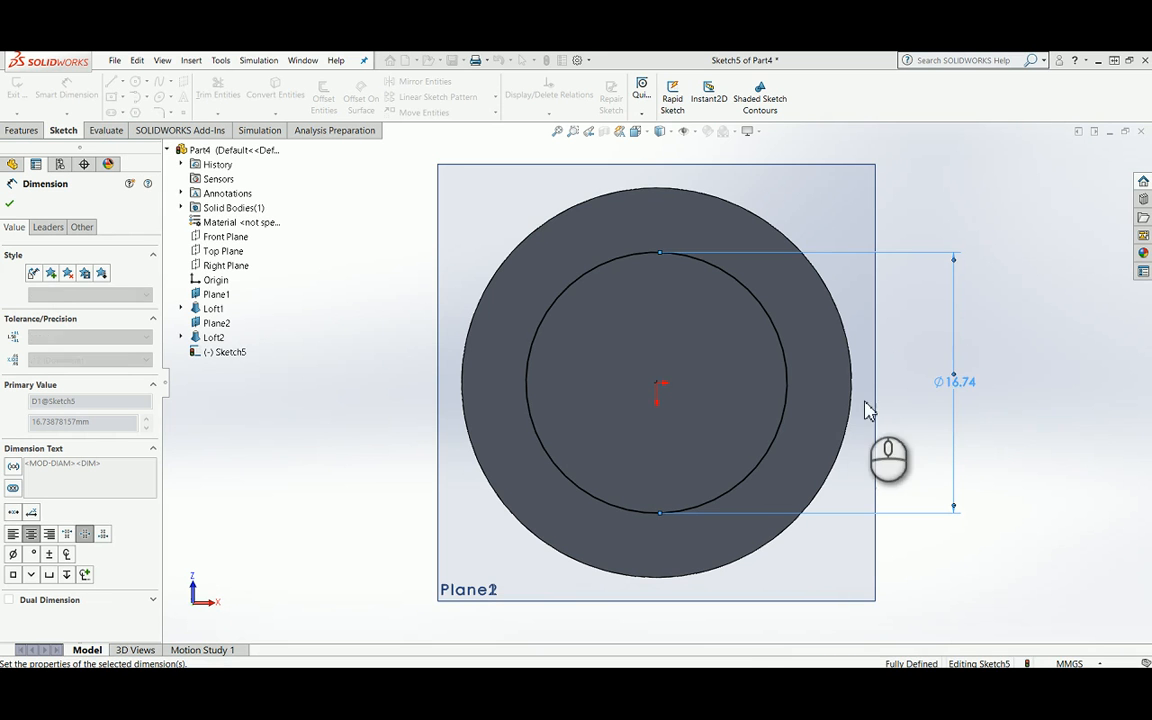
{"action": "left_click", "coordinate": [1098, 150]}
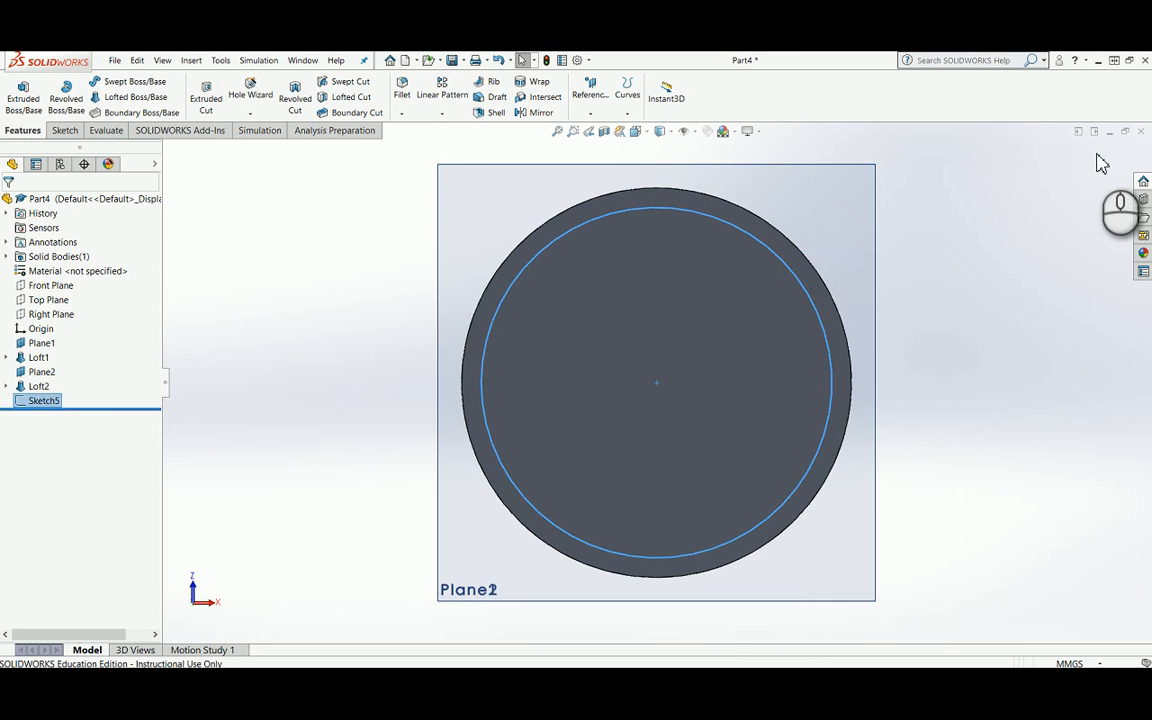
{"action": "left_click", "coordinate": [509, 342]}
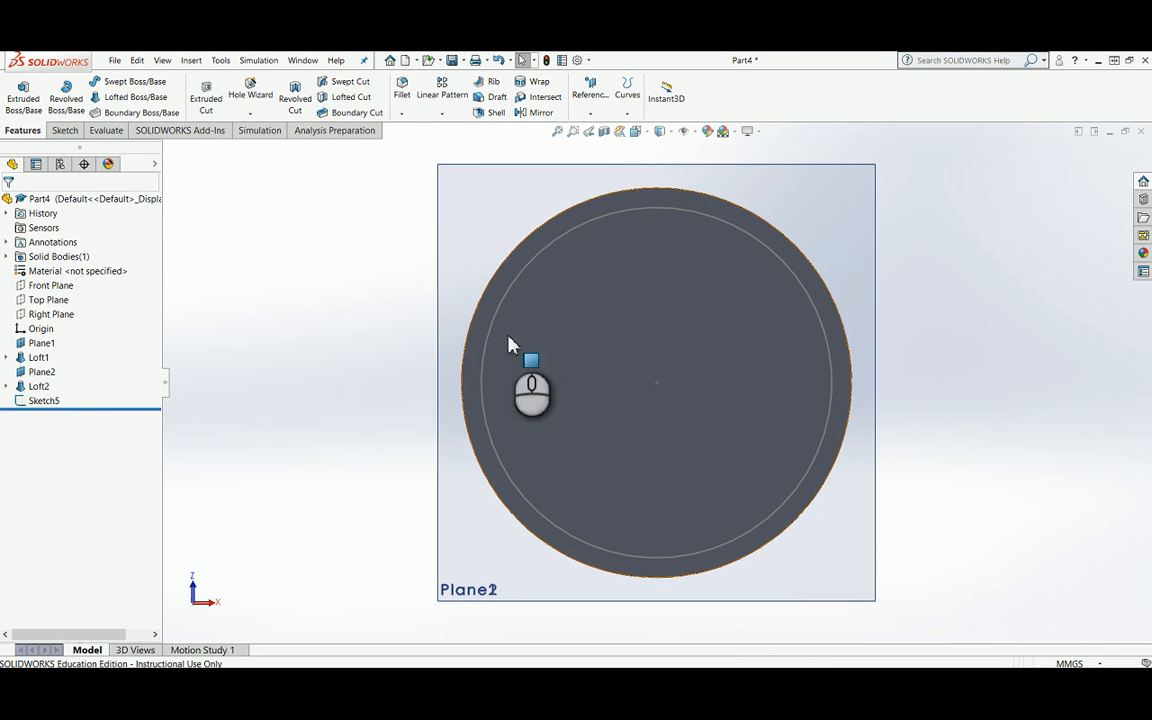
Step: Create a reference plane offset 111.5 mm below Plane2, with the offset flipped downward
{"action": "key", "text": "space"}
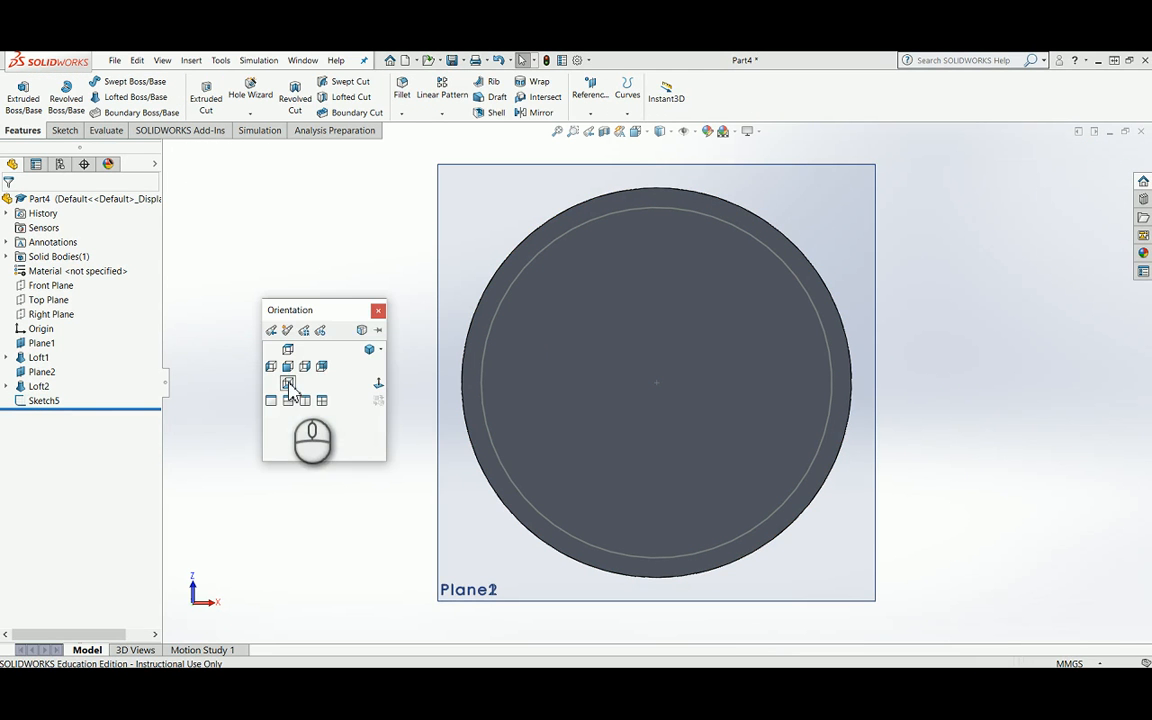
{"action": "left_click", "coordinate": [369, 352]}
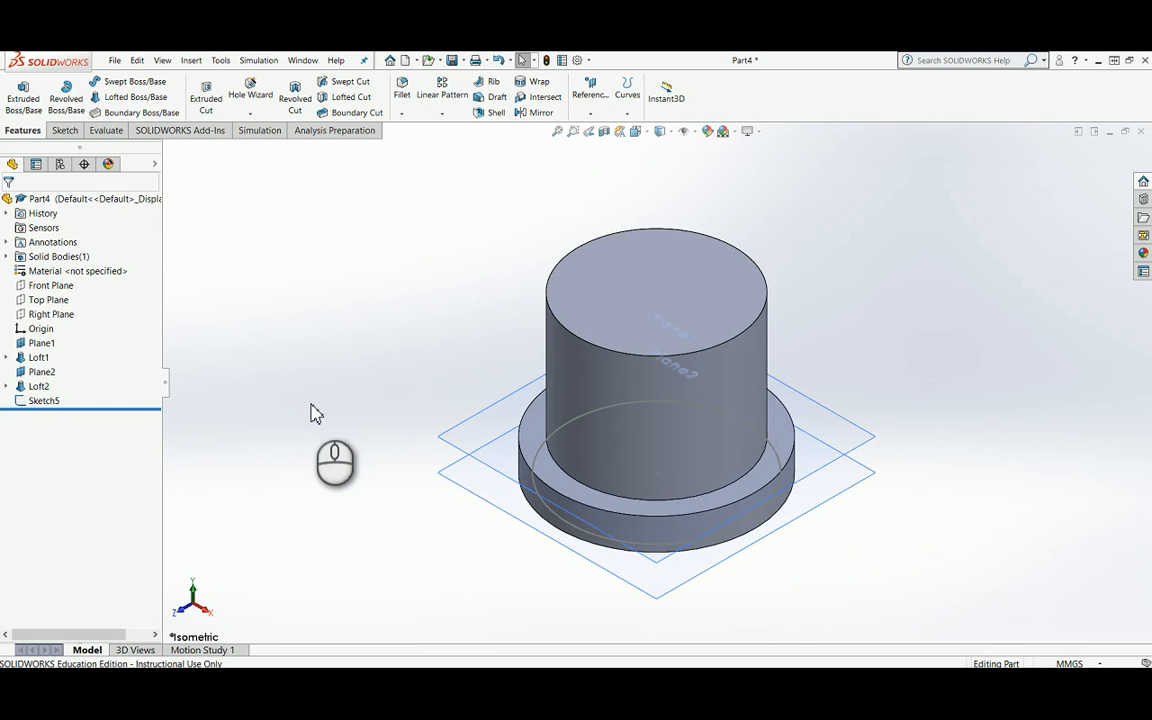
{"action": "scroll", "coordinate": [715, 498], "scroll_direction": "up", "scroll_amount": 6}
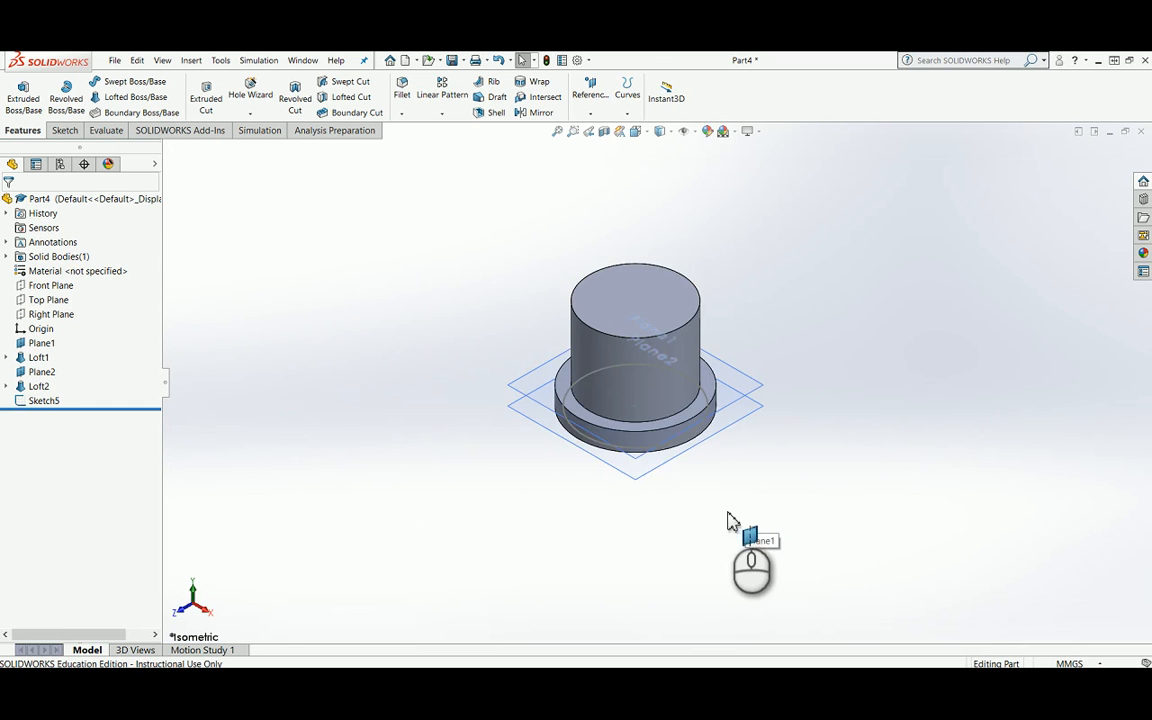
{"action": "left_click", "coordinate": [628, 462]}
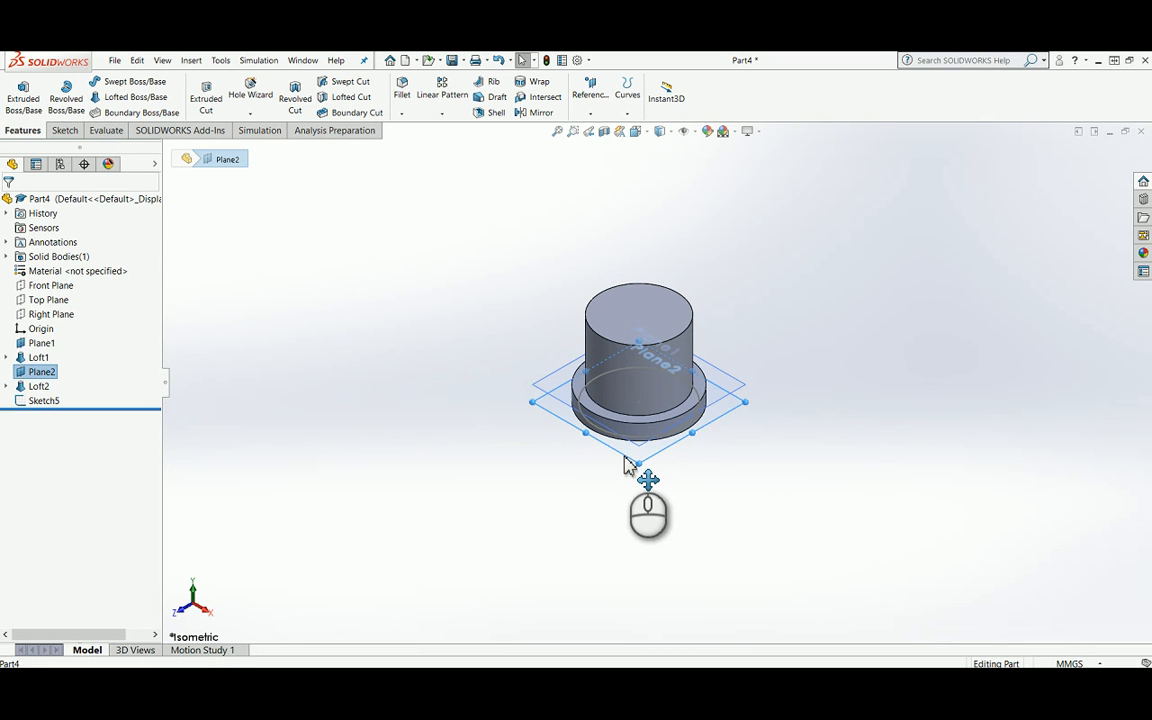
{"action": "left_click_drag", "start_coordinate": [624, 465], "coordinate": [614, 572], "text": "ctrl"}
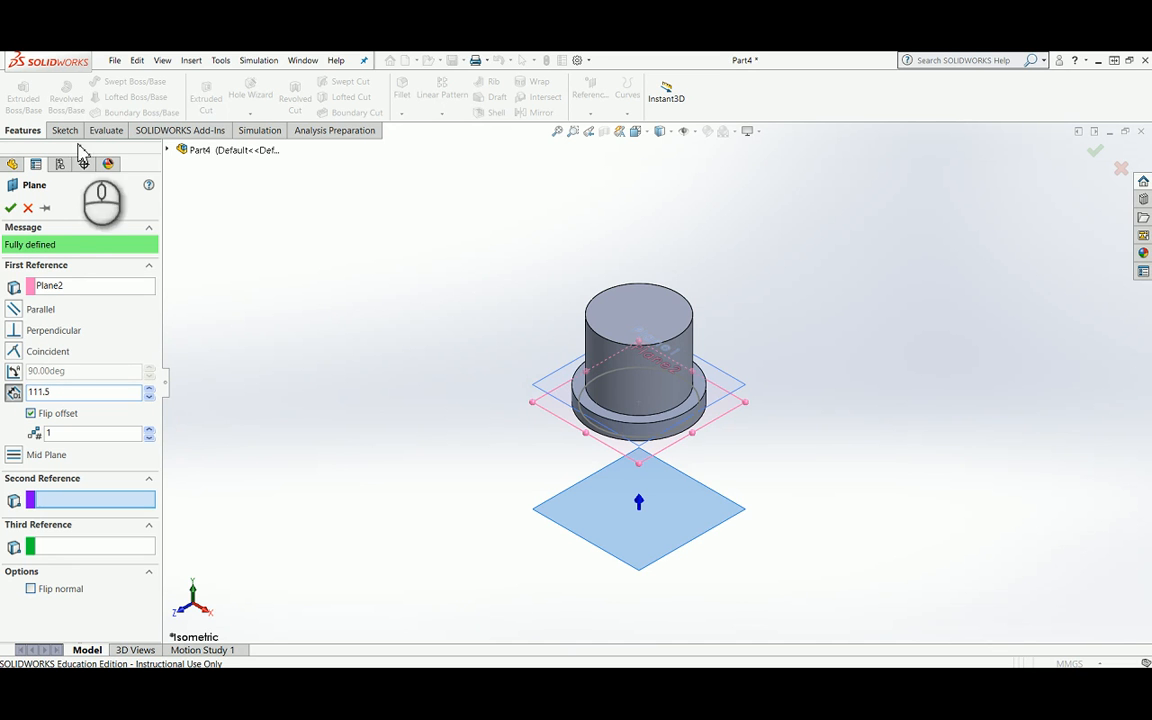
{"action": "left_click", "coordinate": [11, 209]}
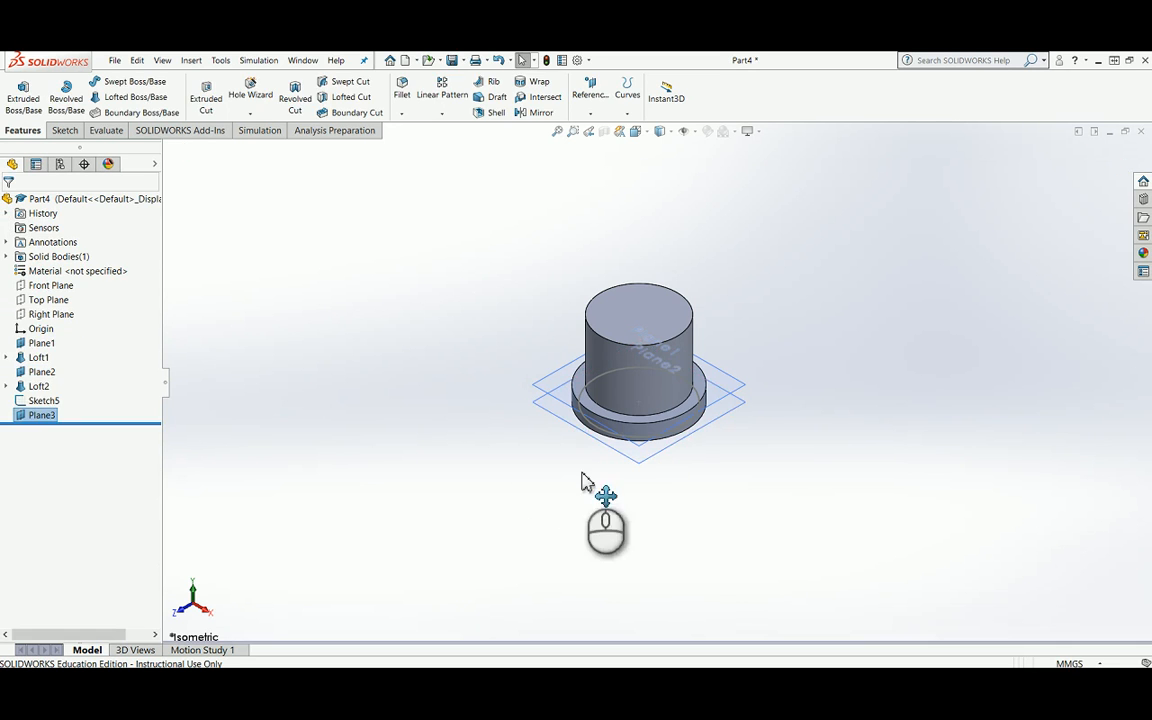
Step: Start a sketch on Plane3 and draw a circle about 48.2 mm in diameter, centred on the origin
{"action": "scroll", "coordinate": [674, 500], "scroll_direction": "down", "scroll_amount": 2}
{"action": "scroll", "coordinate": [673, 499], "scroll_direction": "up", "scroll_amount": 3}
{"action": "scroll", "coordinate": [680, 510], "scroll_direction": "up", "scroll_amount": 3}
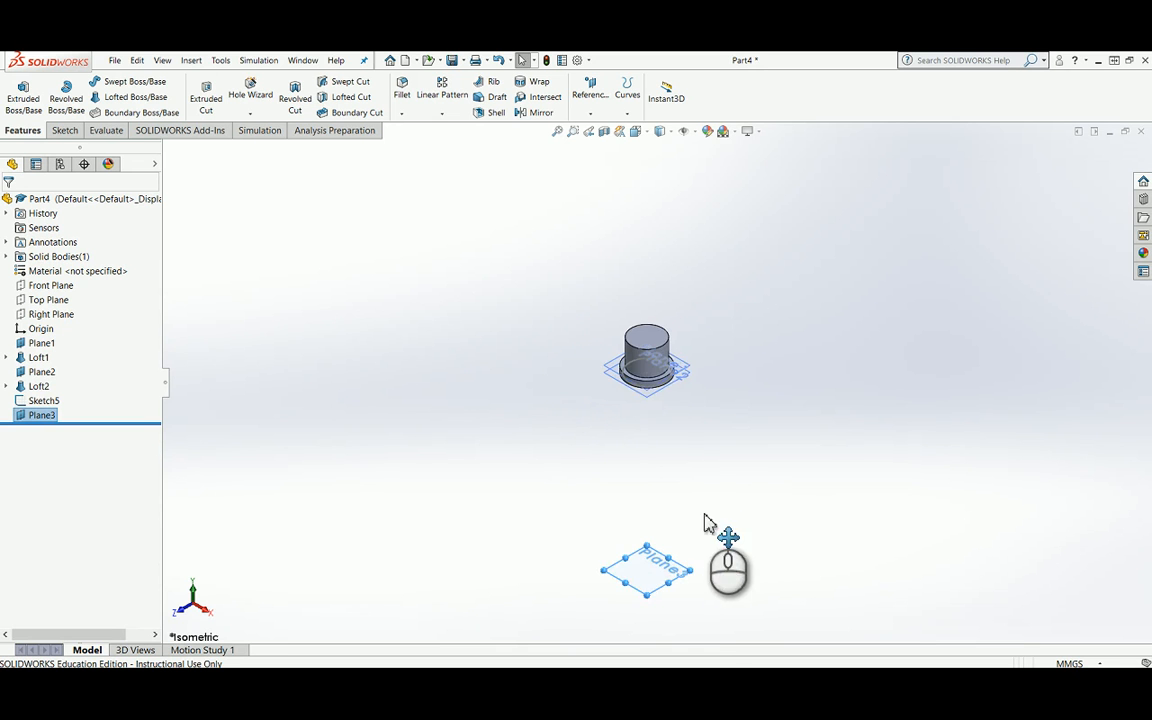
{"action": "scroll", "coordinate": [695, 585], "scroll_direction": "down", "scroll_amount": 3}
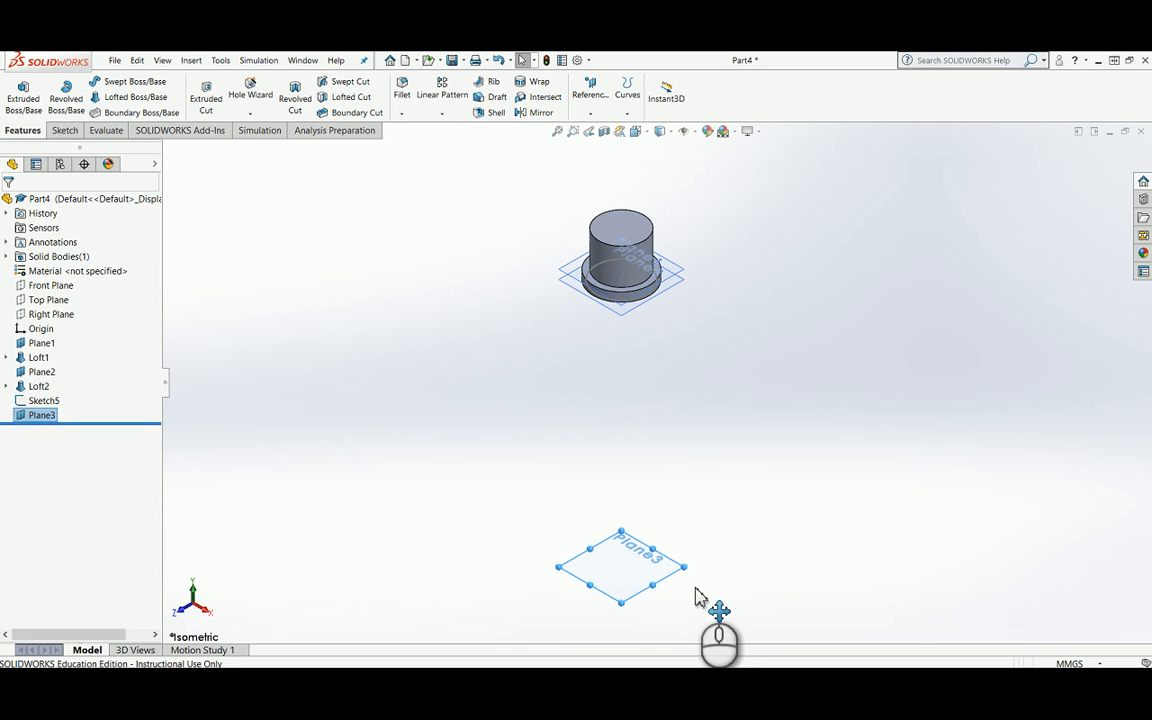
{"action": "right_click", "coordinate": [644, 578]}
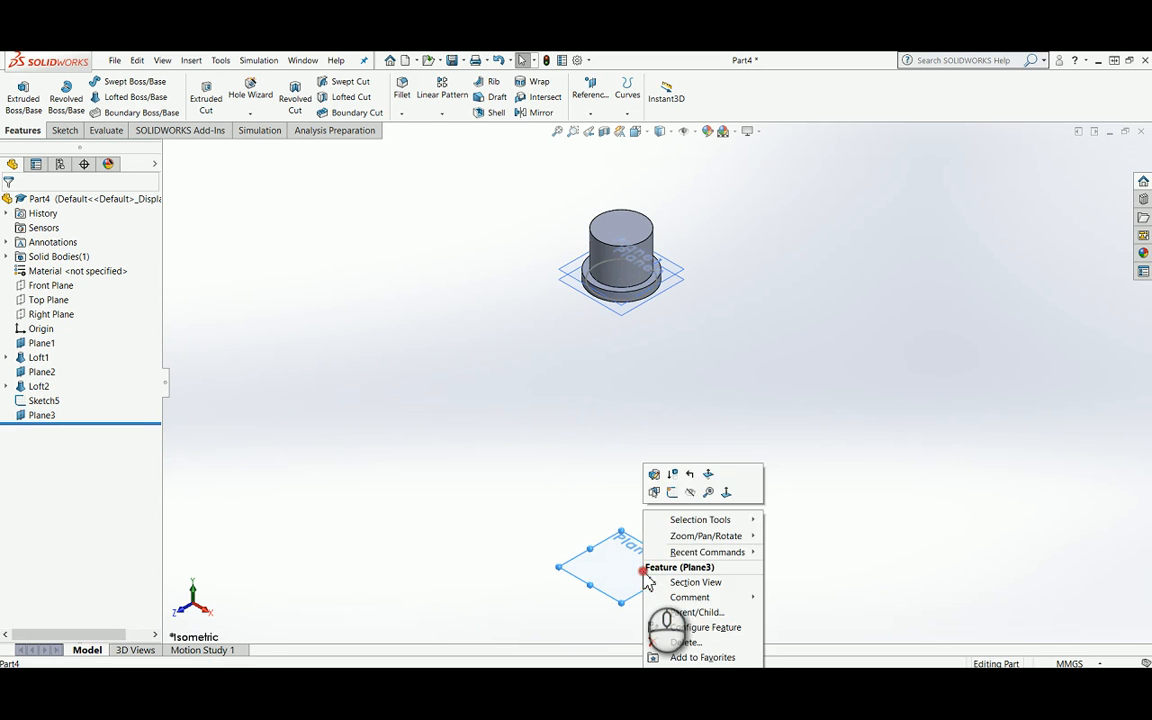
{"action": "left_click", "coordinate": [675, 492]}
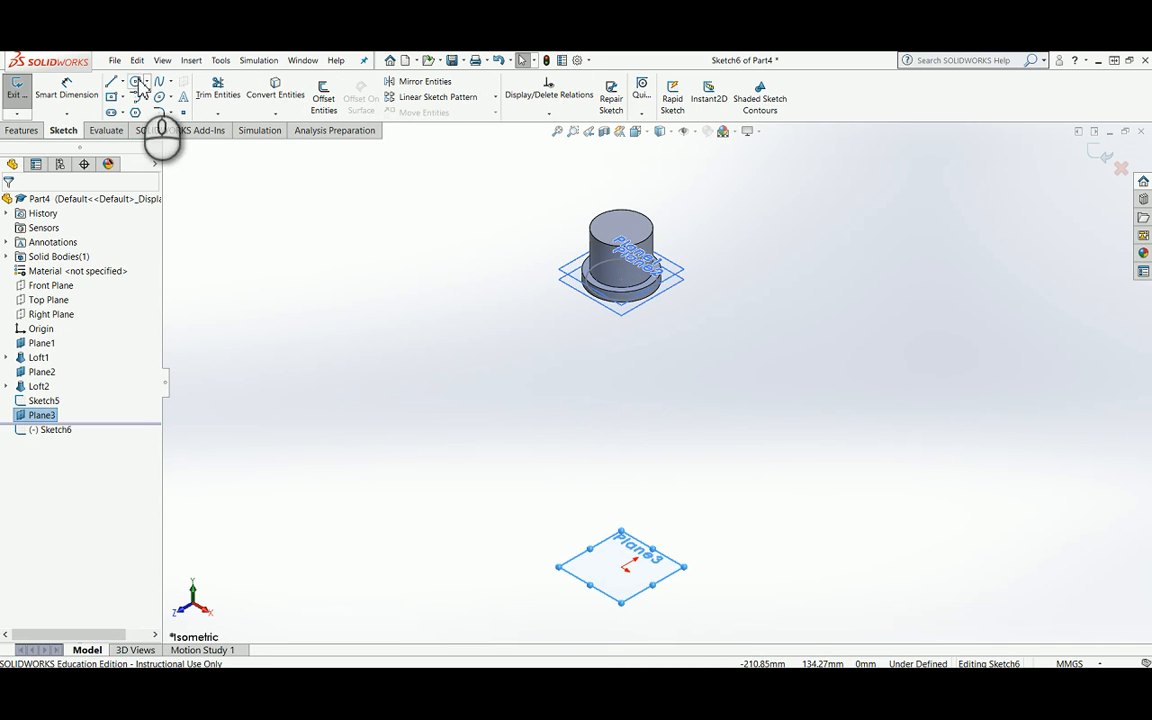
{"action": "left_click", "coordinate": [135, 81]}
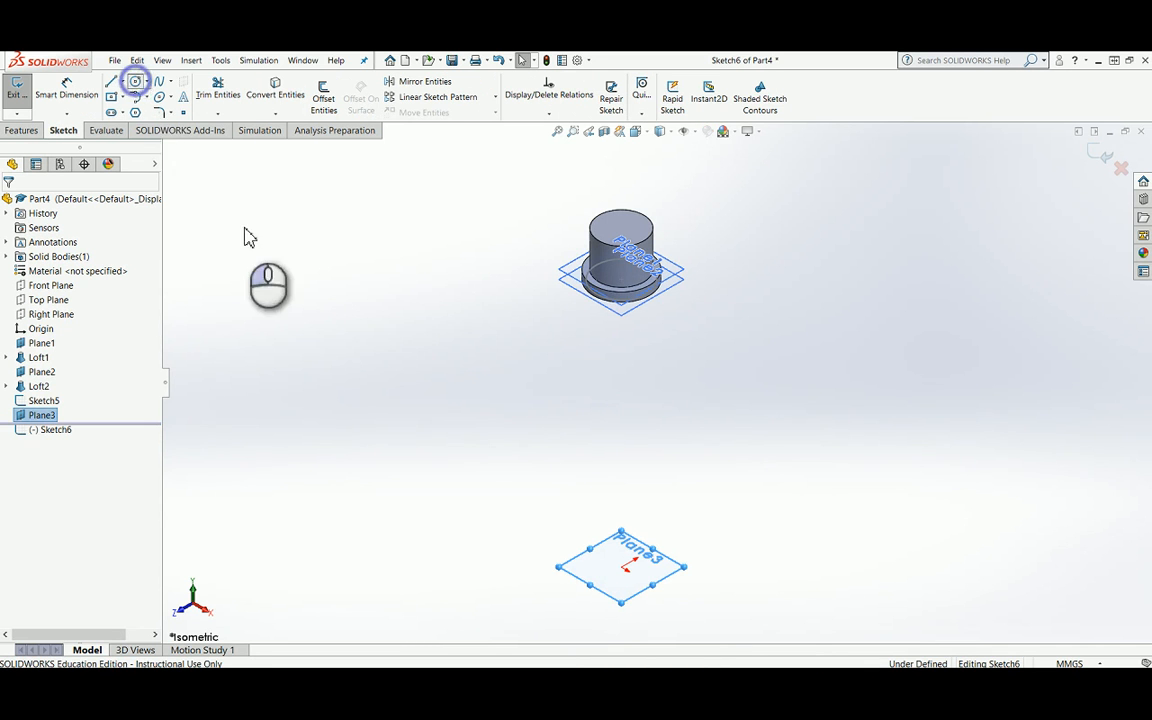
{"action": "left_click", "coordinate": [621, 566]}
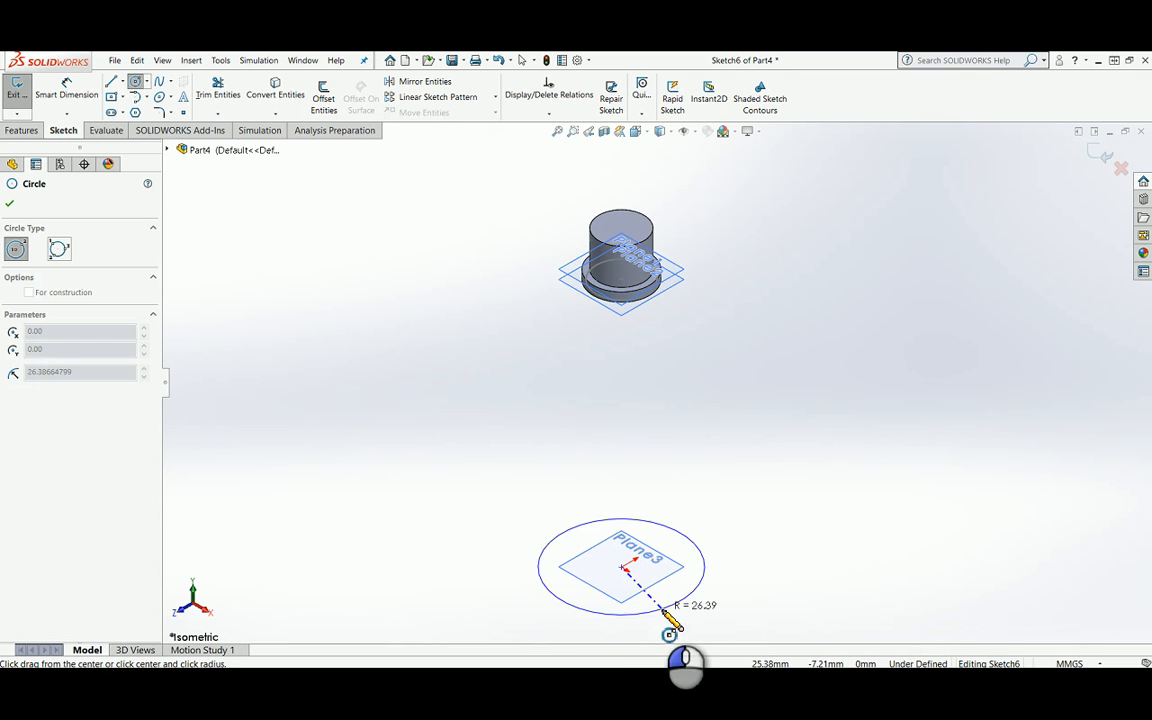
{"action": "left_click", "coordinate": [660, 604]}
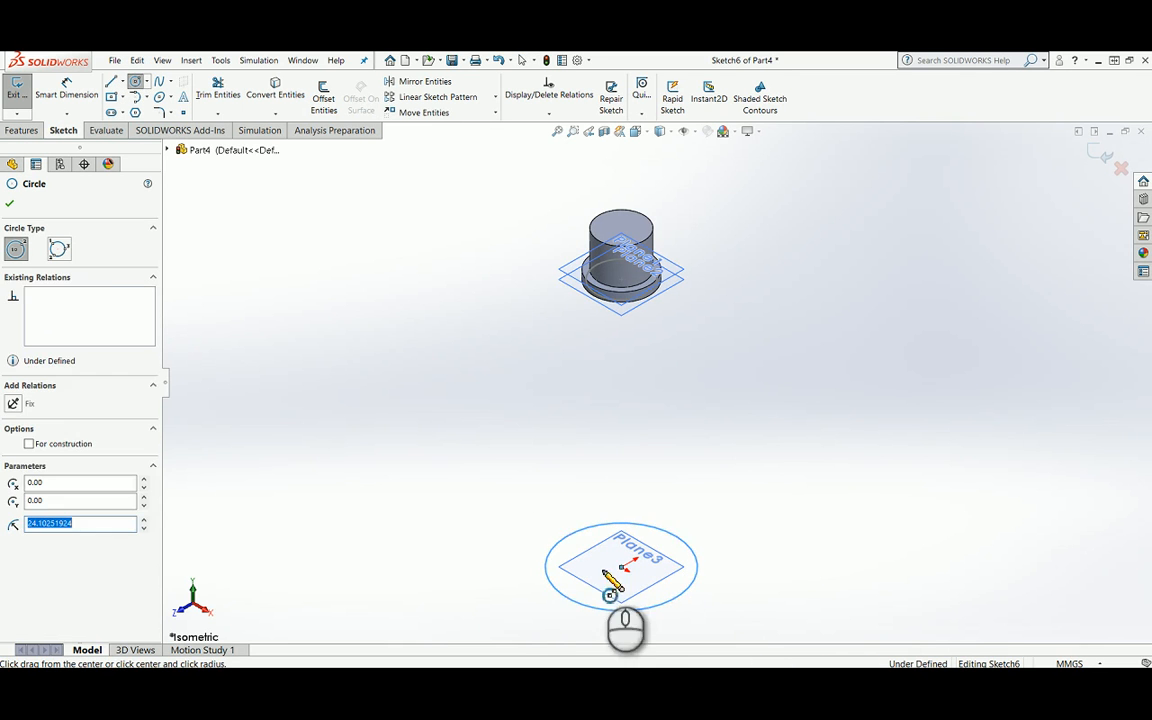
Step: Dimension the circle on Plane3 to a diameter of 37.47 mm and finish the sketch
{"action": "left_click", "coordinate": [66, 90]}
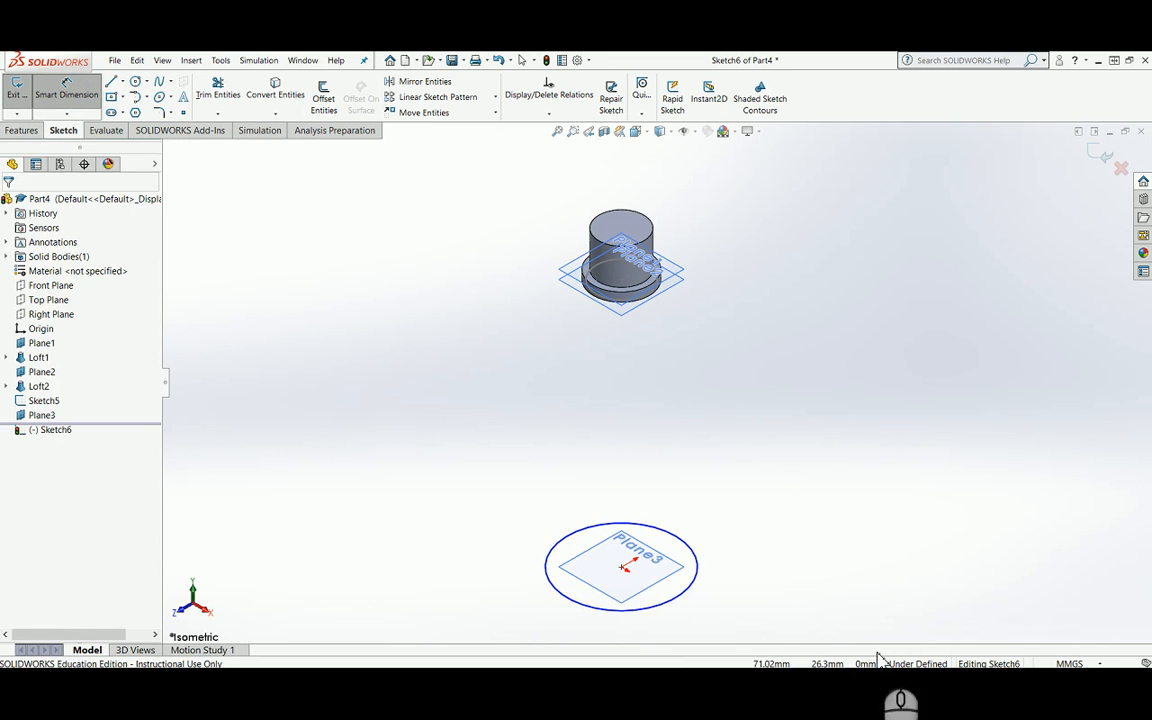
{"action": "left_click", "coordinate": [695, 580]}
{"action": "left_click", "coordinate": [797, 570]}
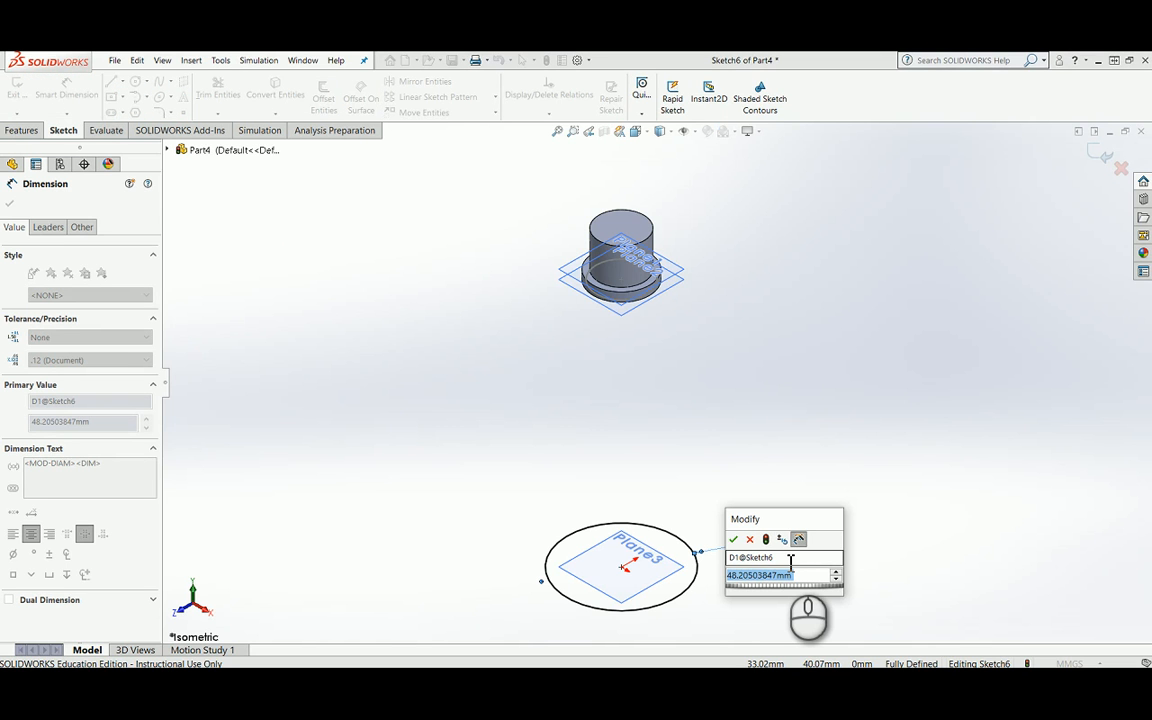
{"action": "type", "text": "37.47"}
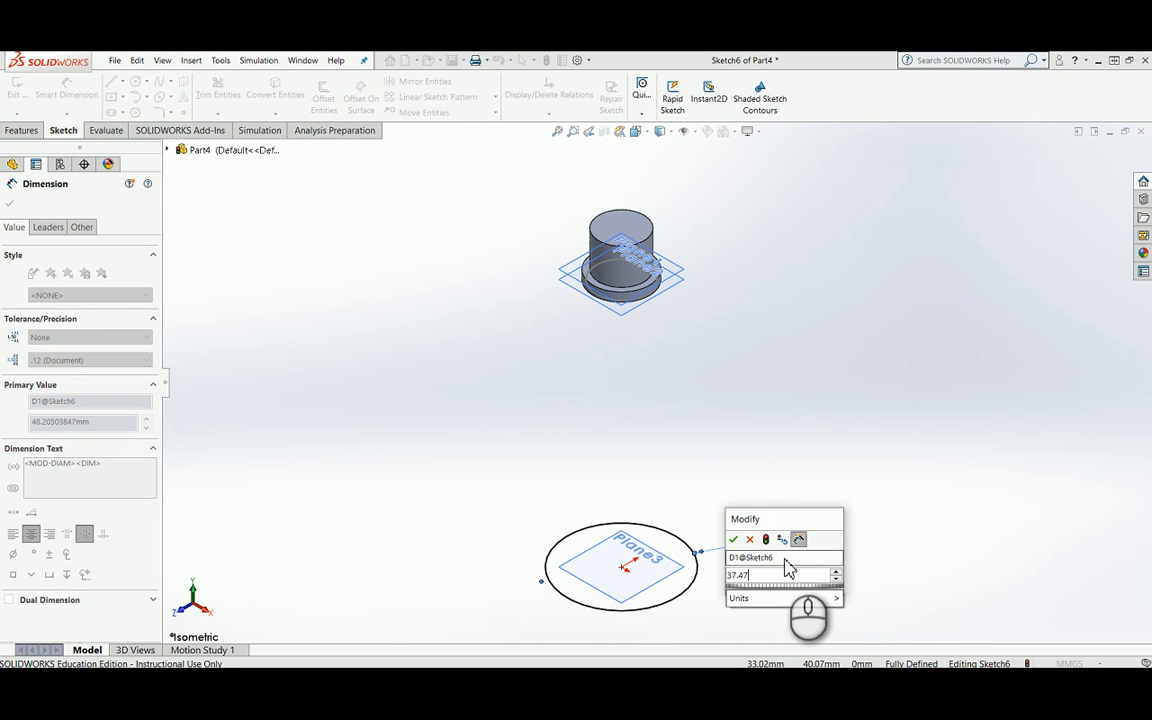
{"action": "key", "text": "Return"}
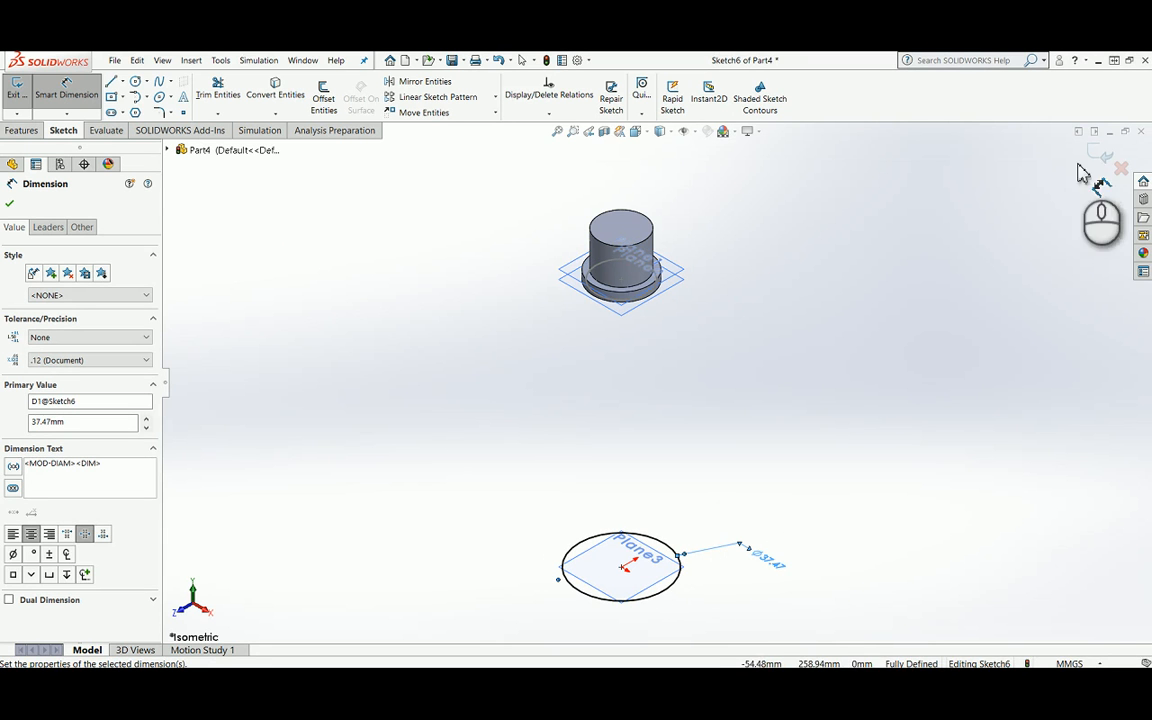
{"action": "left_click", "coordinate": [1096, 162]}
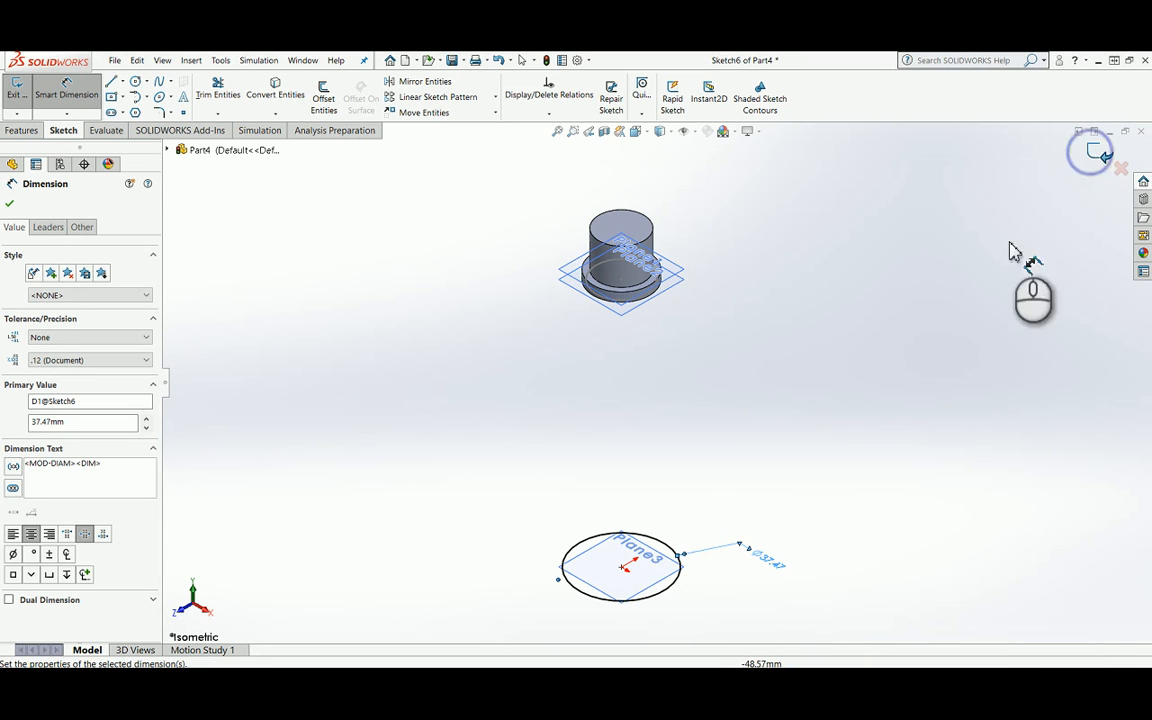
{"action": "left_click", "coordinate": [866, 599]}
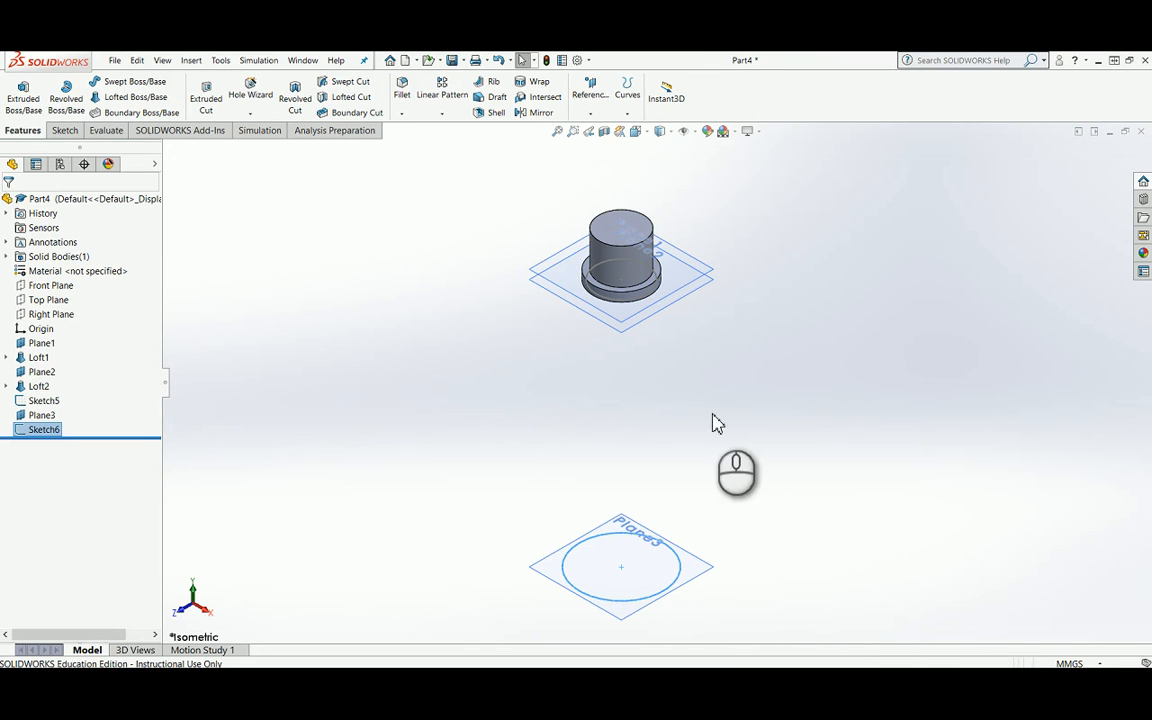
{"action": "left_click", "coordinate": [532, 411]}
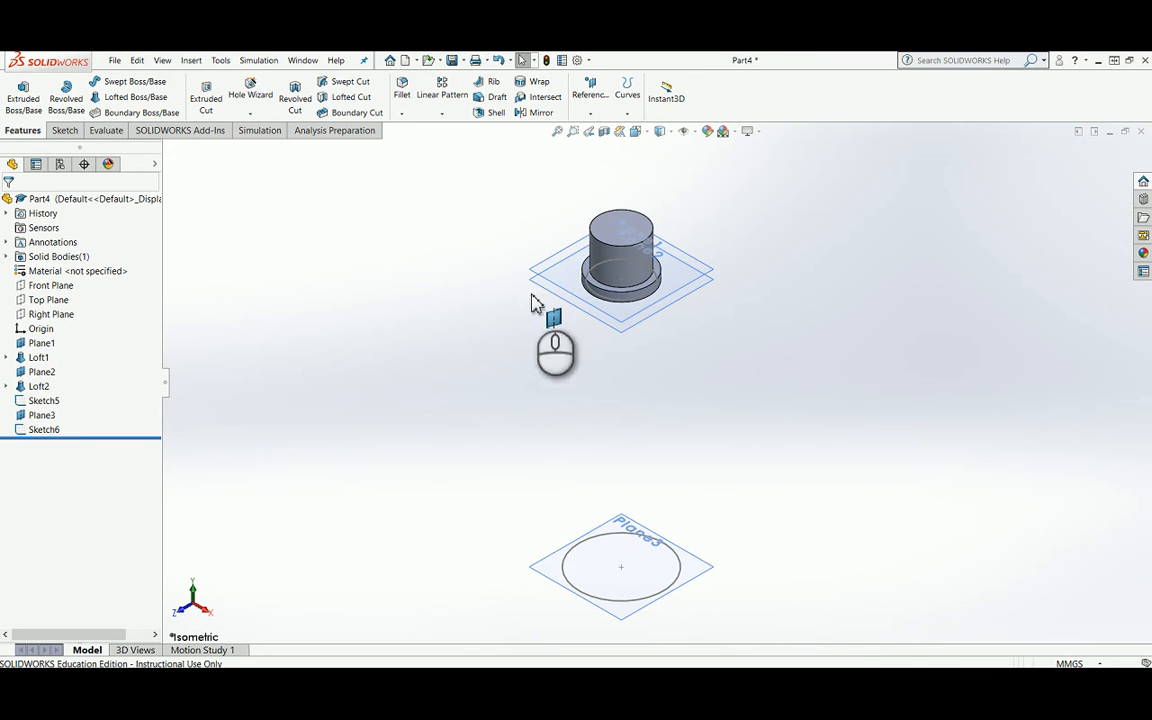
Step: Create a lofted boss between the profiles Sketch5 and Sketch6 to form the tapered body below the flange
{"action": "left_click", "coordinate": [130, 97]}
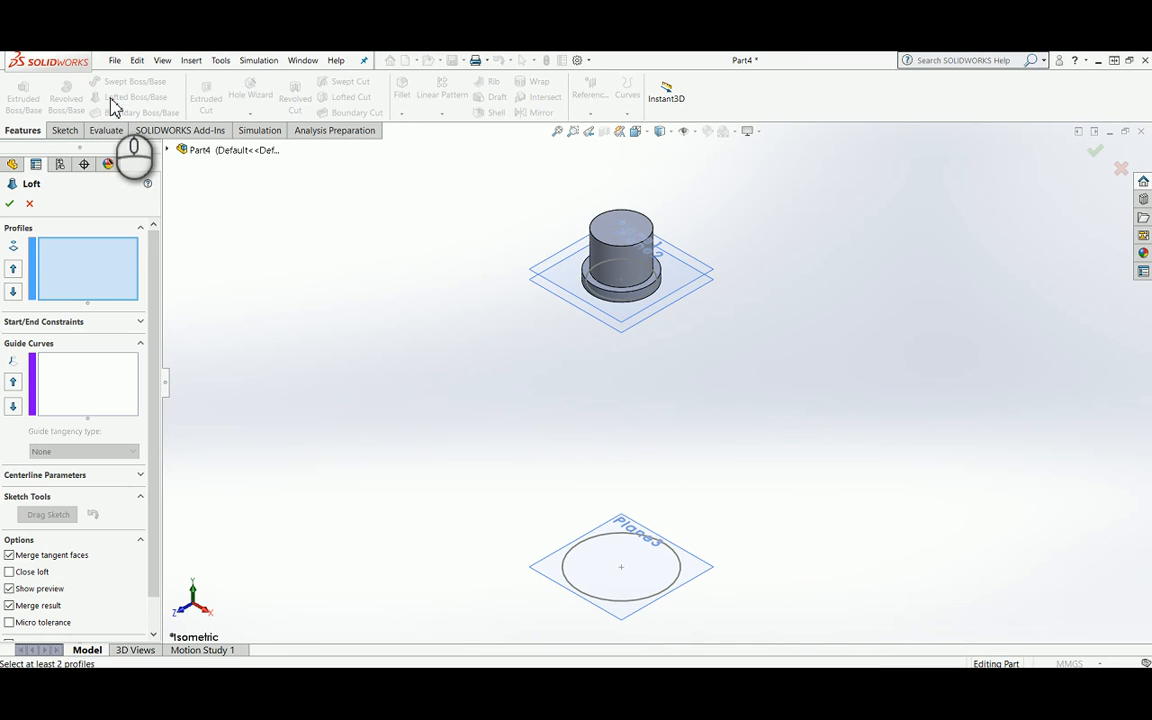
{"action": "left_click", "coordinate": [167, 149]}
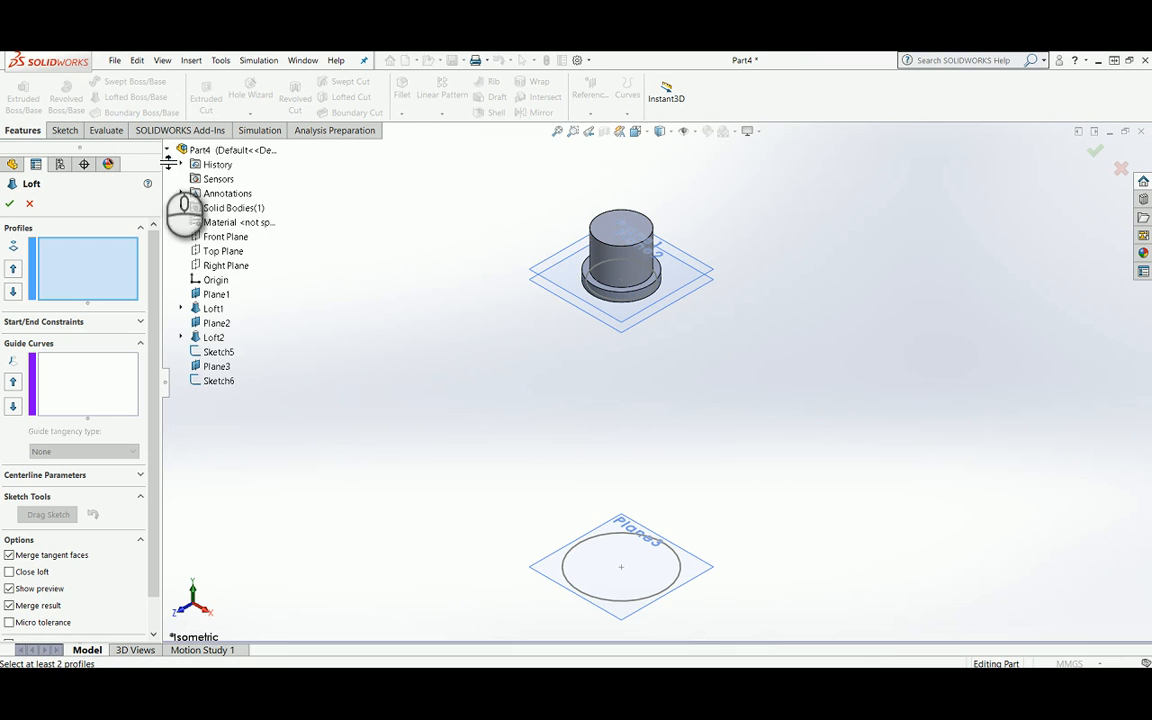
{"action": "left_click", "coordinate": [219, 353]}
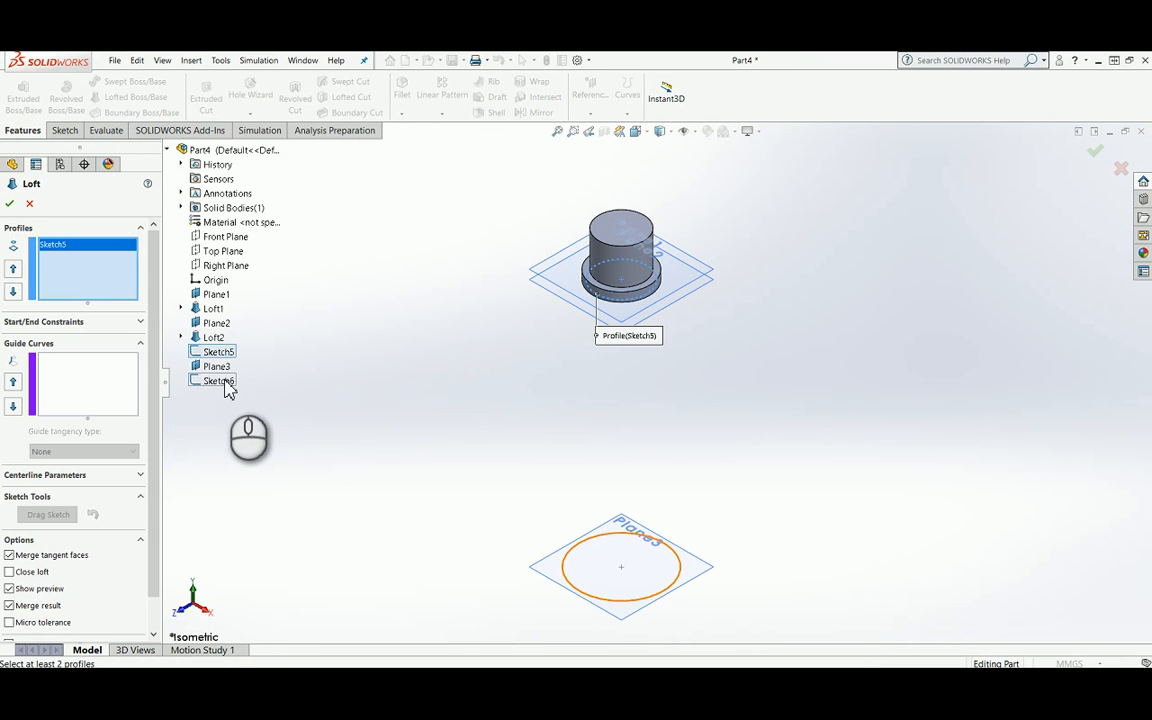
{"action": "left_click", "coordinate": [224, 384]}
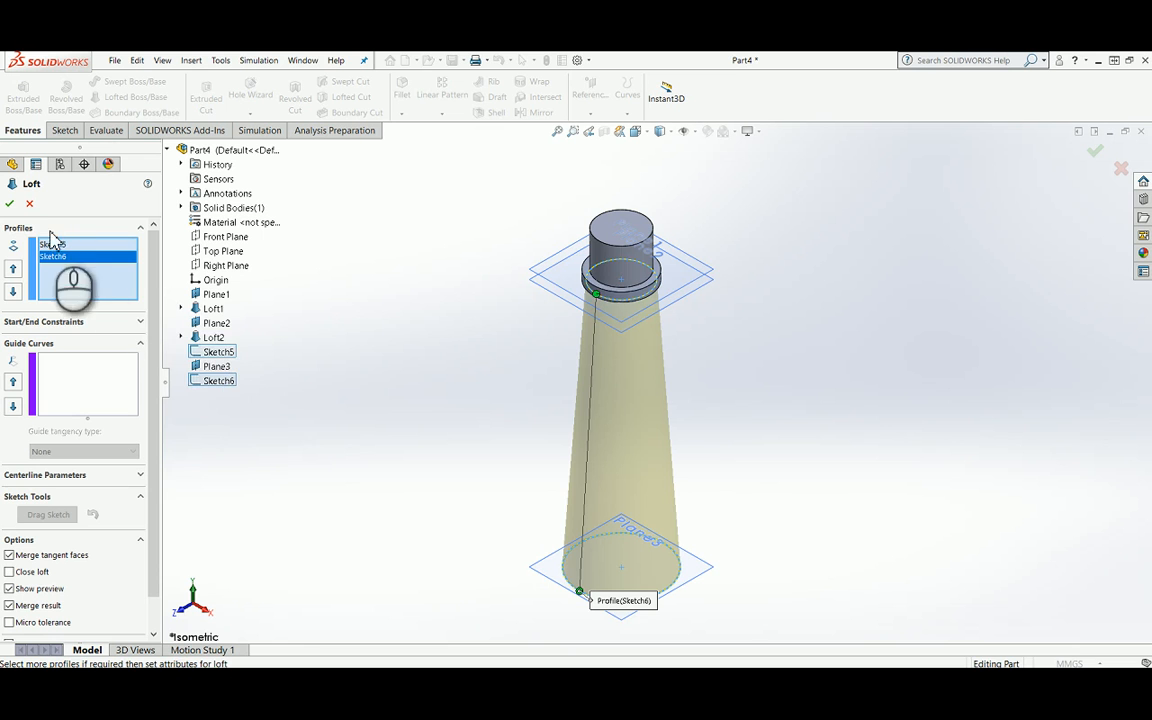
{"action": "left_click", "coordinate": [13, 204]}
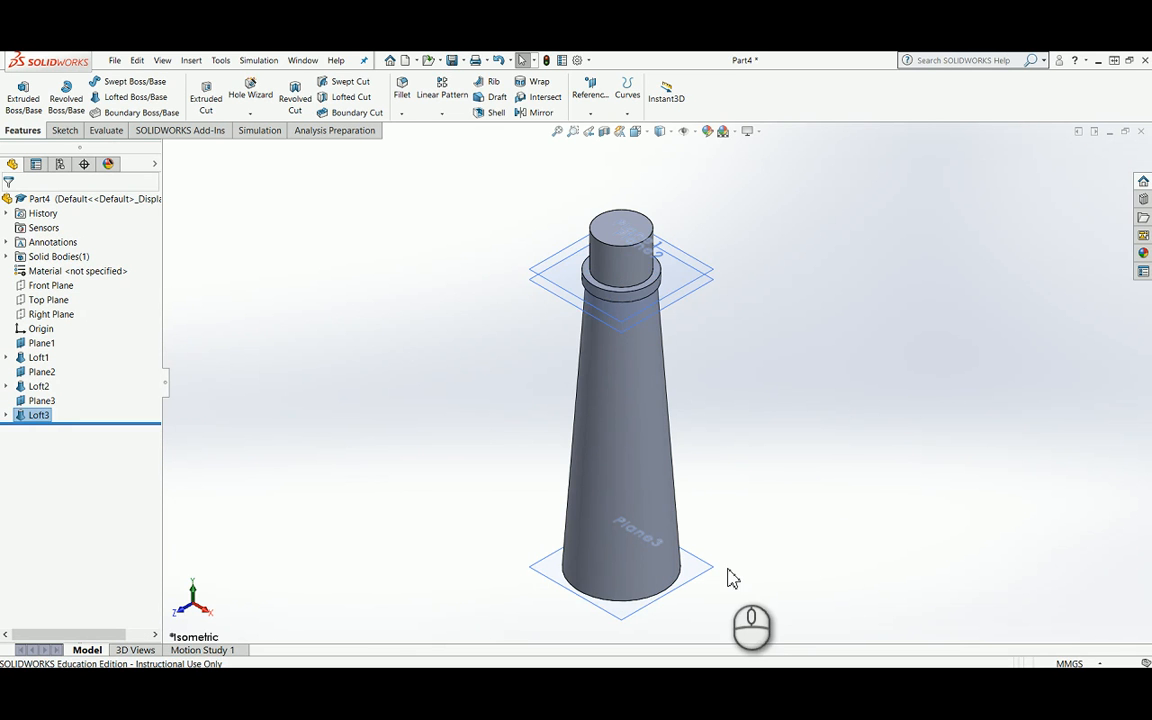
Step: Start a sketch on Plane3 and draw a circle about 59.5 mm in diameter, centred on the origin
{"action": "scroll", "coordinate": [733, 577], "scroll_direction": "down", "scroll_amount": 1}
{"action": "scroll", "coordinate": [681, 574], "scroll_direction": "down", "scroll_amount": 1}
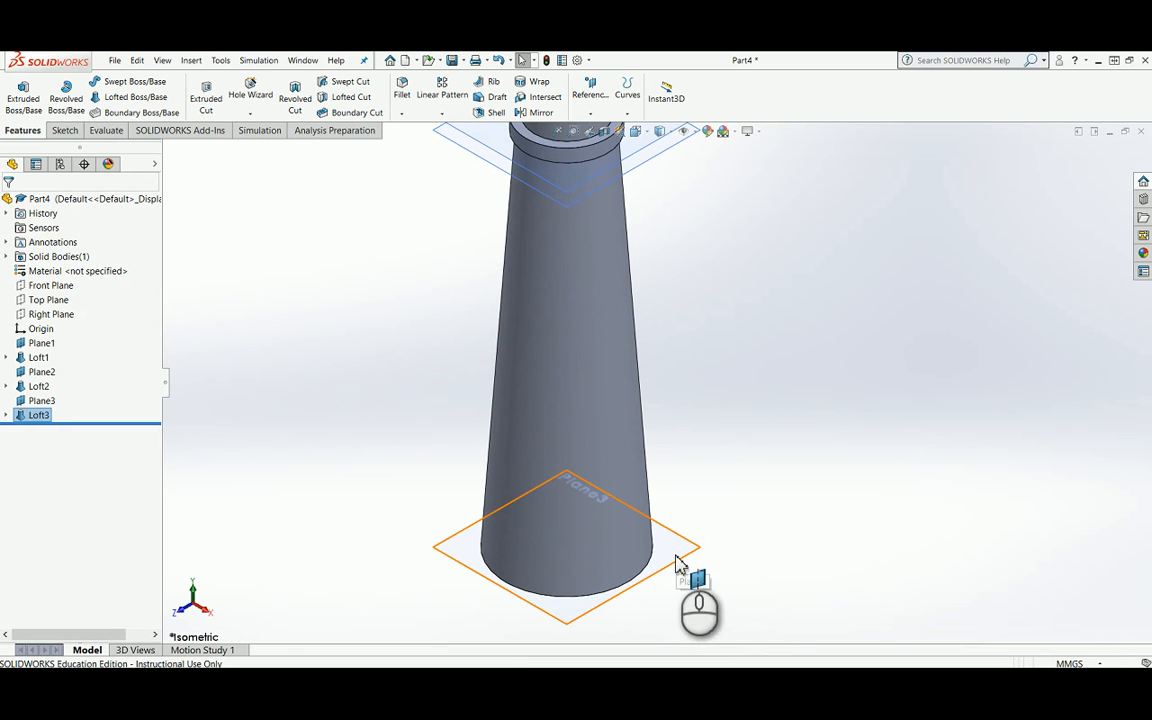
{"action": "left_click", "coordinate": [676, 558]}
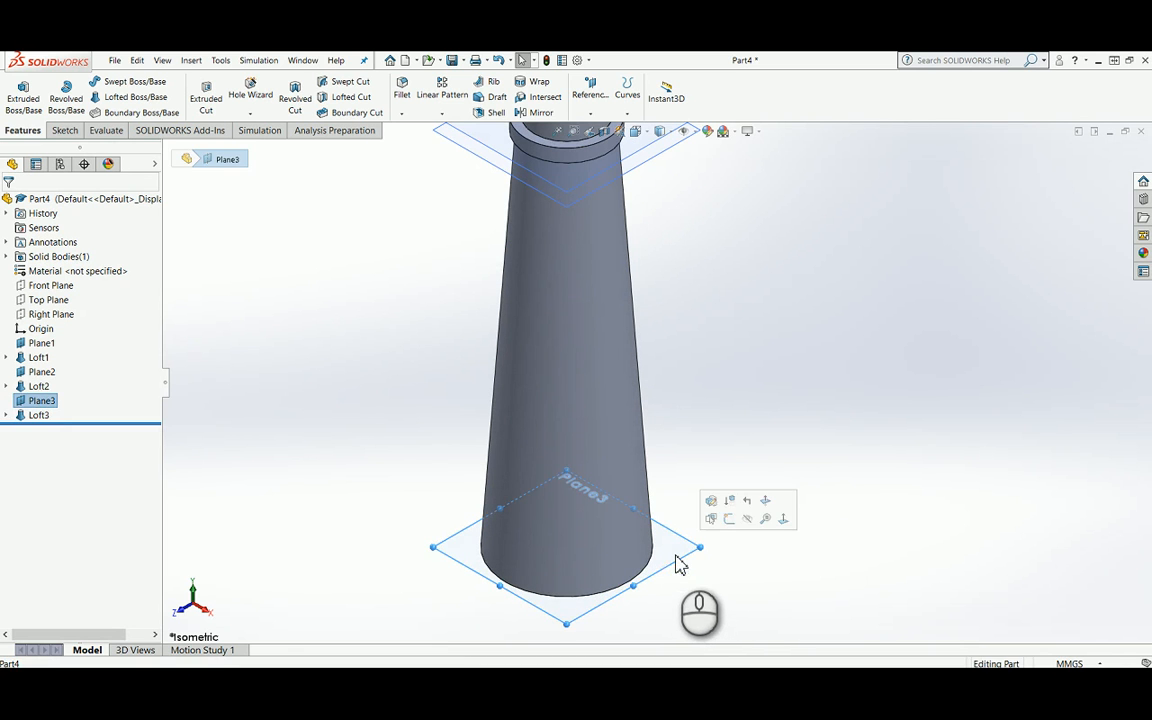
{"action": "left_click", "coordinate": [728, 519]}
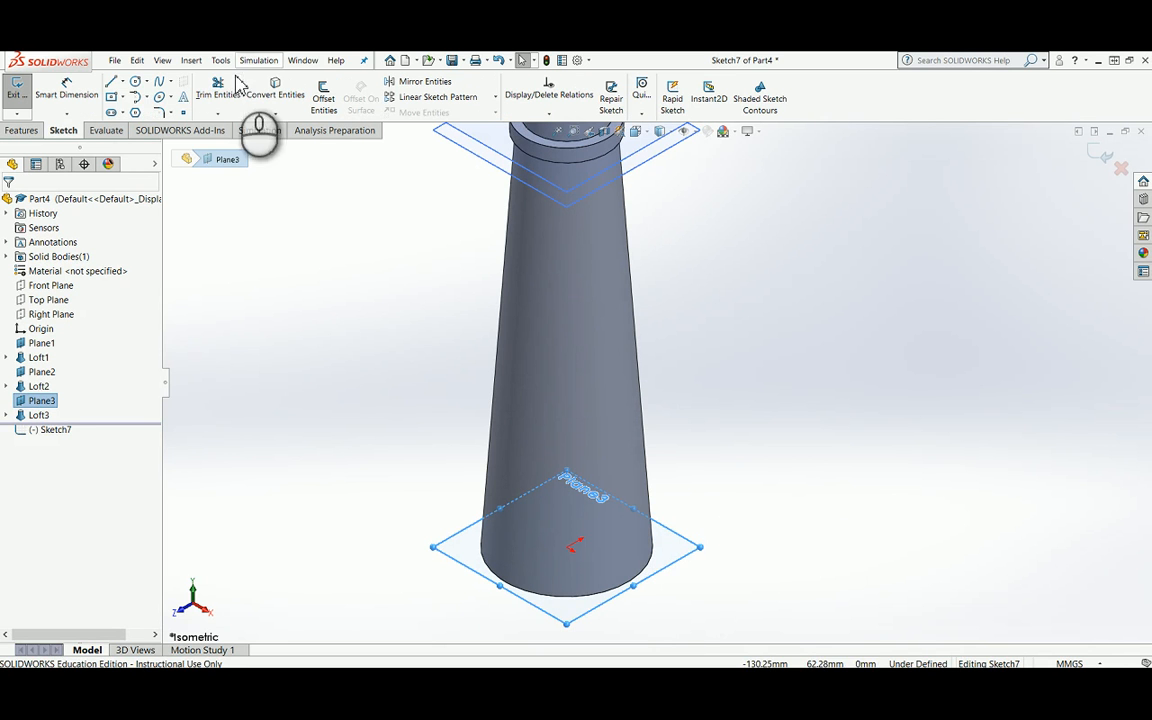
{"action": "left_click", "coordinate": [136, 82]}
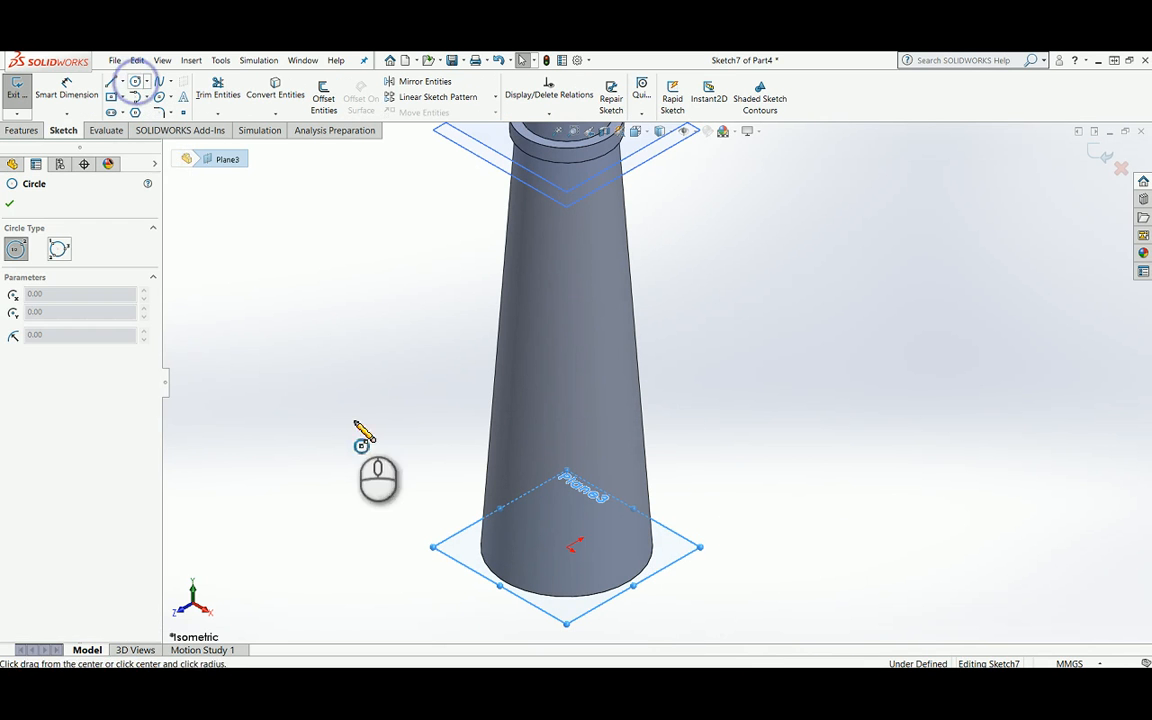
{"action": "left_click", "coordinate": [567, 546]}
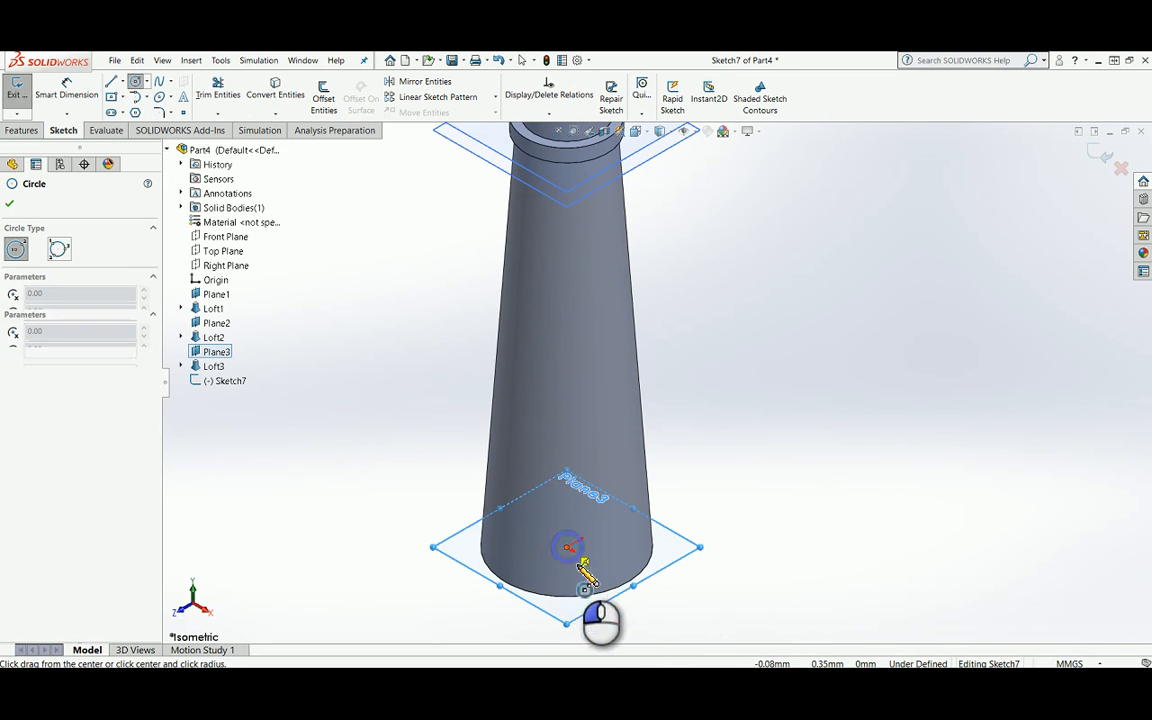
{"action": "left_click", "coordinate": [478, 610]}
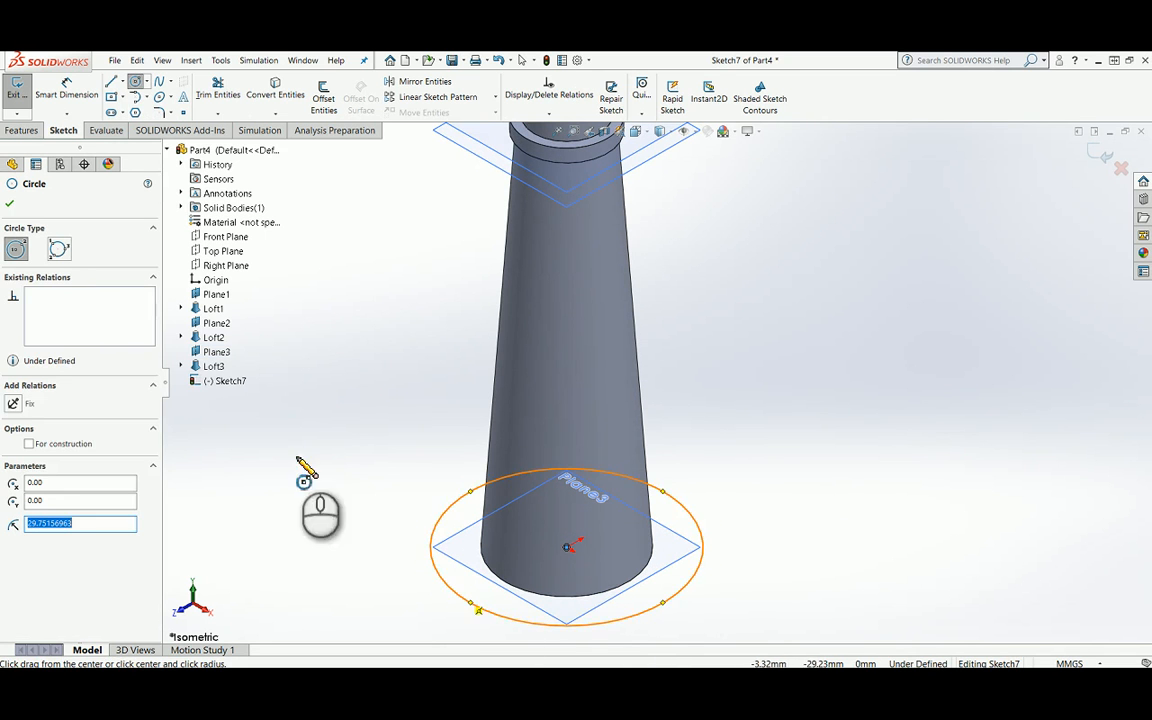
Step: Dimension the new circle around the taper's base to a diameter of 44 mm and finish the sketch
{"action": "left_click", "coordinate": [66, 92]}
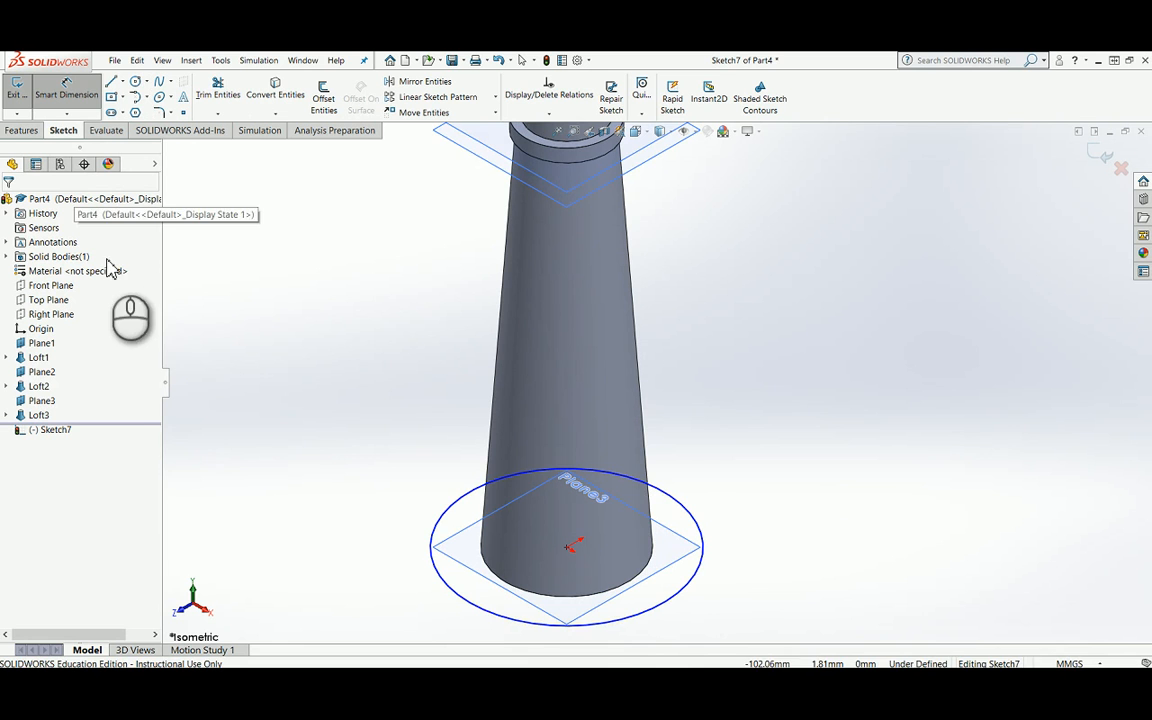
{"action": "left_click", "coordinate": [695, 519]}
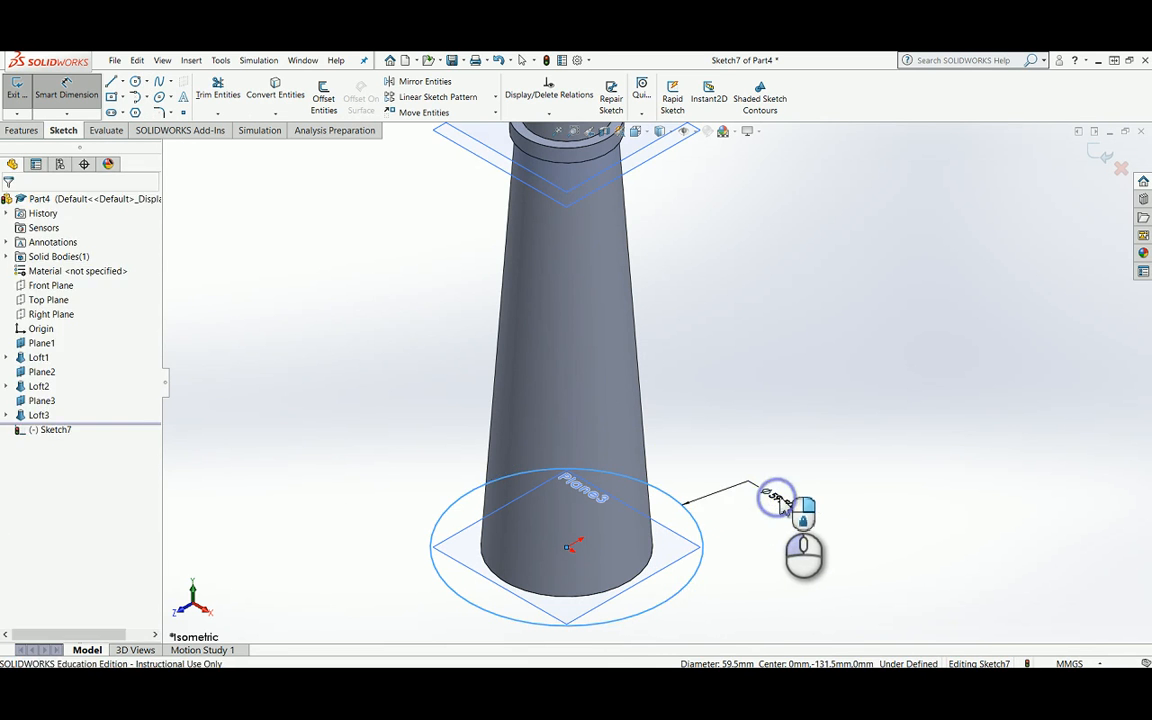
{"action": "left_click", "coordinate": [783, 506]}
{"action": "key", "text": "Return"}
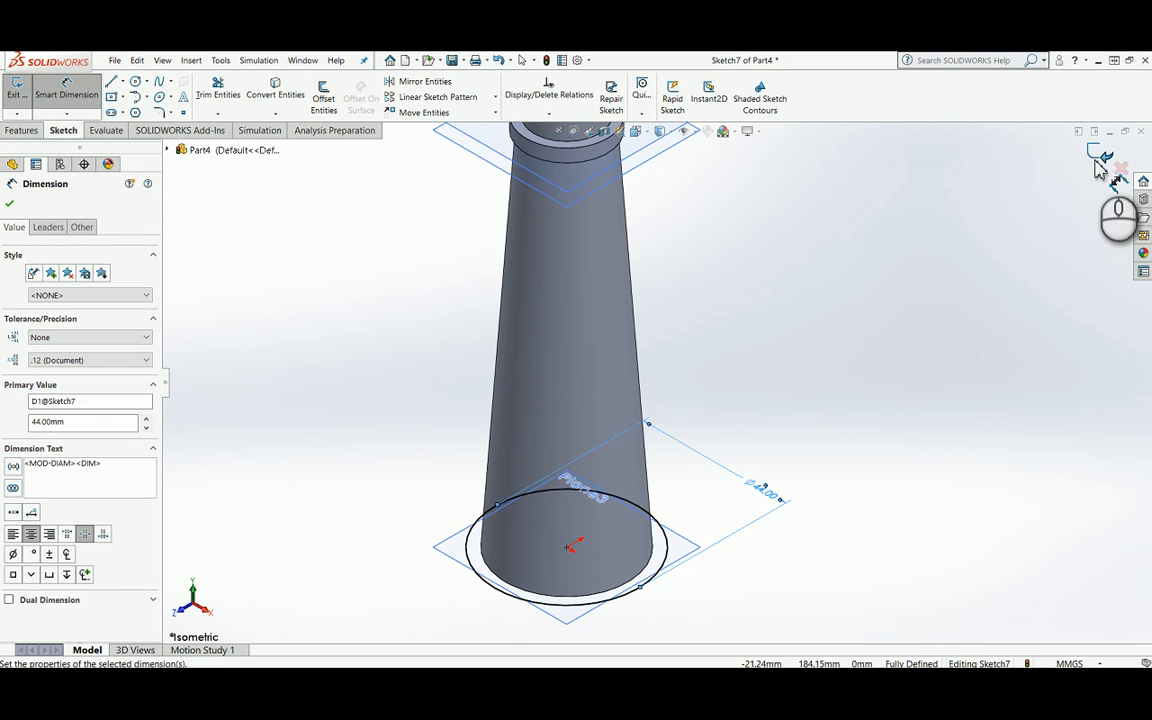
{"action": "left_click", "coordinate": [1097, 153]}
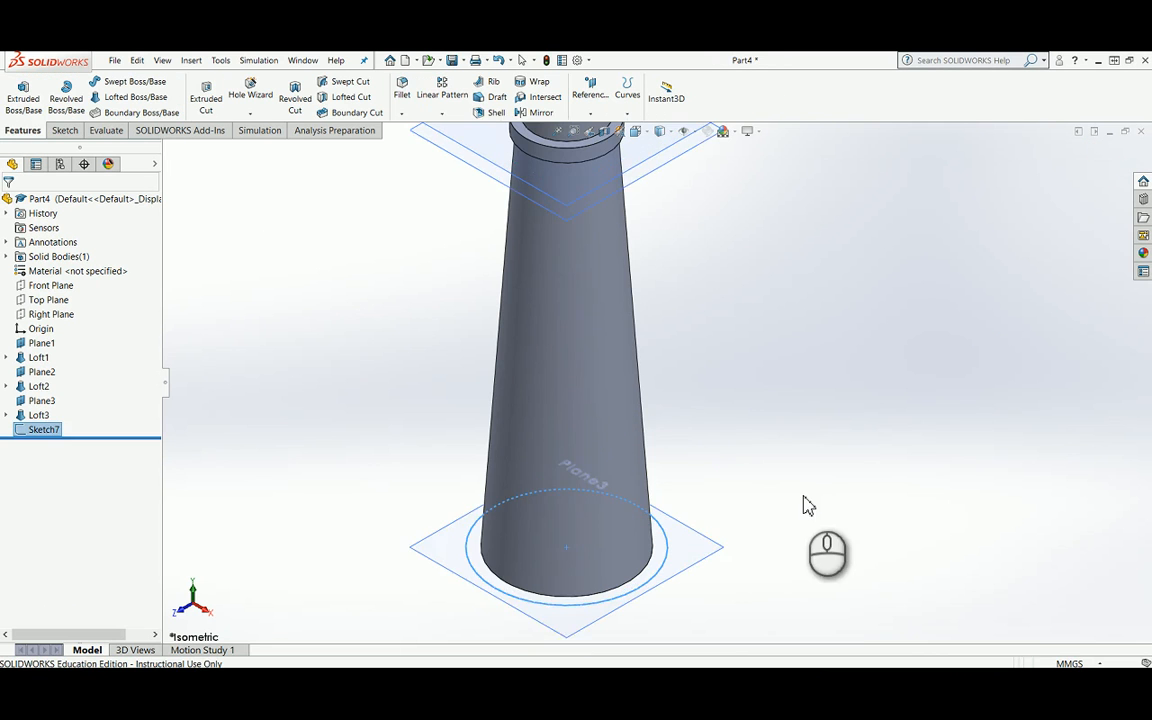
Step: Create a reference plane offset 13 mm below Plane3, with the offset flipped downward
{"action": "scroll", "coordinate": [730, 560], "scroll_direction": "down", "scroll_amount": 2}
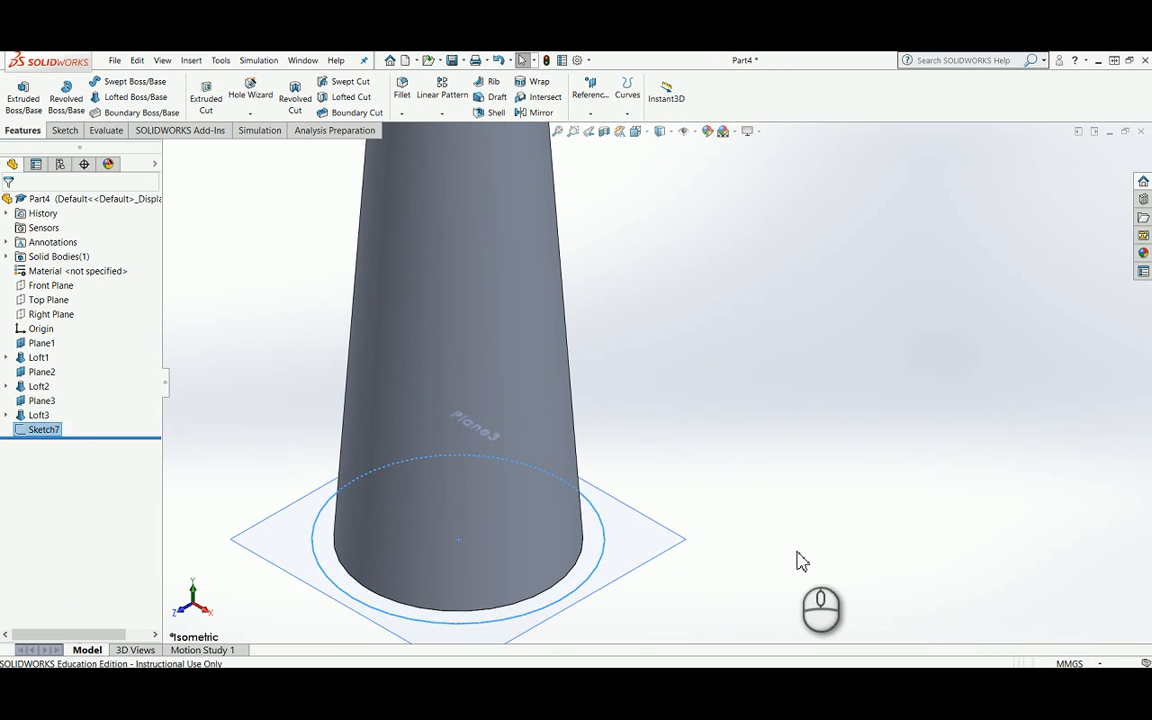
{"action": "scroll", "coordinate": [797, 560], "scroll_direction": "up", "scroll_amount": 2}
{"action": "left_click", "coordinate": [657, 497]}
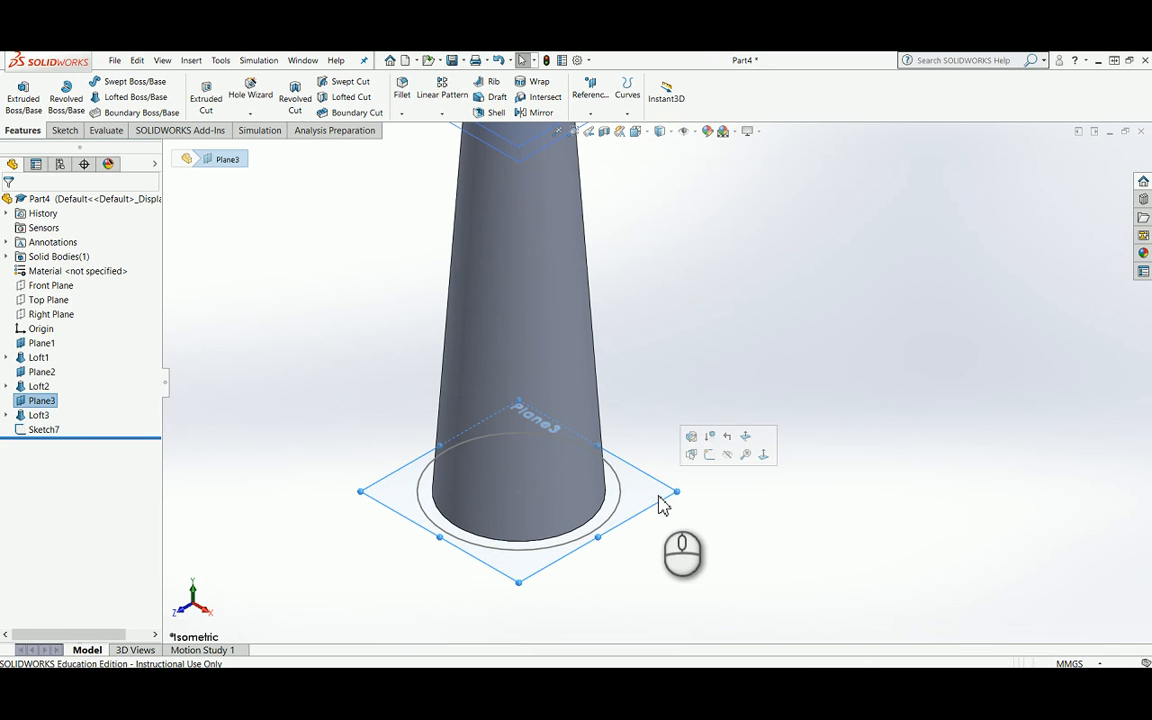
{"action": "left_click_drag", "start_coordinate": [659, 508], "coordinate": [670, 557], "text": "ctrl"}
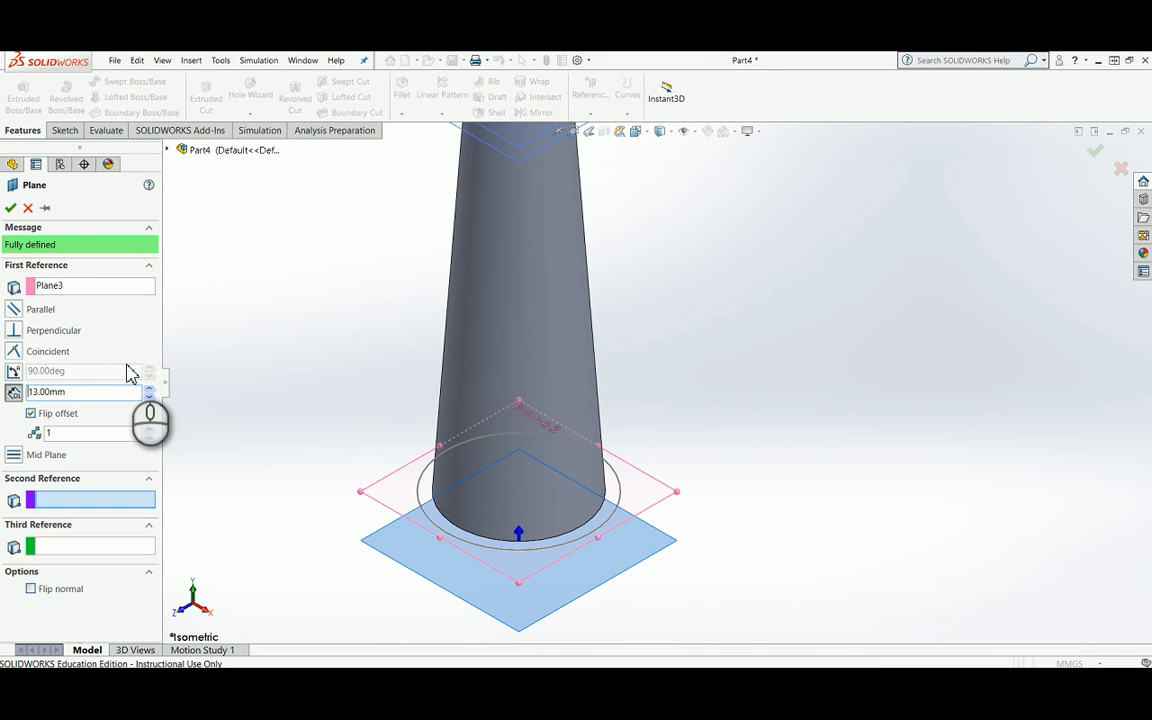
{"action": "left_click", "coordinate": [11, 207]}
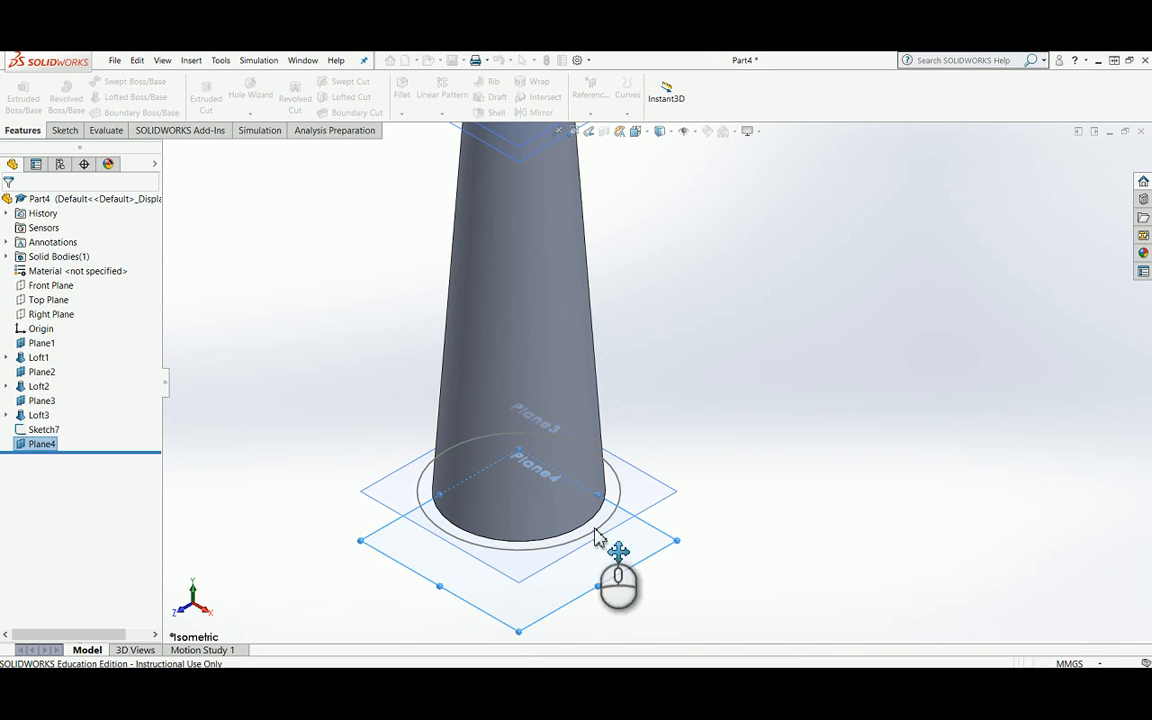
Step: Start a sketch on Plane4, convert the 44 mm circle of Sketch7 into it, and finish the sketch
{"action": "left_click", "coordinate": [618, 563]}
{"action": "right_click", "coordinate": [620, 562]}
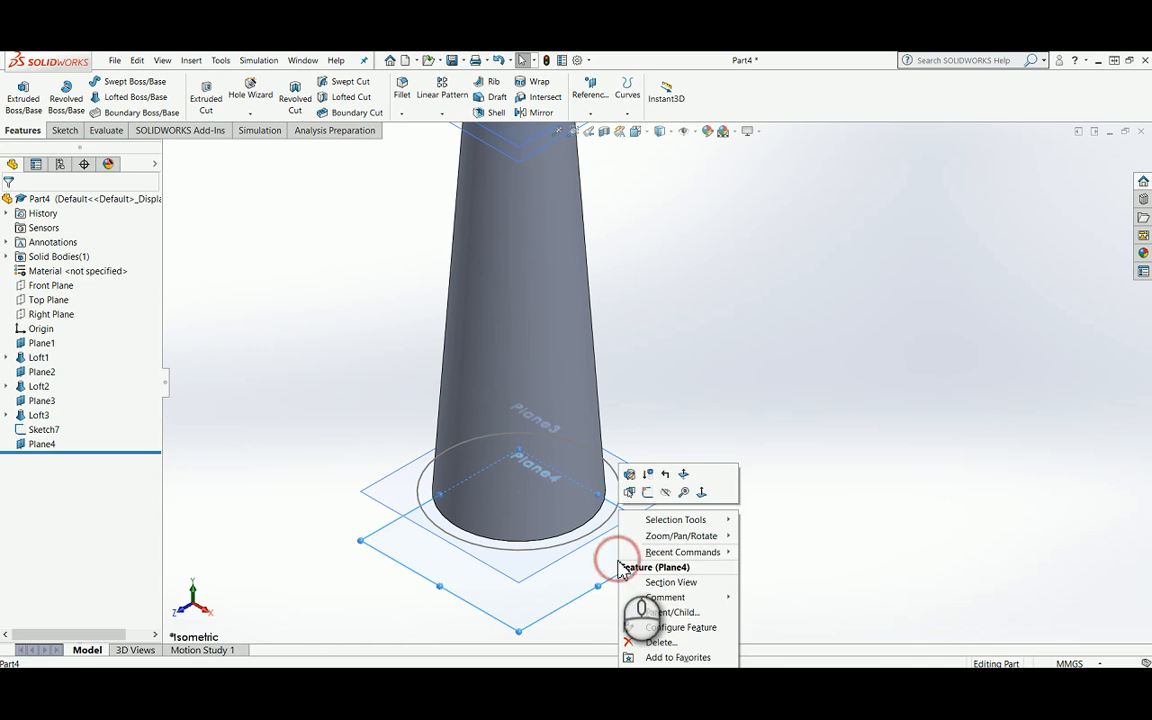
{"action": "left_click", "coordinate": [651, 492]}
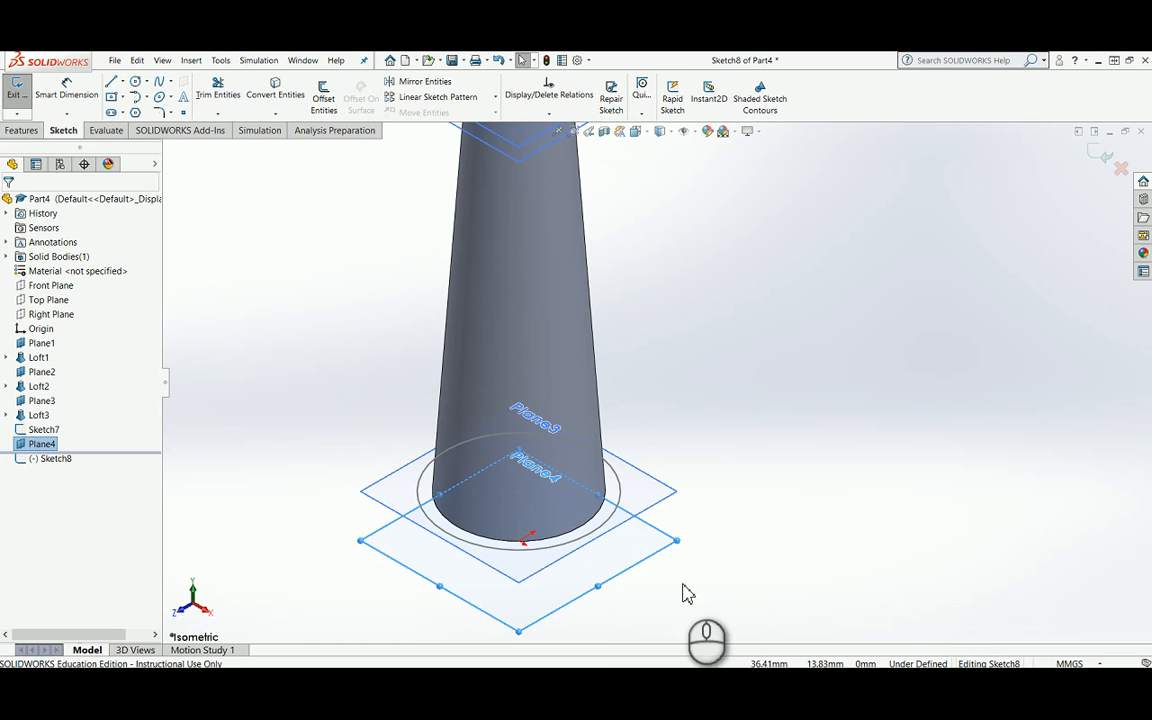
{"action": "left_click", "coordinate": [621, 510]}
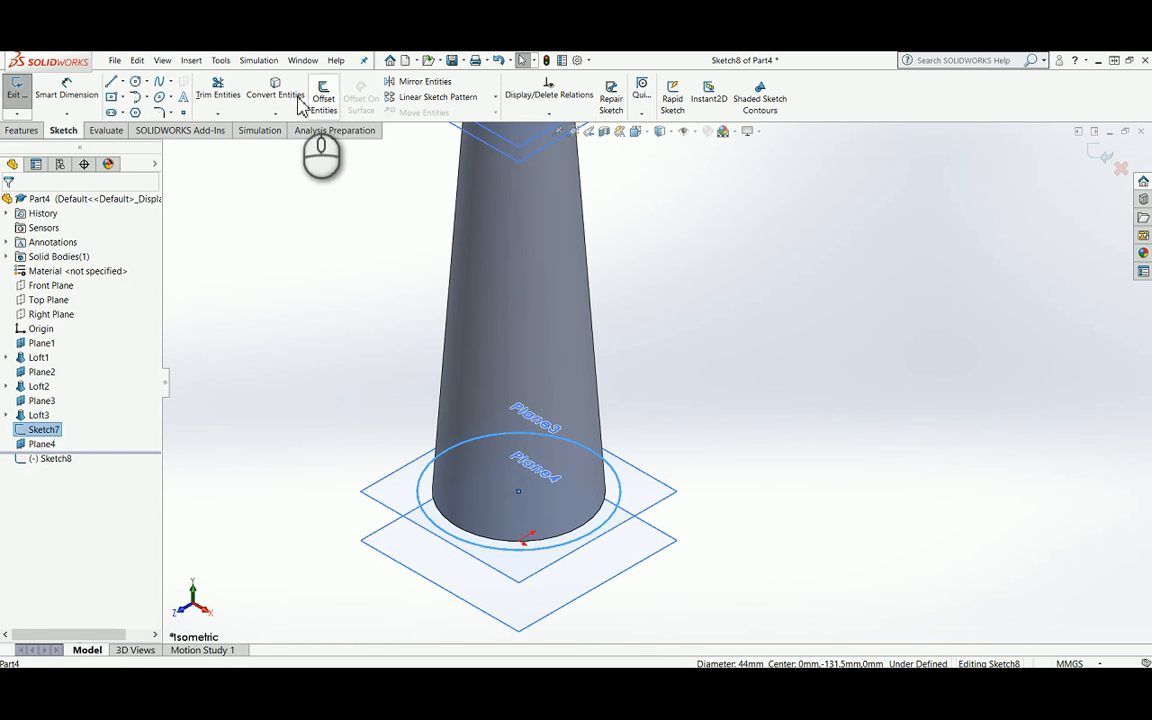
{"action": "left_click", "coordinate": [276, 95]}
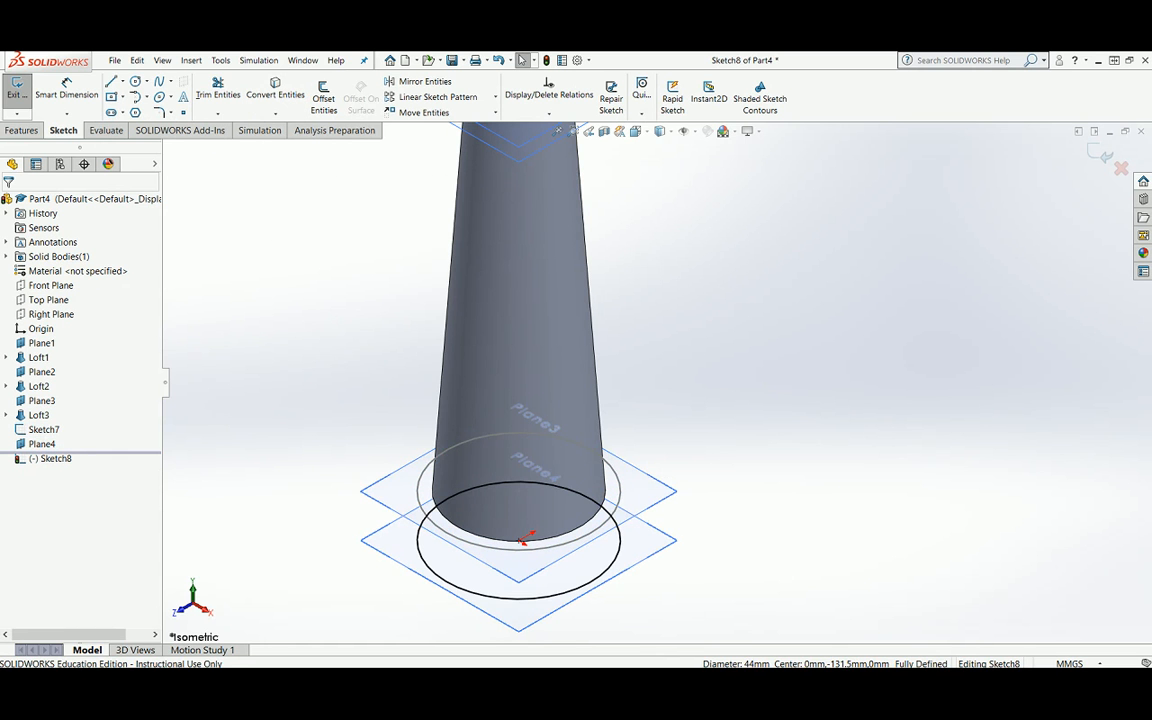
{"action": "left_click", "coordinate": [1104, 157]}
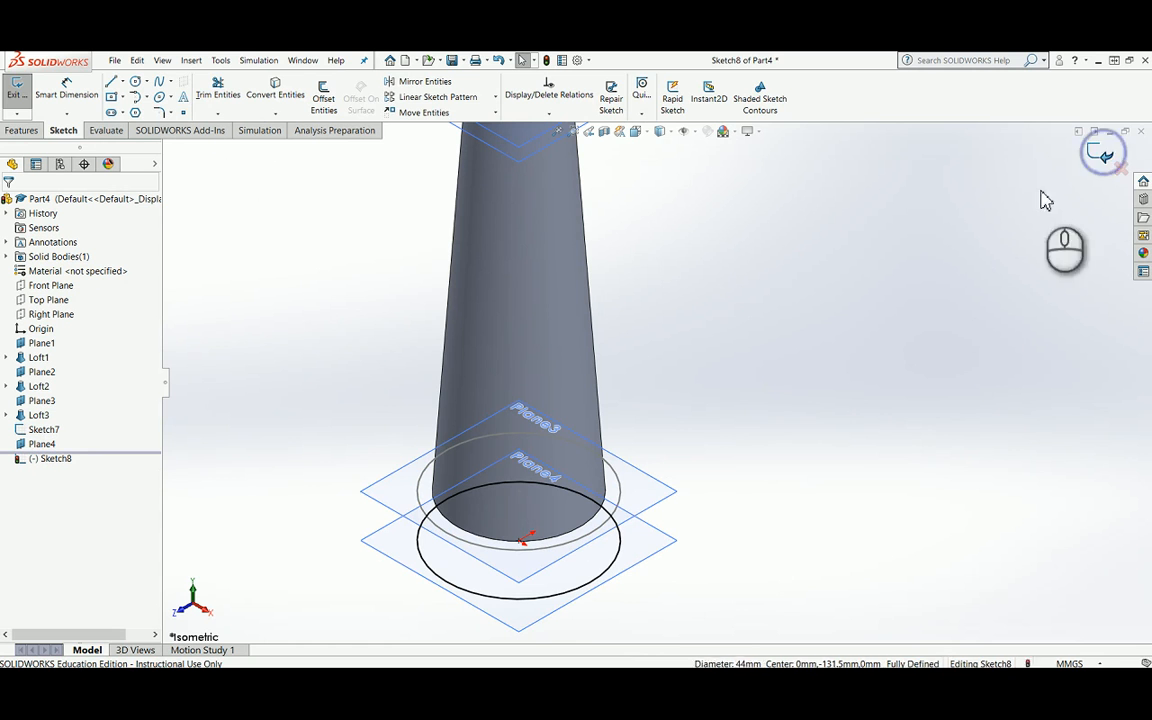
{"action": "left_click", "coordinate": [897, 345]}
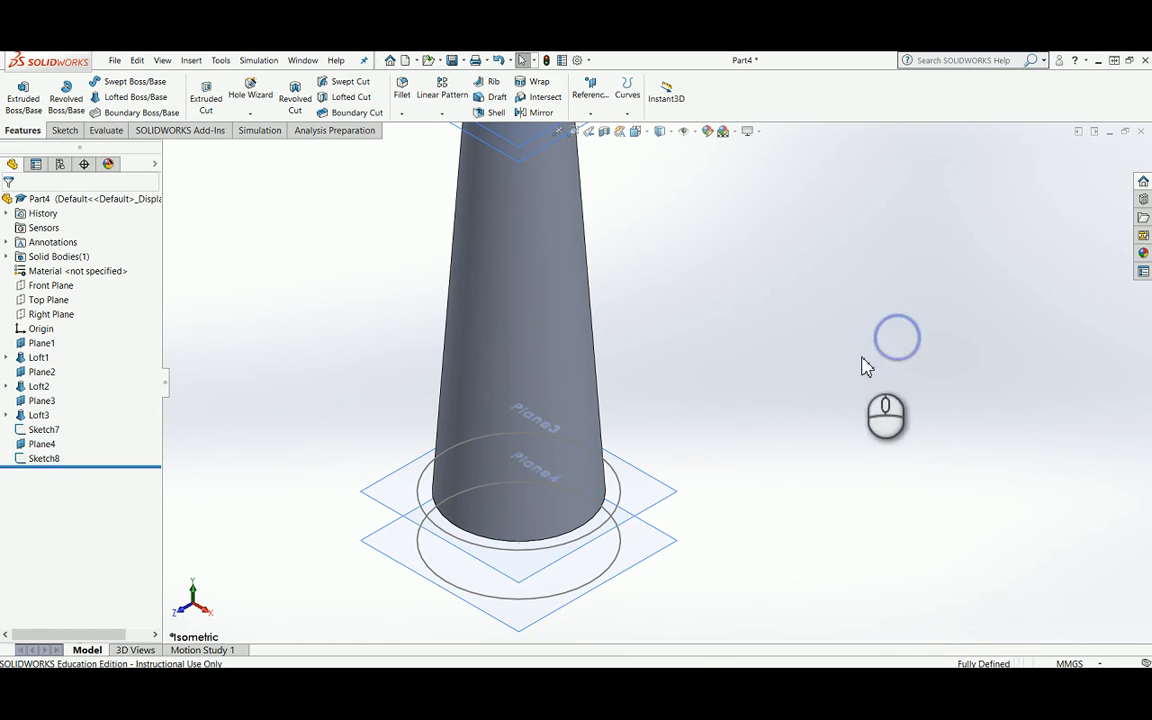
Step: Create a lofted boss between the profiles Sketch7 and Sketch8 to form the cylindrical base
{"action": "left_click", "coordinate": [130, 97]}
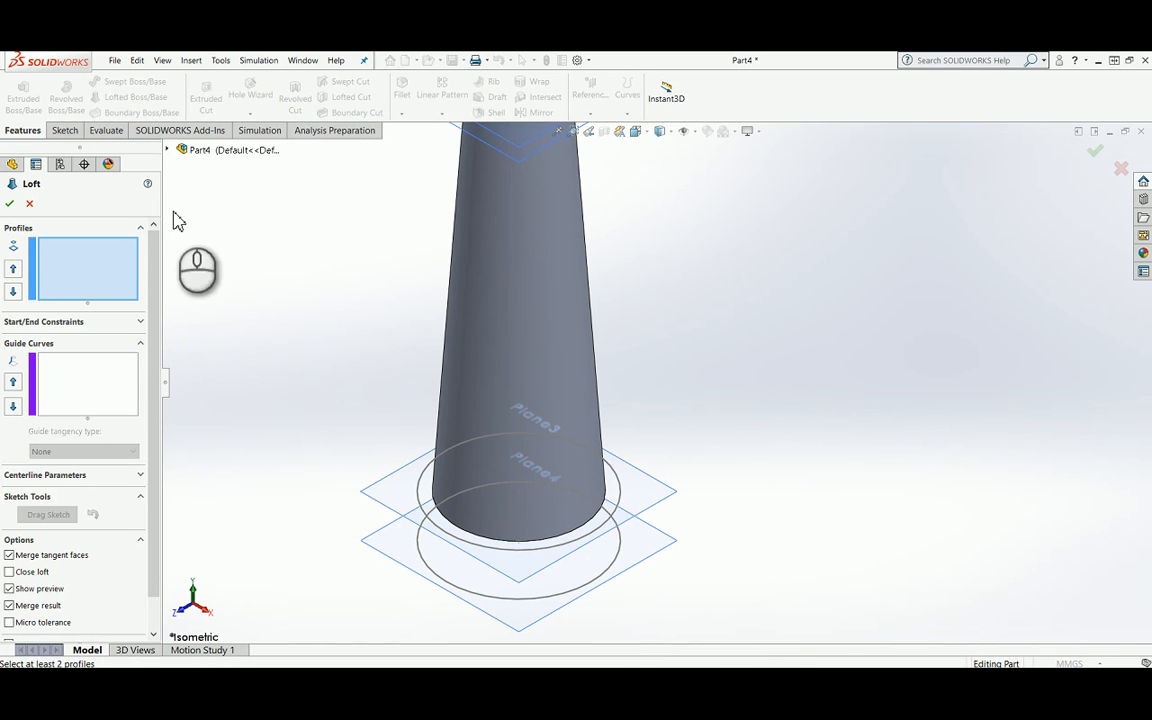
{"action": "left_click", "coordinate": [169, 150]}
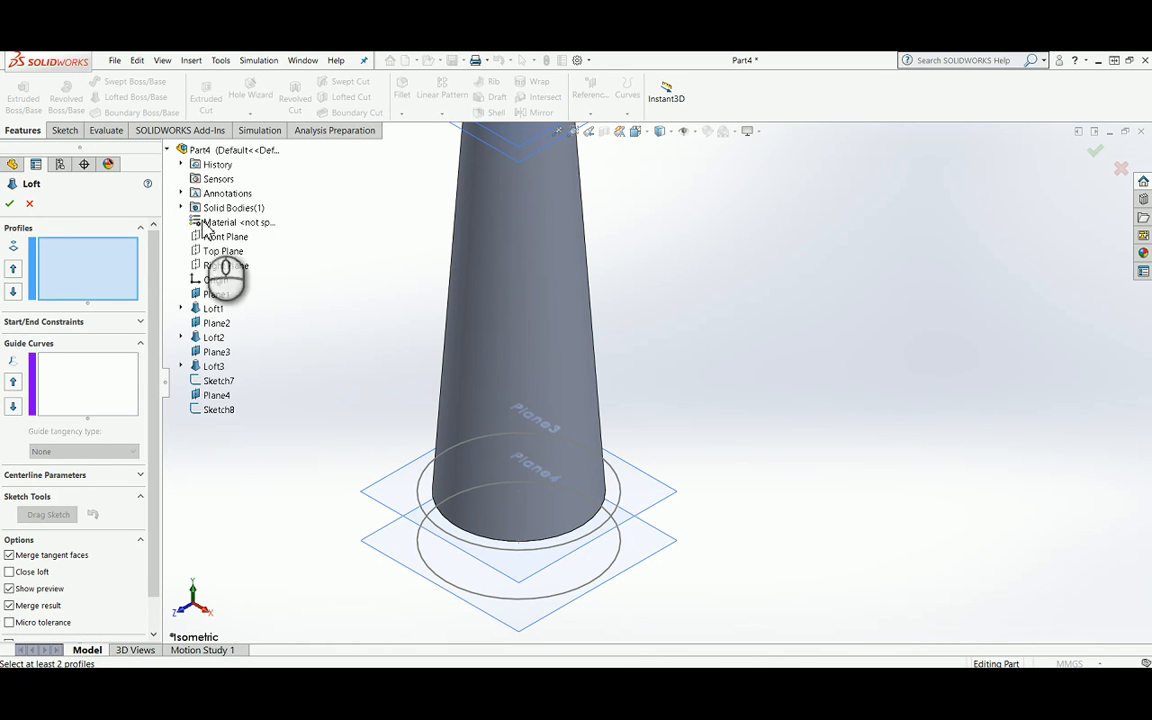
{"action": "left_click", "coordinate": [219, 381]}
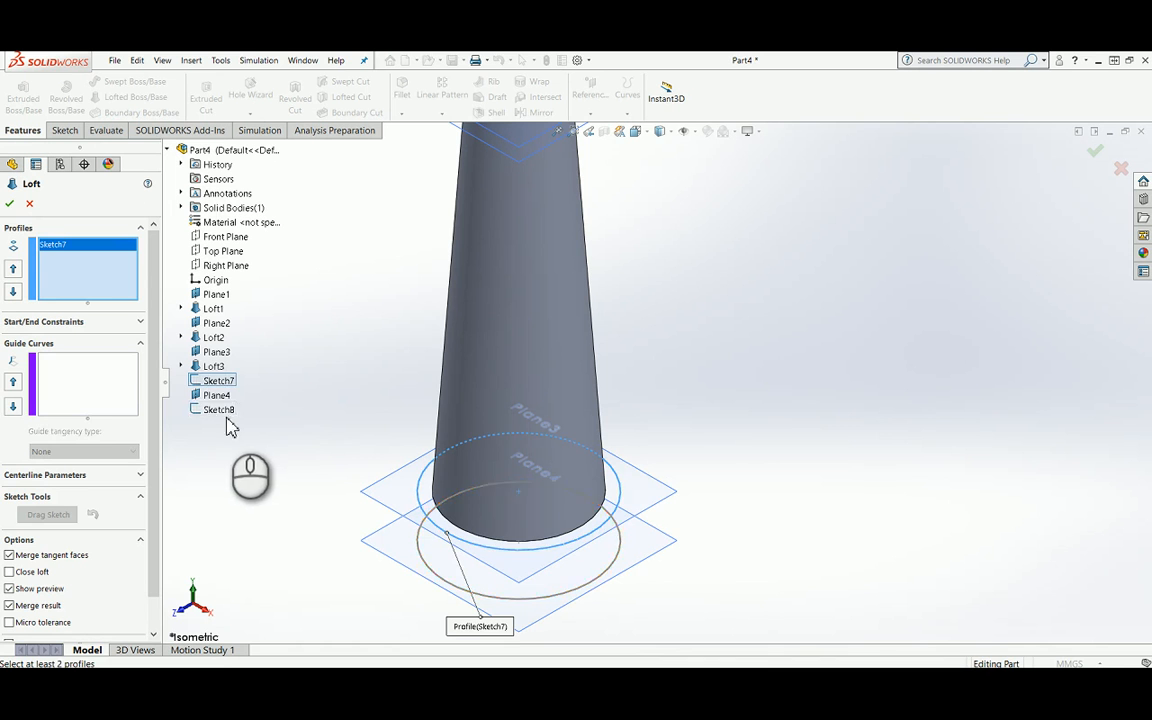
{"action": "left_click", "coordinate": [221, 412]}
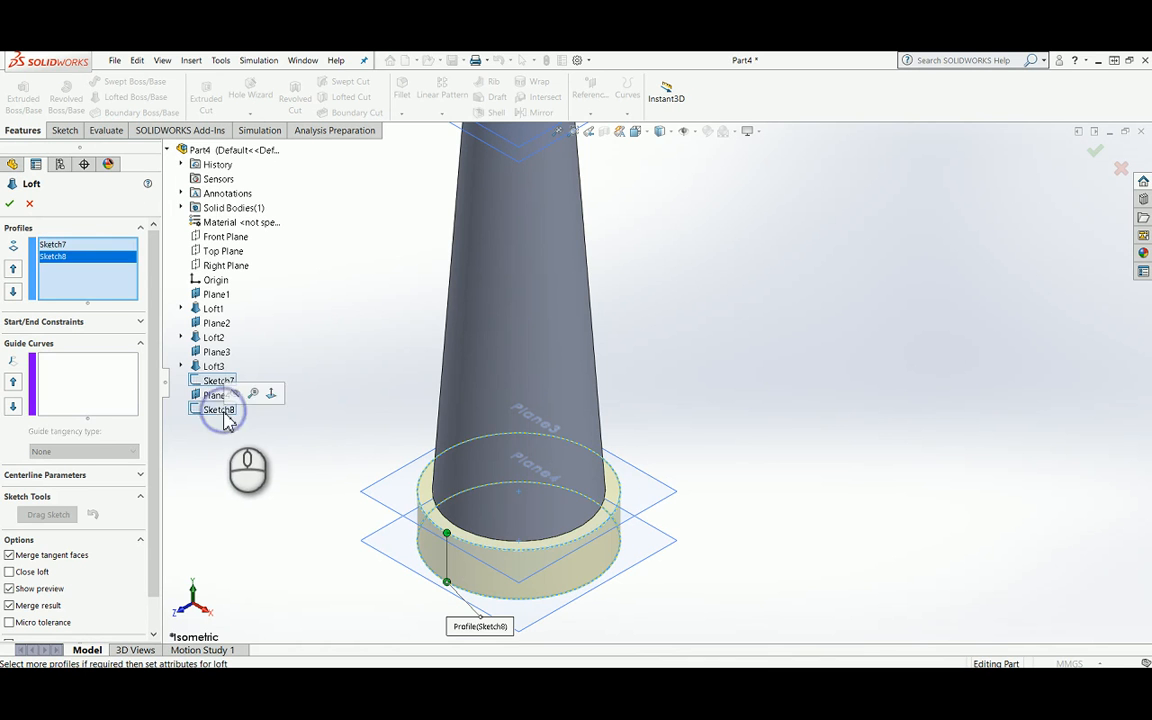
{"action": "left_click", "coordinate": [11, 205]}
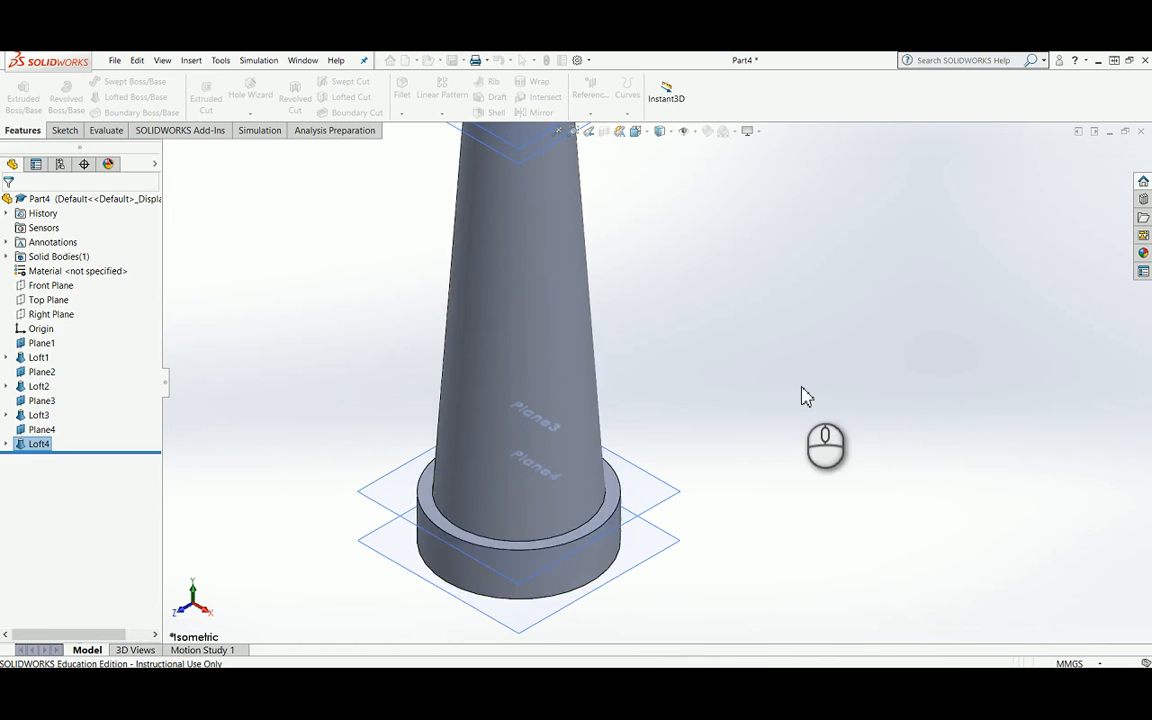
Step: Hide the two reference planes Plane1 and Plane2 at the top of the part
{"action": "scroll", "coordinate": [770, 393], "scroll_direction": "up", "scroll_amount": 3}
{"action": "scroll", "coordinate": [730, 395], "scroll_direction": "down", "scroll_amount": 2}
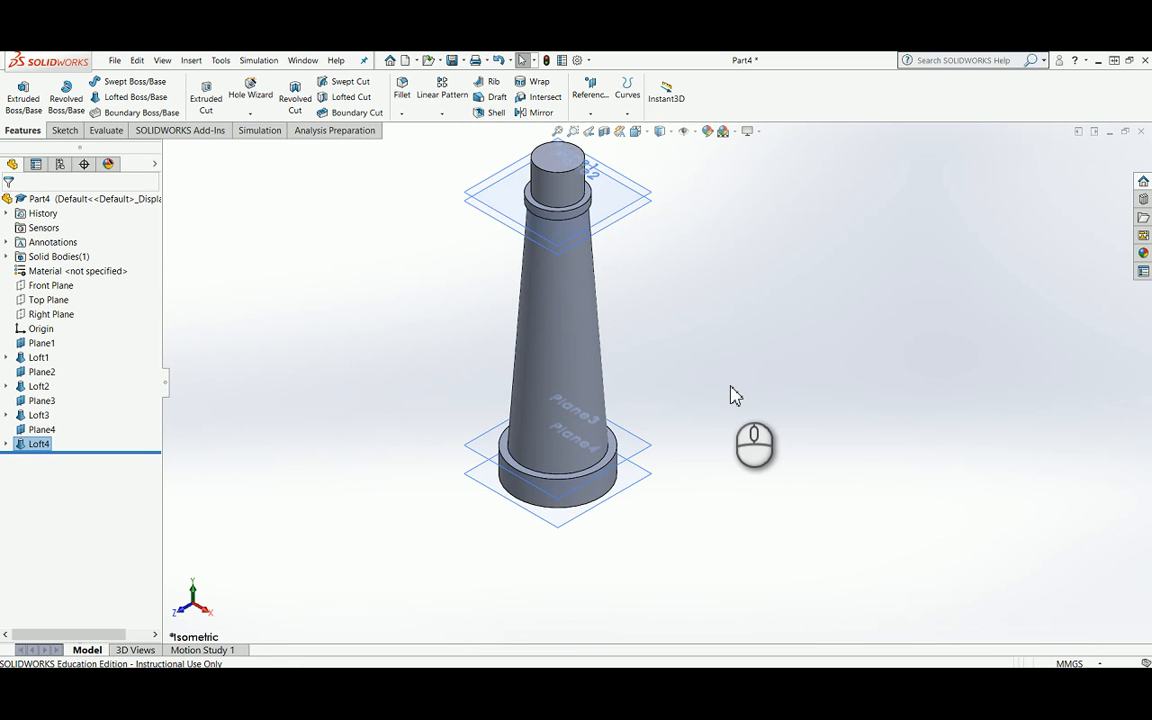
{"action": "right_click", "coordinate": [622, 188]}
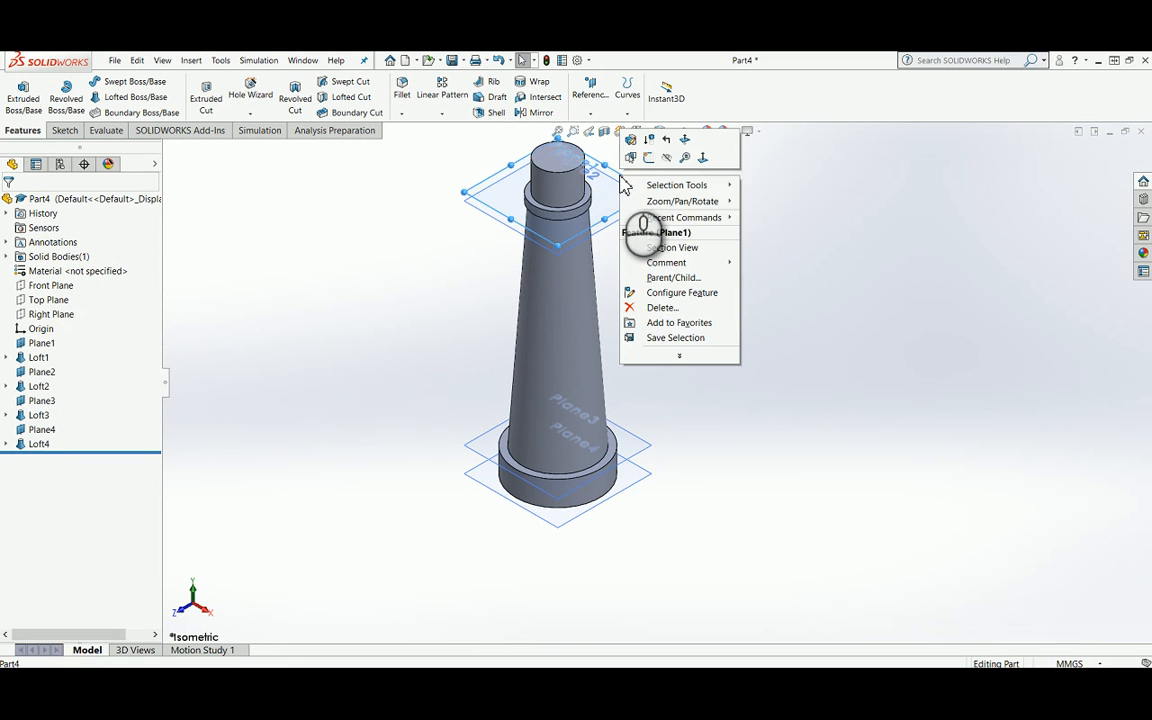
{"action": "left_click", "coordinate": [667, 158]}
{"action": "right_click", "coordinate": [636, 196]}
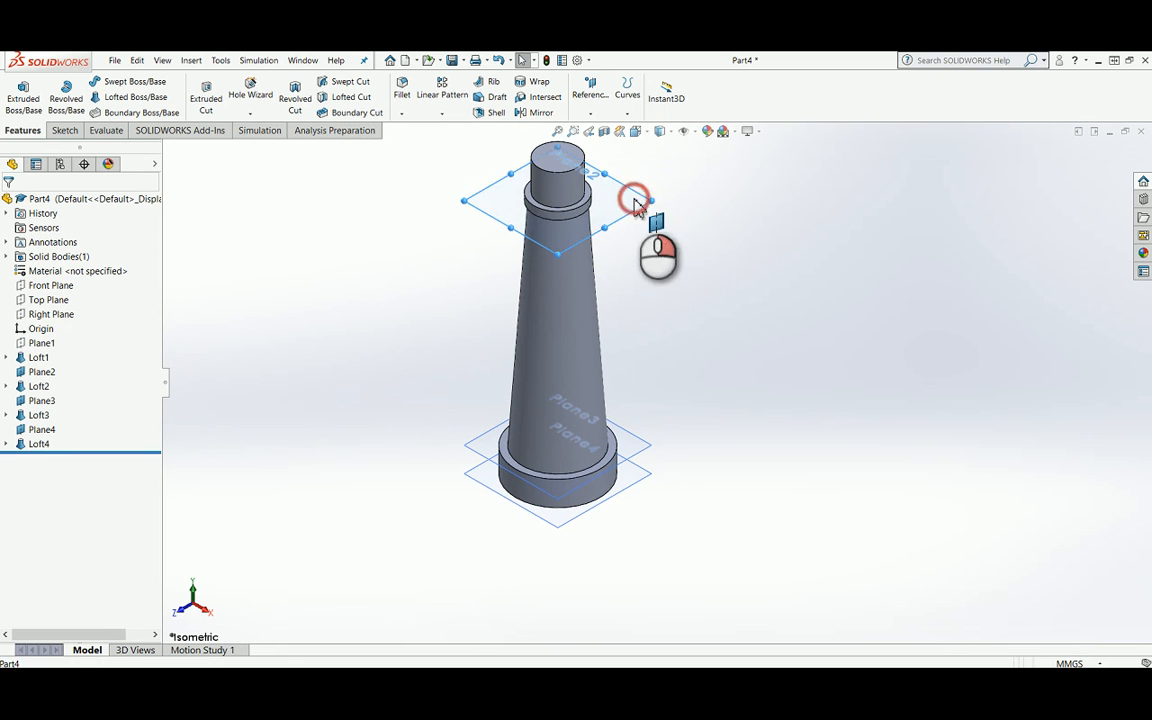
{"action": "left_click", "coordinate": [682, 179]}
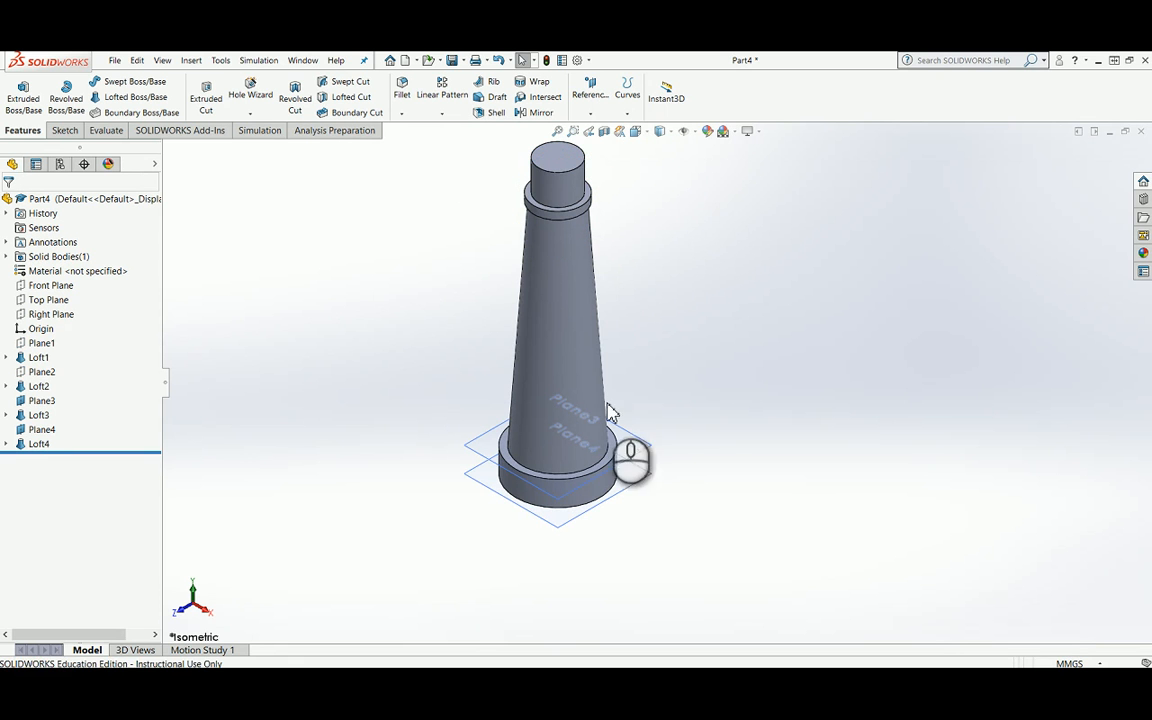
Step: Hide the two reference planes Plane3 and Plane4 around the base
{"action": "right_click", "coordinate": [634, 446]}
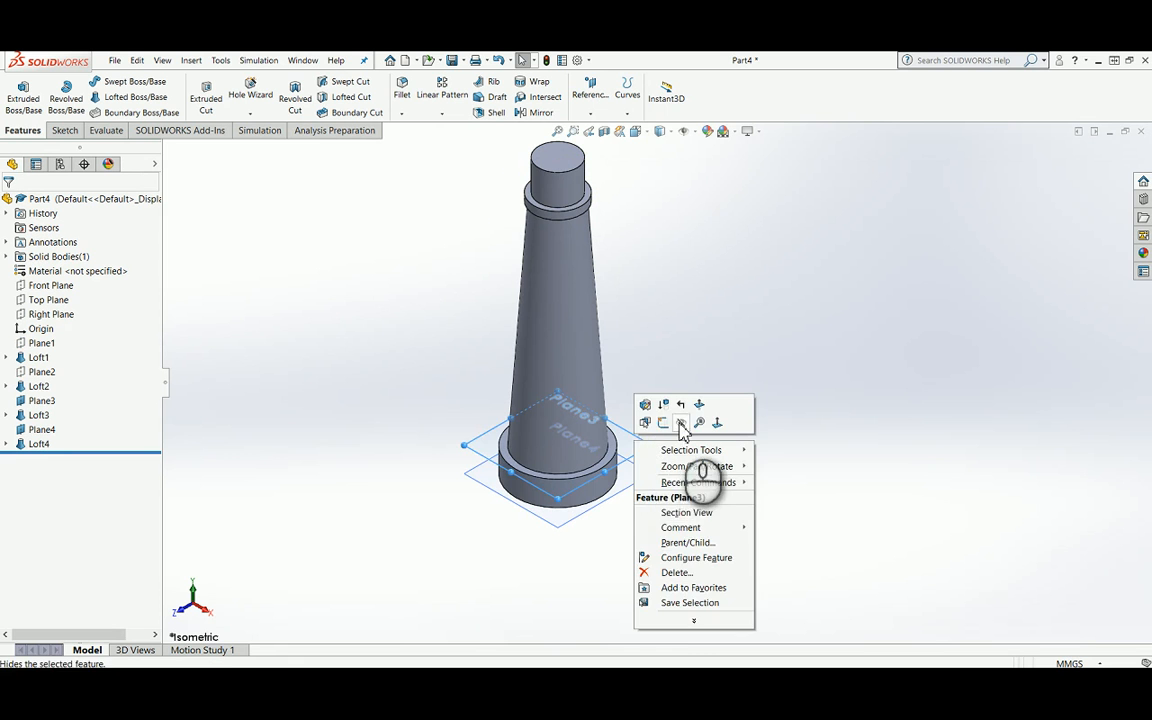
{"action": "left_click", "coordinate": [678, 422]}
{"action": "left_click", "coordinate": [634, 472]}
{"action": "right_click", "coordinate": [634, 470]}
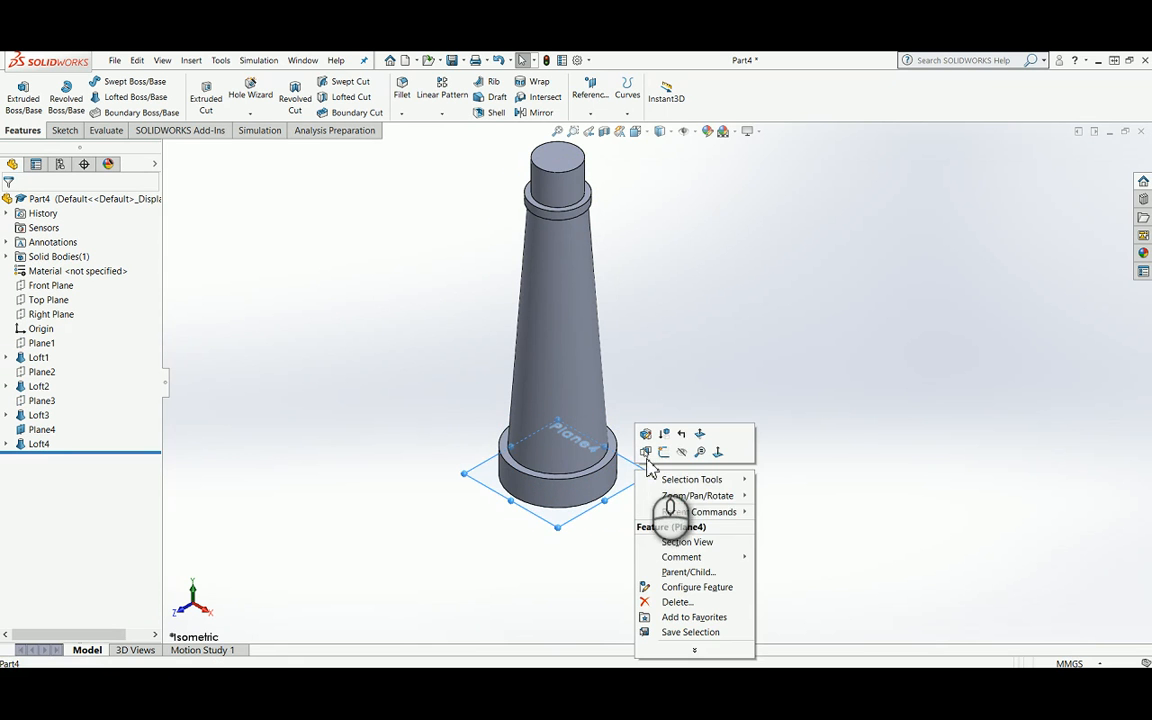
{"action": "left_click", "coordinate": [686, 452]}
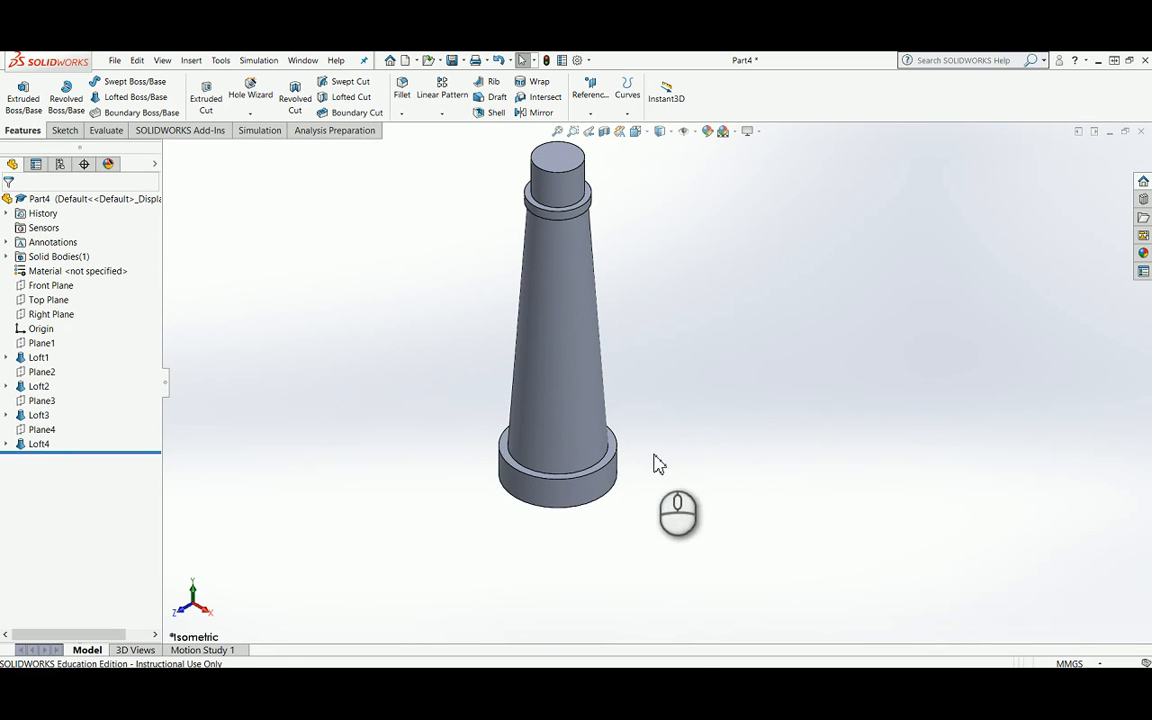
Step: Show Plane1 again and hide it once more
{"action": "left_click", "coordinate": [36, 345]}
{"action": "right_click", "coordinate": [37, 345]}
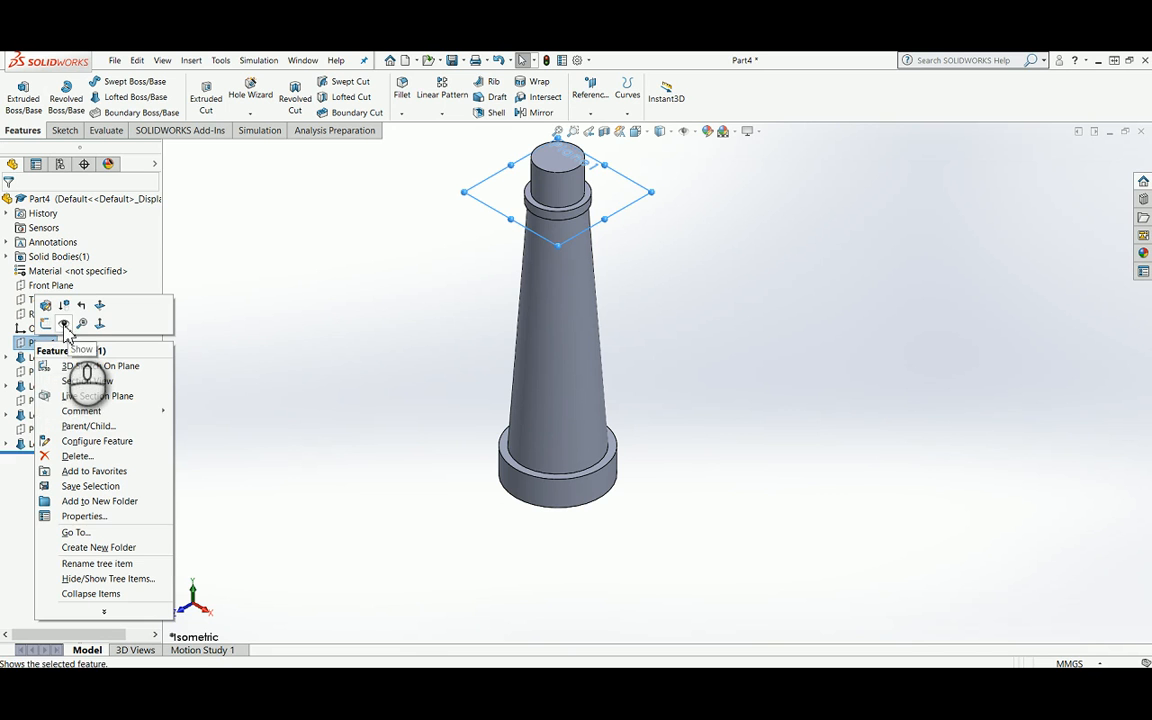
{"action": "left_click", "coordinate": [64, 324]}
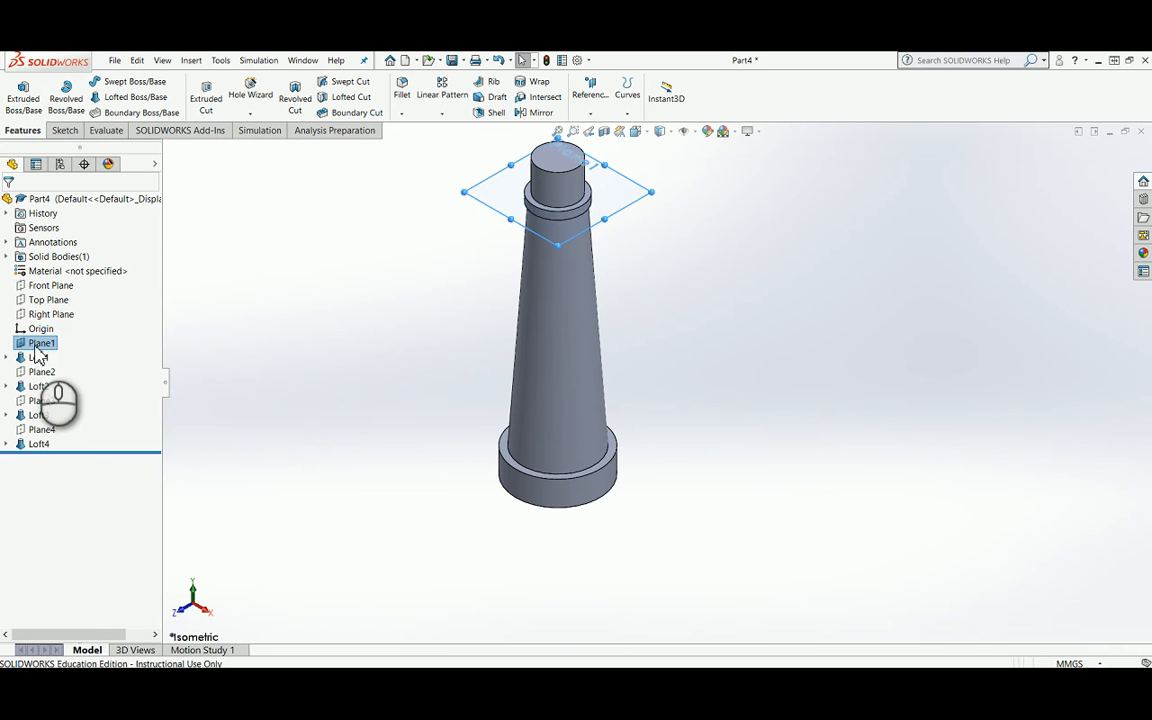
{"action": "right_click", "coordinate": [35, 345]}
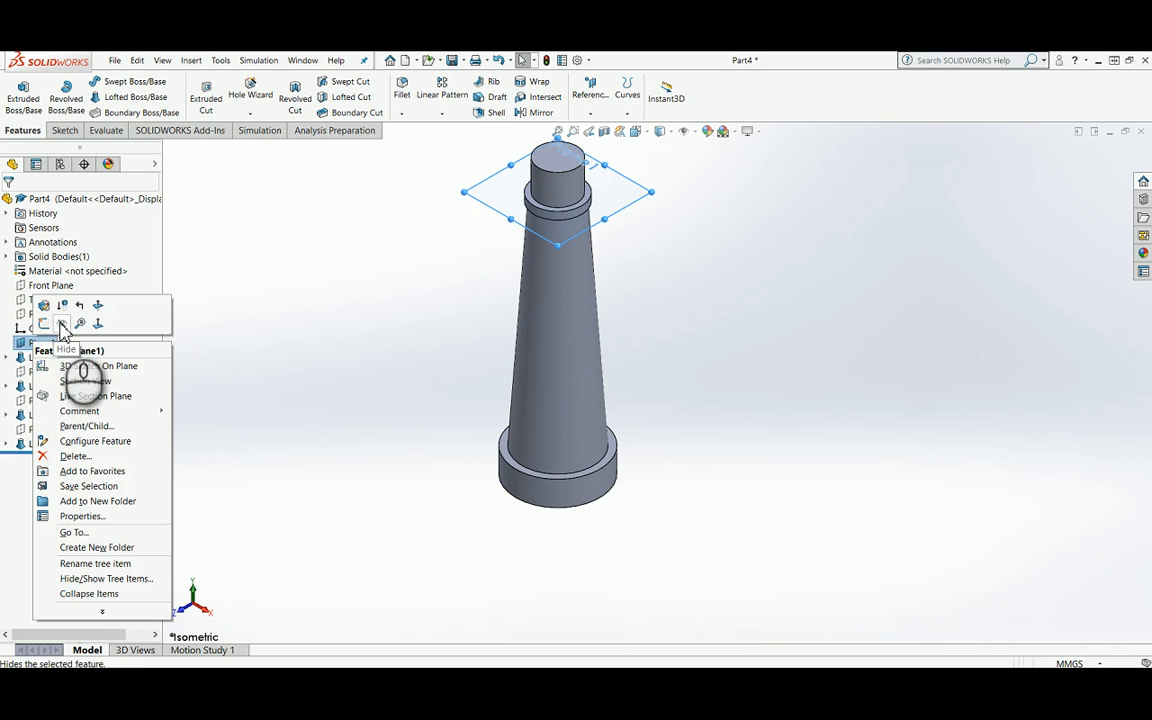
{"action": "left_click", "coordinate": [62, 323]}
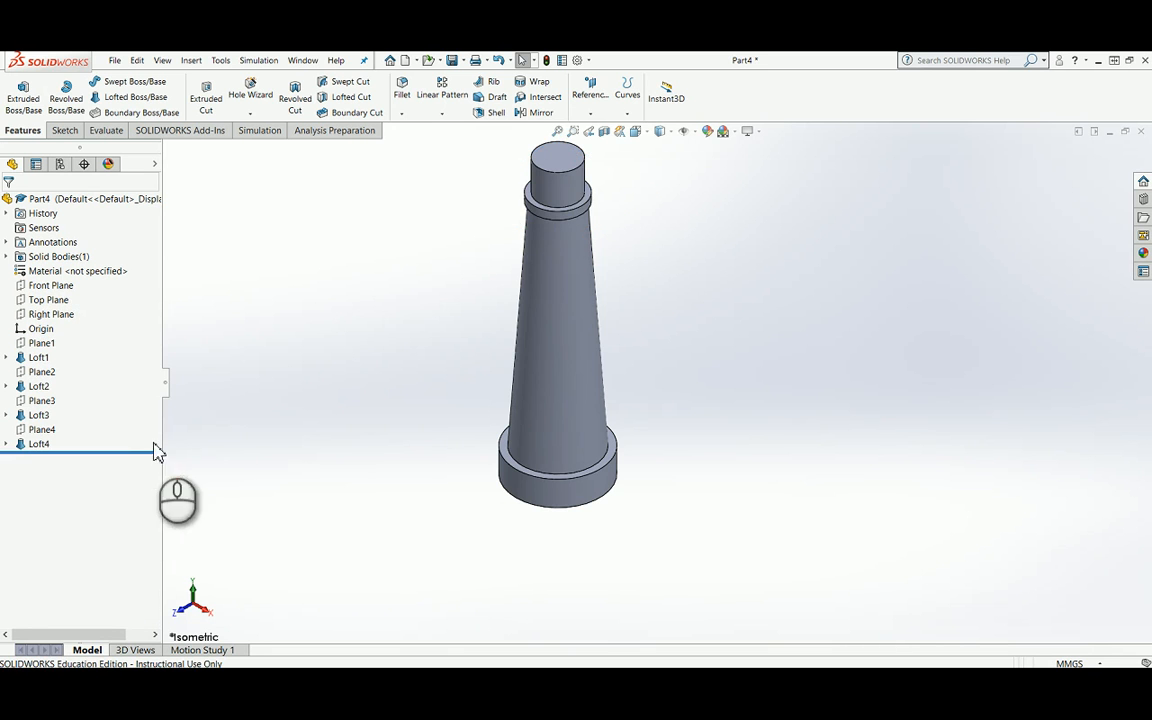
Step: Fillet the circular edge where the taper meets the top of the base with a 3 mm radius
{"action": "scroll", "coordinate": [500, 408], "scroll_direction": "down", "scroll_amount": 3}
{"action": "scroll", "coordinate": [600, 390], "scroll_direction": "up", "scroll_amount": 4}
{"action": "scroll", "coordinate": [703, 298], "scroll_direction": "down", "scroll_amount": 2}
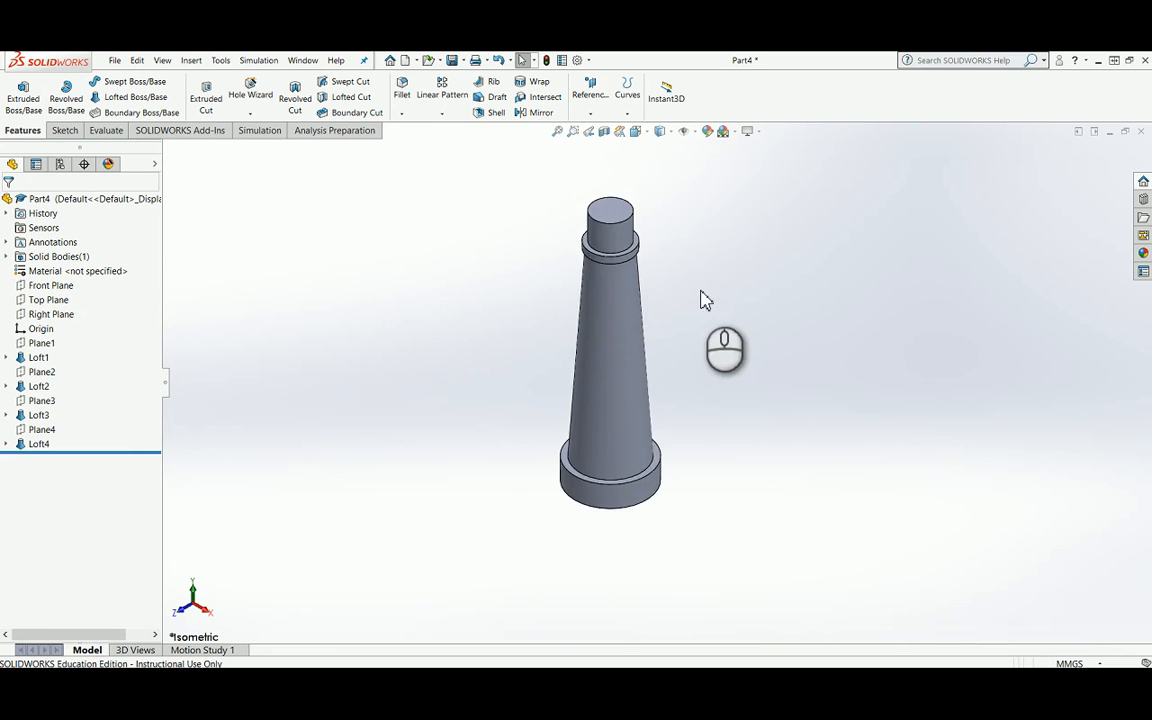
{"action": "scroll", "coordinate": [703, 298], "scroll_direction": "down", "scroll_amount": 2}
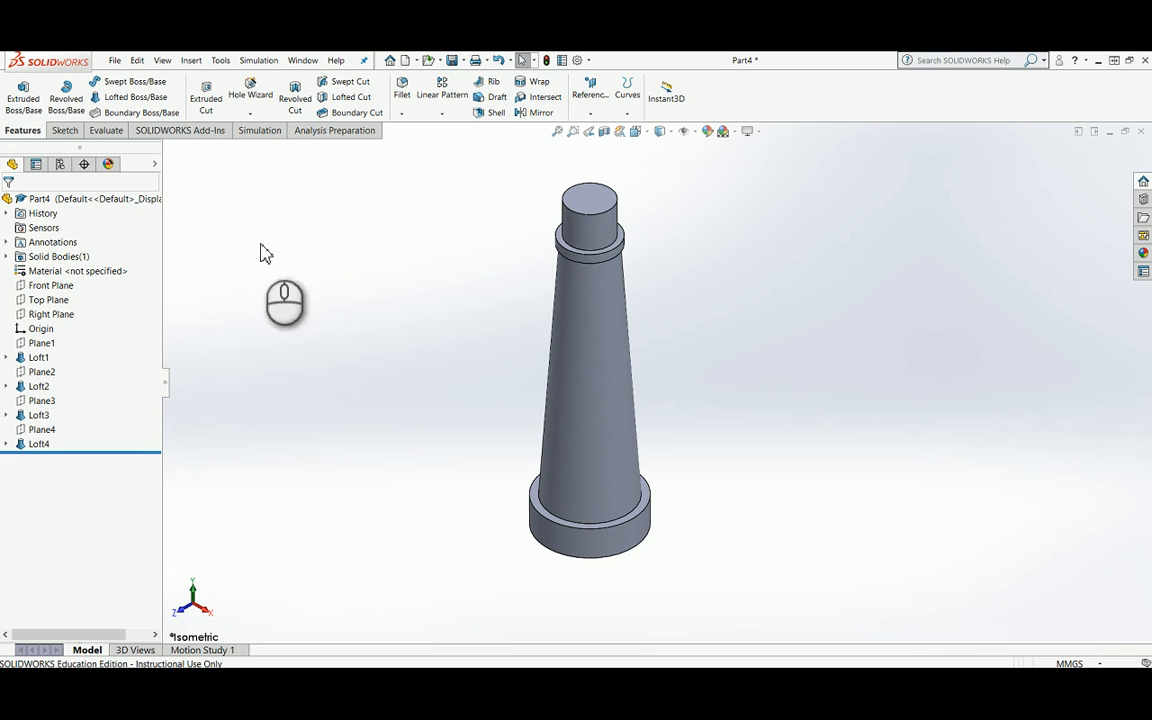
{"action": "left_click", "coordinate": [403, 95]}
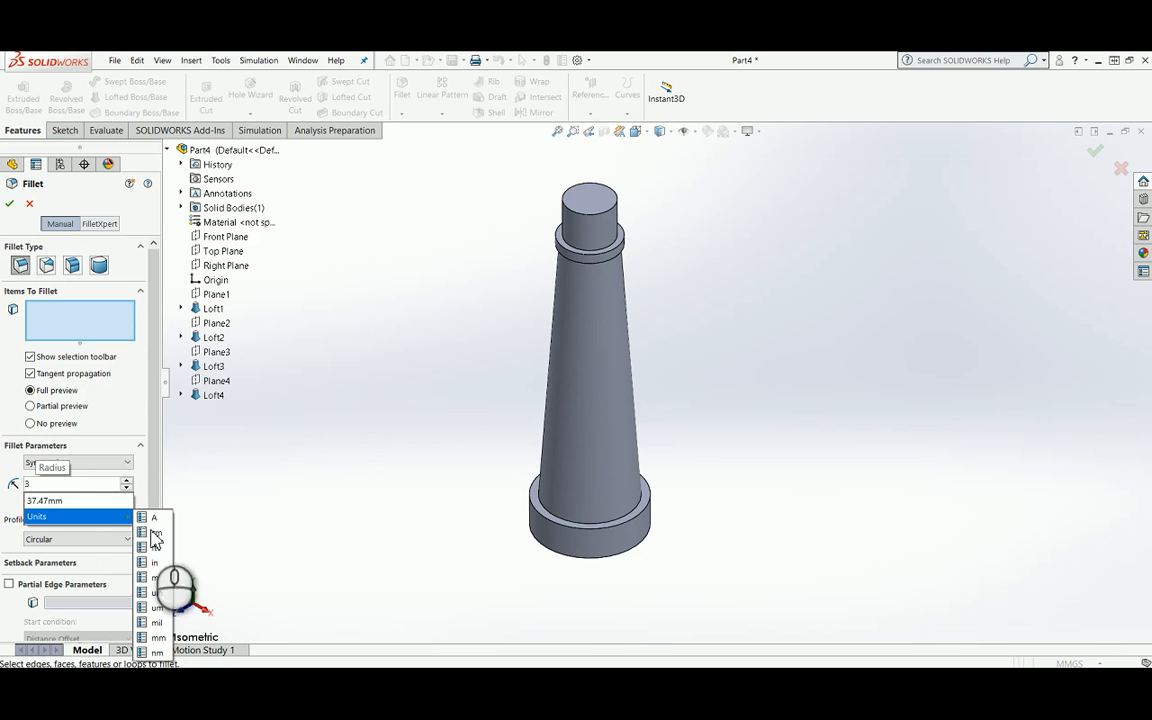
{"action": "scroll", "coordinate": [576, 545], "scroll_direction": "down", "scroll_amount": 5}
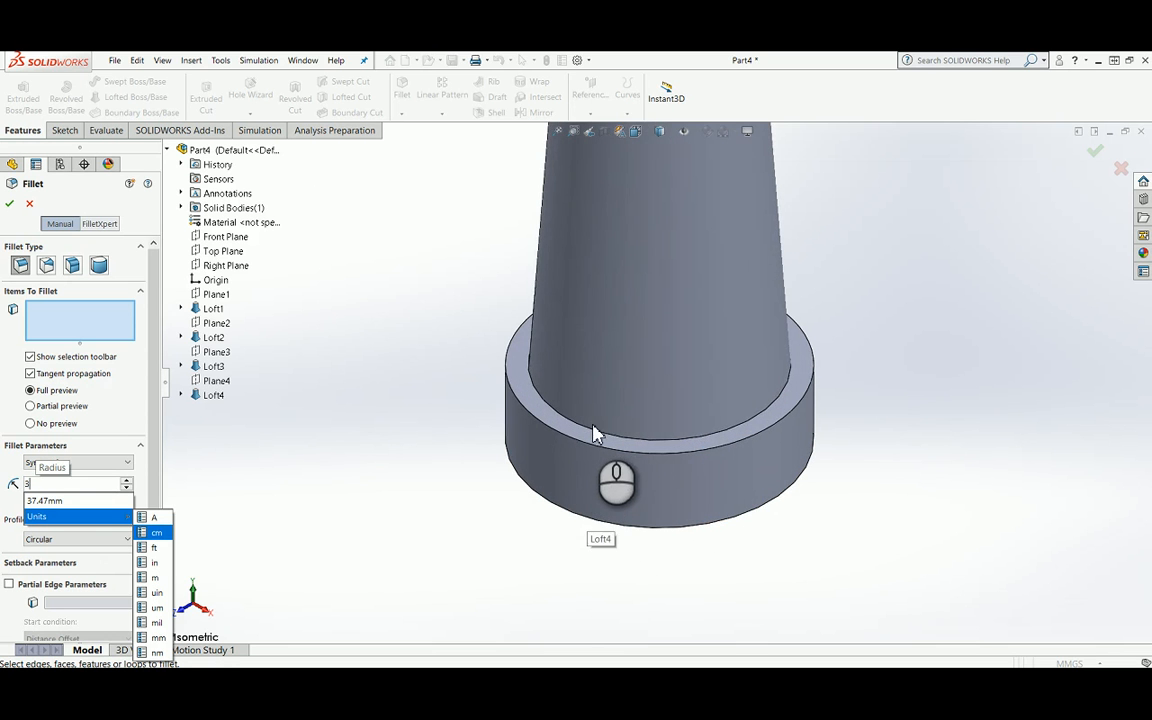
{"action": "scroll", "coordinate": [592, 440], "scroll_direction": "down", "scroll_amount": 2}
{"action": "left_click", "coordinate": [592, 437]}
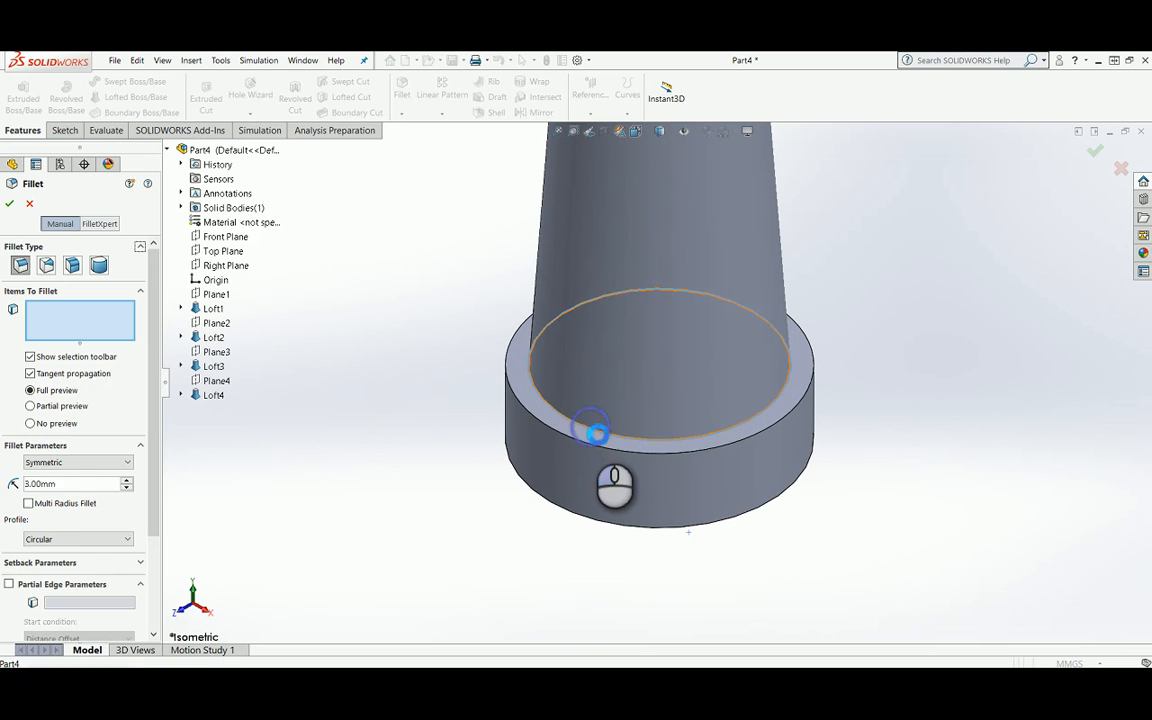
{"action": "left_click", "coordinate": [10, 206]}
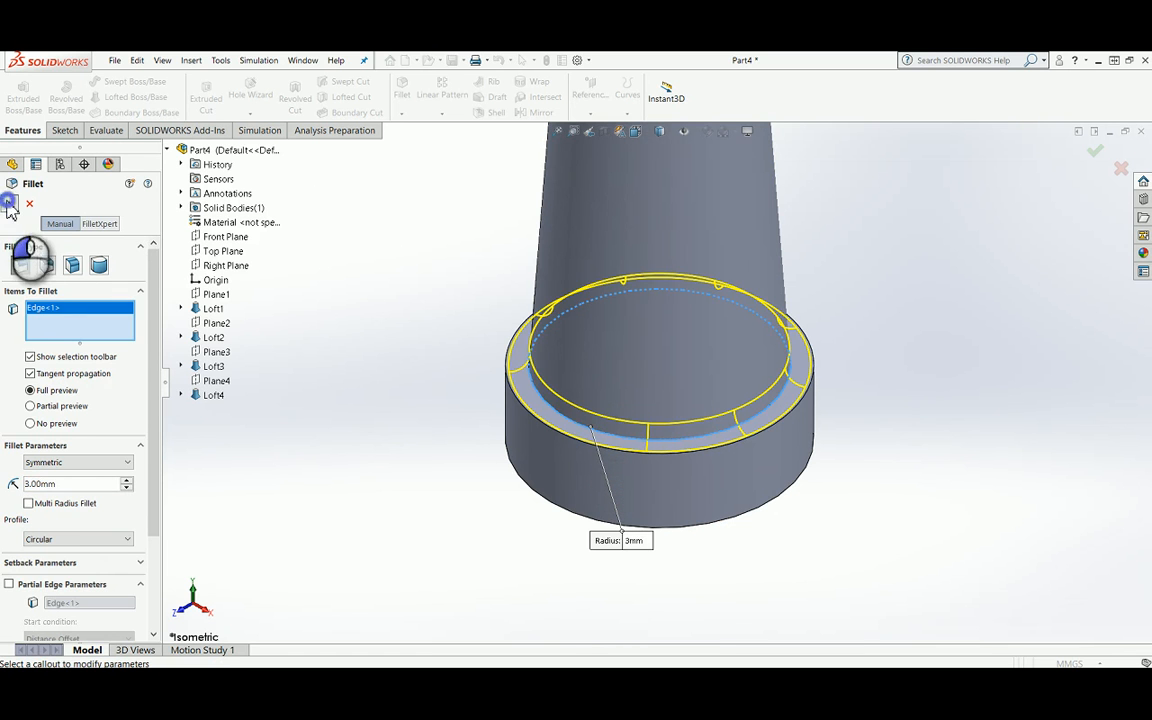
Step: Fillet the circular edge where the taper meets the underside of the flange with a 1.5 mm radius
{"action": "scroll", "coordinate": [483, 355], "scroll_direction": "up", "scroll_amount": 4}
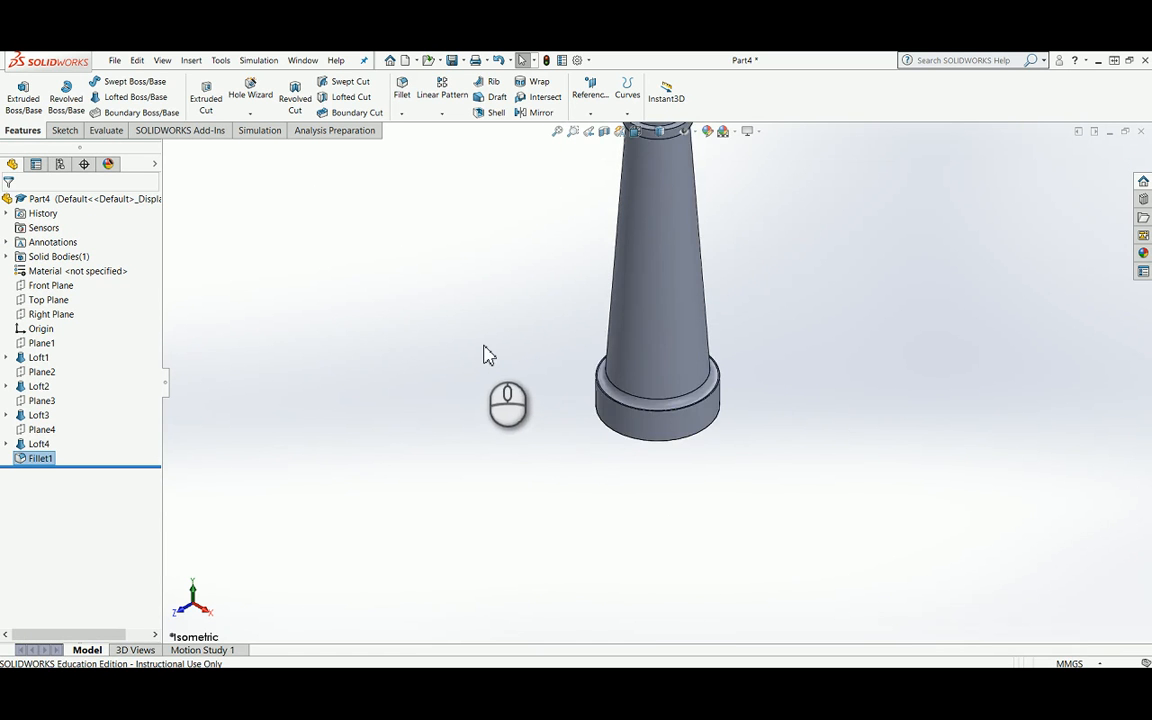
{"action": "middle_click_drag", "start_coordinate": [515, 362], "coordinate": [568, 154]}
{"action": "scroll", "coordinate": [607, 230], "scroll_direction": "down", "scroll_amount": 8}
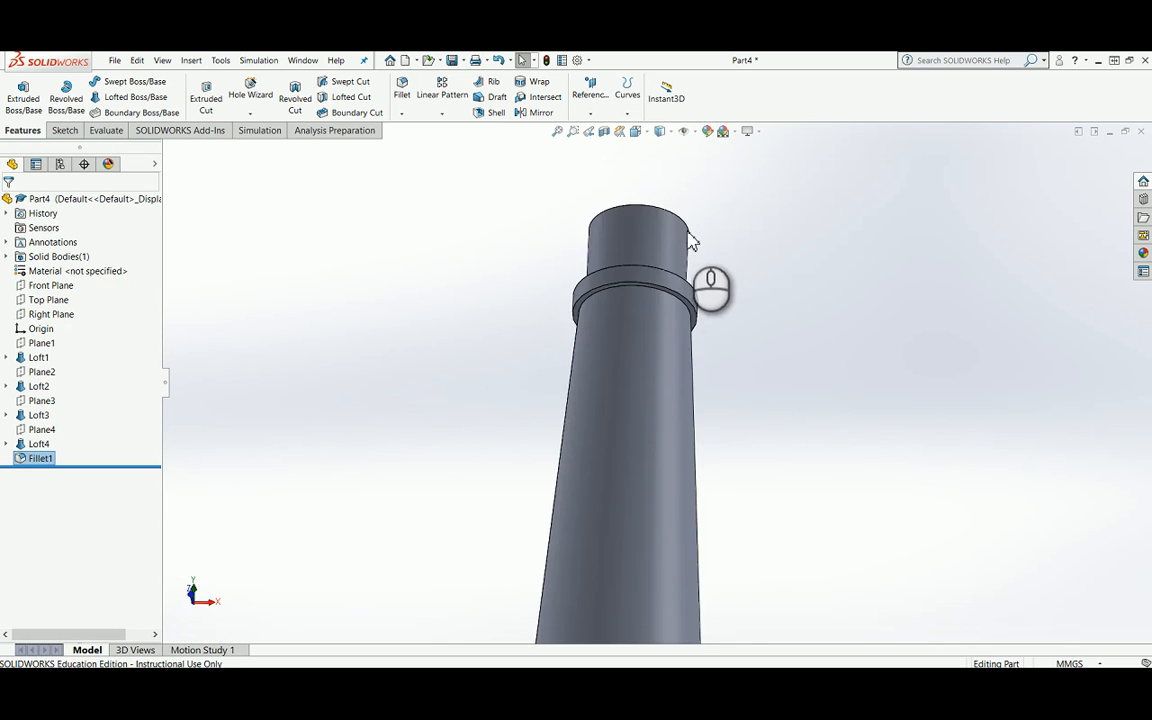
{"action": "left_click", "coordinate": [401, 97]}
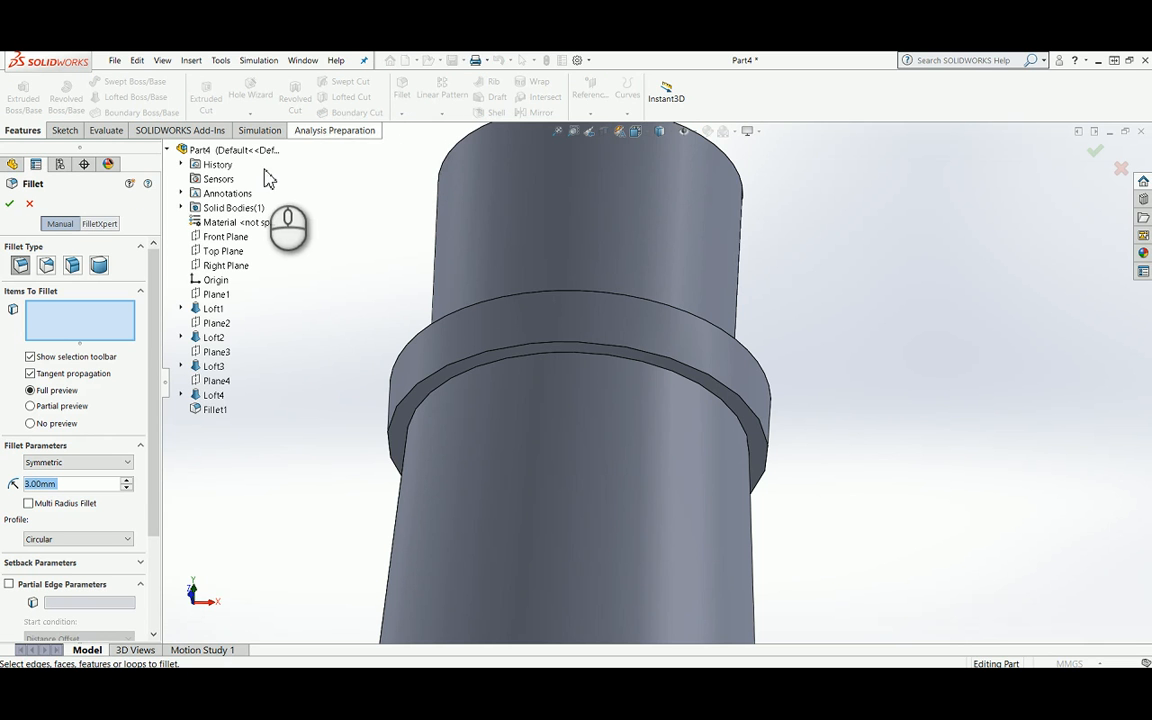
{"action": "left_click", "coordinate": [597, 362]}
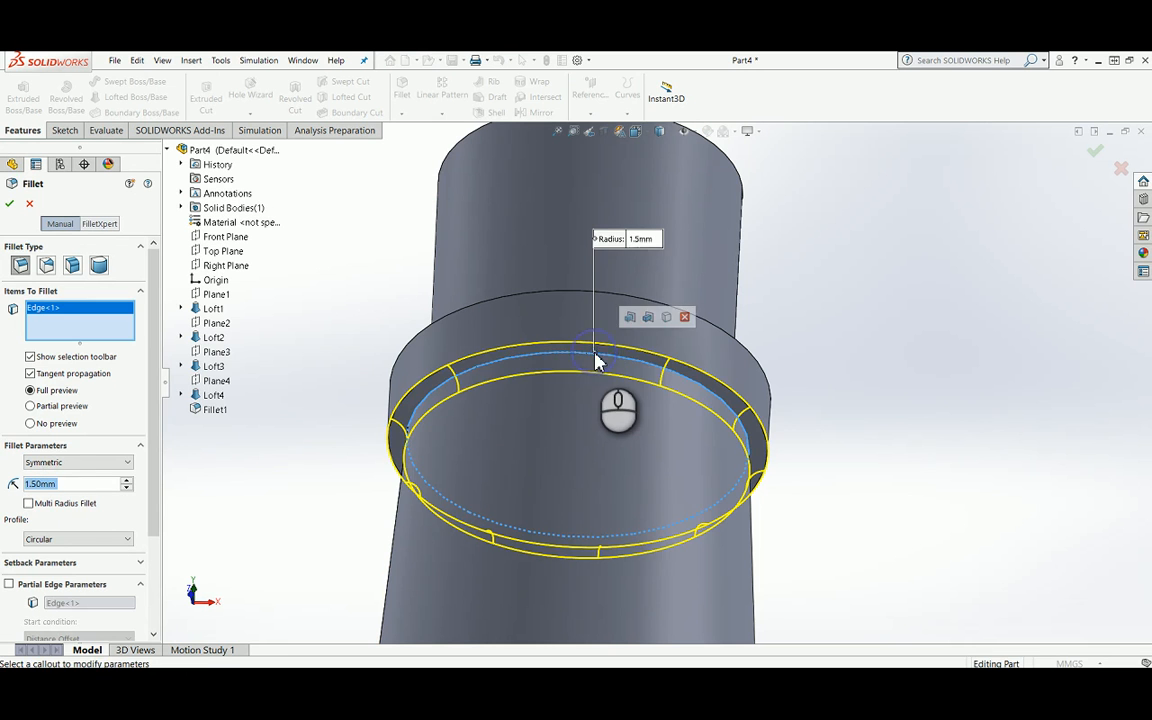
{"action": "left_click", "coordinate": [14, 203]}
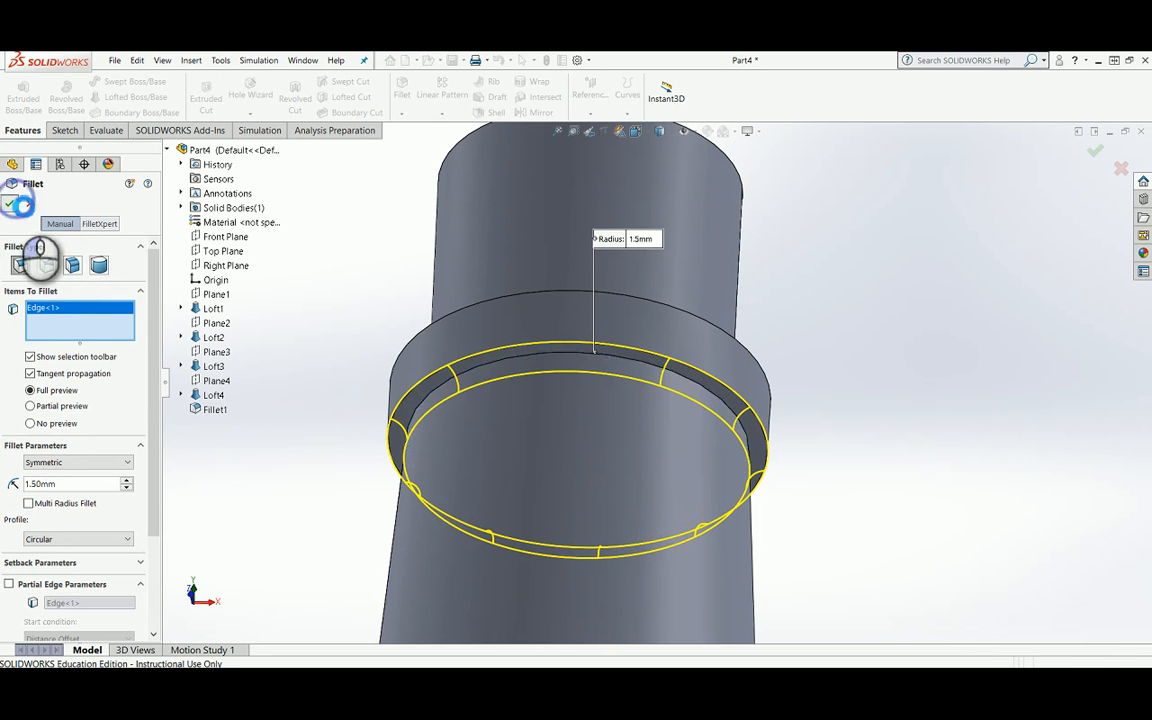
Step: Chamfer the top edge of the upper cylinder with a distance of 1.5 mm and an angle of 45 degrees
{"action": "scroll", "coordinate": [730, 325], "scroll_direction": "up", "scroll_amount": 4}
{"action": "scroll", "coordinate": [737, 326], "scroll_direction": "up", "scroll_amount": 2}
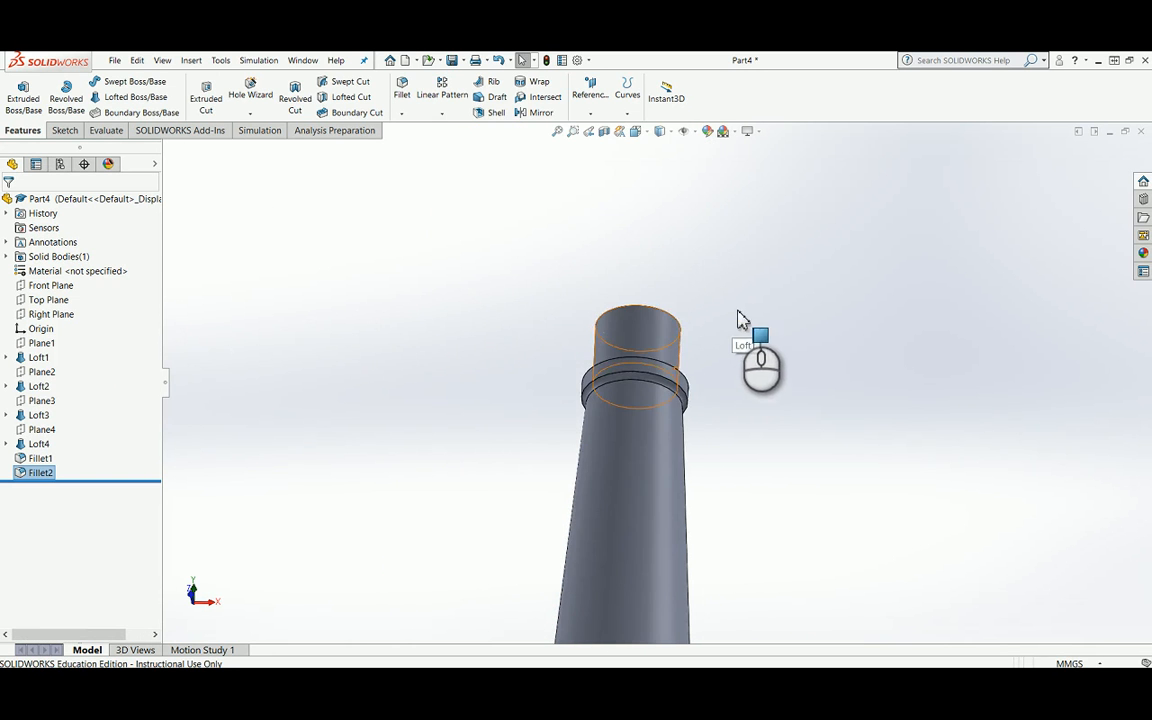
{"action": "middle_click_drag", "start_coordinate": [741, 324], "coordinate": [743, 447]}
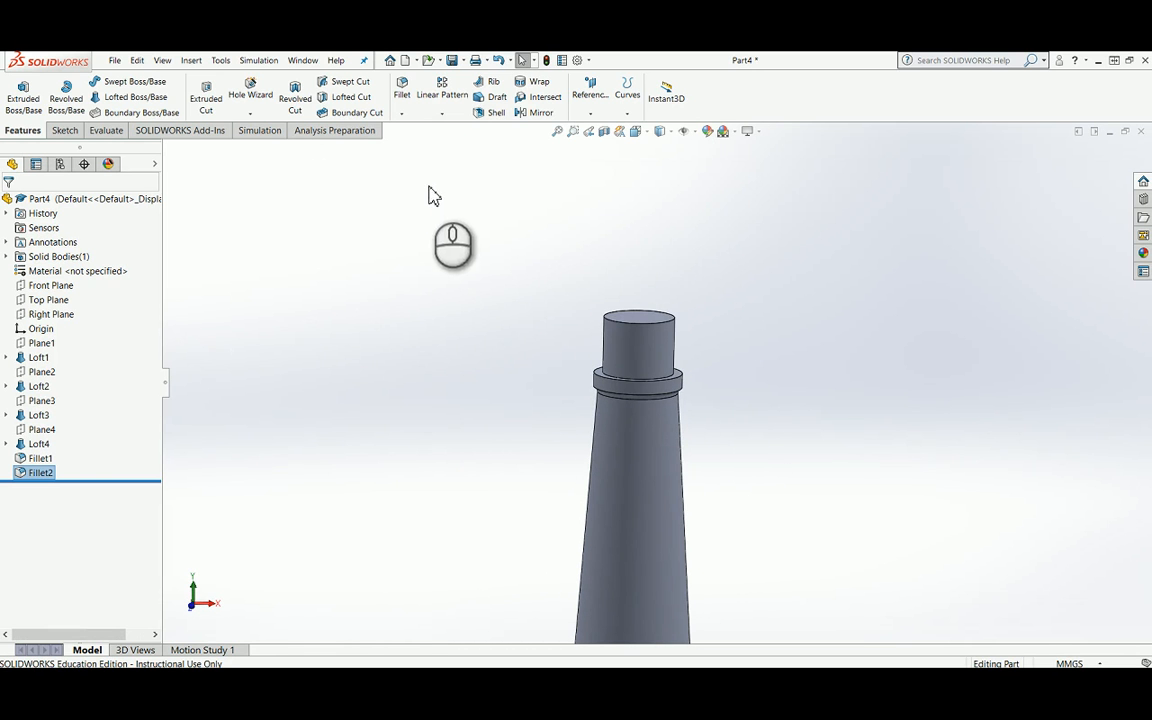
{"action": "left_click", "coordinate": [404, 105]}
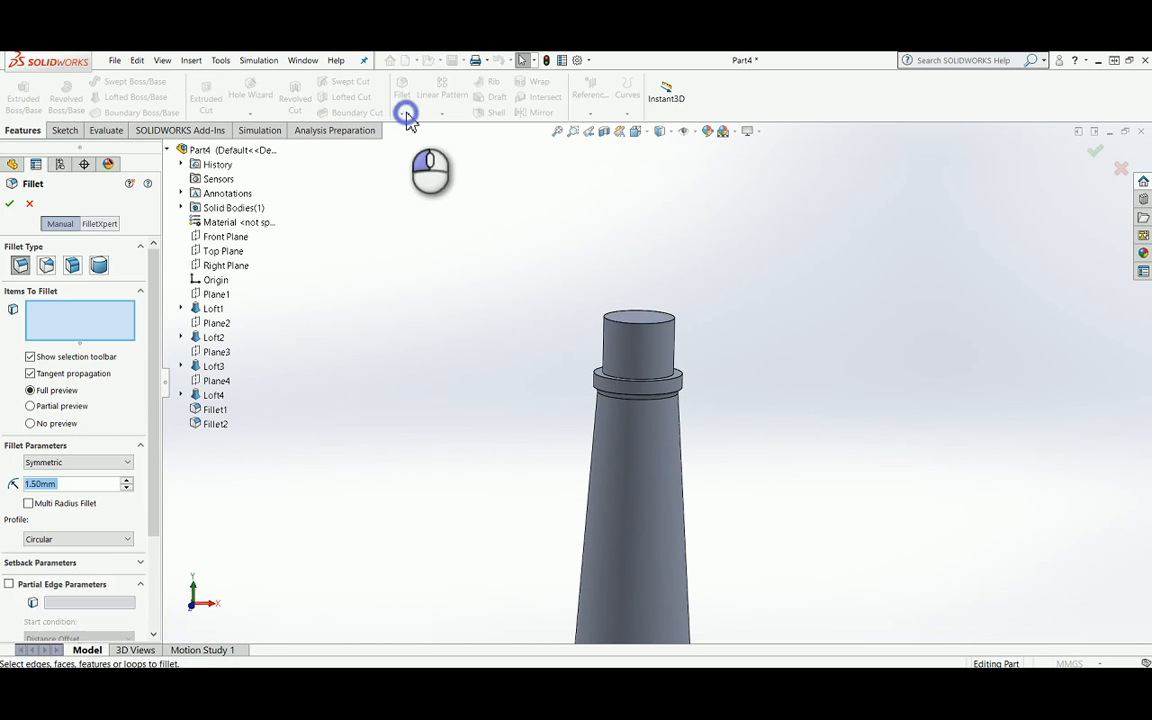
{"action": "left_click", "coordinate": [31, 204]}
{"action": "left_click", "coordinate": [401, 114]}
{"action": "left_click", "coordinate": [410, 146]}
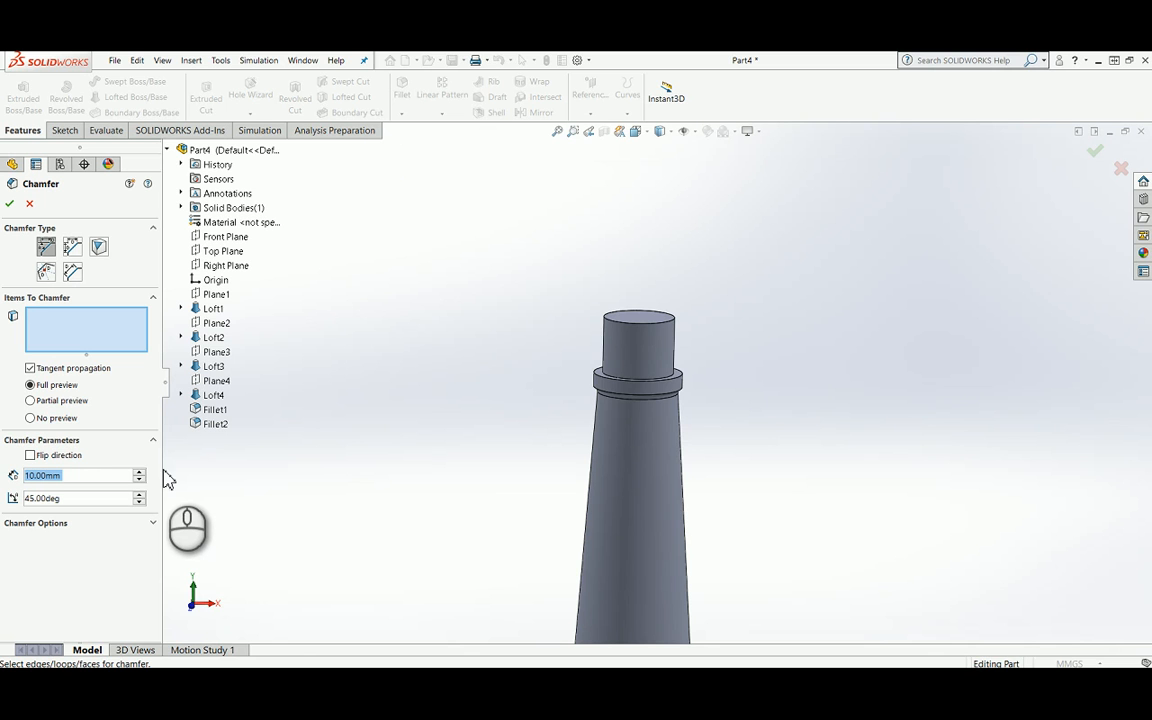
{"action": "type", "text": "1.5"}
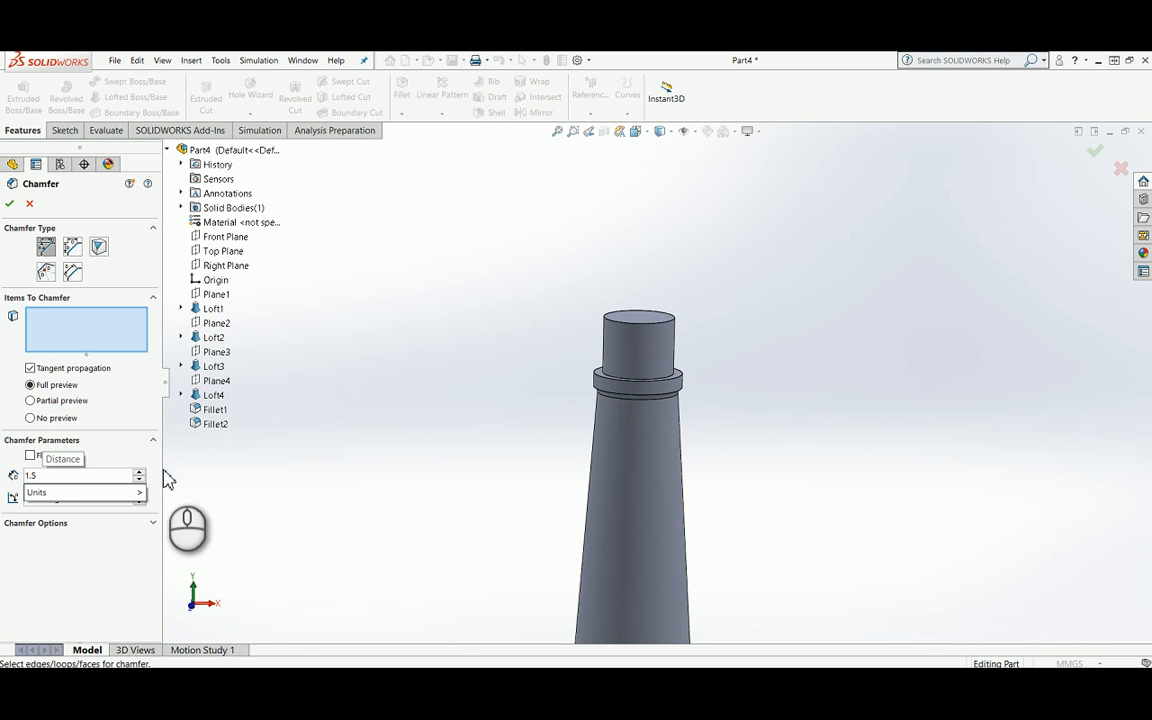
{"action": "left_click", "coordinate": [673, 319]}
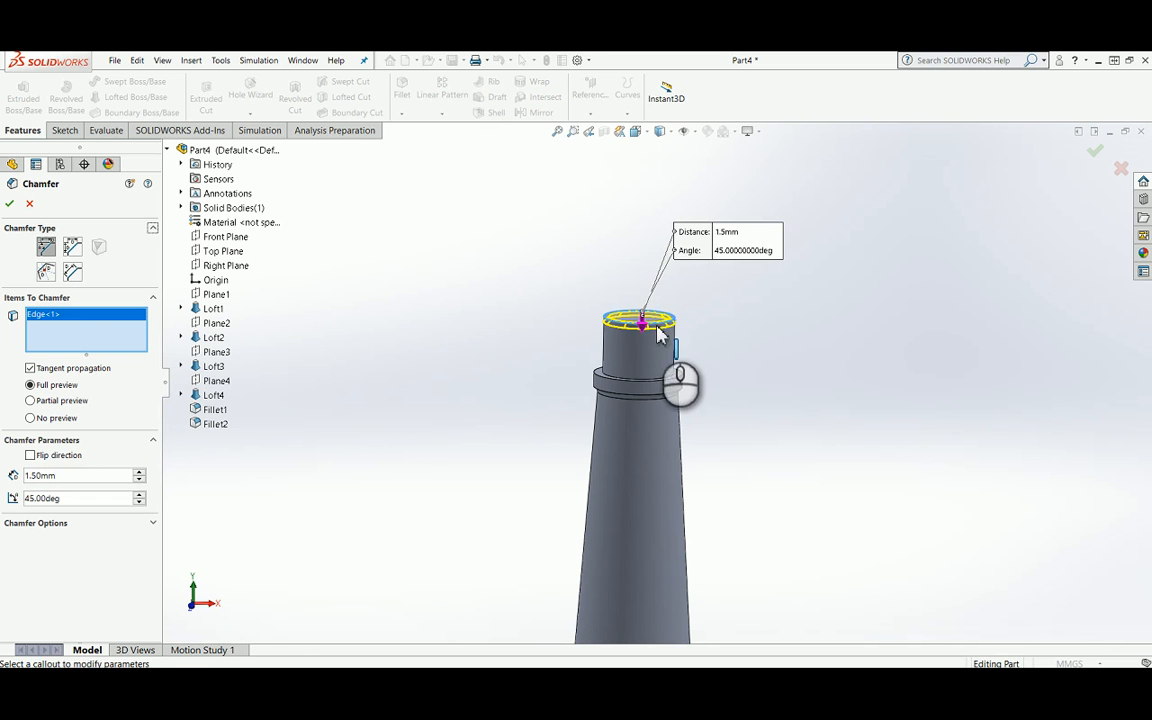
{"action": "left_click", "coordinate": [8, 204]}
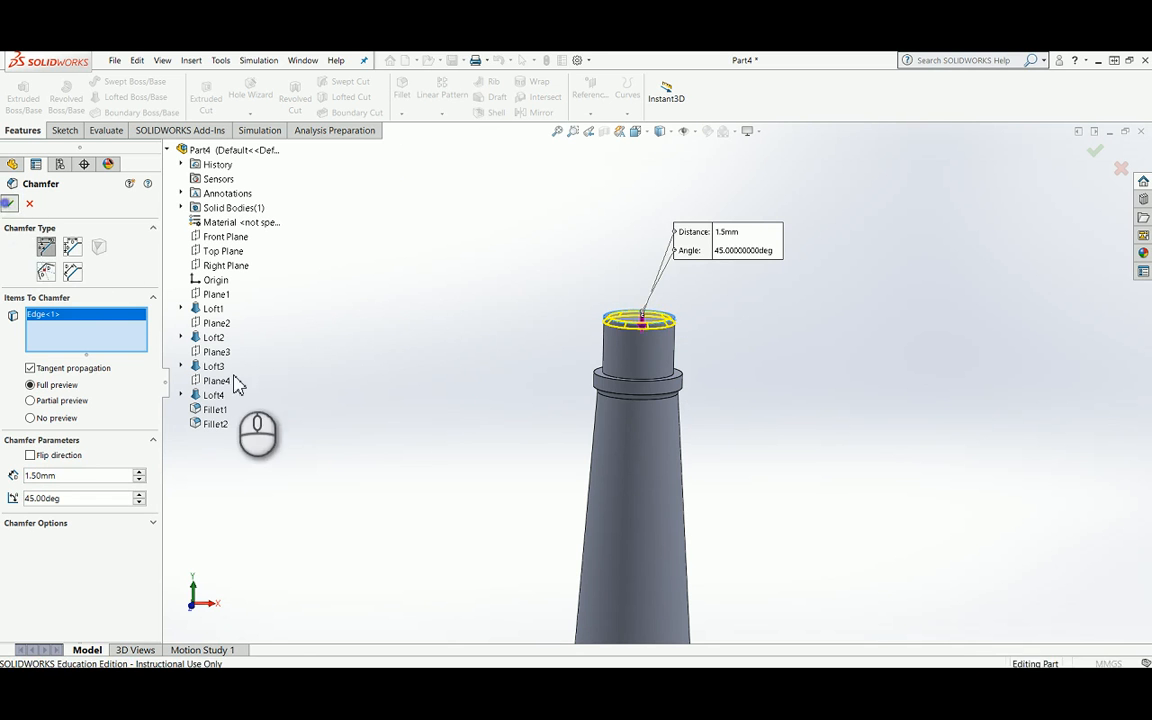
Step: Start a sketch on the Front Plane and orient the view normal to it
{"action": "scroll", "coordinate": [674, 340], "scroll_direction": "down", "scroll_amount": 3}
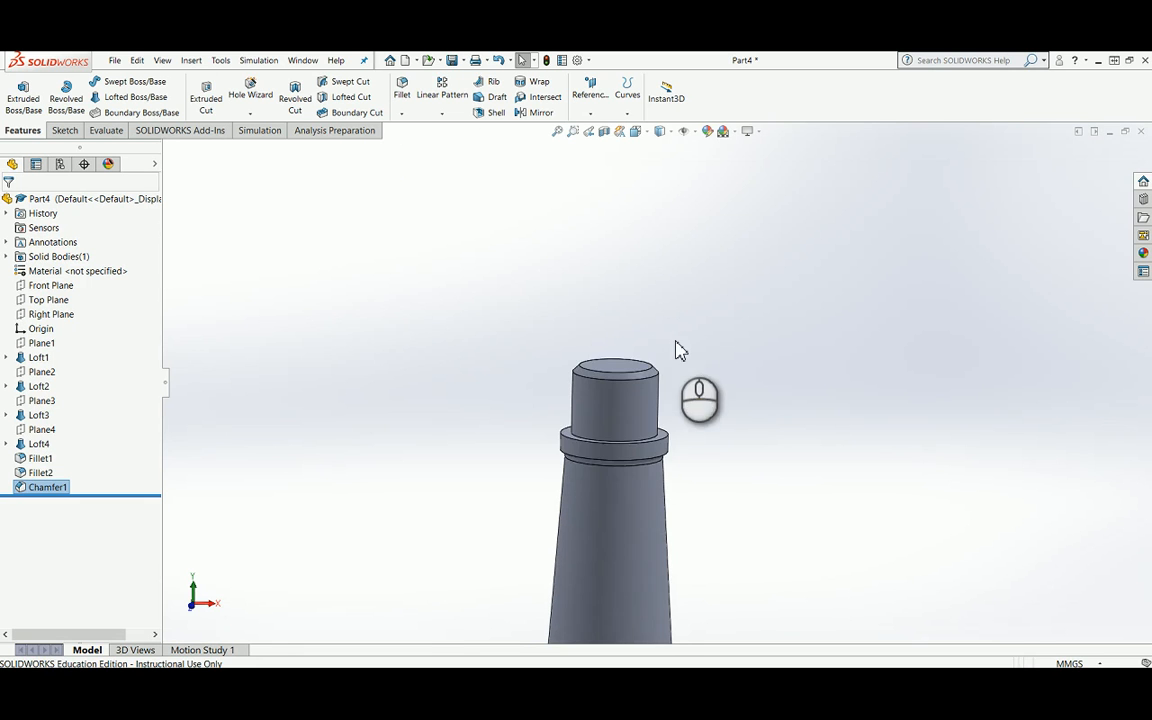
{"action": "scroll", "coordinate": [666, 517], "scroll_direction": "up", "scroll_amount": 6}
{"action": "scroll", "coordinate": [738, 563], "scroll_direction": "down", "scroll_amount": 3}
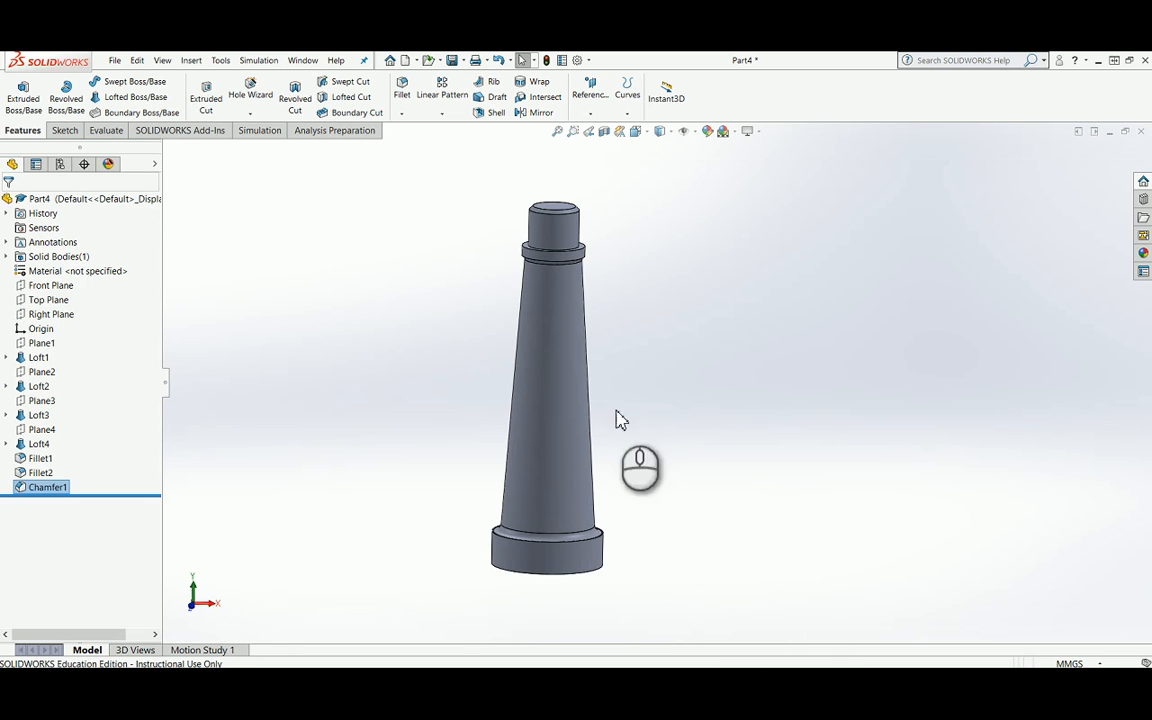
{"action": "left_click", "coordinate": [66, 287]}
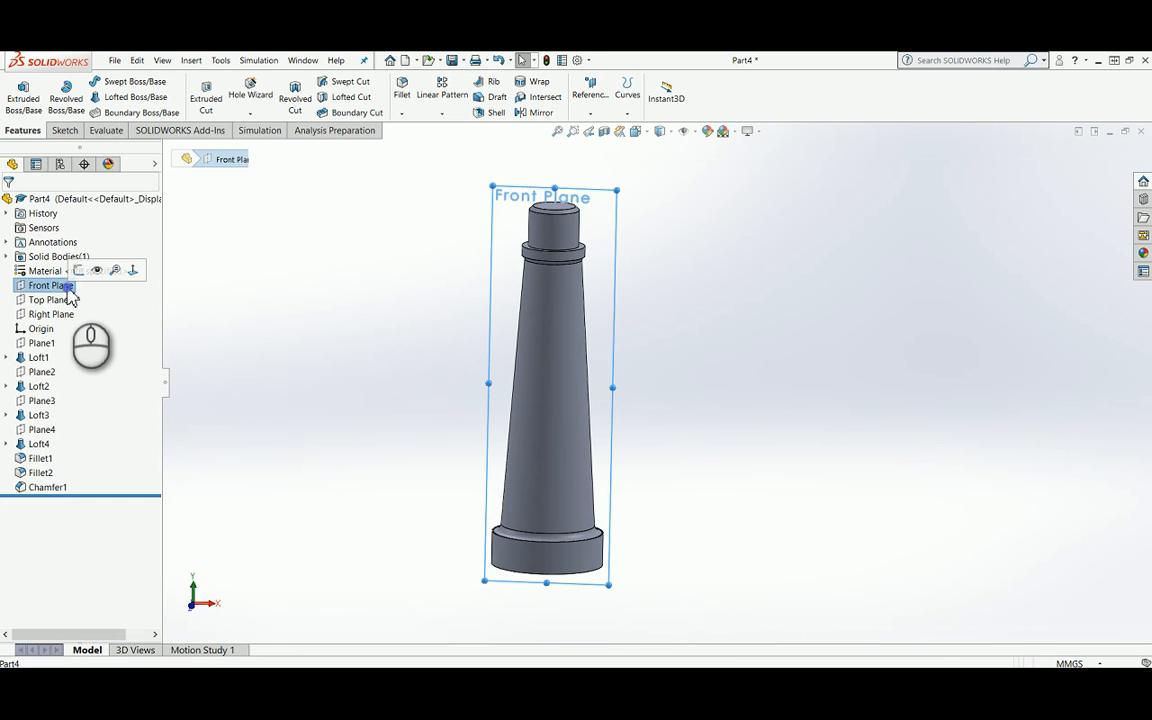
{"action": "left_click", "coordinate": [80, 272]}
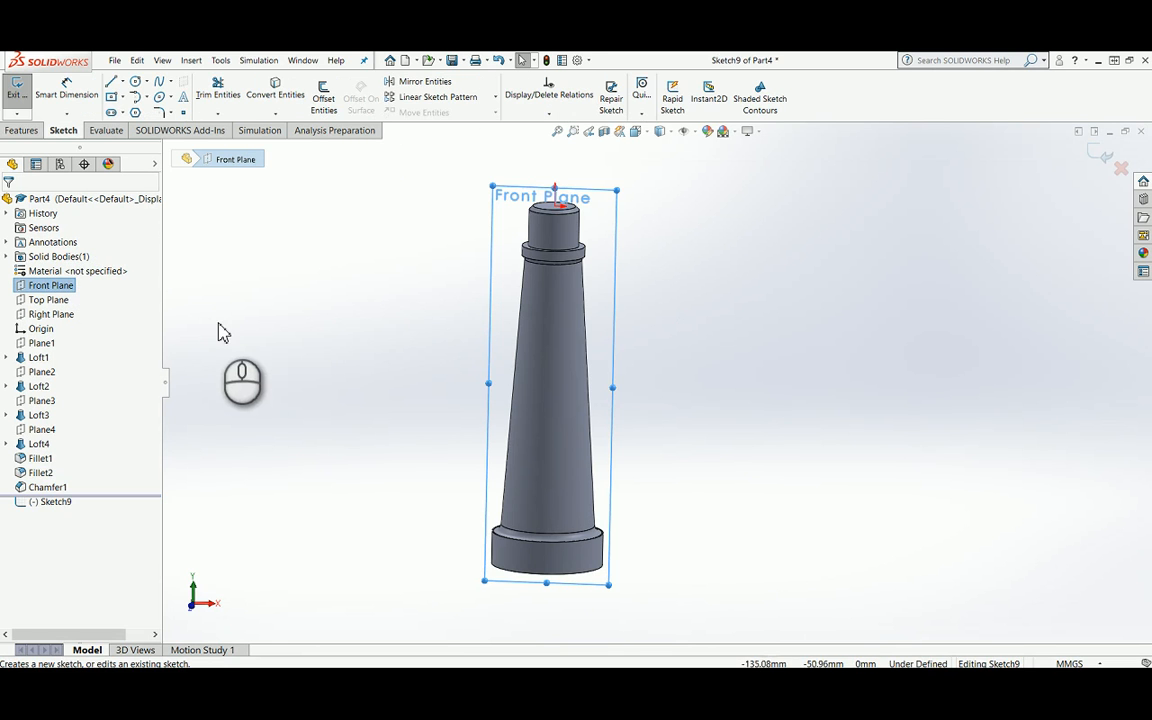
{"action": "key", "text": "space"}
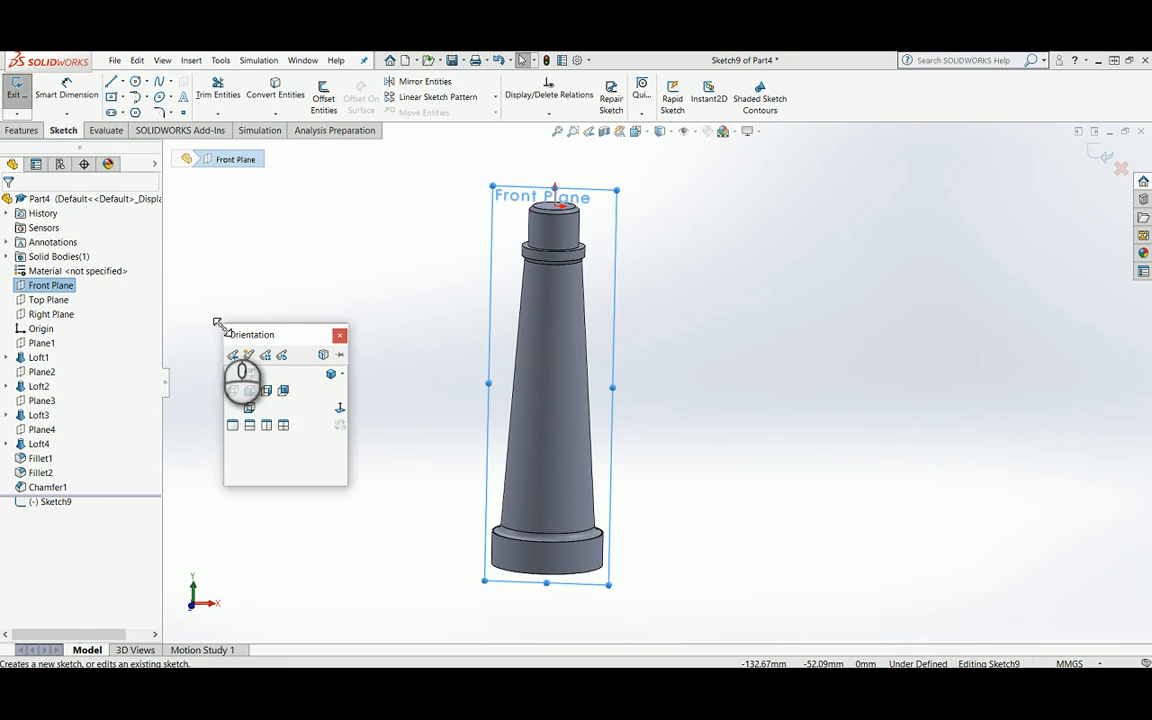
{"action": "left_click", "coordinate": [338, 410]}
{"action": "scroll", "coordinate": [694, 231], "scroll_direction": "down", "scroll_amount": 4}
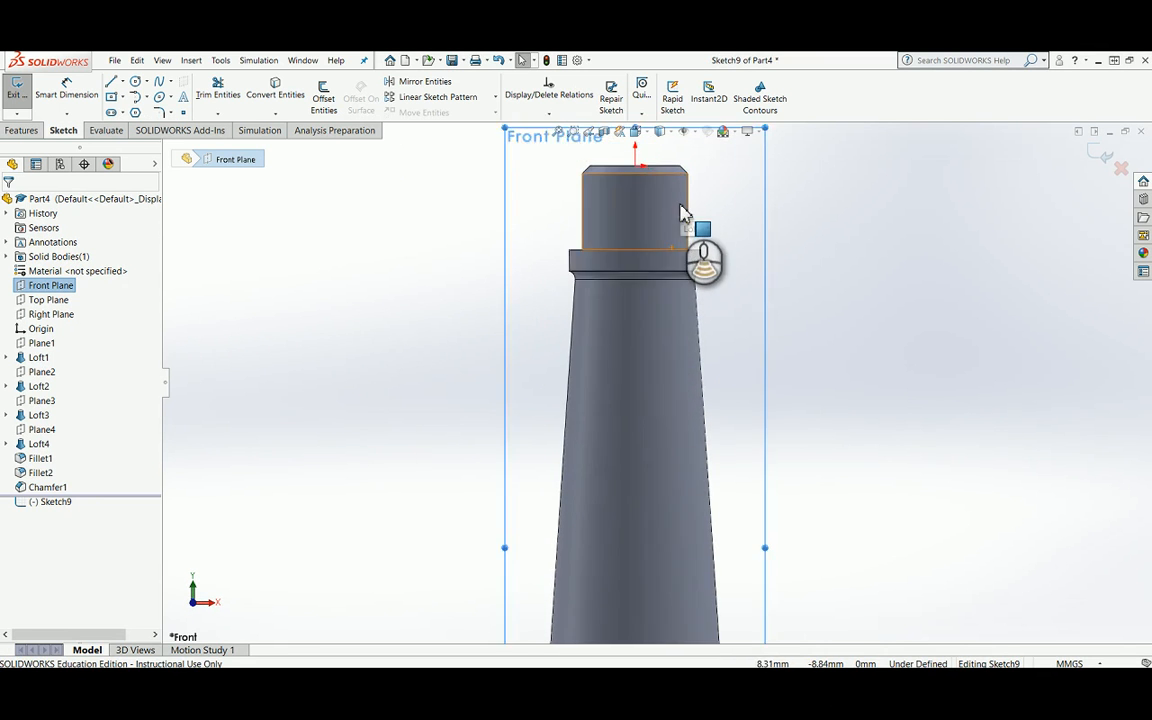
Step: Sketch a vertical centerline about 45 mm long from the origin straight down through the part
{"action": "scroll", "coordinate": [680, 212], "scroll_direction": "down", "scroll_amount": 1}
{"action": "scroll", "coordinate": [694, 260], "scroll_direction": "down", "scroll_amount": 2}
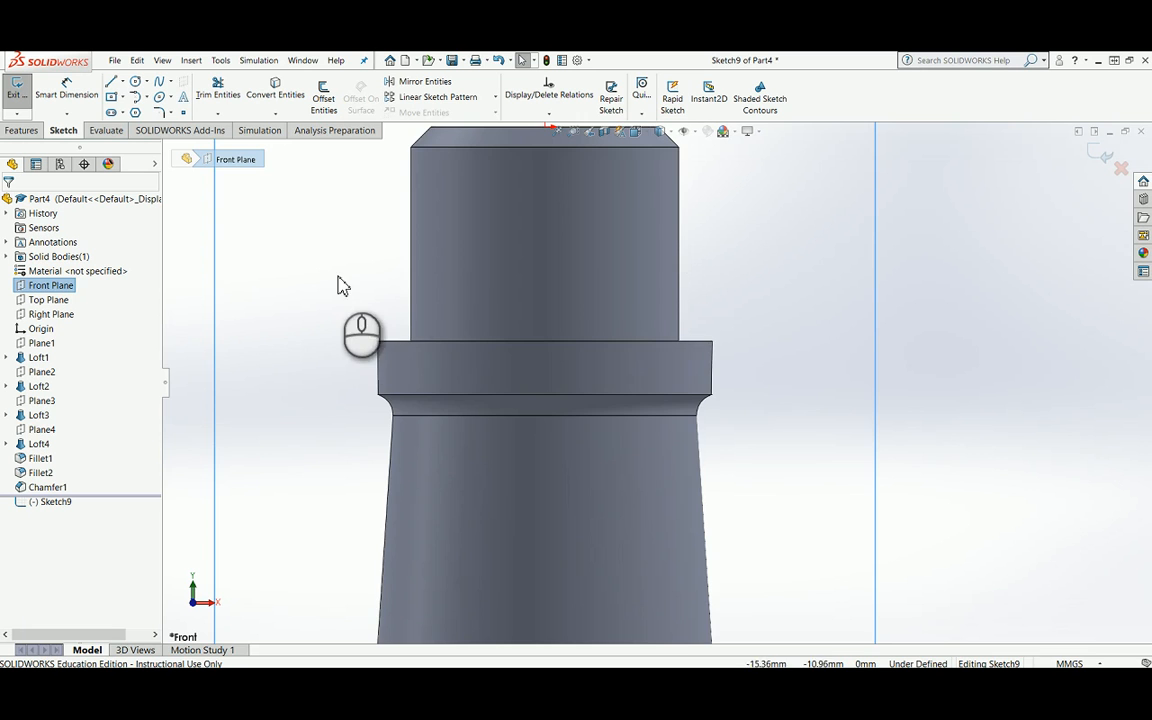
{"action": "scroll", "coordinate": [345, 272], "scroll_direction": "up", "scroll_amount": 3}
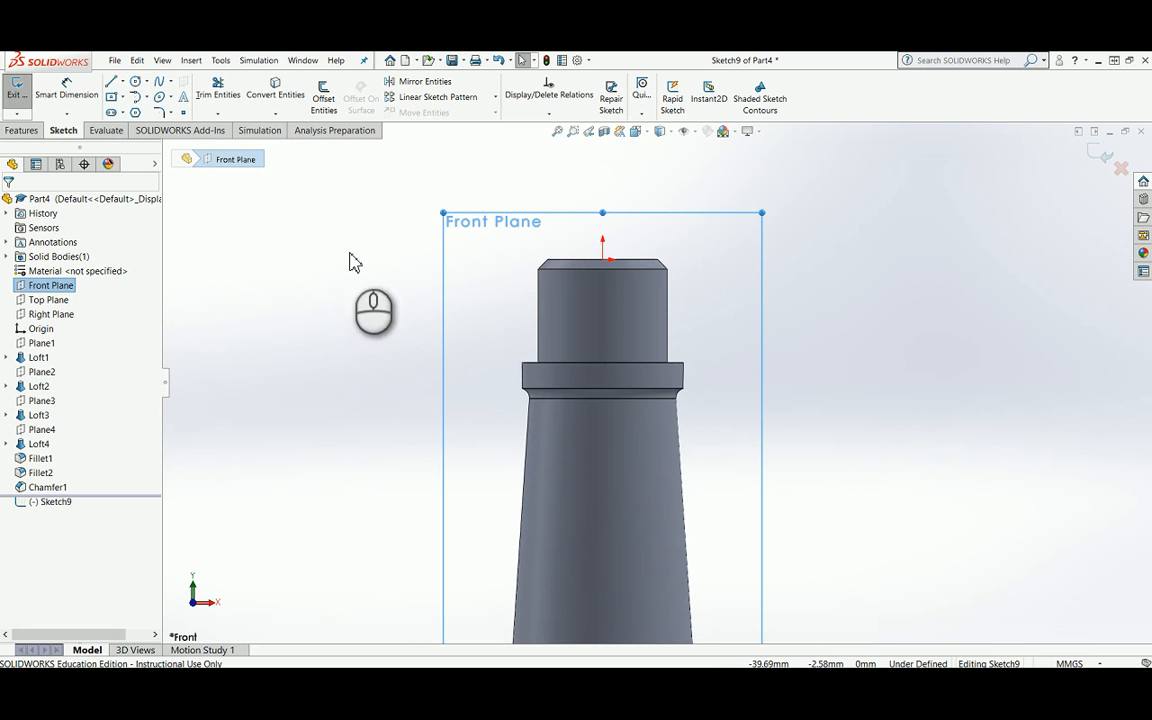
{"action": "left_click", "coordinate": [124, 82]}
{"action": "left_click", "coordinate": [146, 111]}
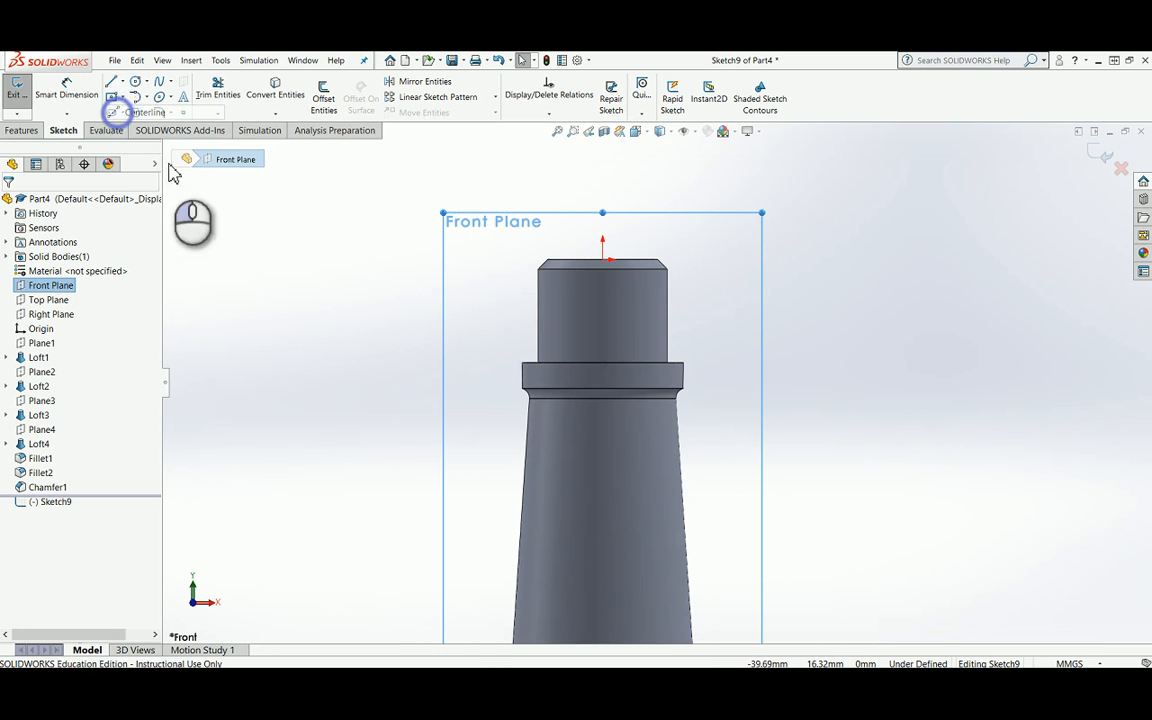
{"action": "left_click", "coordinate": [603, 261]}
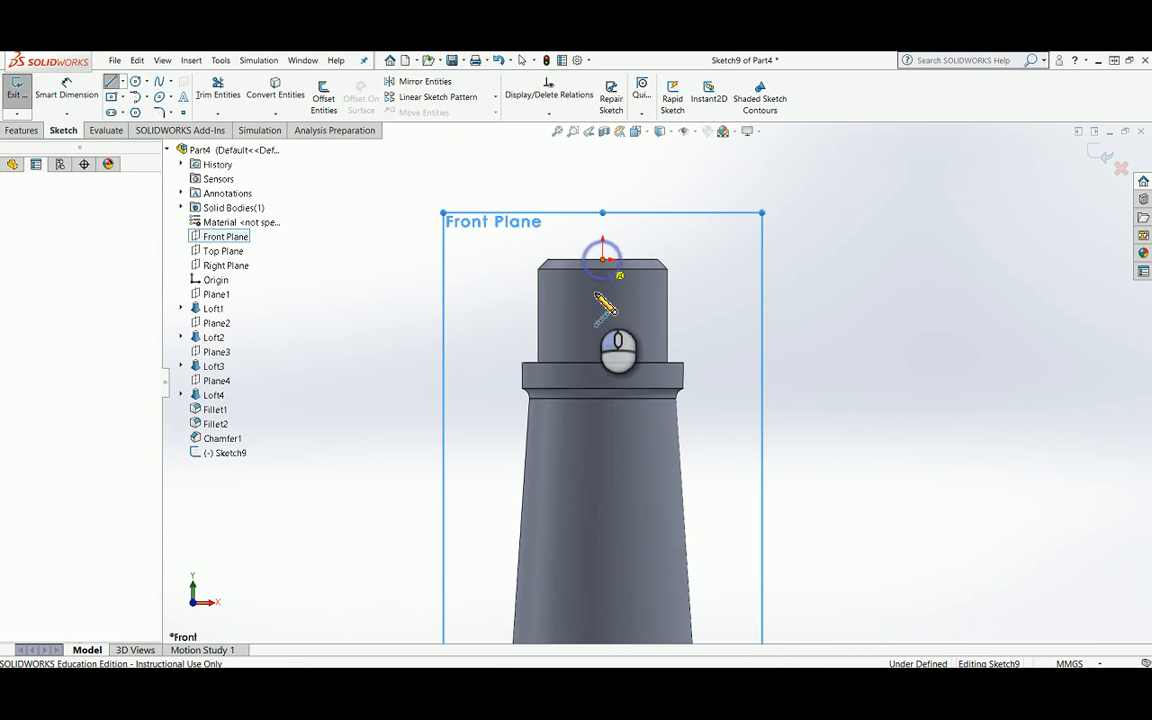
{"action": "left_click", "coordinate": [602, 548]}
{"action": "key", "text": "Escape"}
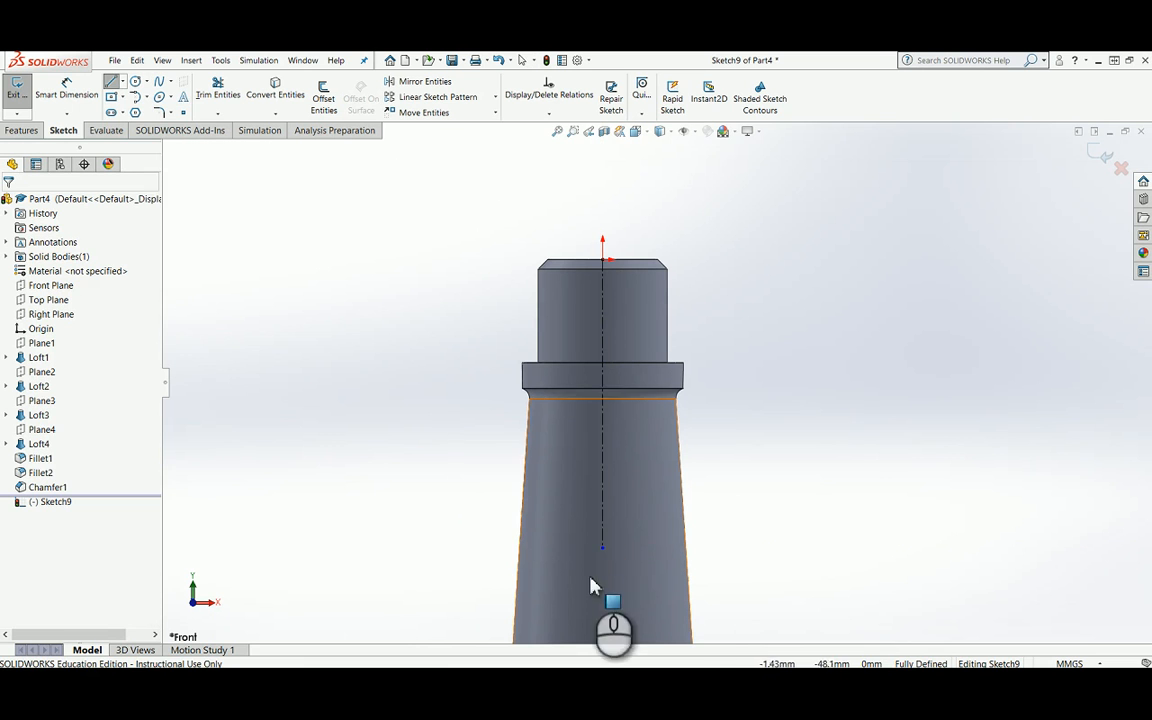
Step: Sketch a corner rectangle about 2 mm wide and 2.6 mm high inward from the left edge of the upper cylinder
{"action": "left_click", "coordinate": [125, 99]}
{"action": "left_click", "coordinate": [119, 114]}
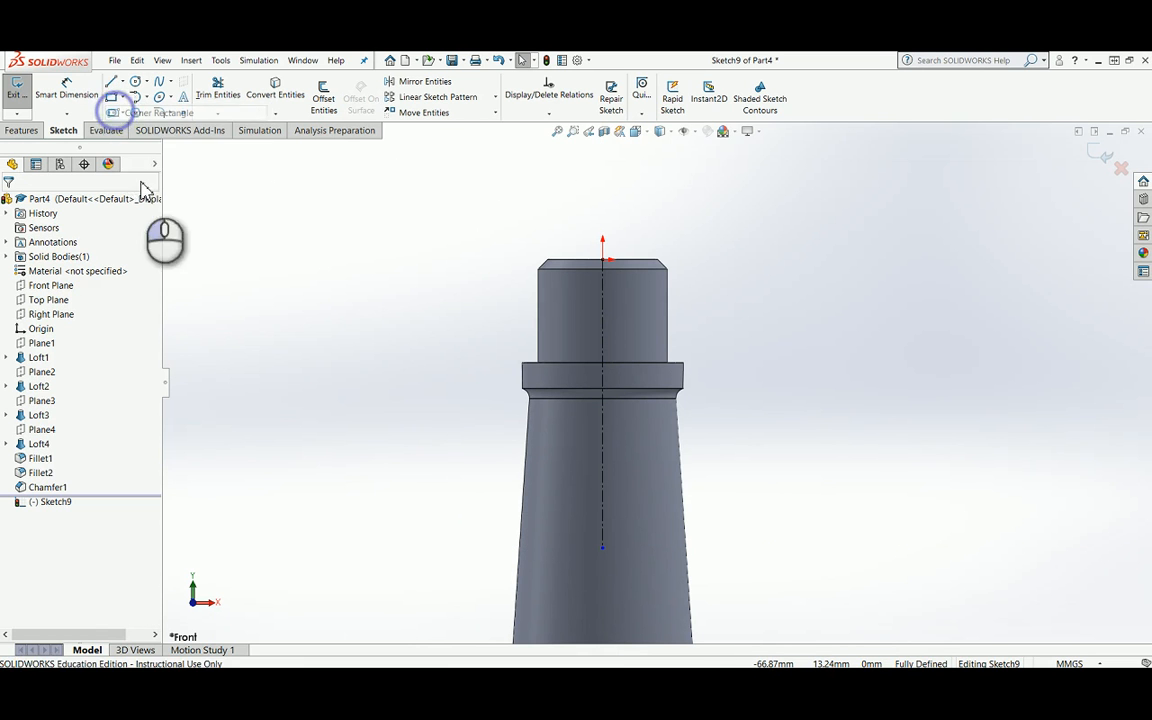
{"action": "scroll", "coordinate": [530, 320], "scroll_direction": "down", "scroll_amount": 2}
{"action": "scroll", "coordinate": [690, 400], "scroll_direction": "down", "scroll_amount": 2}
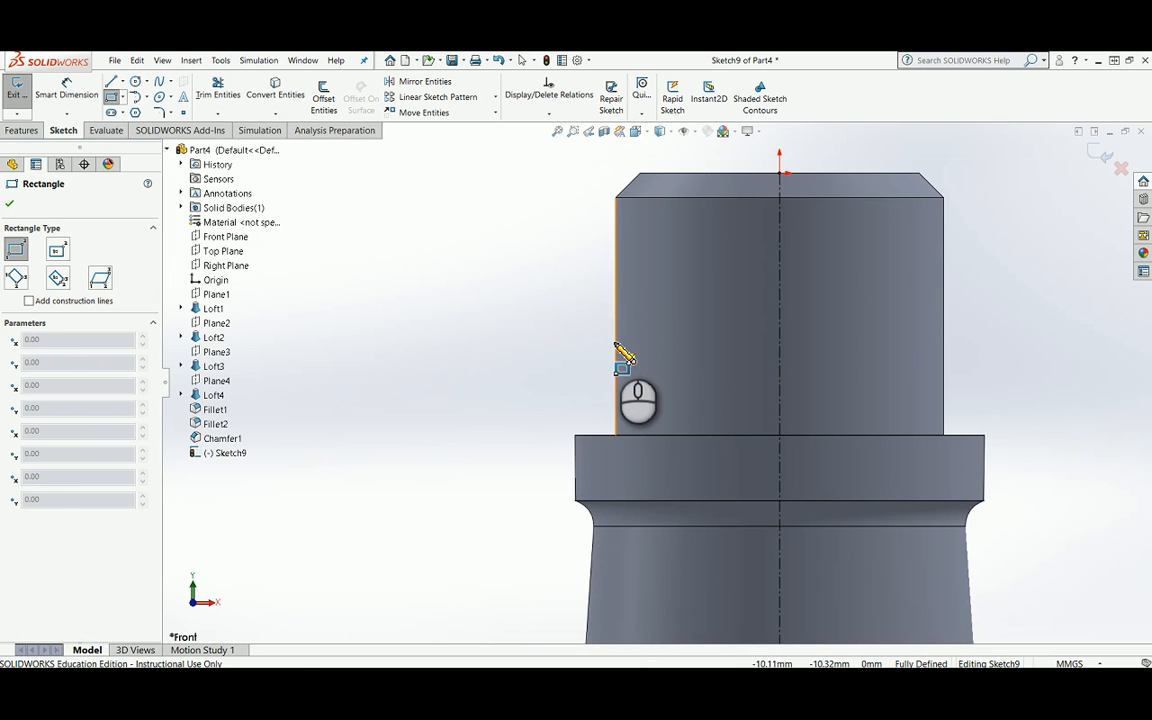
{"action": "left_click_drag", "start_coordinate": [616, 343], "coordinate": [648, 385]}
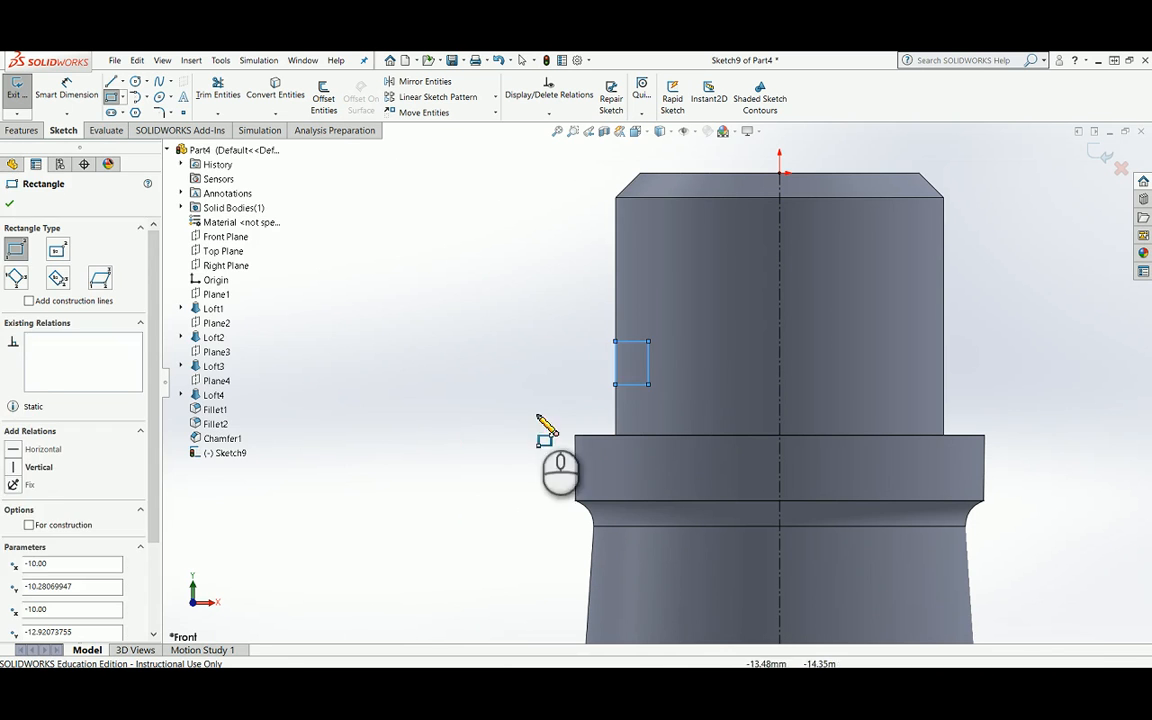
{"action": "key", "text": "Escape"}
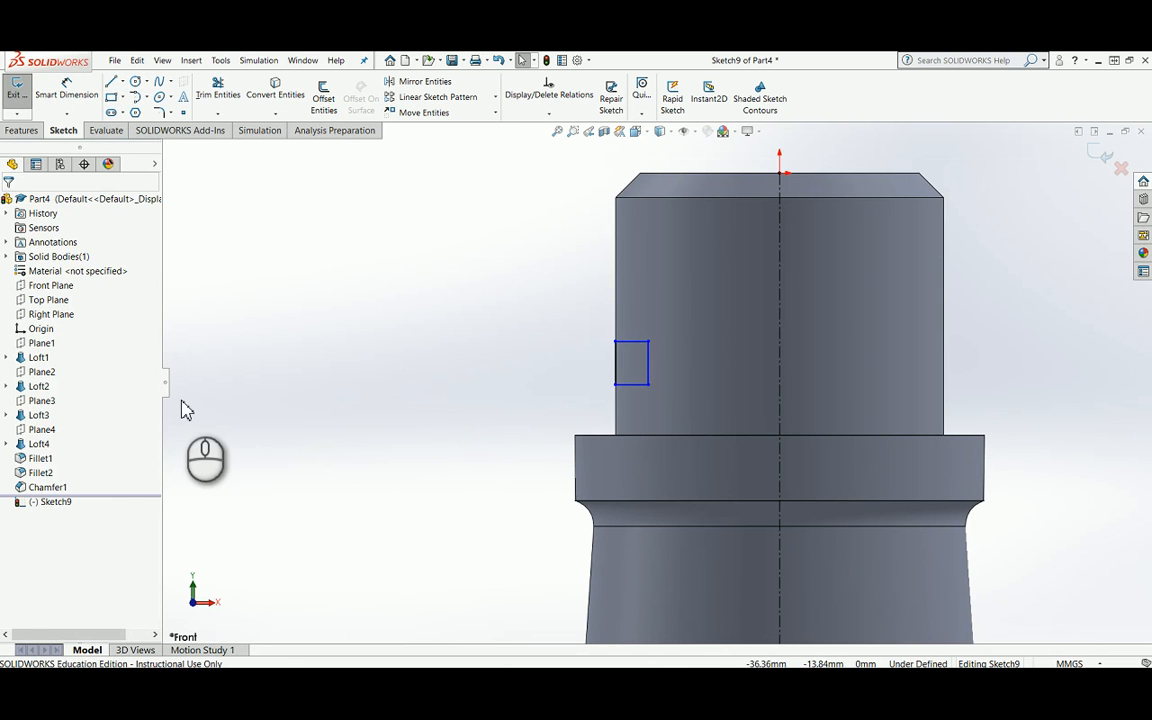
Step: Dimension the distance from the part's top edge to the rectangle's upper side as 10 mm
{"action": "left_click", "coordinate": [66, 90]}
{"action": "left_click", "coordinate": [651, 174]}
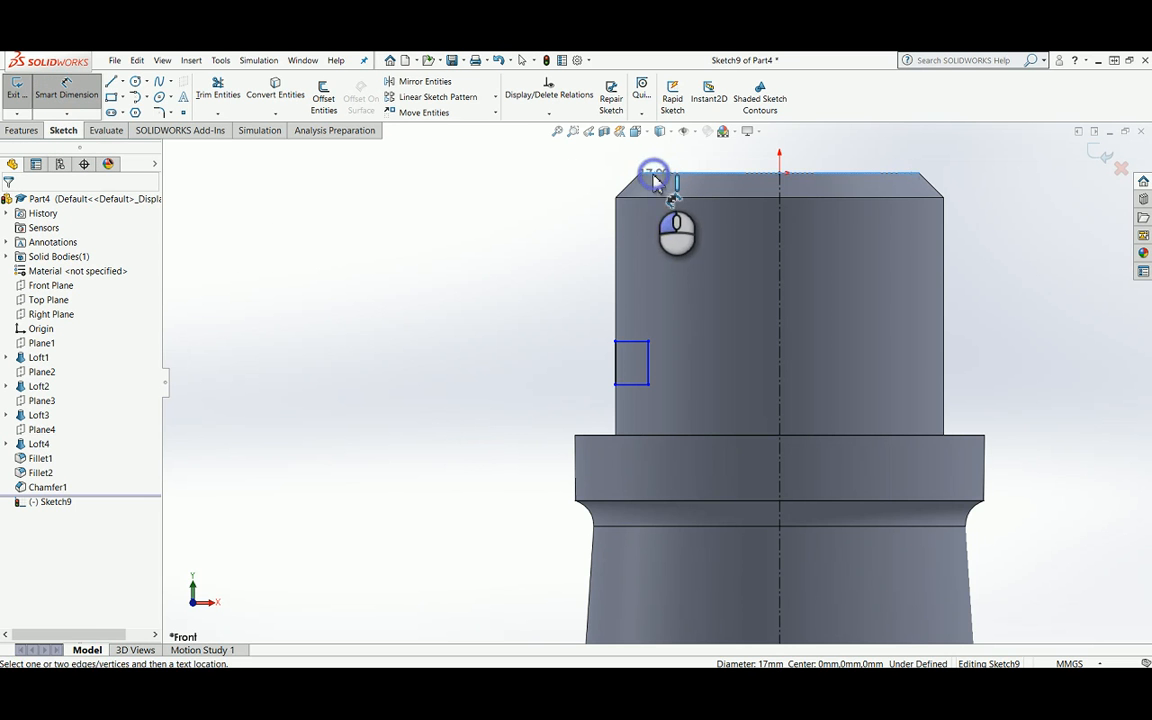
{"action": "left_click", "coordinate": [630, 341]}
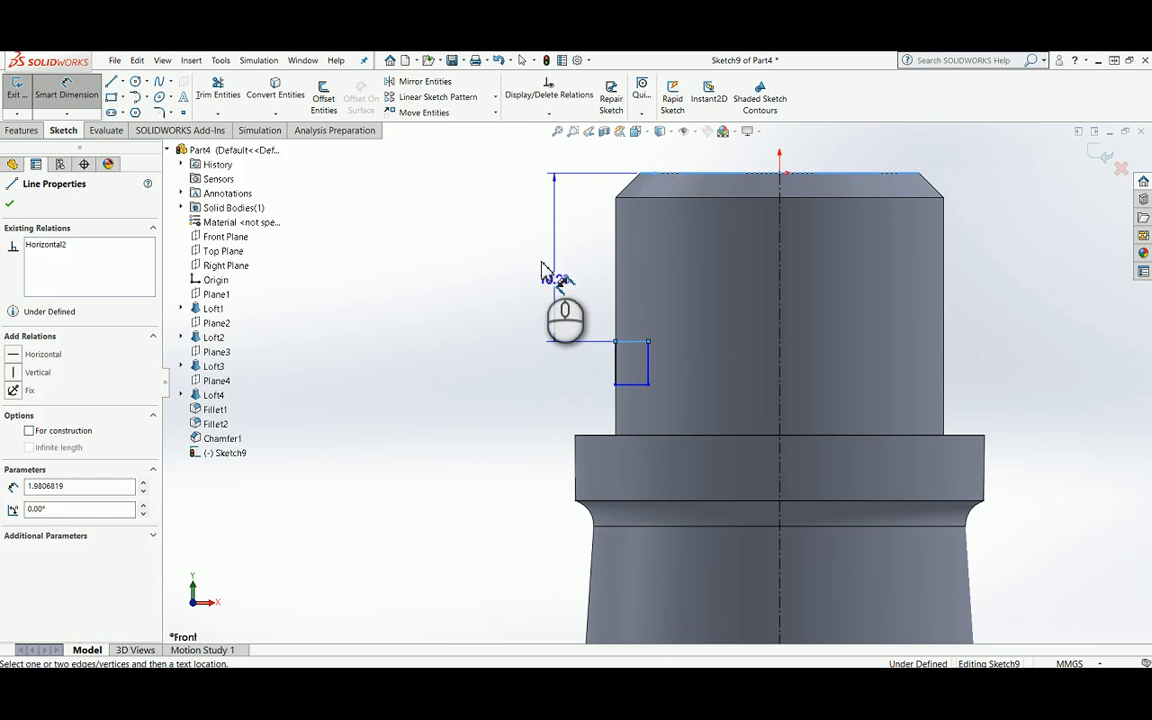
{"action": "left_click", "coordinate": [540, 270]}
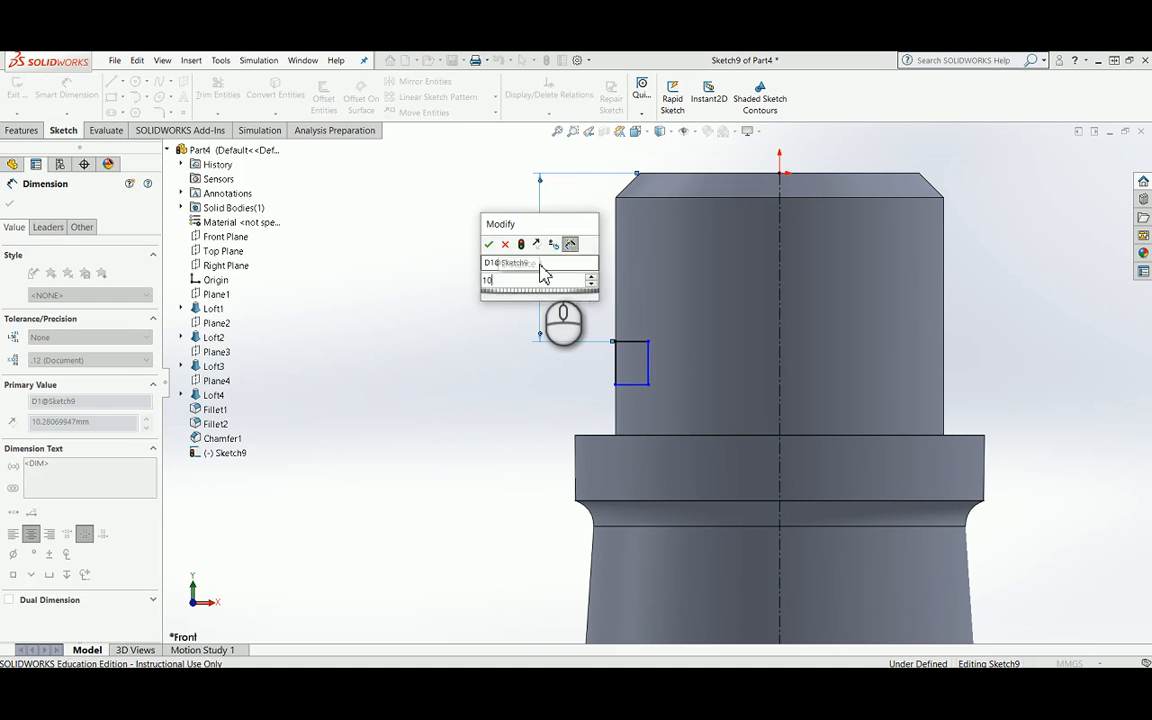
{"action": "type", "text": "10"}
{"action": "key", "text": "Return"}
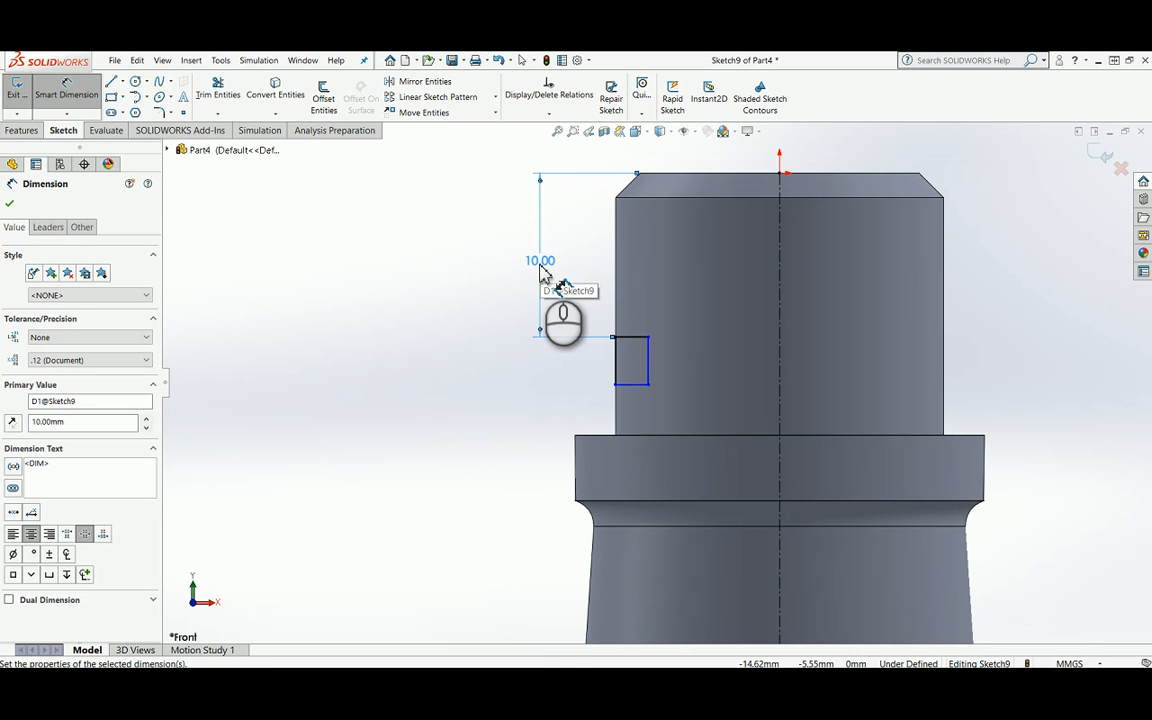
Step: Dimension the height of the rectangle as 3 mm
{"action": "left_click", "coordinate": [618, 358]}
{"action": "left_click", "coordinate": [558, 364]}
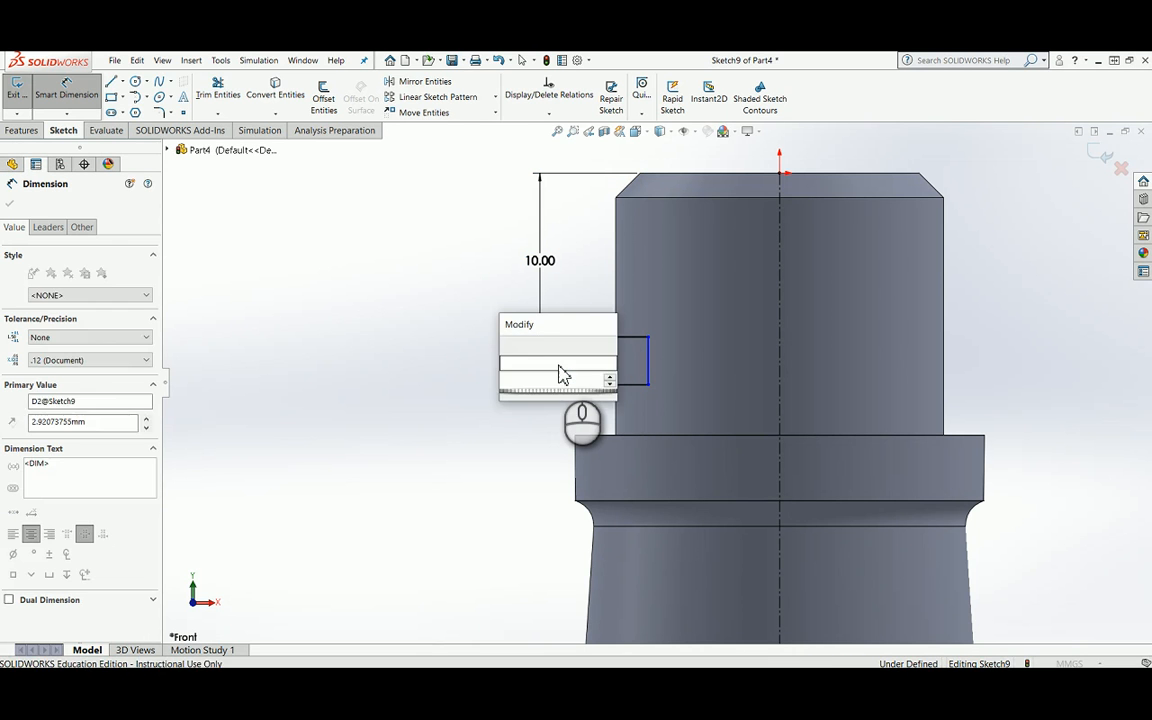
{"action": "type", "text": "3"}
{"action": "key", "text": "Return"}
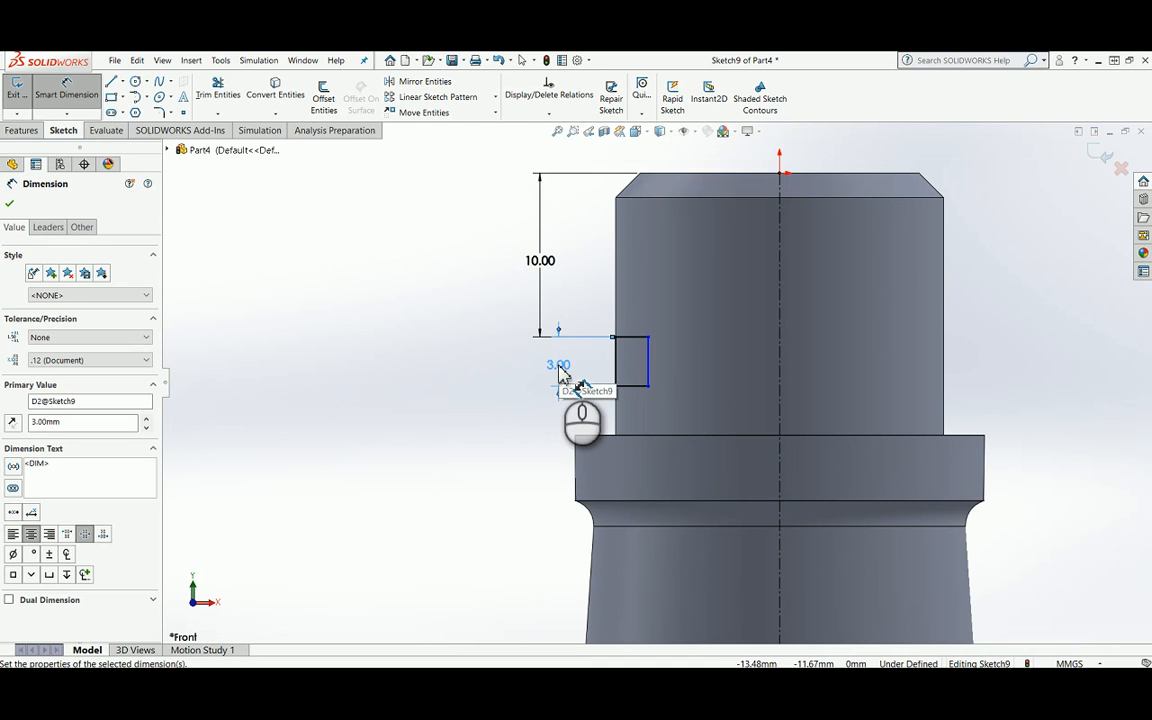
Step: Add an 18 mm diameter dimension between the rectangle's inner side and the centerline
{"action": "left_click", "coordinate": [648, 355]}
{"action": "left_click", "coordinate": [778, 354]}
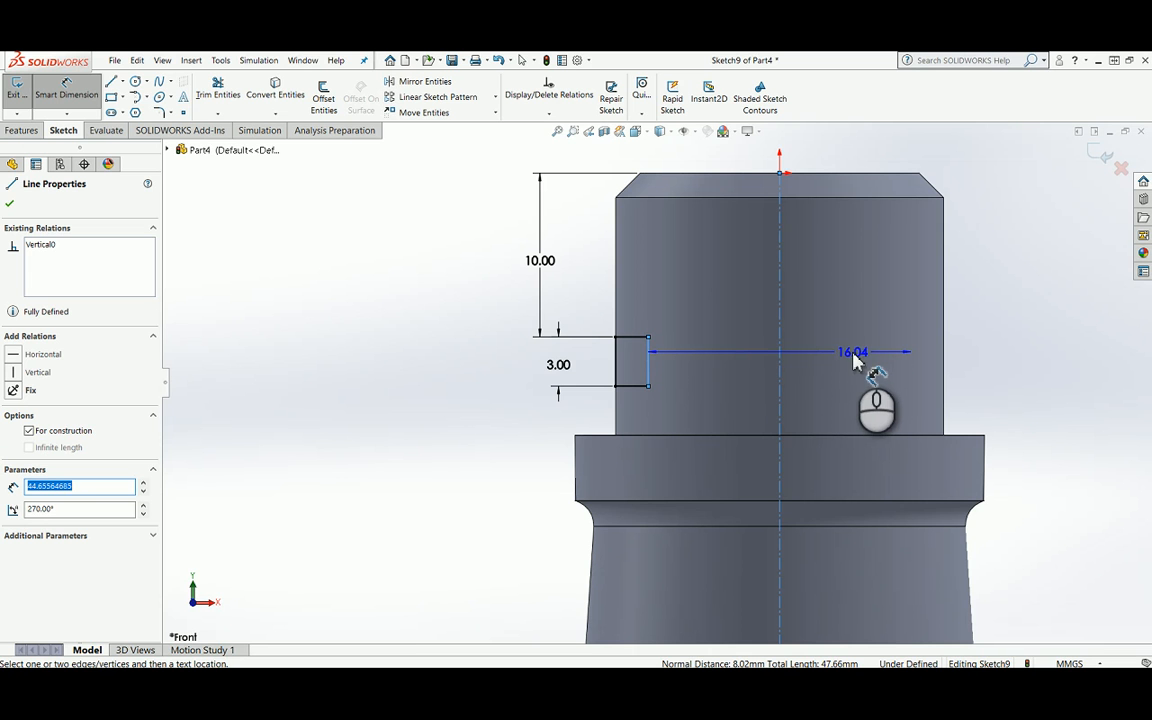
{"action": "left_click", "coordinate": [851, 362]}
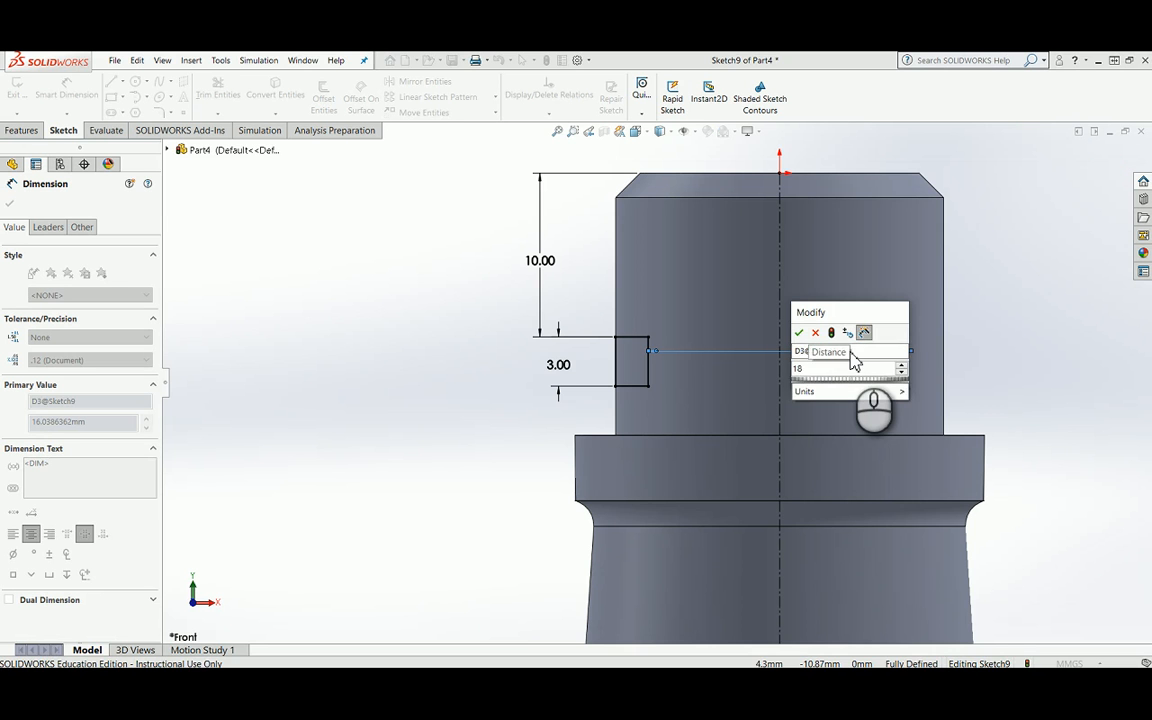
{"action": "type", "text": "18"}
{"action": "key", "text": "Return"}
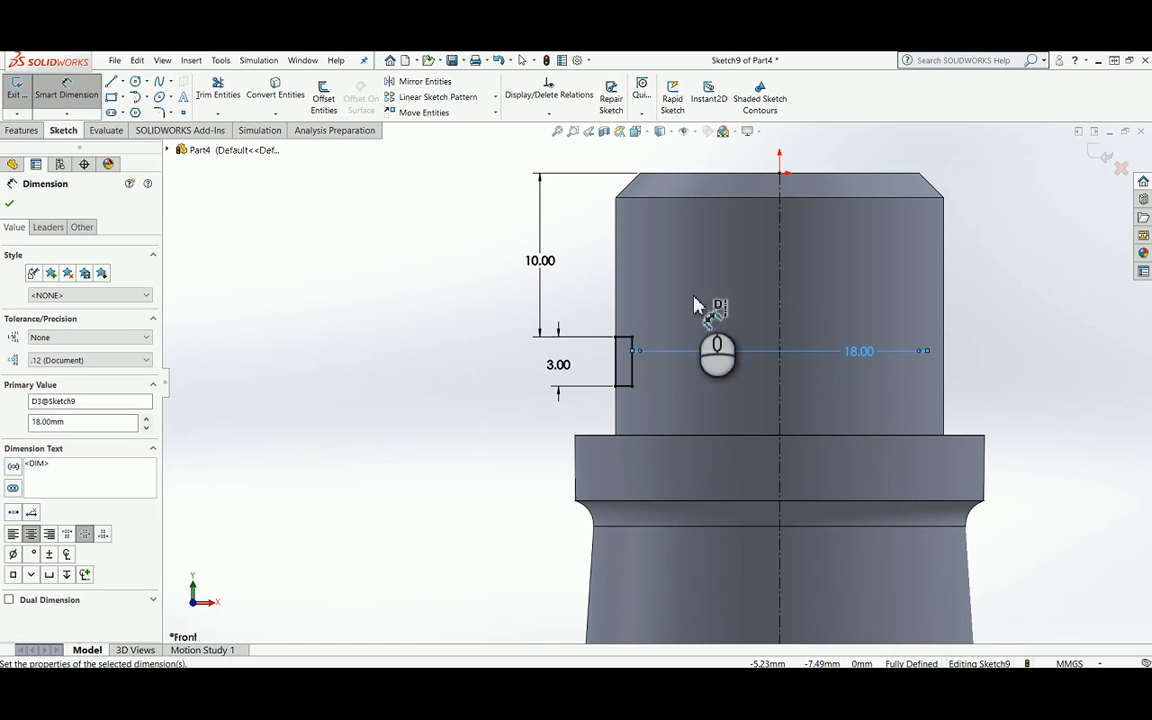
Step: Revolve-cut the rectangle 360 degrees around the centerline to form the groove, and switch to the isometric view
{"action": "left_click", "coordinate": [20, 131]}
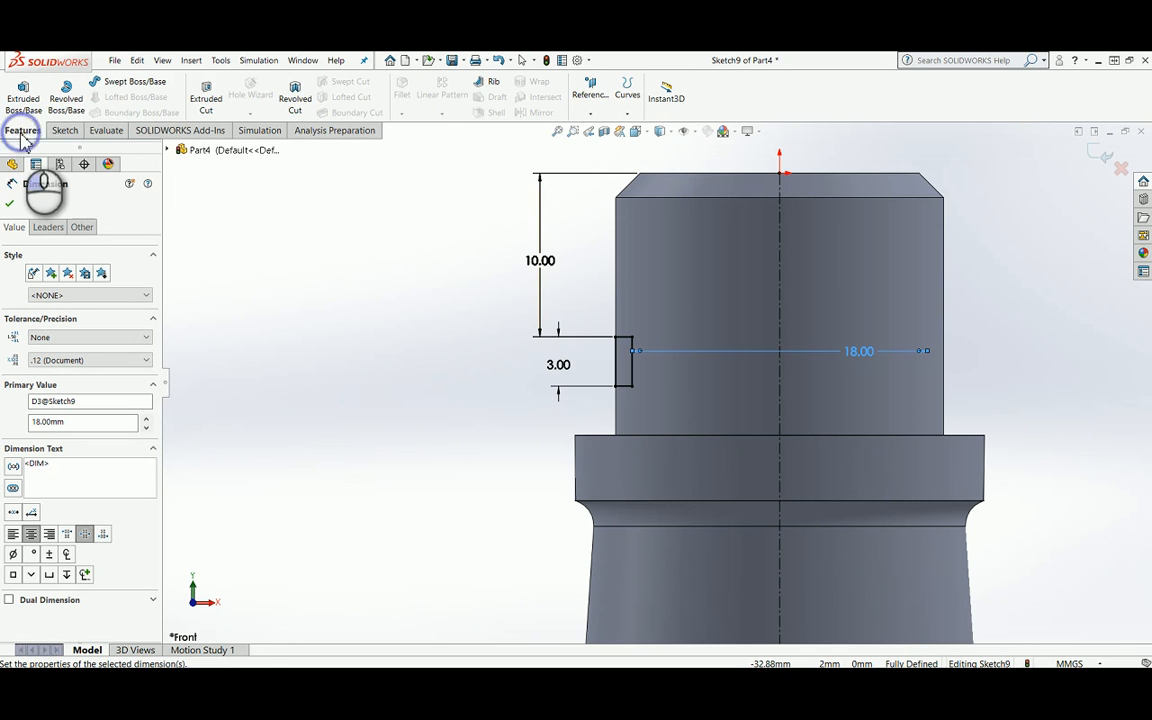
{"action": "left_click", "coordinate": [303, 102]}
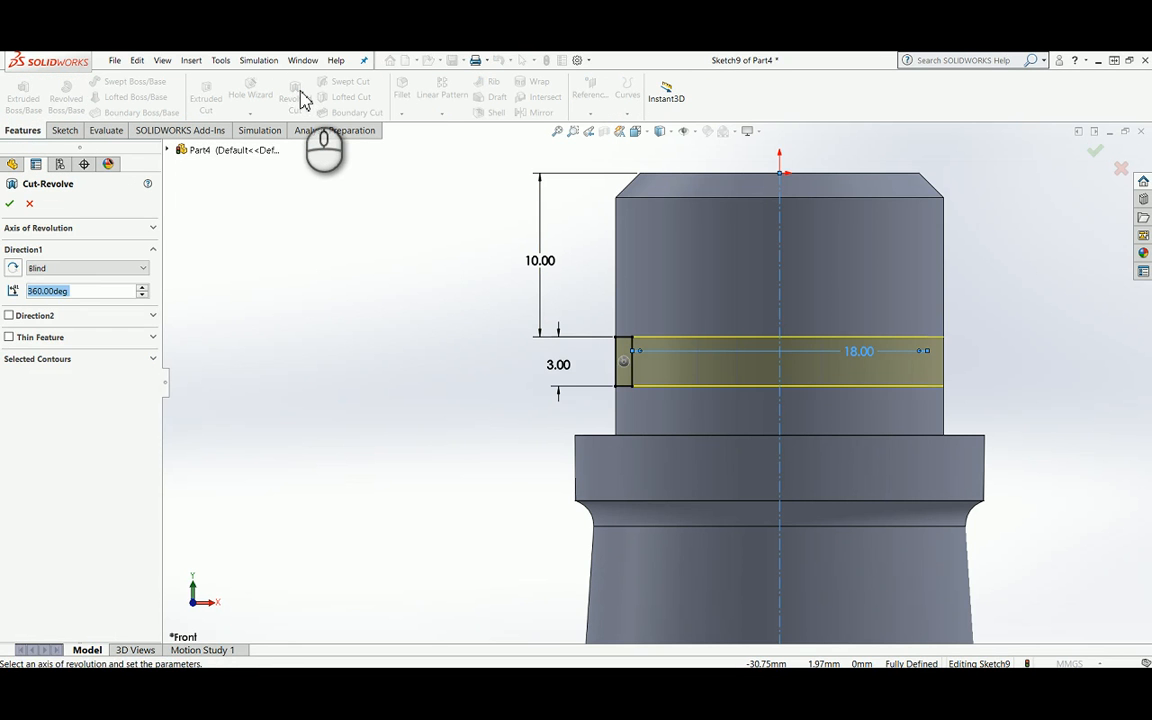
{"action": "left_click", "coordinate": [10, 204]}
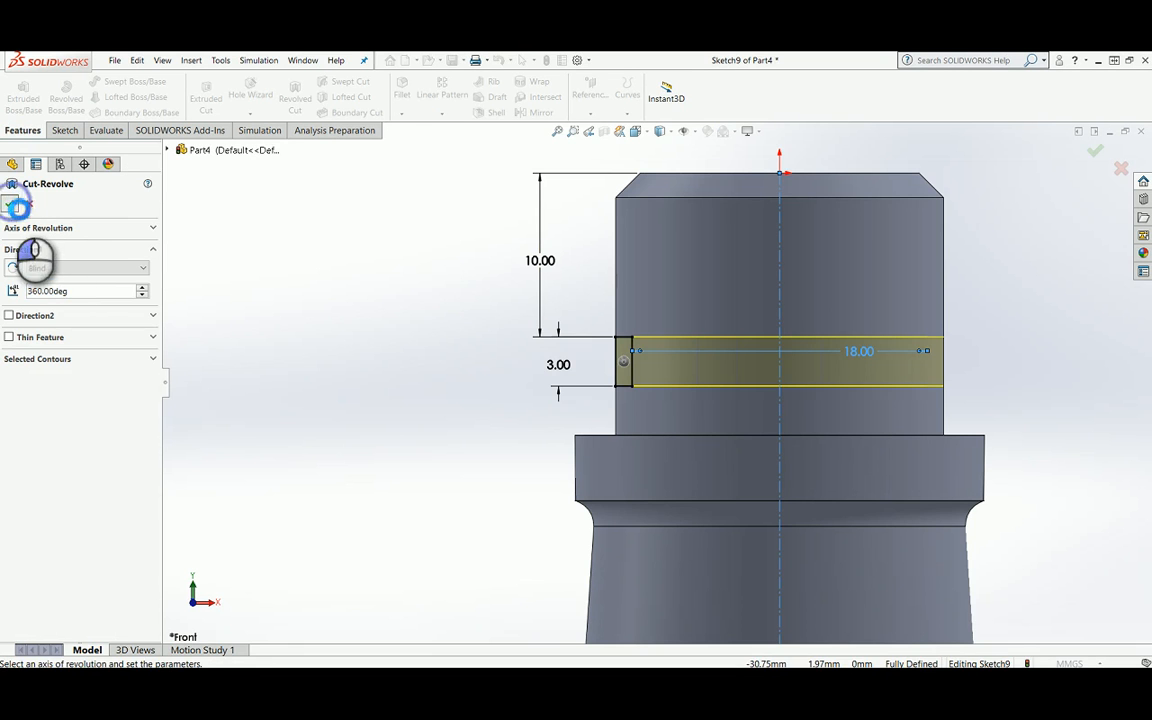
{"action": "scroll", "coordinate": [565, 328], "scroll_direction": "up", "scroll_amount": 3}
{"action": "scroll", "coordinate": [565, 328], "scroll_direction": "up", "scroll_amount": 2}
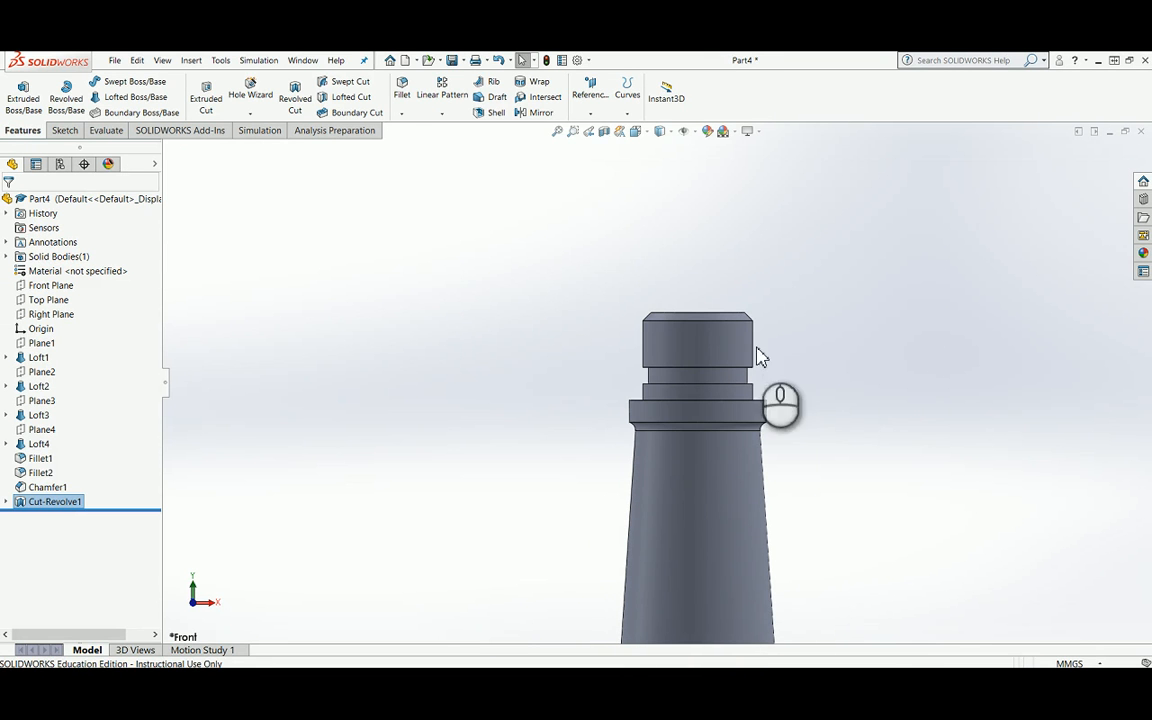
{"action": "key", "text": "space"}
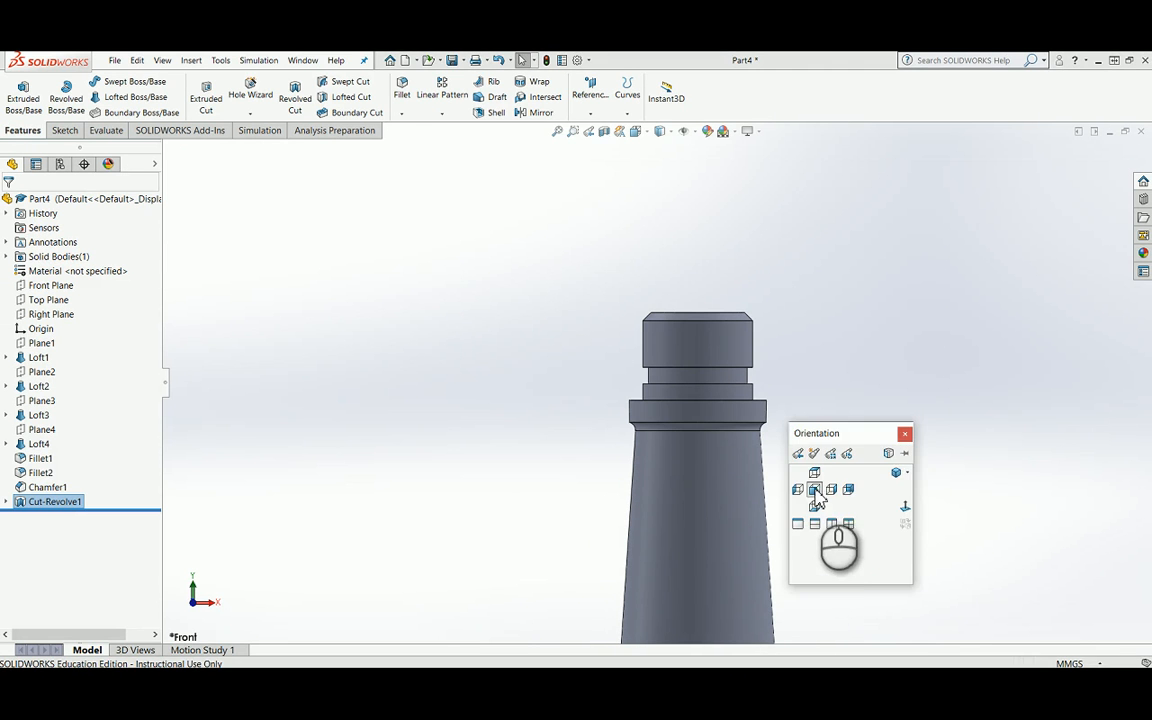
{"action": "left_click", "coordinate": [896, 473]}
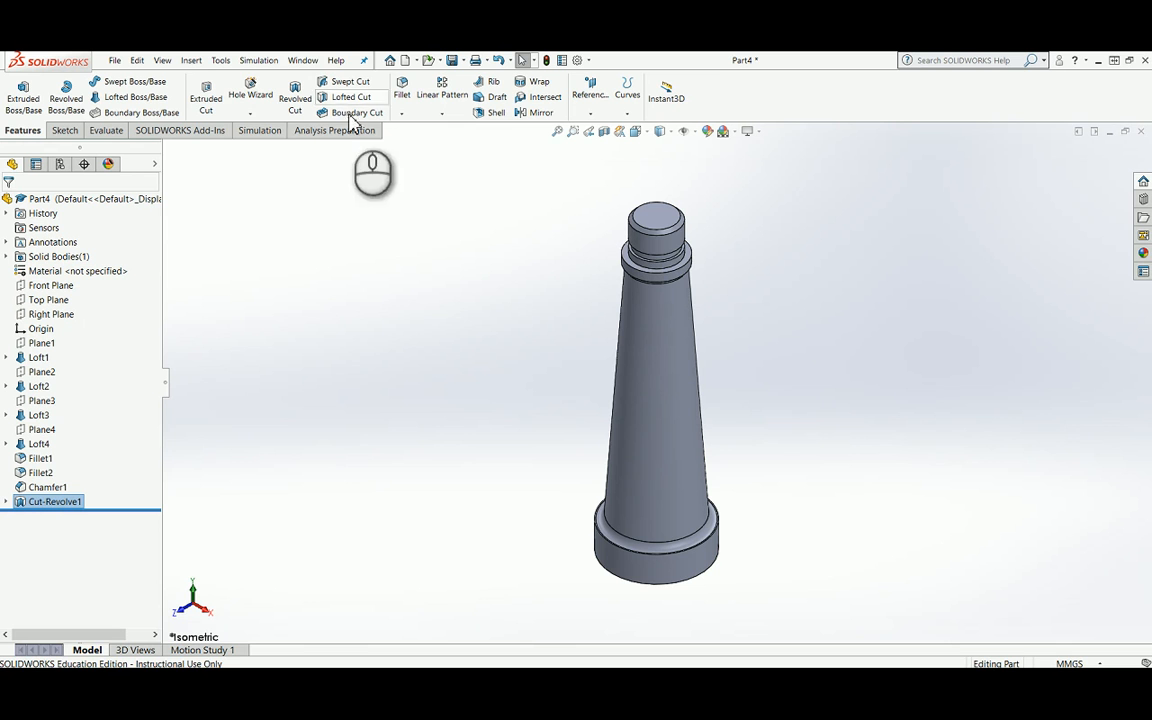
Step: Start a Hole Wizard hole of the plain Hole type with the ANSI Metric standard and Drill sizes type
{"action": "left_click", "coordinate": [250, 93]}
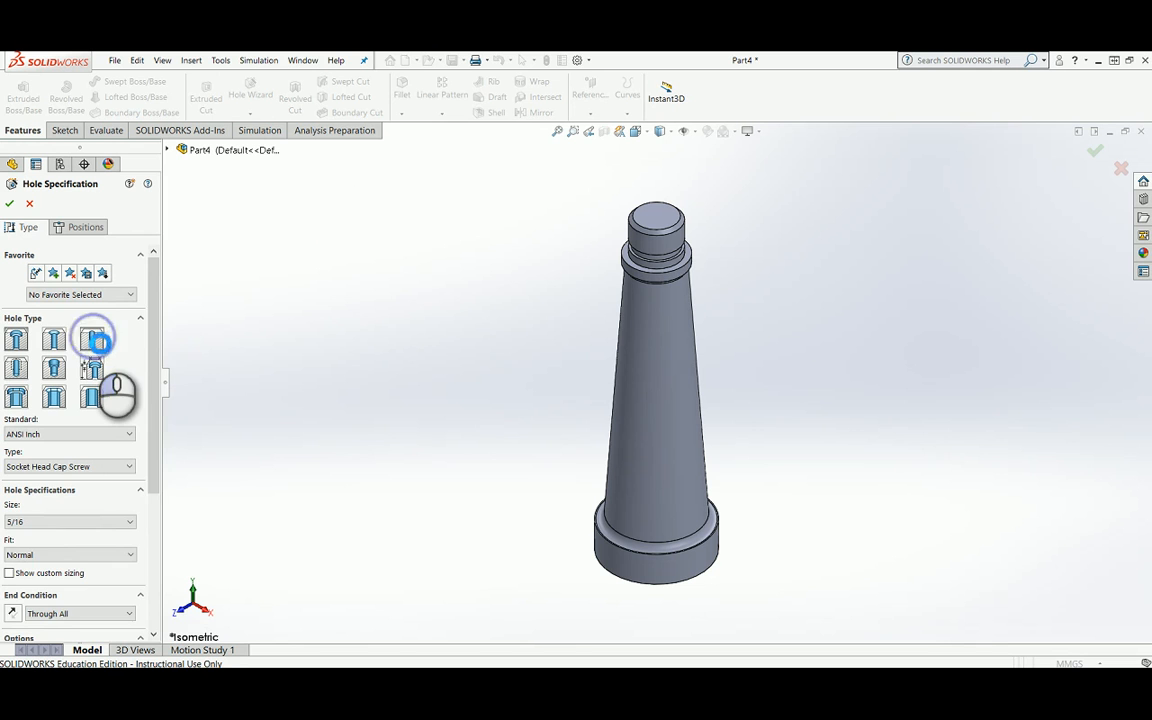
{"action": "left_click", "coordinate": [95, 341]}
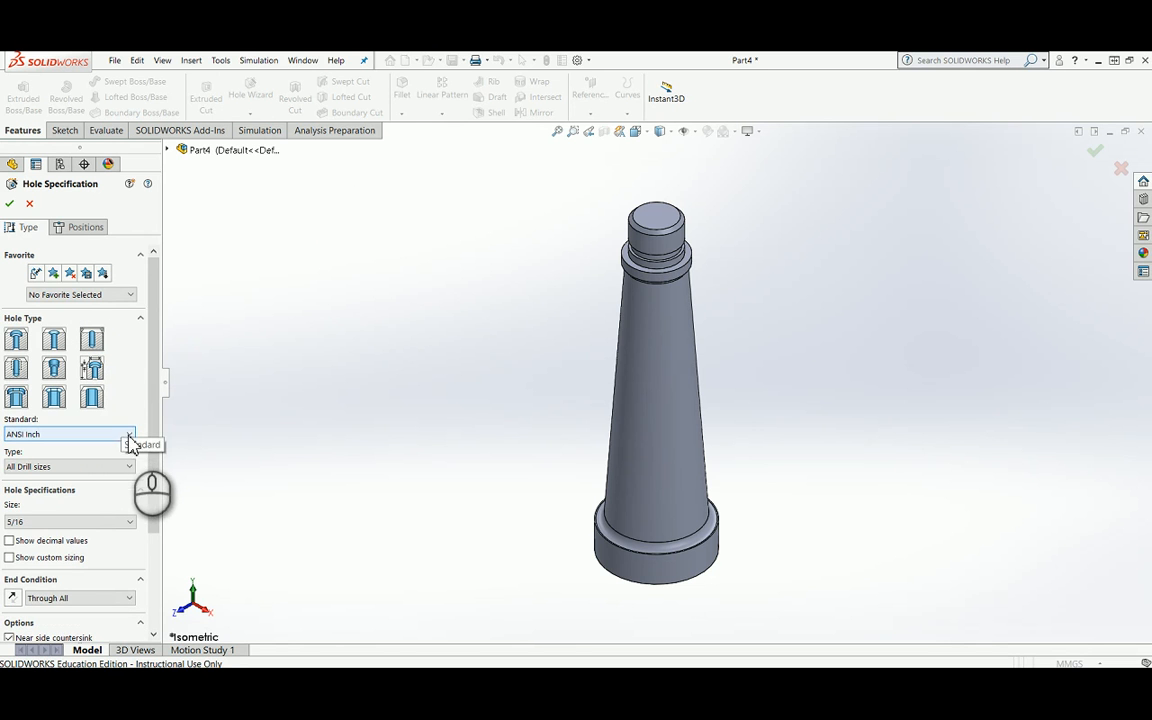
{"action": "left_click", "coordinate": [127, 434]}
{"action": "left_click", "coordinate": [104, 457]}
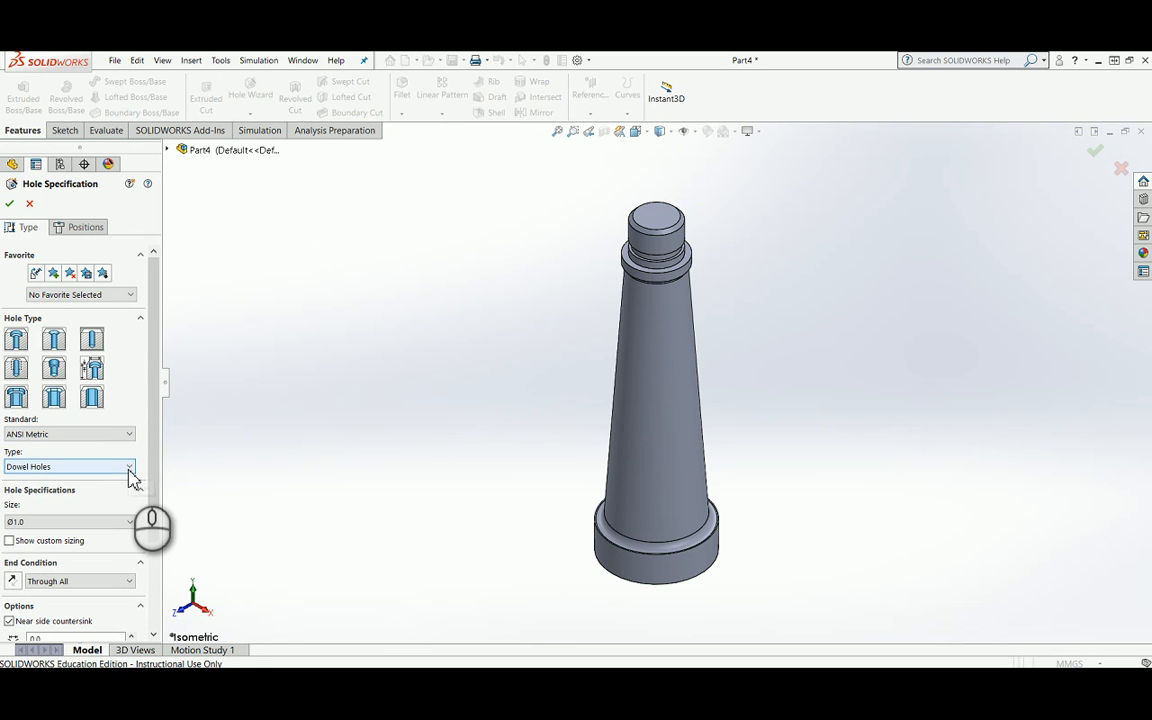
{"action": "left_click", "coordinate": [129, 468]}
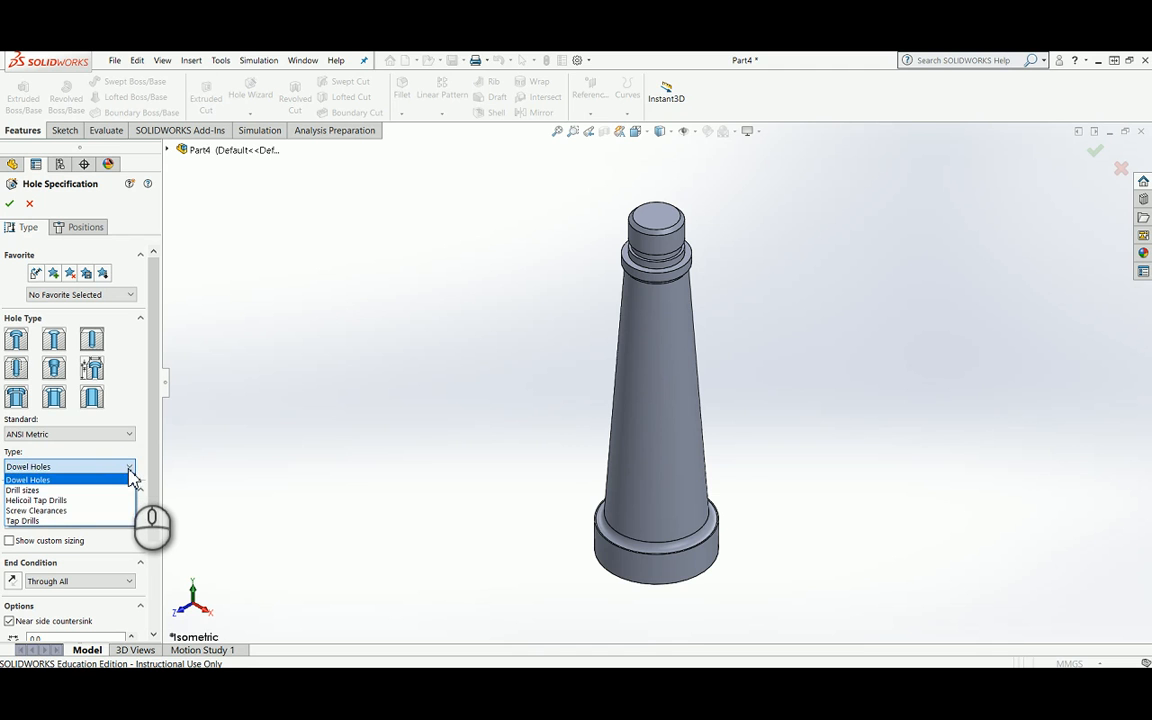
{"action": "left_click", "coordinate": [51, 490]}
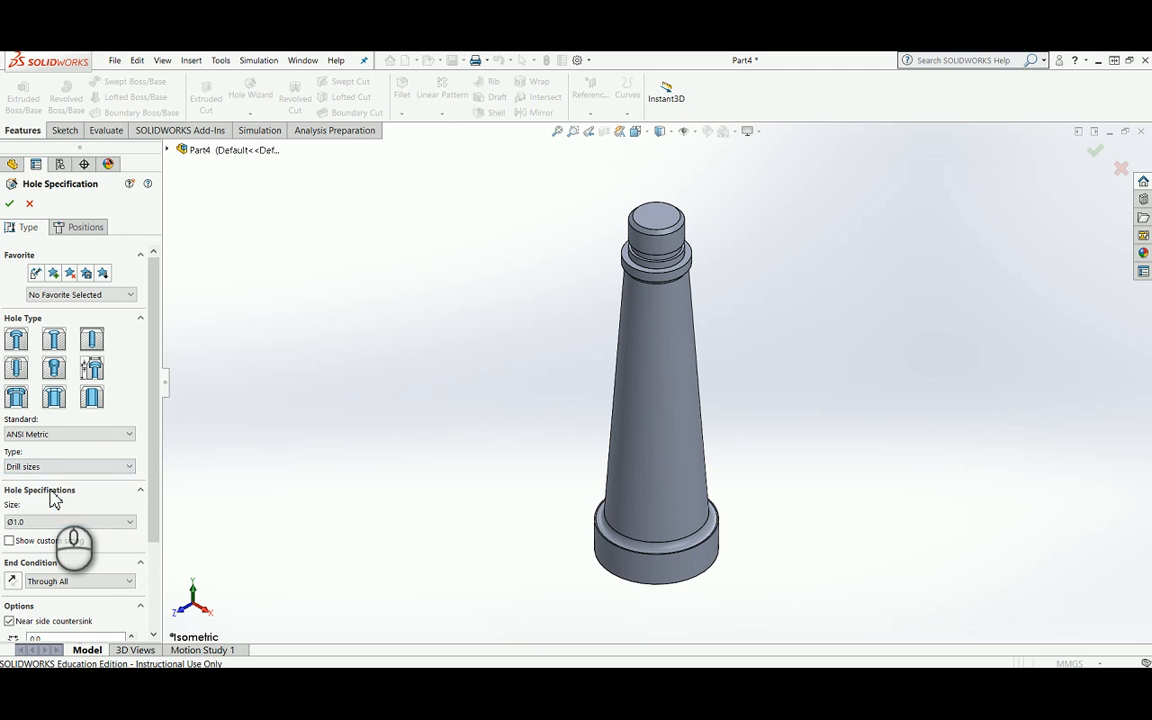
Step: Set the hole size to Ø12.5 and turn on custom sizing
{"action": "left_click", "coordinate": [131, 522]}
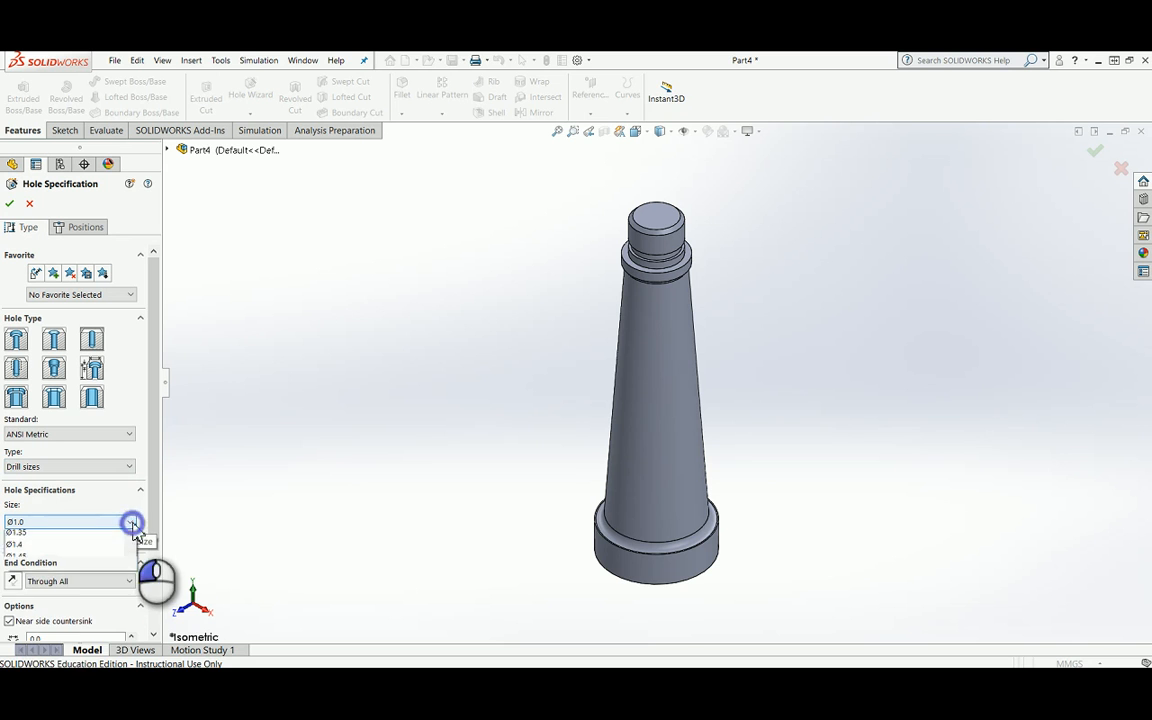
{"action": "scroll", "coordinate": [88, 560], "scroll_direction": "down", "scroll_amount": 4}
{"action": "scroll", "coordinate": [82, 568], "scroll_direction": "down", "scroll_amount": 12}
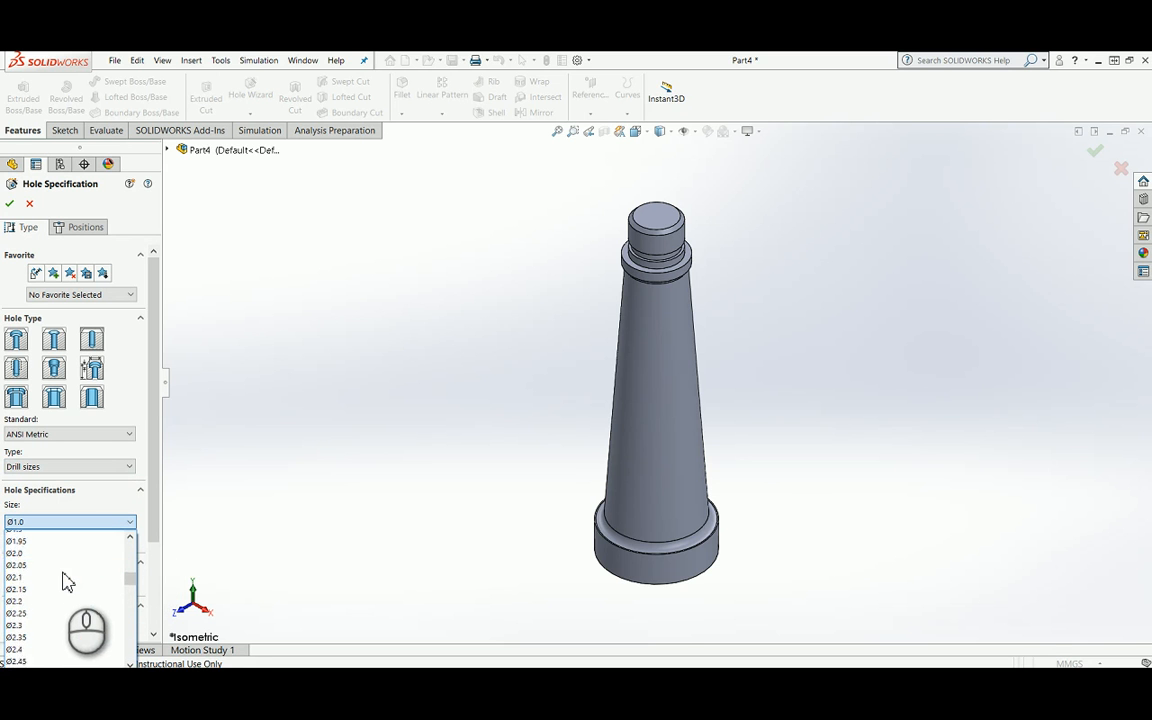
{"action": "scroll", "coordinate": [70, 593], "scroll_direction": "down", "scroll_amount": 10}
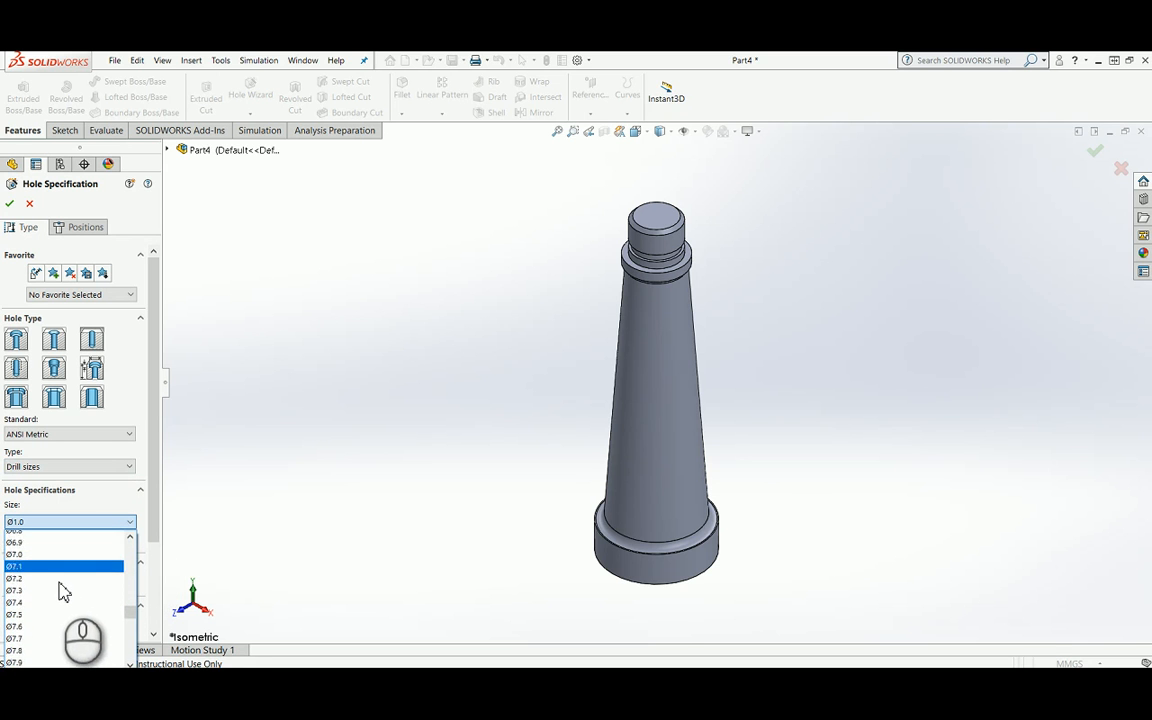
{"action": "scroll", "coordinate": [51, 600], "scroll_direction": "down", "scroll_amount": 2}
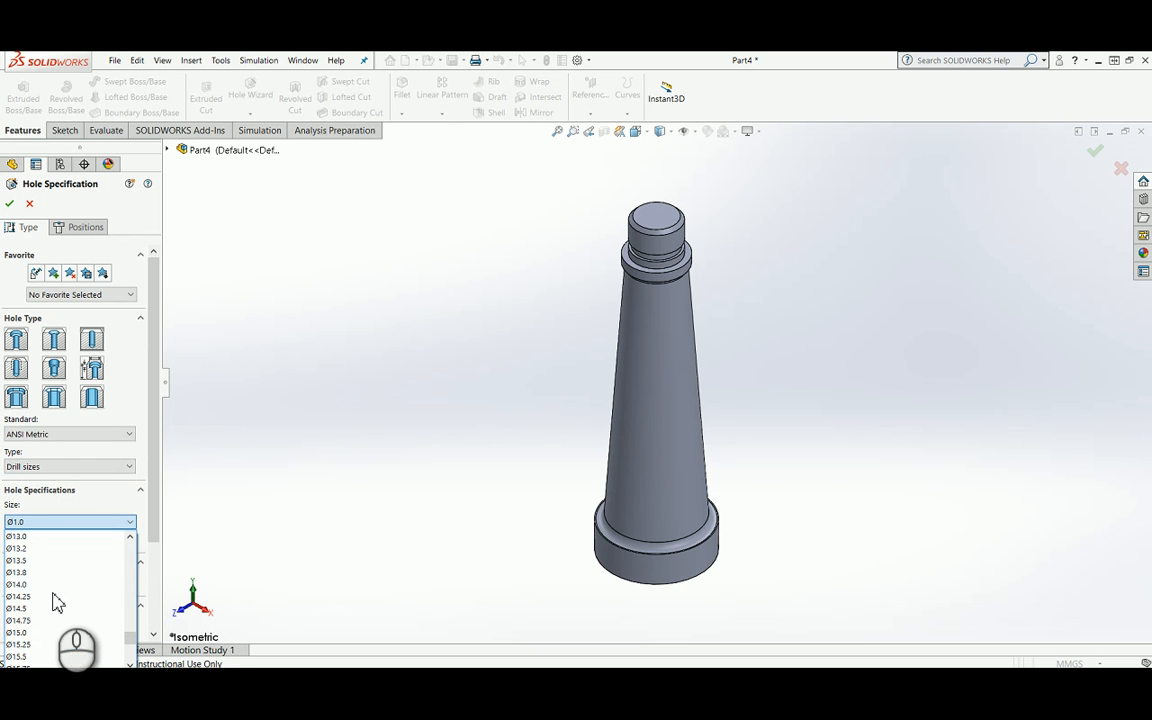
{"action": "left_click", "coordinate": [19, 549]}
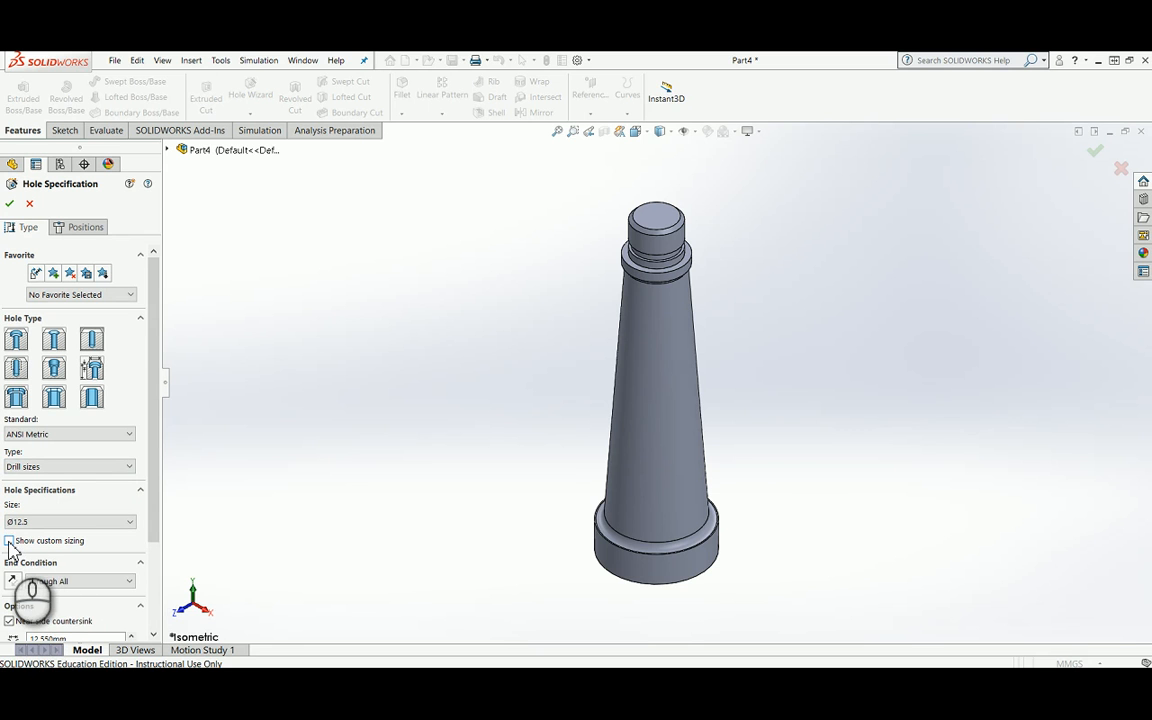
{"action": "left_click", "coordinate": [9, 542]}
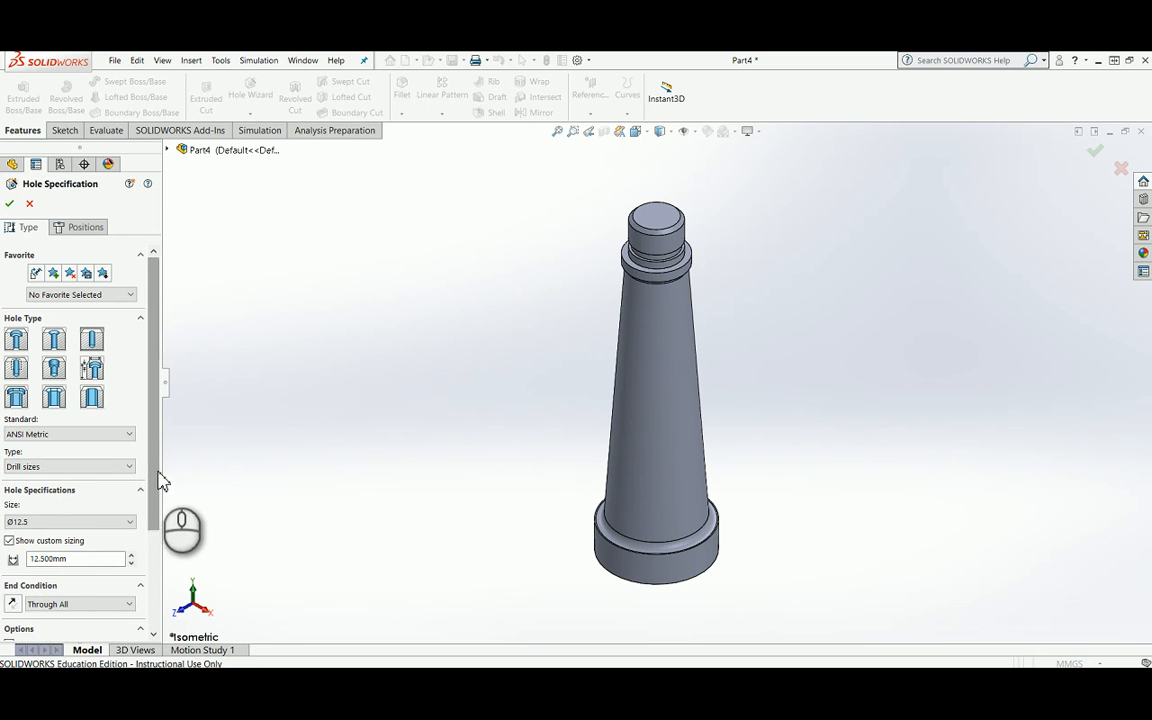
Step: Set the drilled hole's end condition to Blind with a depth of 65 mm
{"action": "left_click_drag", "start_coordinate": [157, 472], "coordinate": [155, 612]}
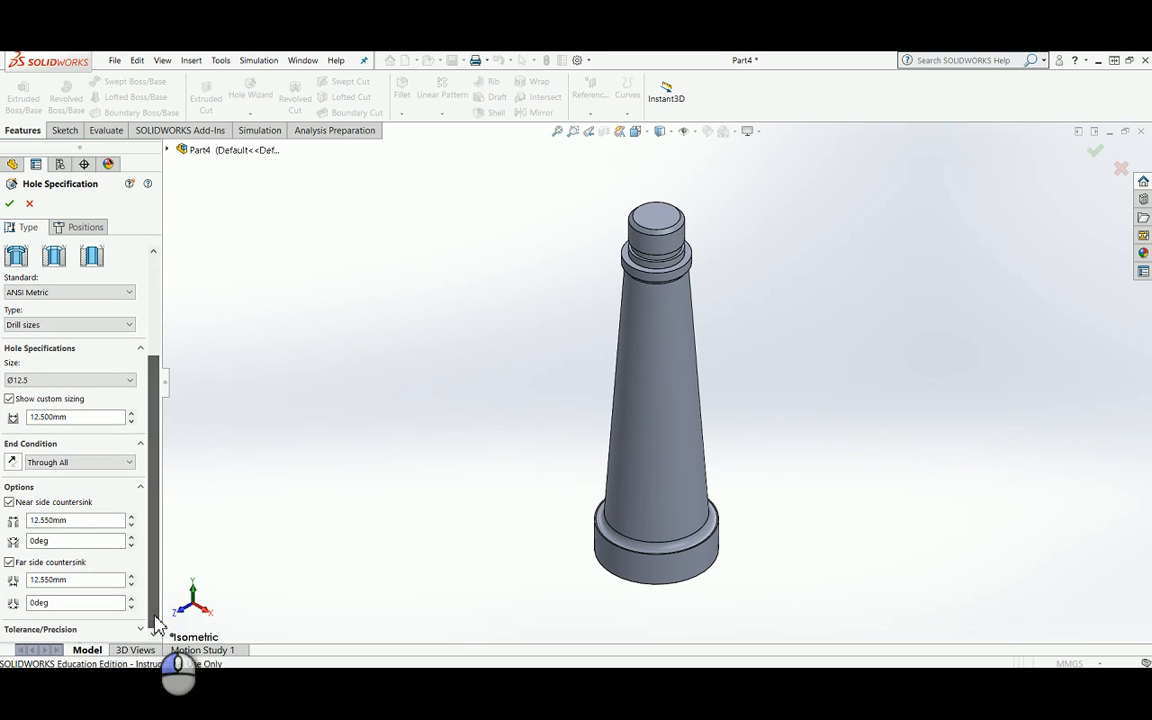
{"action": "left_click", "coordinate": [129, 463]}
{"action": "left_click", "coordinate": [100, 478]}
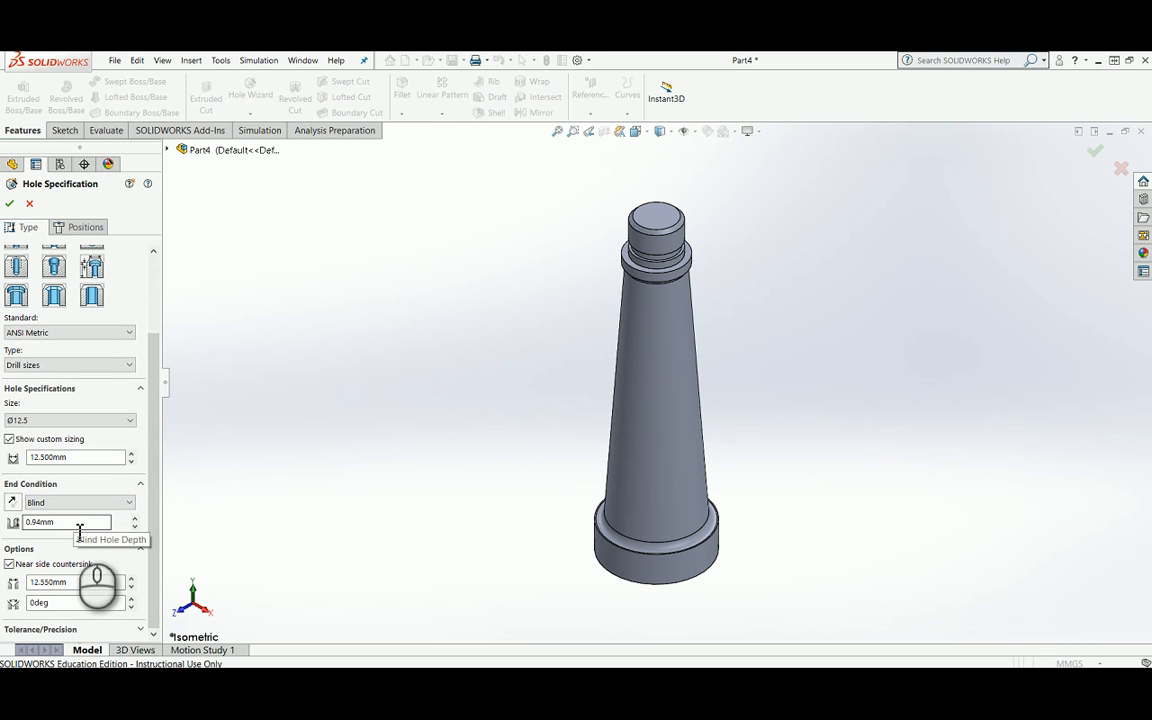
{"action": "left_click_drag", "start_coordinate": [79, 522], "coordinate": [26, 522]}
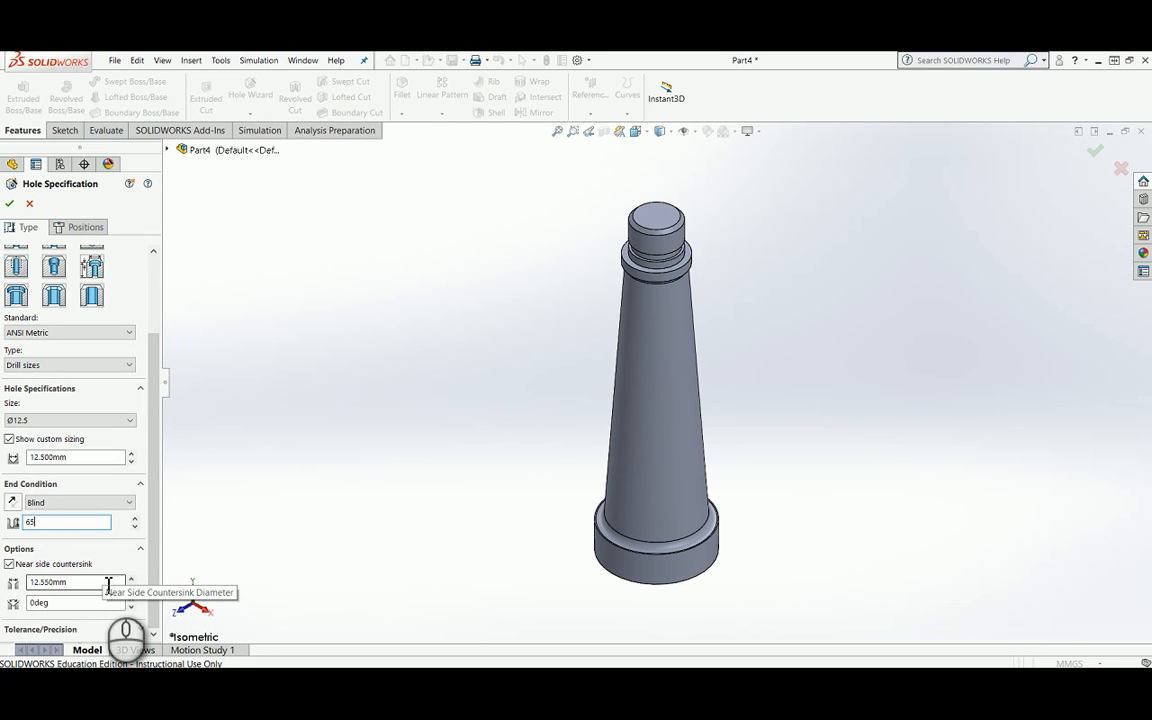
Step: Set the drilled hole's near side countersink to 14 mm diameter and a 90 degree angle
{"action": "left_click_drag", "start_coordinate": [95, 581], "coordinate": [26, 582]}
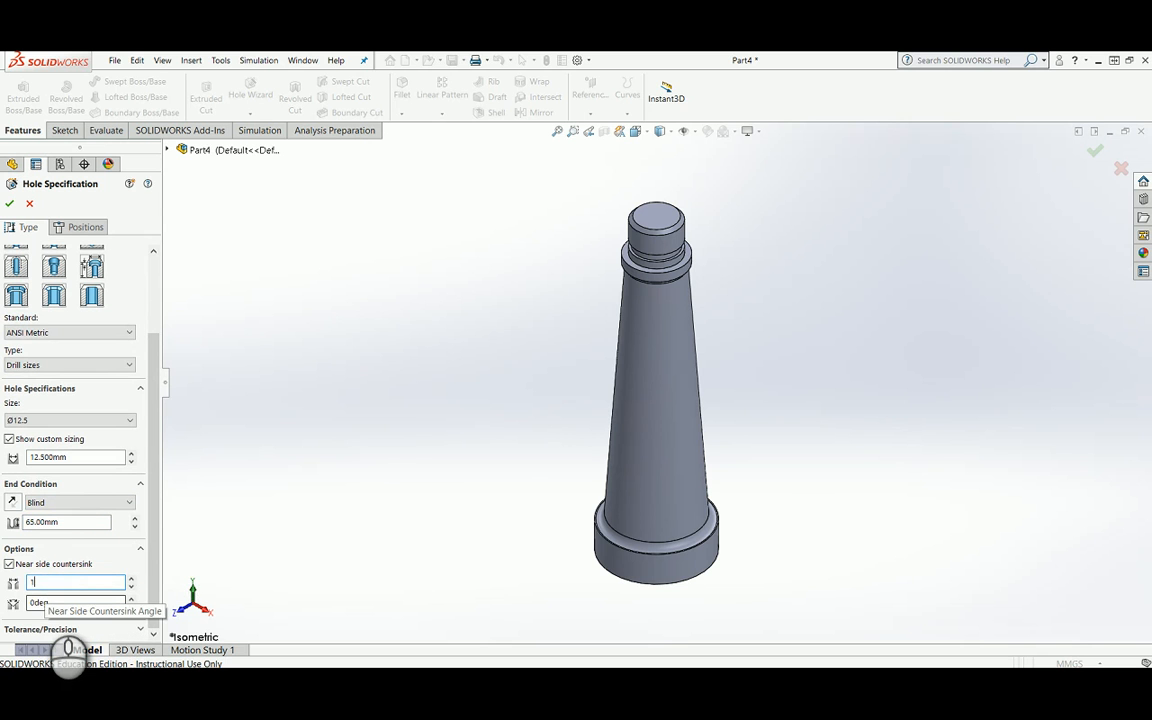
{"action": "type", "text": "14"}
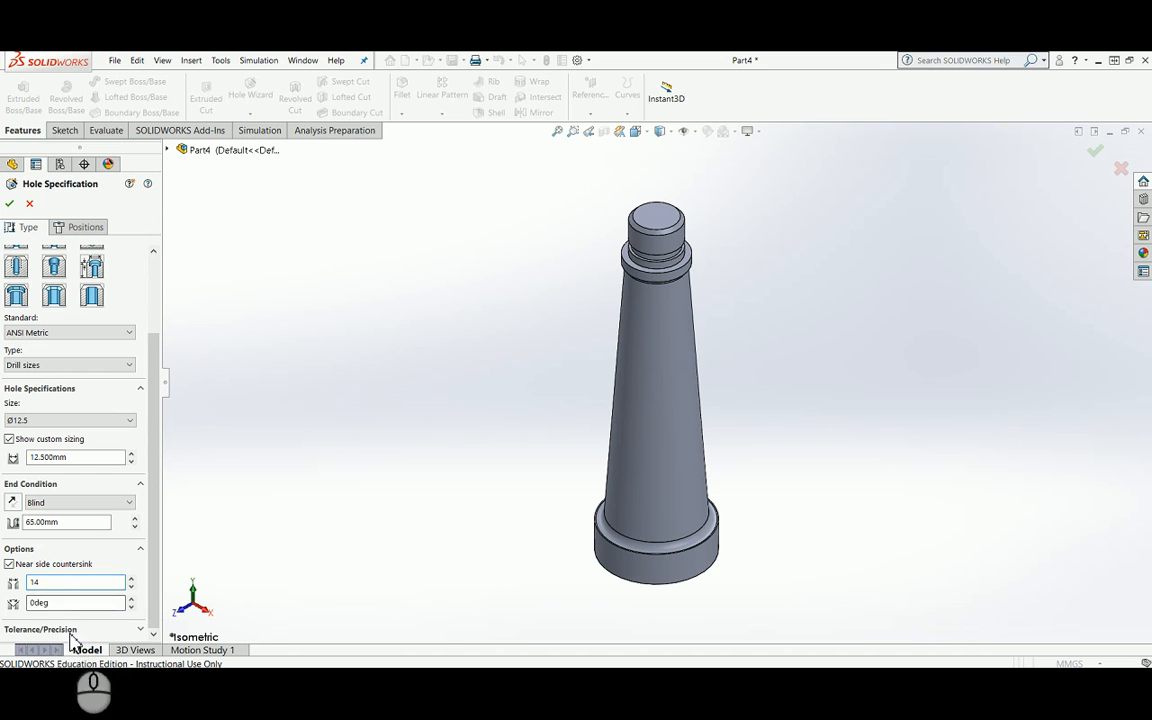
{"action": "left_click_drag", "start_coordinate": [75, 604], "coordinate": [22, 604]}
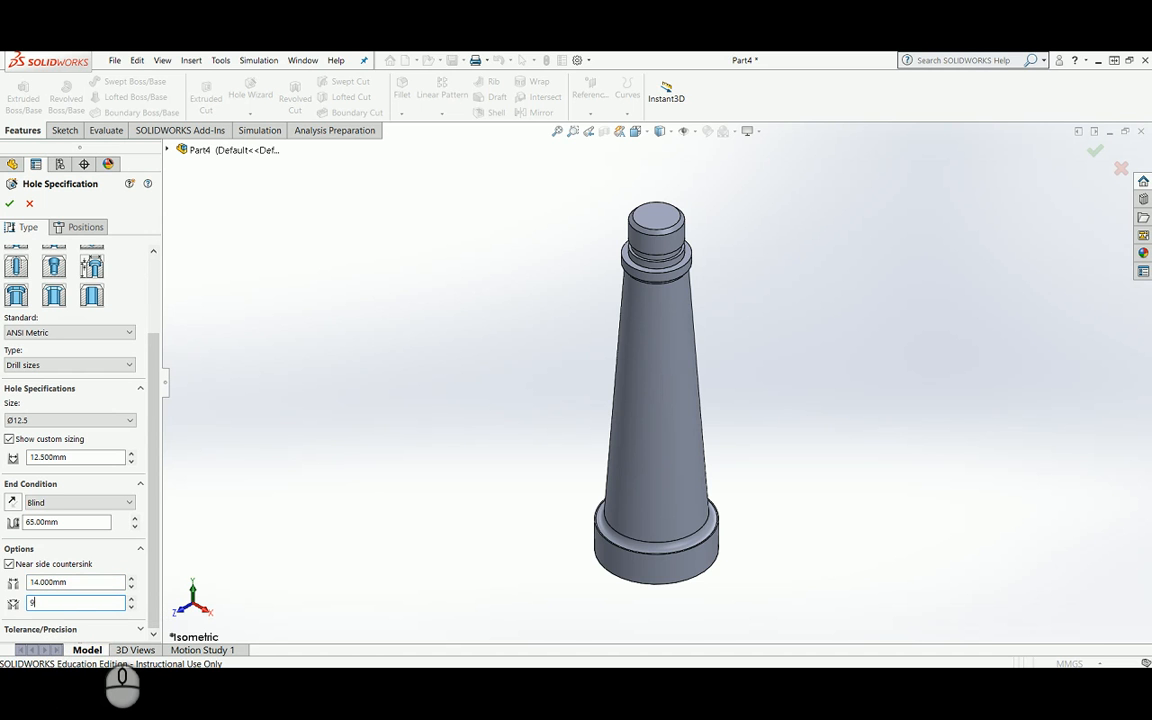
Step: Place the drilled hole at the centre of the upper cylinder's top face, and check it in a Front Plane section view
{"action": "left_click", "coordinate": [154, 471]}
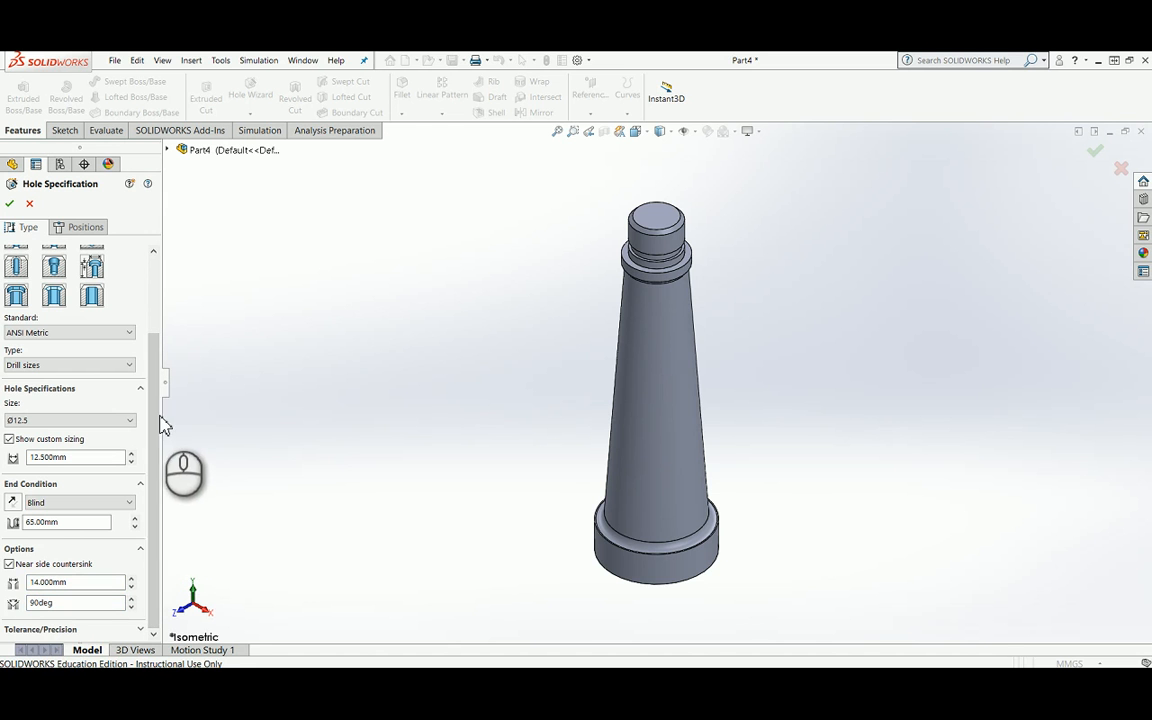
{"action": "left_click_drag", "start_coordinate": [158, 412], "coordinate": [150, 280]}
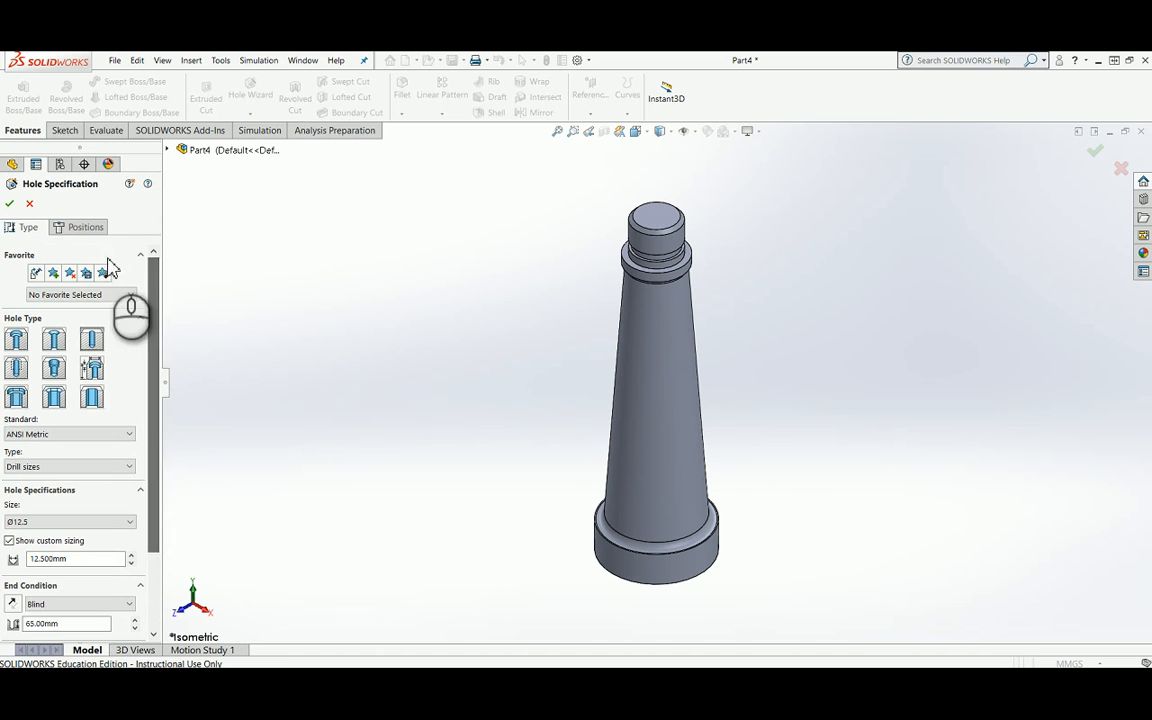
{"action": "left_click", "coordinate": [82, 229]}
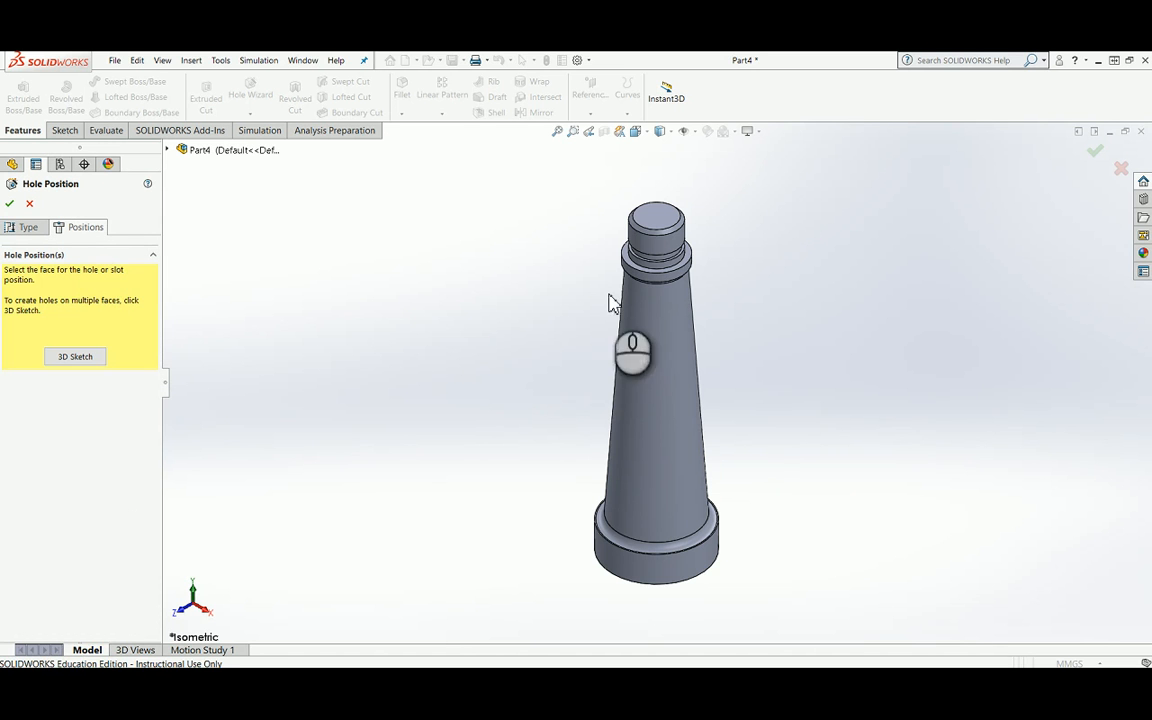
{"action": "left_click", "coordinate": [679, 224]}
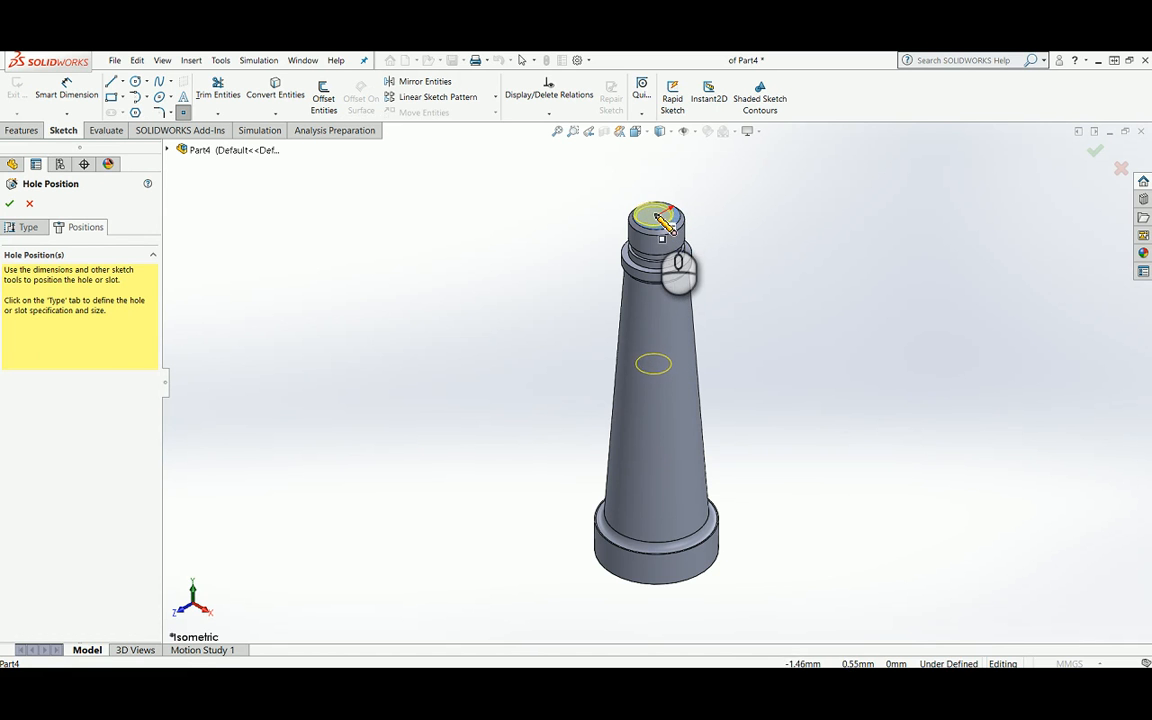
{"action": "left_click", "coordinate": [659, 217]}
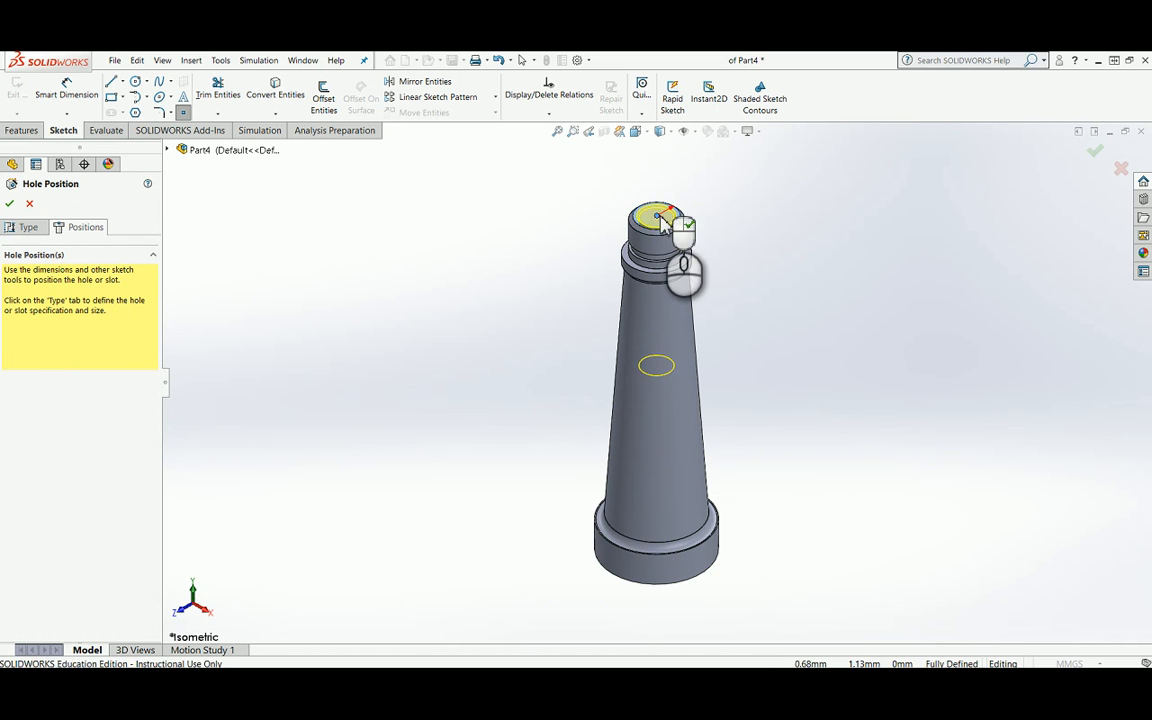
{"action": "right_click", "coordinate": [662, 218]}
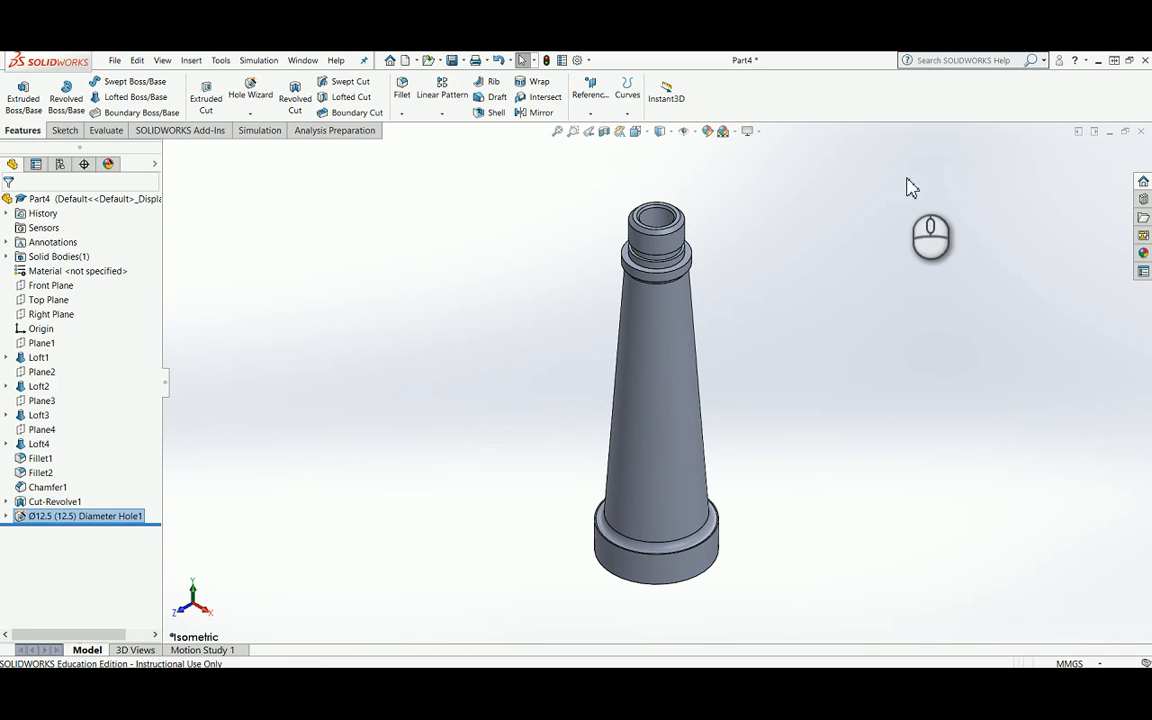
{"action": "left_click", "coordinate": [604, 133]}
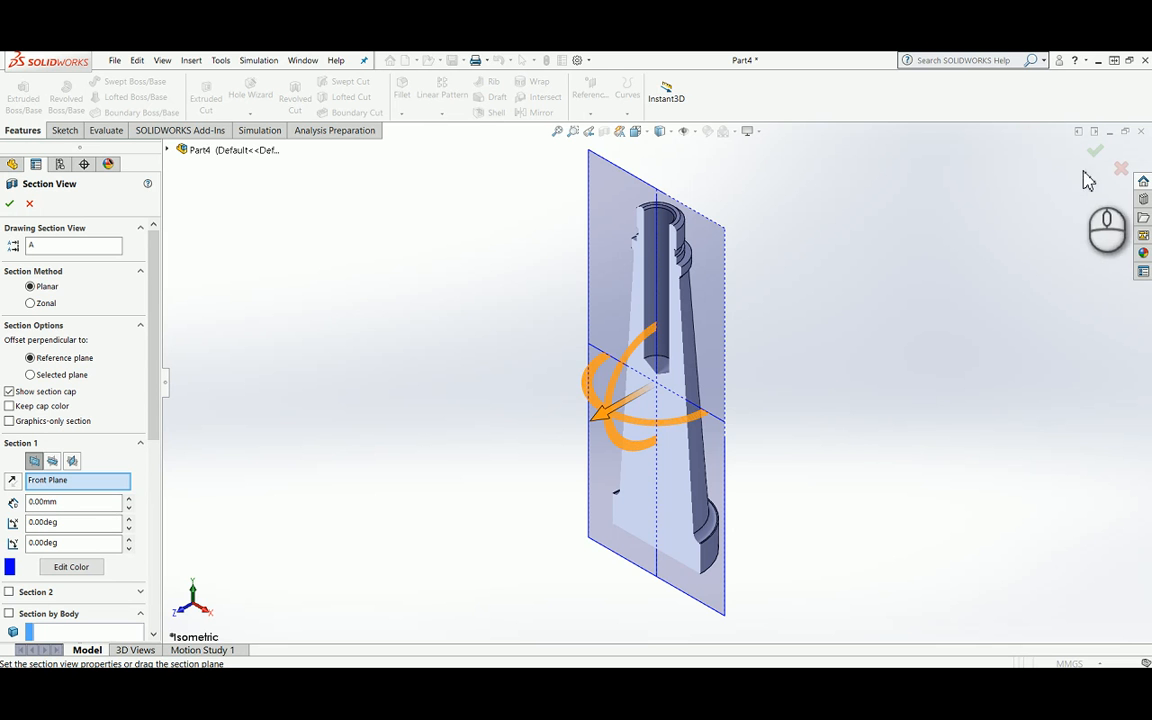
{"action": "left_click", "coordinate": [1121, 169]}
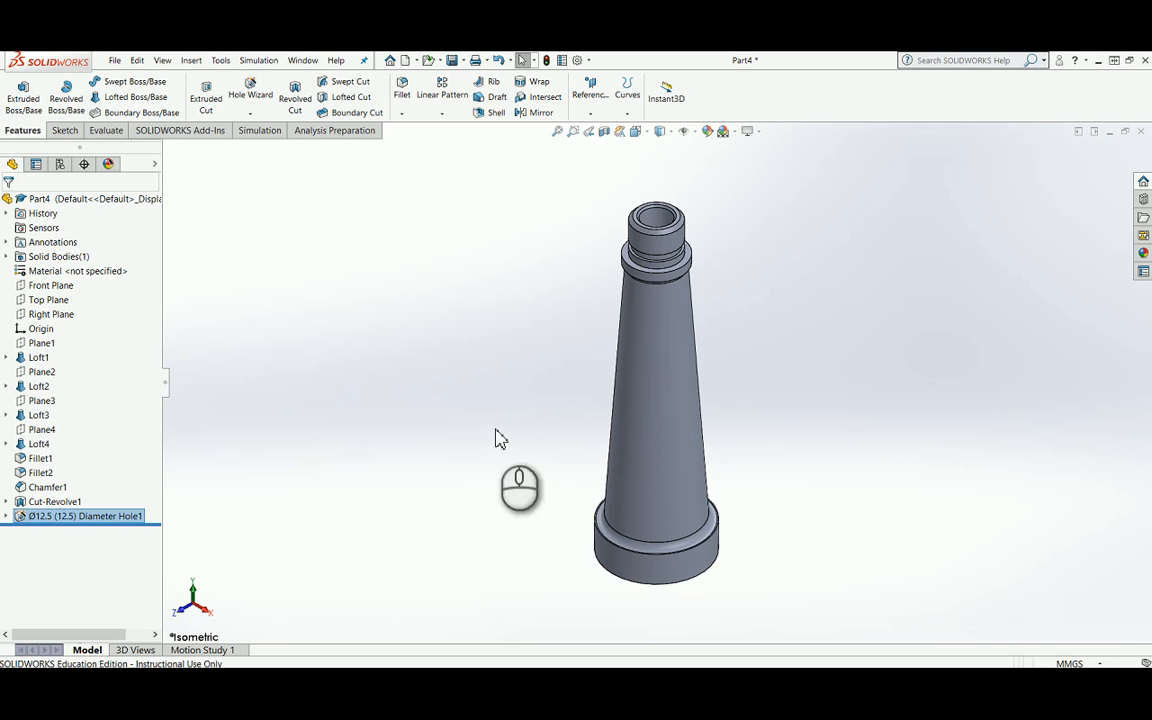
Step: Start a new Hole Wizard hole of the Straight Tap type, using Tapped hole with the ANSI Metric standard
{"action": "left_click", "coordinate": [250, 90]}
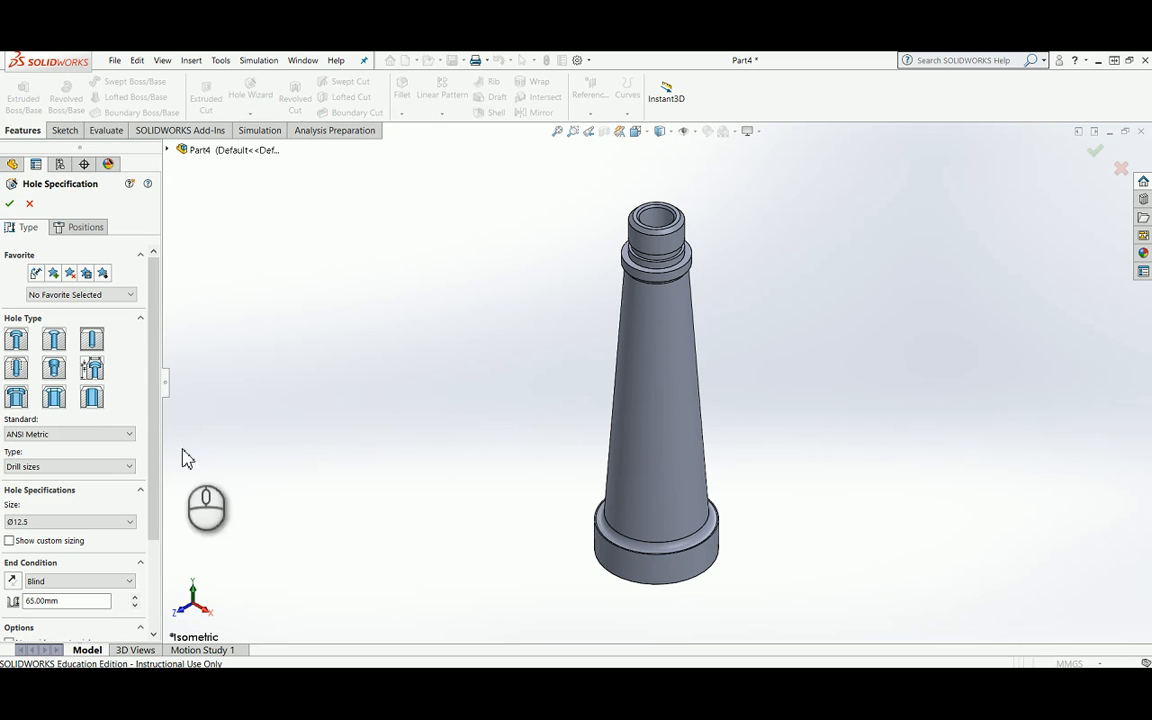
{"action": "left_click", "coordinate": [19, 370]}
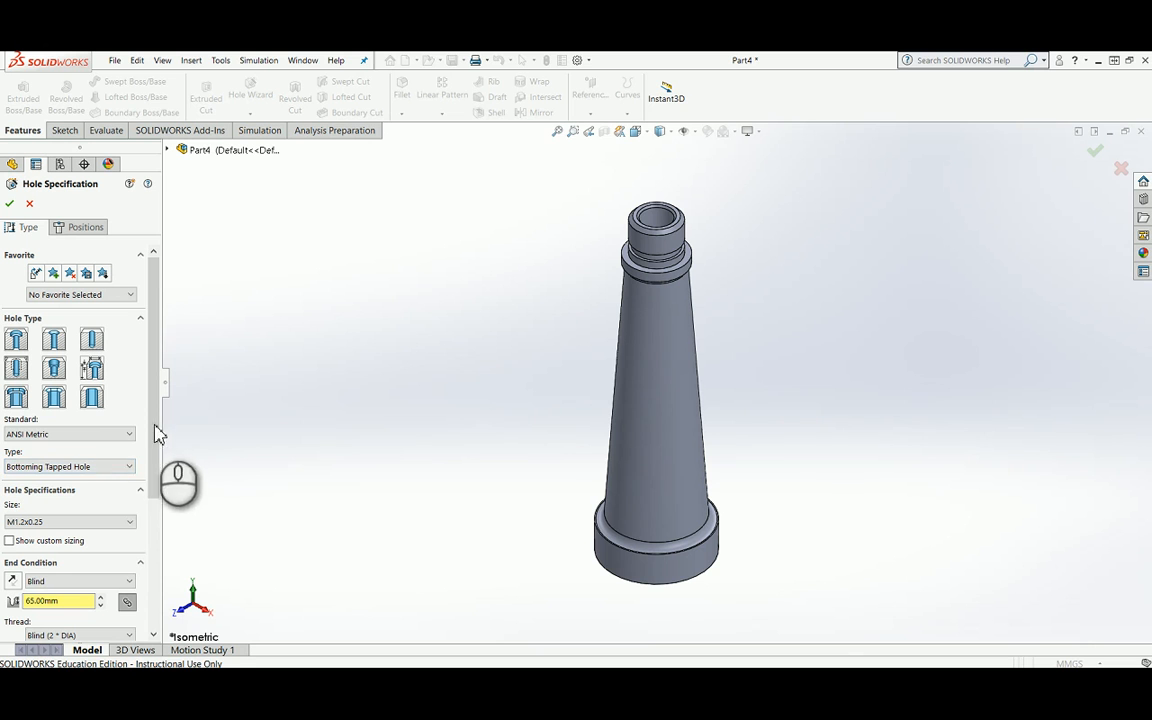
{"action": "left_click", "coordinate": [128, 466]}
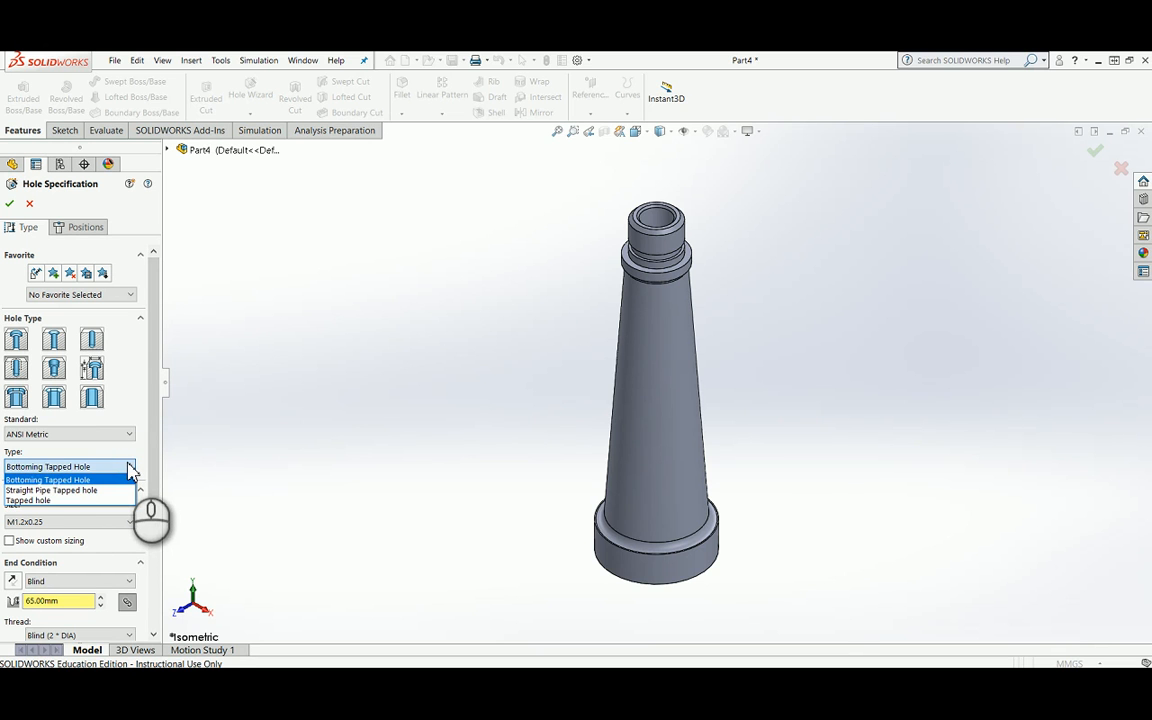
{"action": "left_click", "coordinate": [45, 501]}
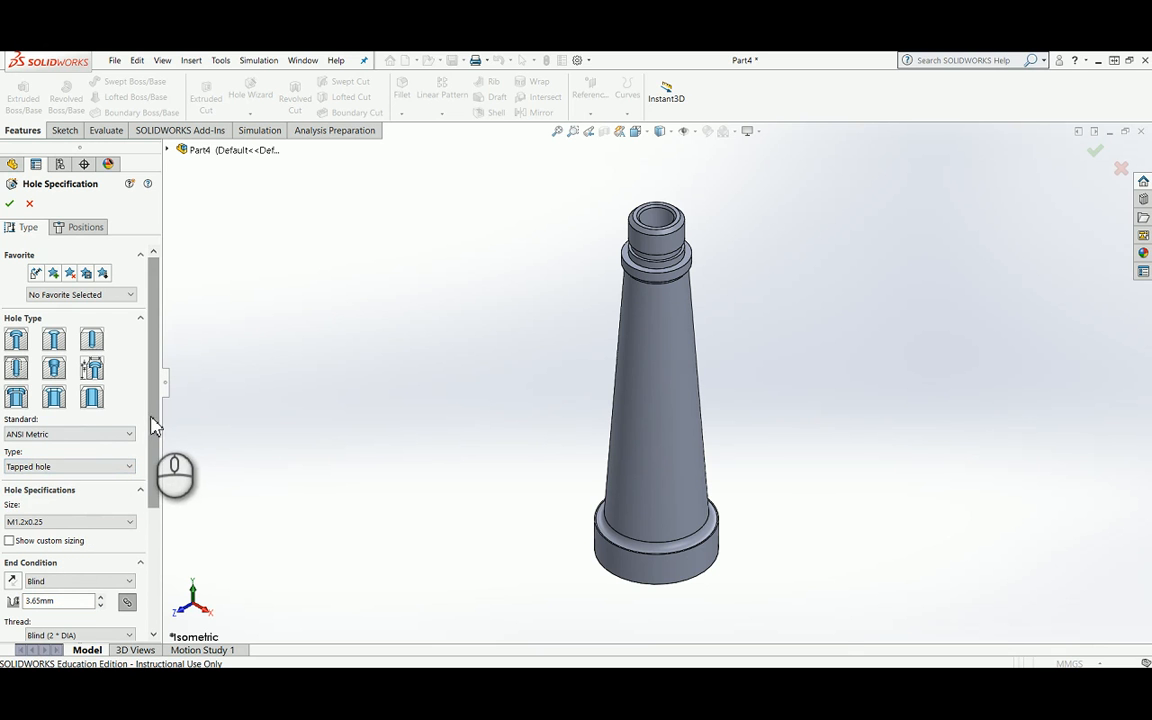
Step: Set the tapped hole's size to M6x1.0 and turn on custom sizing
{"action": "left_click_drag", "start_coordinate": [150, 425], "coordinate": [154, 540]}
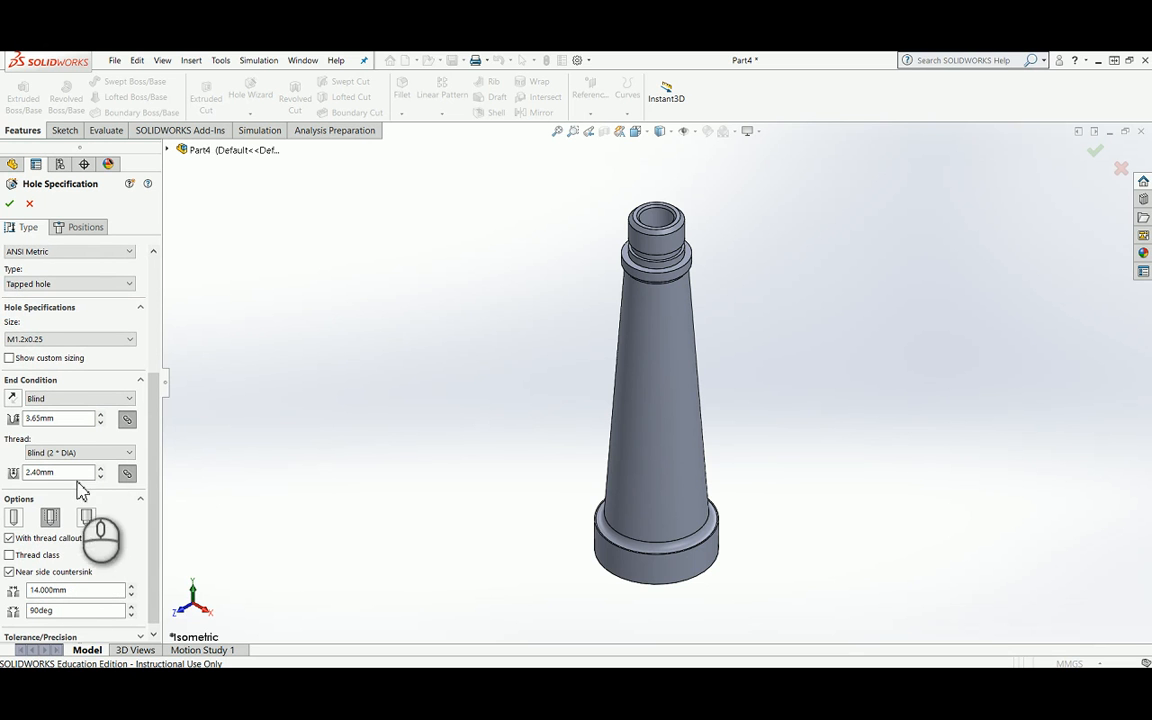
{"action": "left_click", "coordinate": [130, 340]}
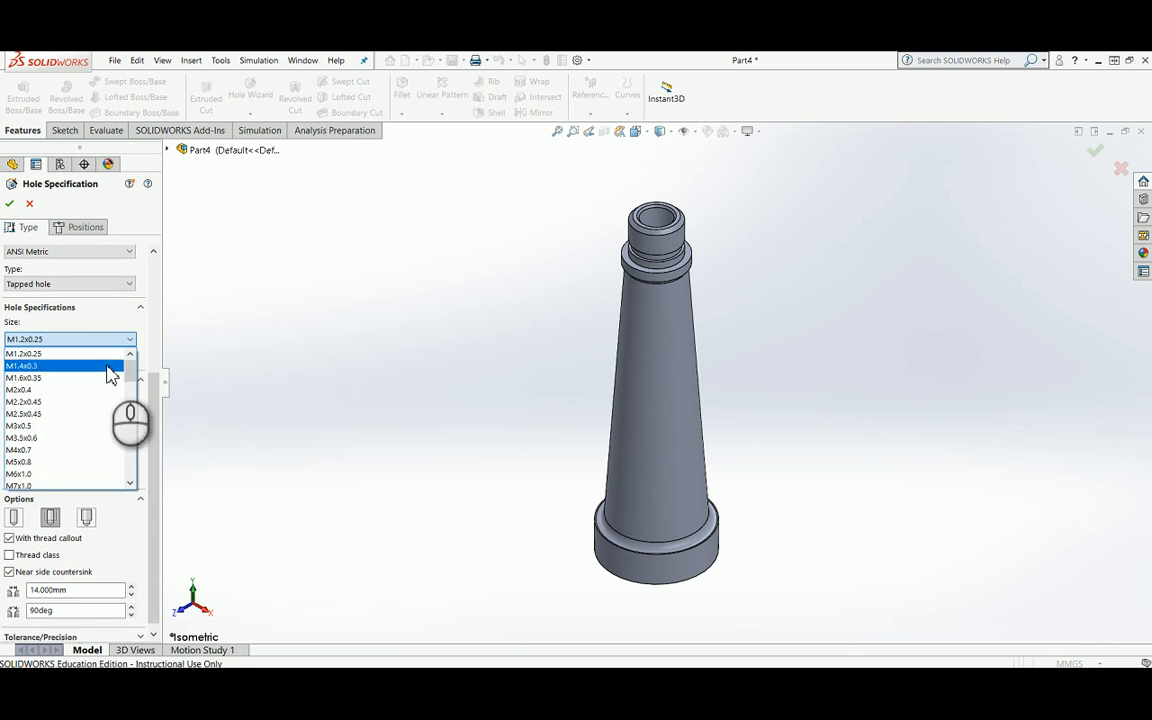
{"action": "scroll", "coordinate": [22, 476], "scroll_direction": "down", "scroll_amount": 2}
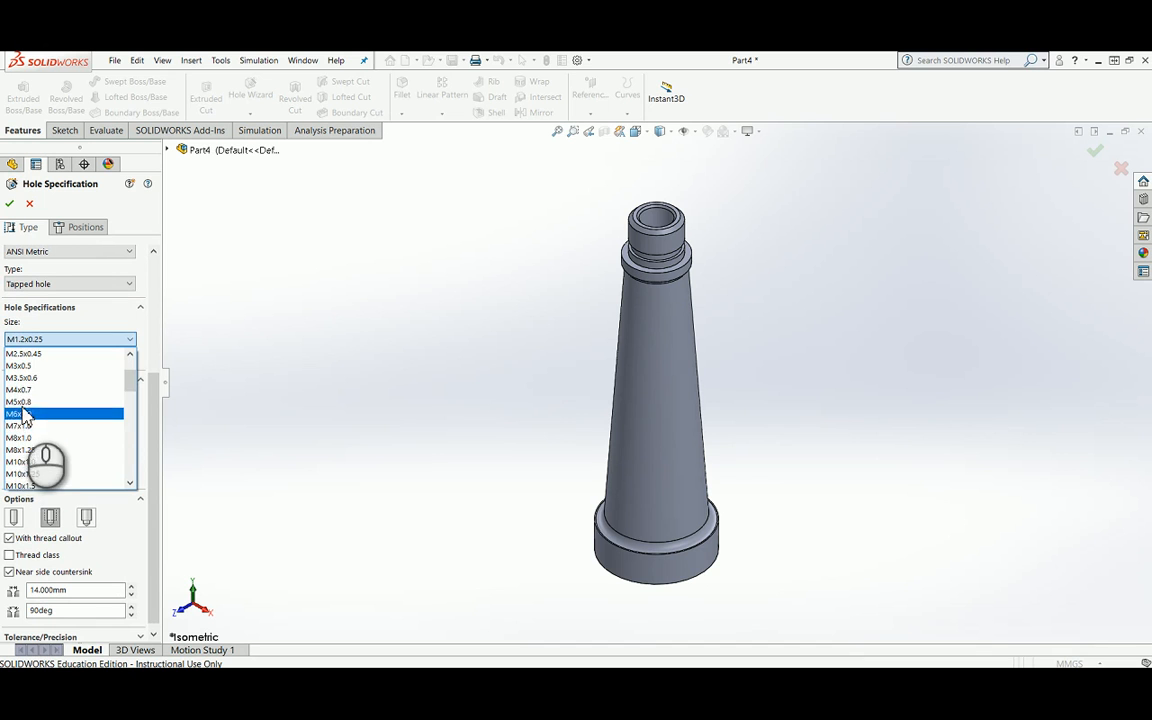
{"action": "left_click", "coordinate": [19, 414]}
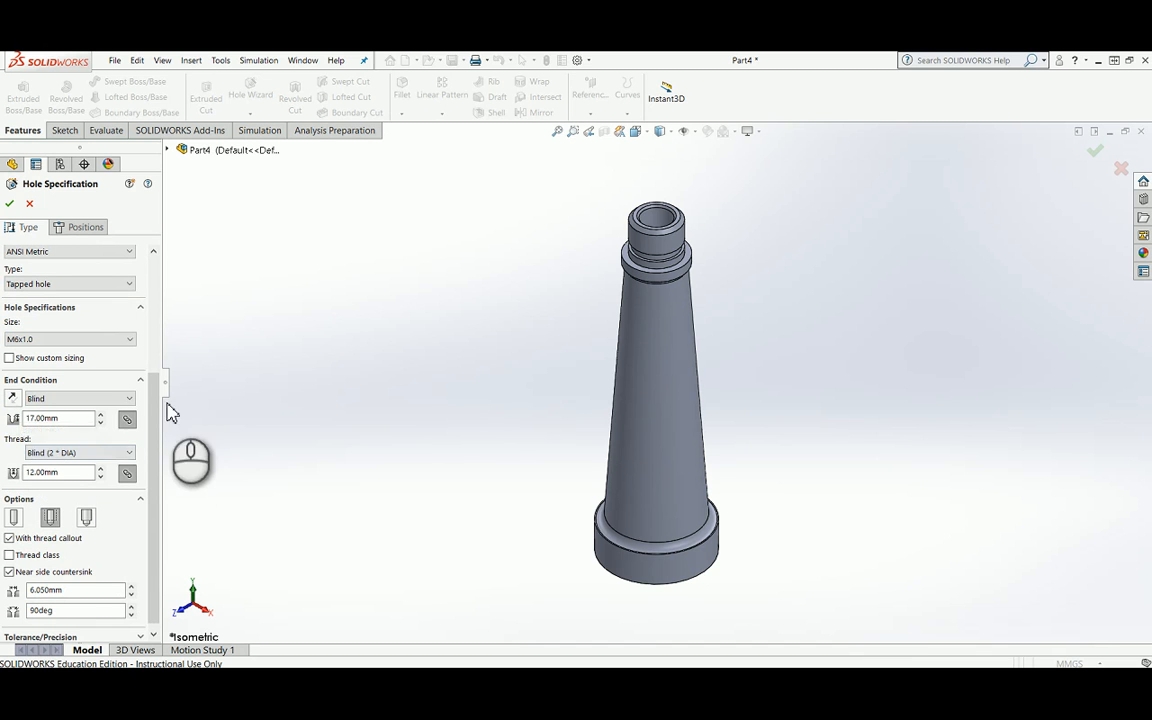
{"action": "left_click", "coordinate": [9, 358]}
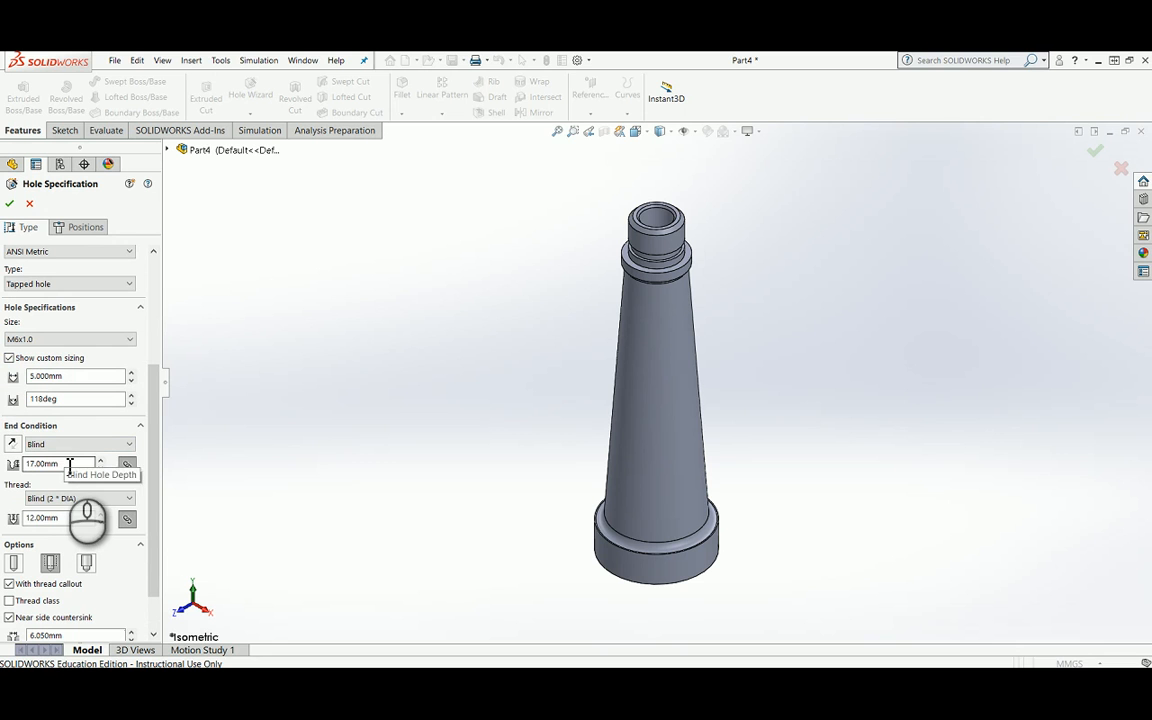
Step: Set the tapped hole's blind depth to 25 mm and its thread depth to 15 mm
{"action": "double_click", "coordinate": [69, 465]}
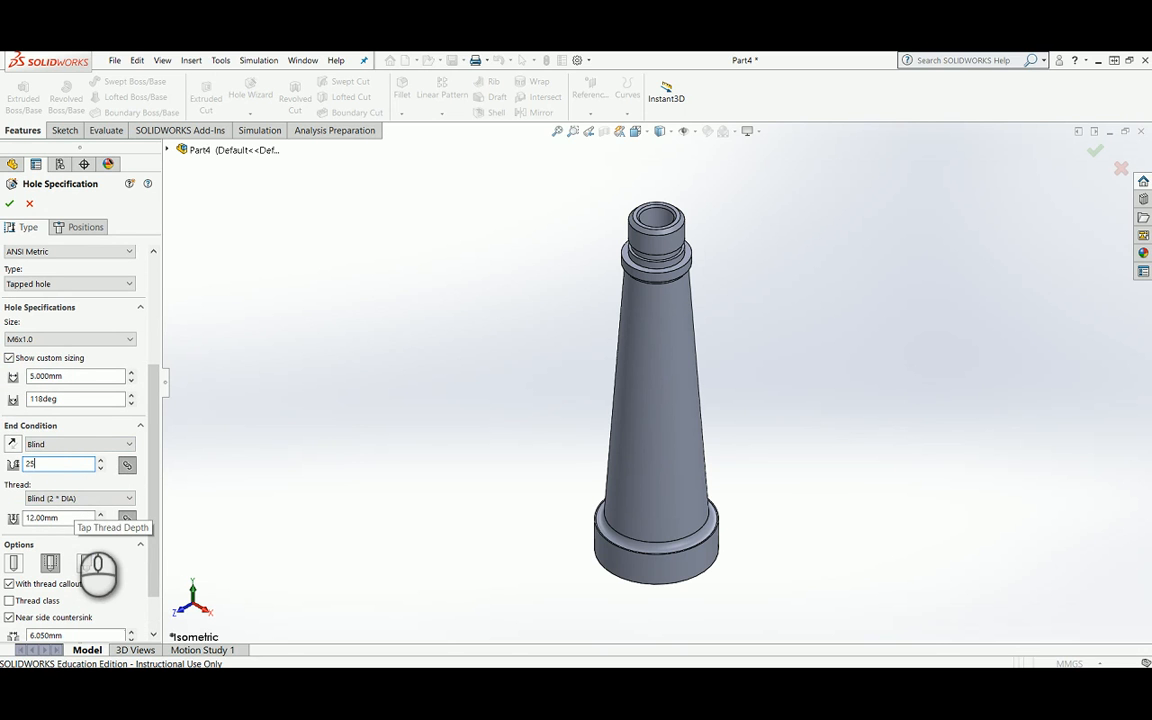
{"action": "left_click", "coordinate": [75, 519]}
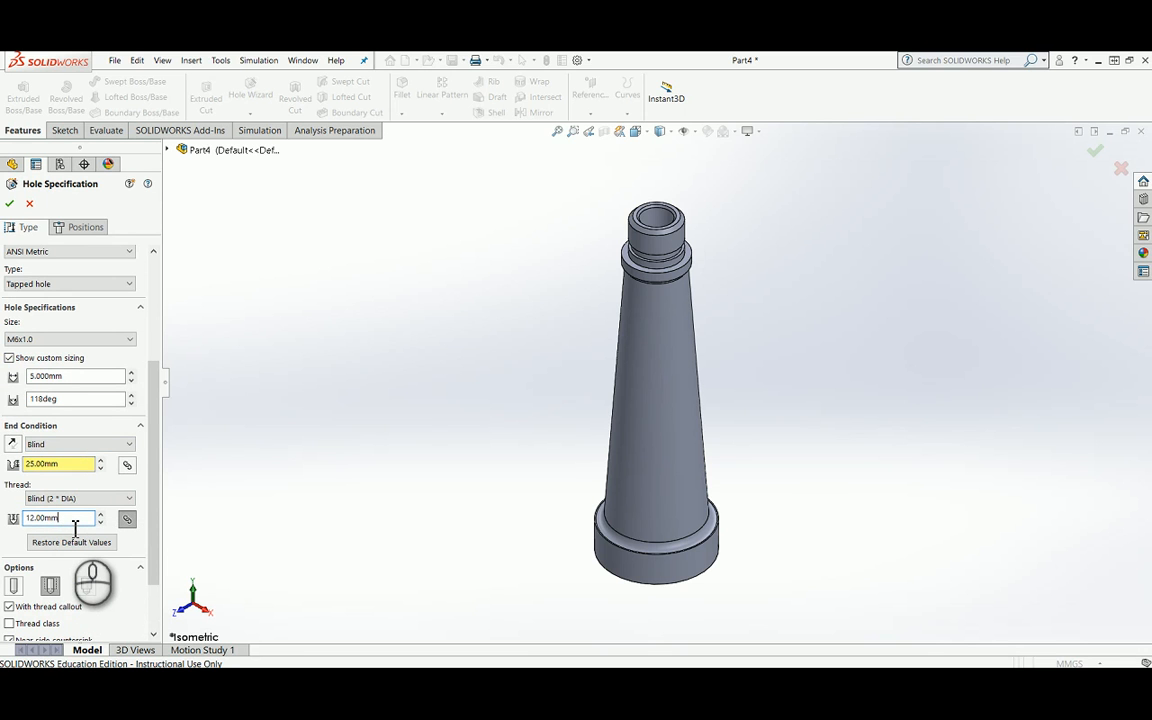
{"action": "left_click_drag", "start_coordinate": [75, 527], "coordinate": [25, 533]}
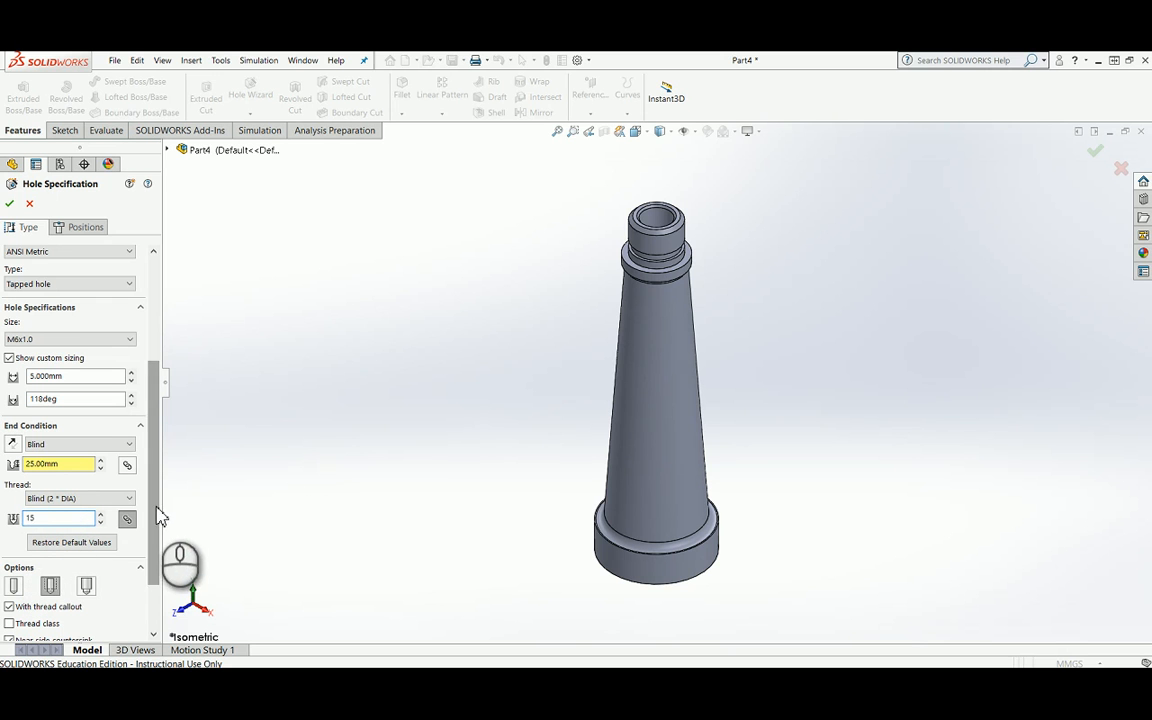
Step: Set the tapped hole's near side countersink diameter to 7 mm
{"action": "left_click_drag", "start_coordinate": [156, 514], "coordinate": [172, 568]}
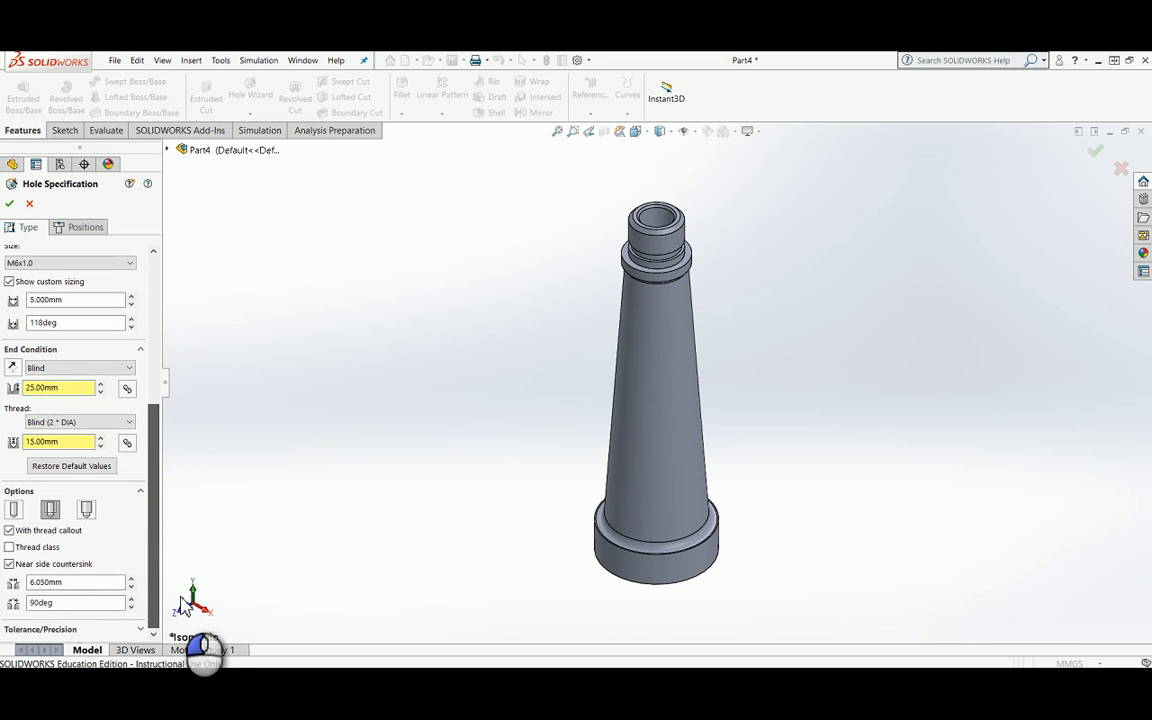
{"action": "double_click", "coordinate": [78, 583]}
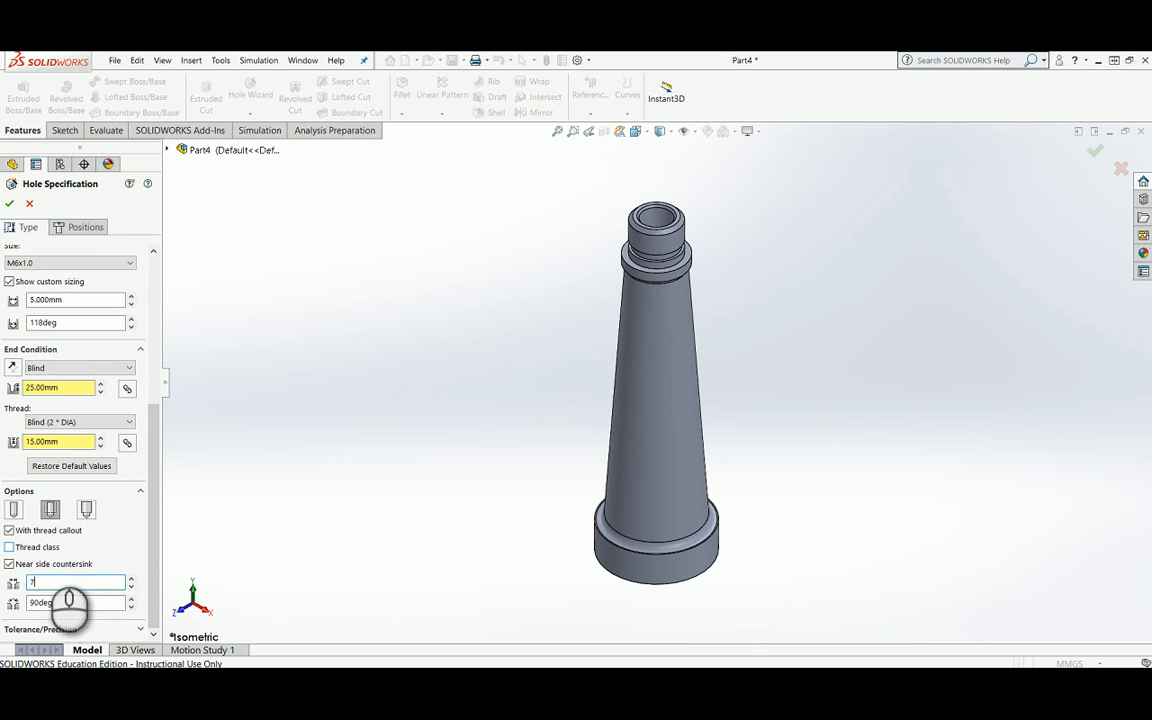
{"action": "left_click", "coordinate": [151, 563]}
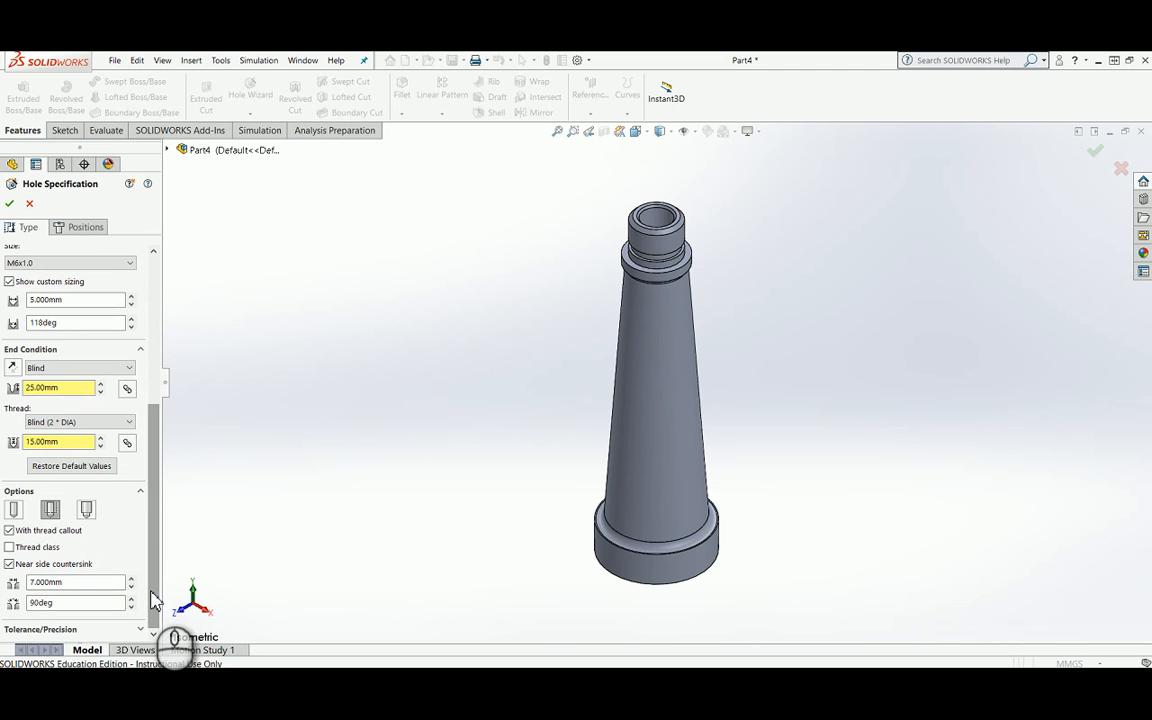
{"action": "left_click", "coordinate": [10, 547]}
{"action": "left_click", "coordinate": [131, 549]}
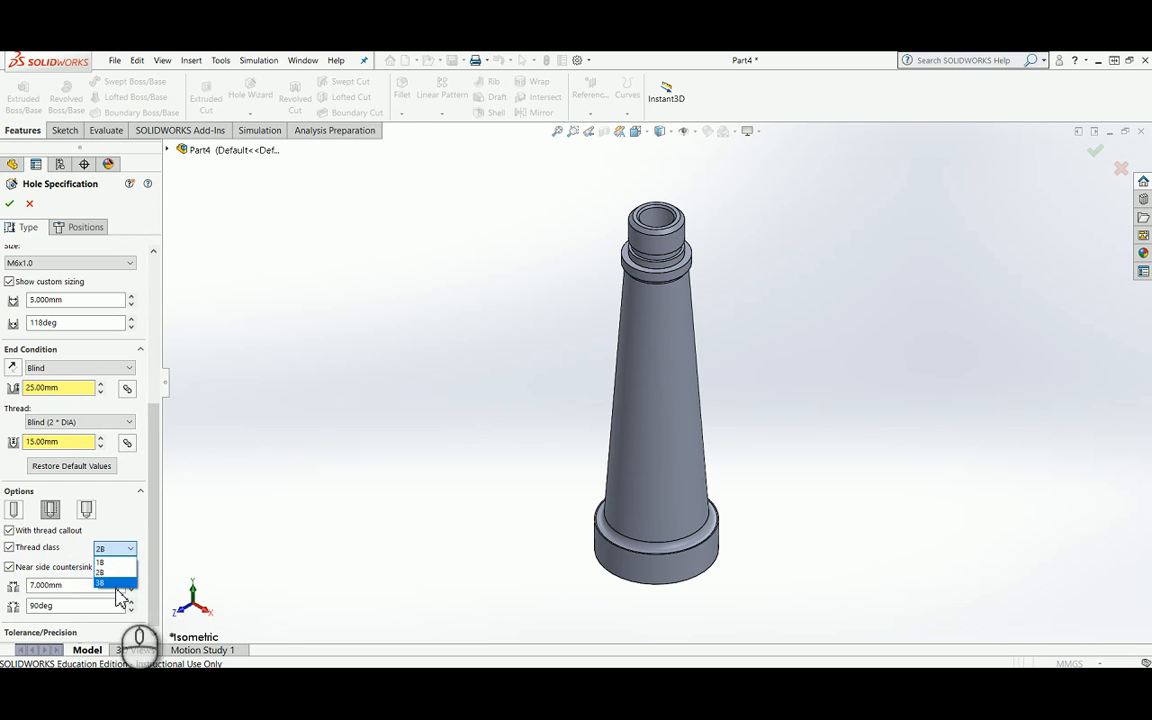
{"action": "left_click", "coordinate": [121, 521]}
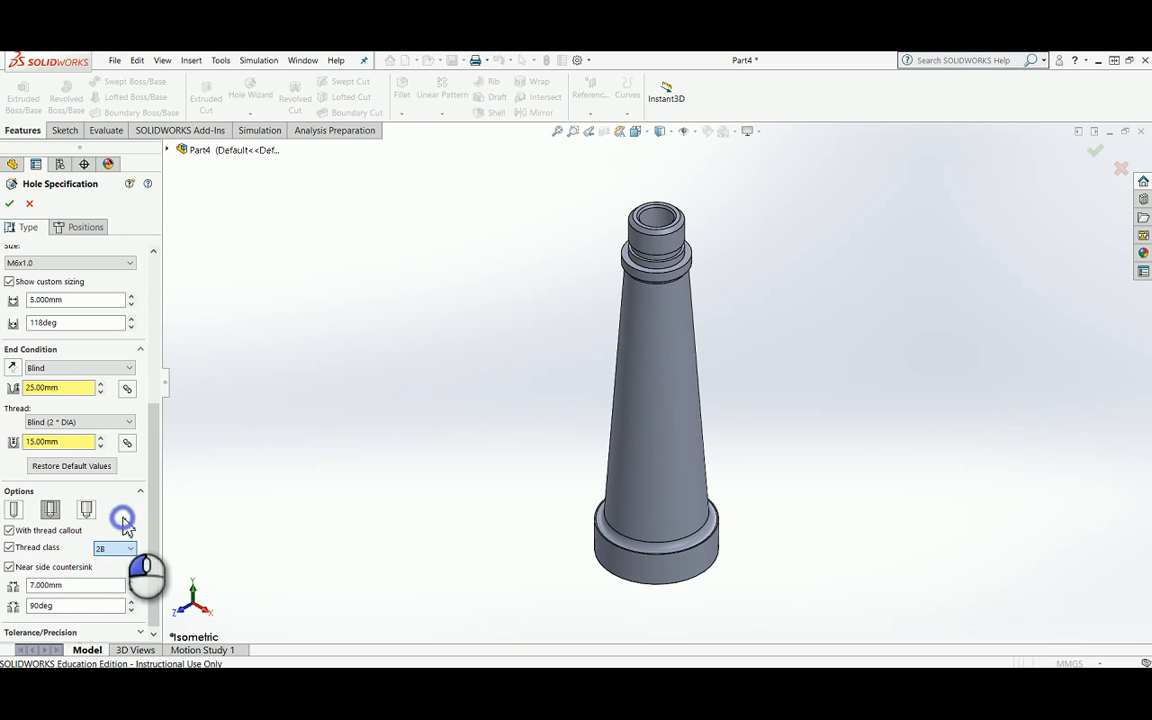
{"action": "left_click", "coordinate": [8, 548]}
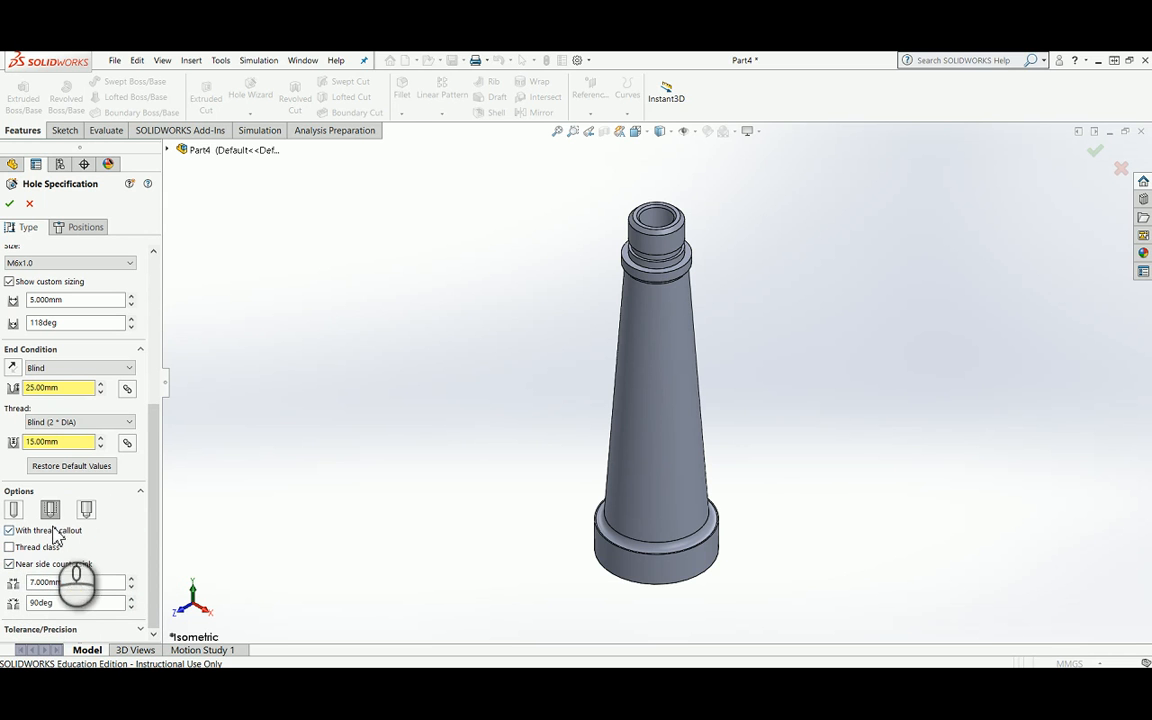
Step: Place the tapped hole at the centre of the base's flat bottom face and finish the hole
{"action": "left_click", "coordinate": [141, 630]}
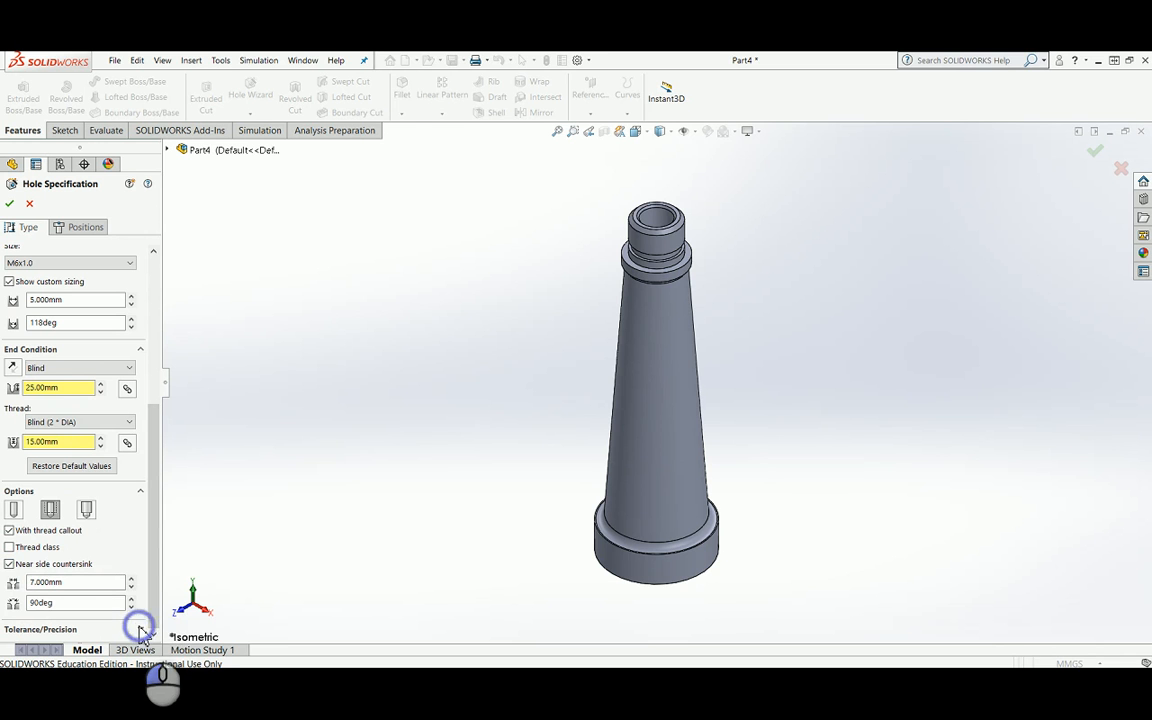
{"action": "left_click_drag", "start_coordinate": [152, 533], "coordinate": [204, 231]}
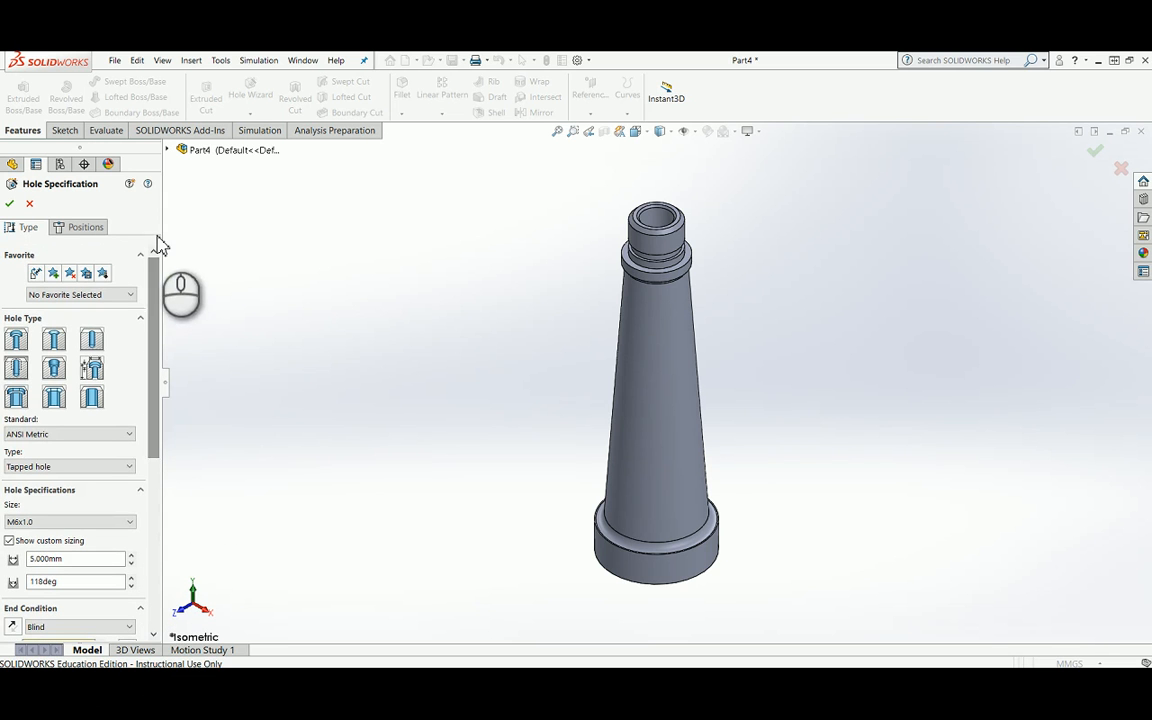
{"action": "left_click", "coordinate": [98, 230]}
{"action": "scroll", "coordinate": [530, 519], "scroll_direction": "down", "scroll_amount": 2}
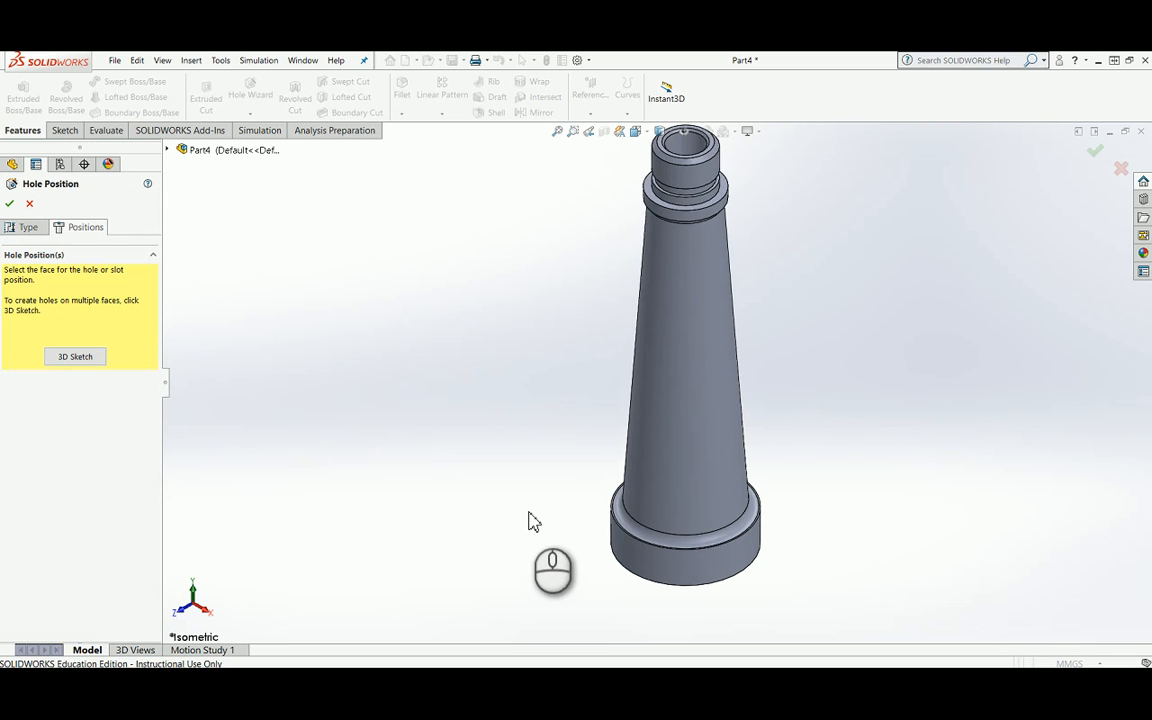
{"action": "middle_click_drag", "start_coordinate": [537, 532], "coordinate": [730, 473]}
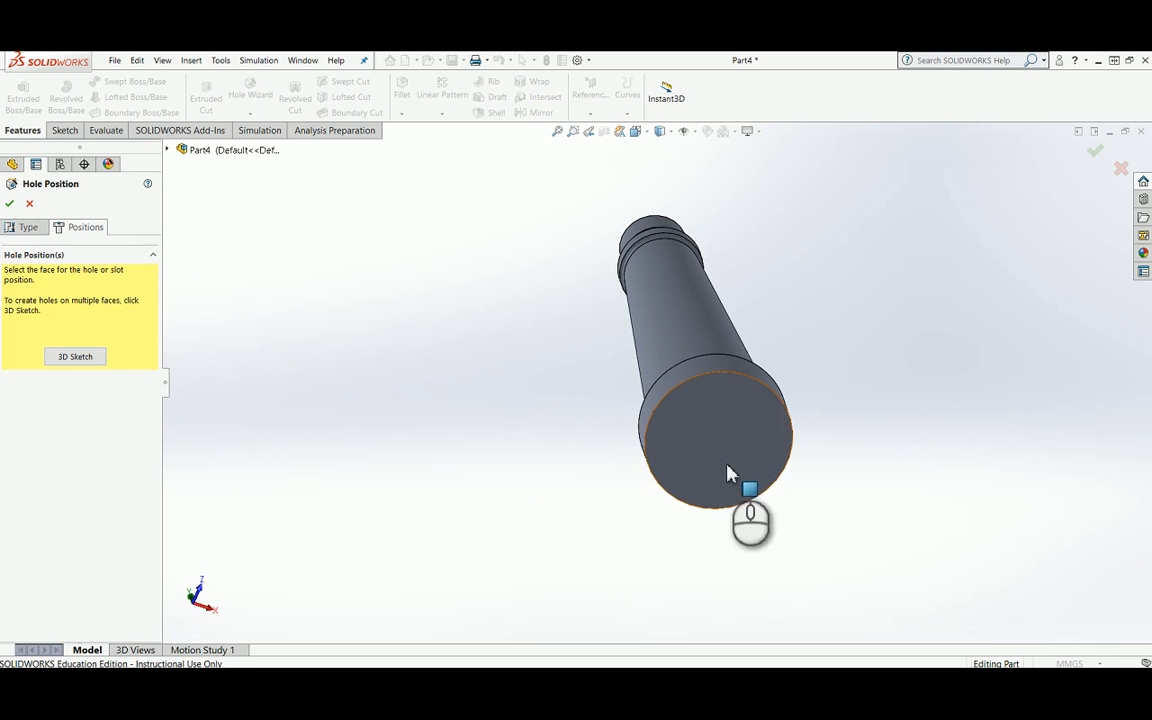
{"action": "left_click", "coordinate": [762, 399]}
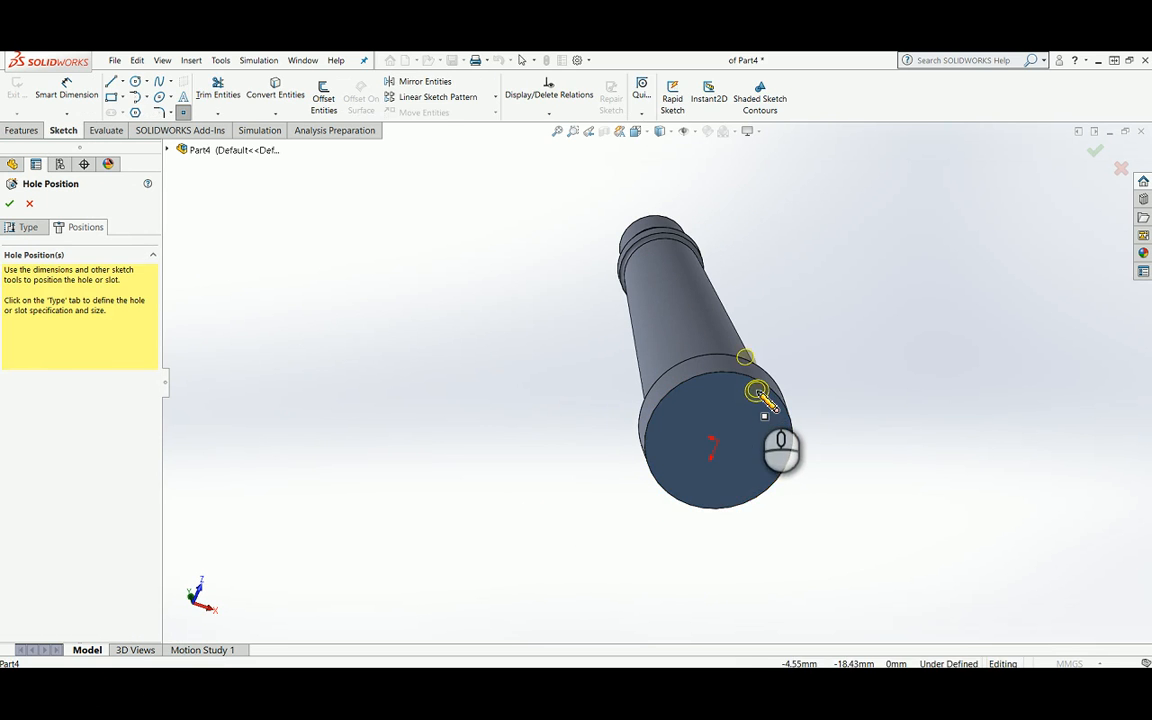
{"action": "left_click", "coordinate": [718, 441]}
{"action": "right_click", "coordinate": [719, 446]}
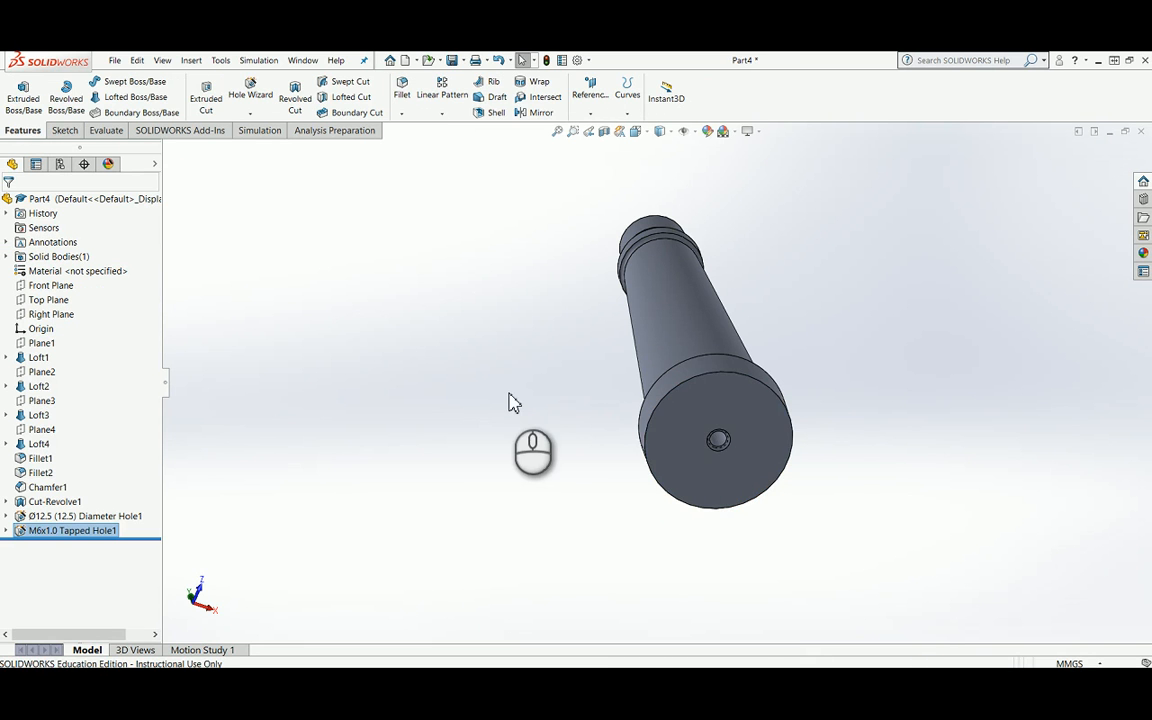
Step: Show the part in front view with a planar section along the Front Plane to examine both holes
{"action": "key", "text": "space"}
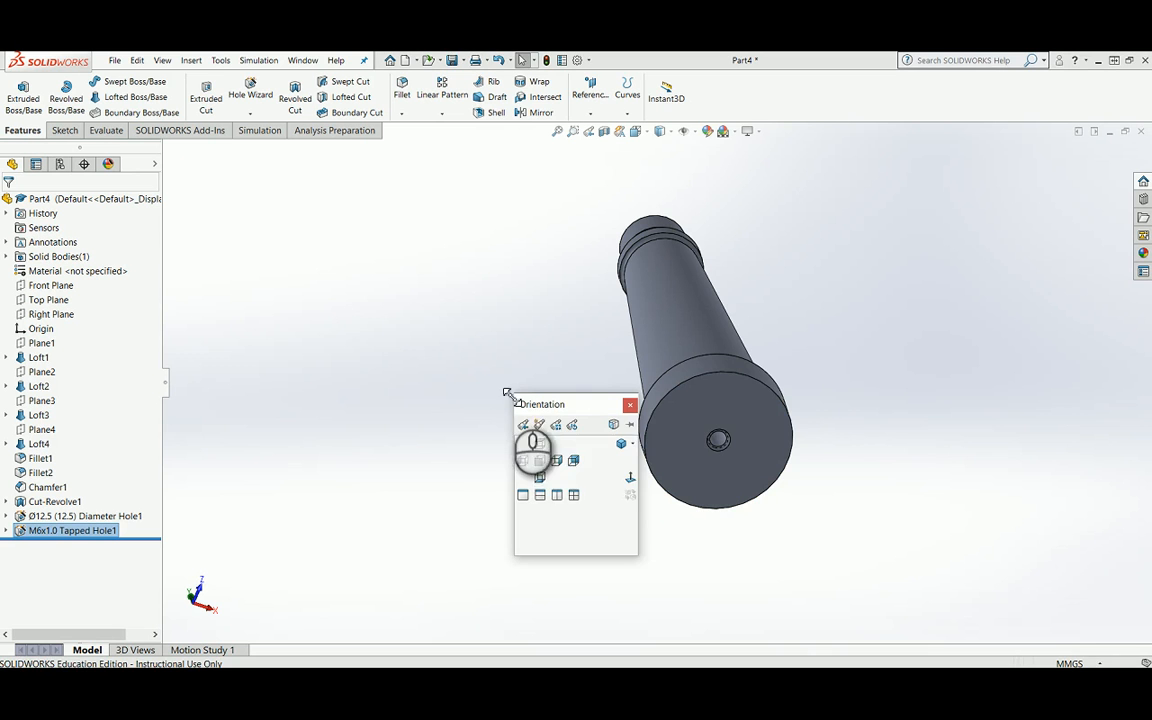
{"action": "left_click", "coordinate": [545, 465]}
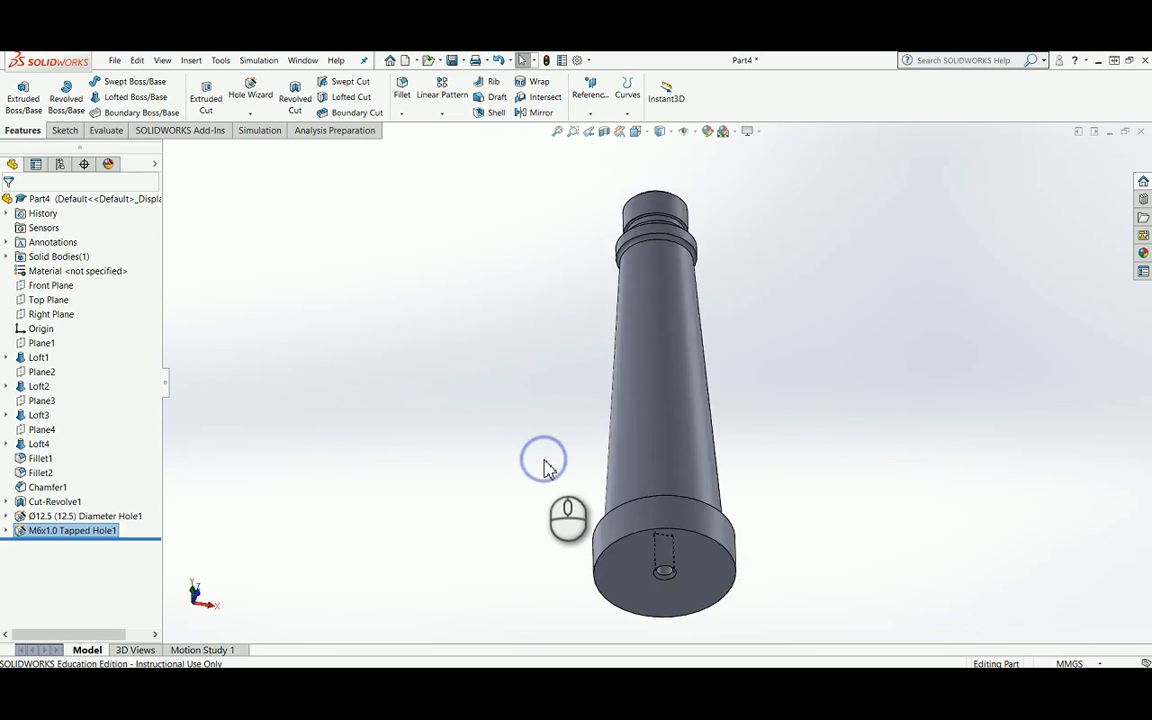
{"action": "left_click", "coordinate": [604, 131]}
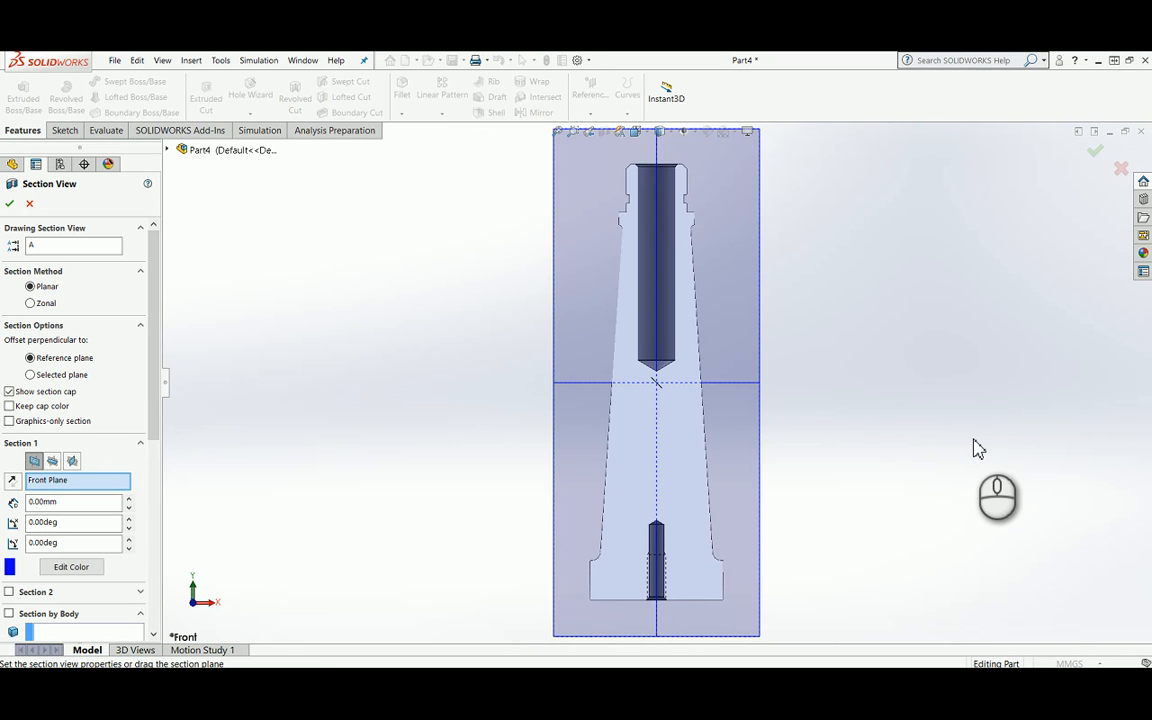
{"action": "left_click", "coordinate": [1095, 150]}
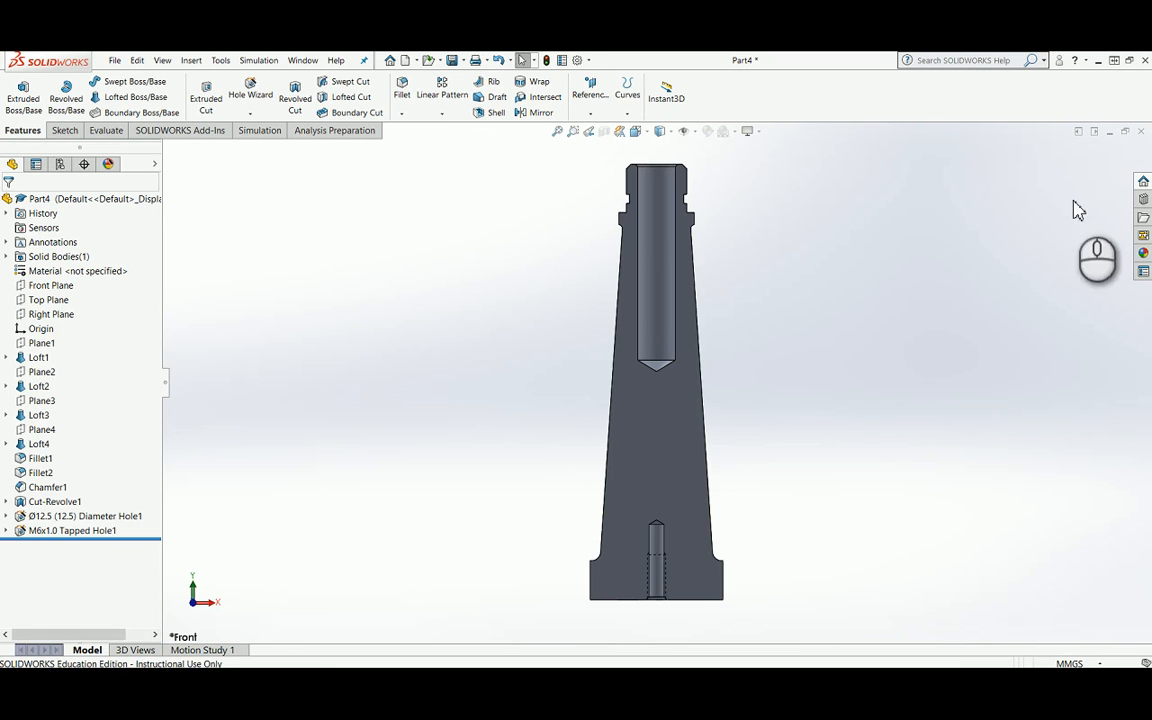
Step: Turn off the section view and return the part to the isometric orientation
{"action": "left_click", "coordinate": [604, 133]}
{"action": "key", "text": "space"}
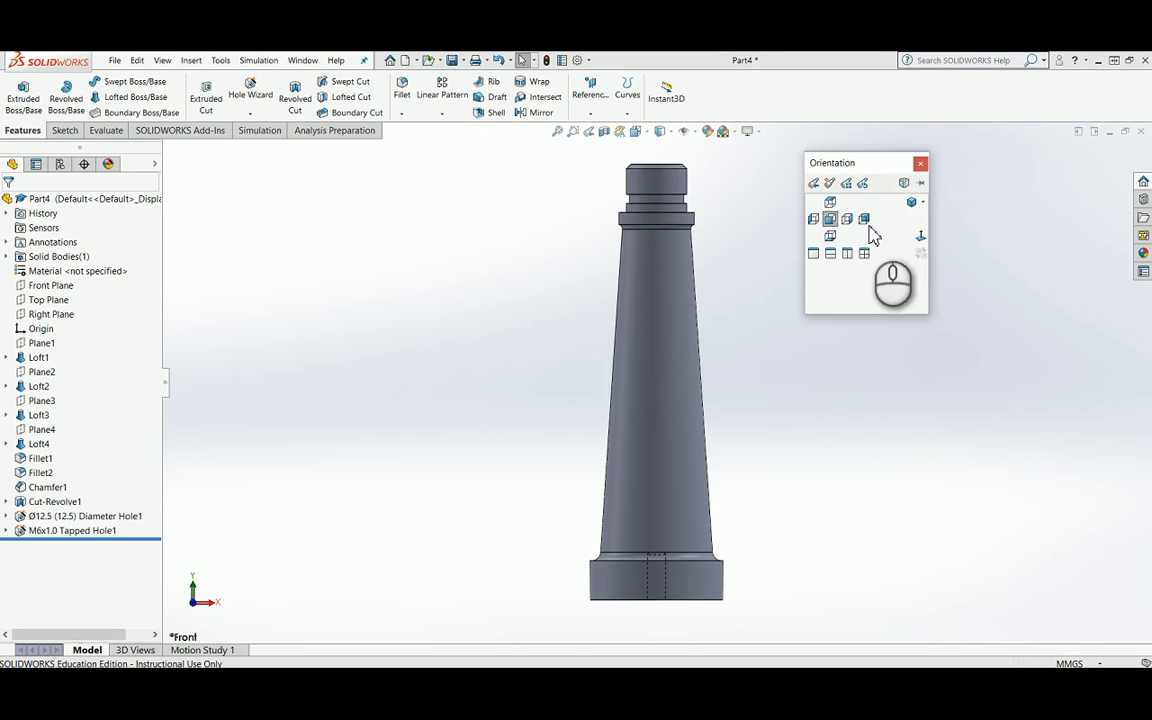
{"action": "left_click", "coordinate": [907, 208]}
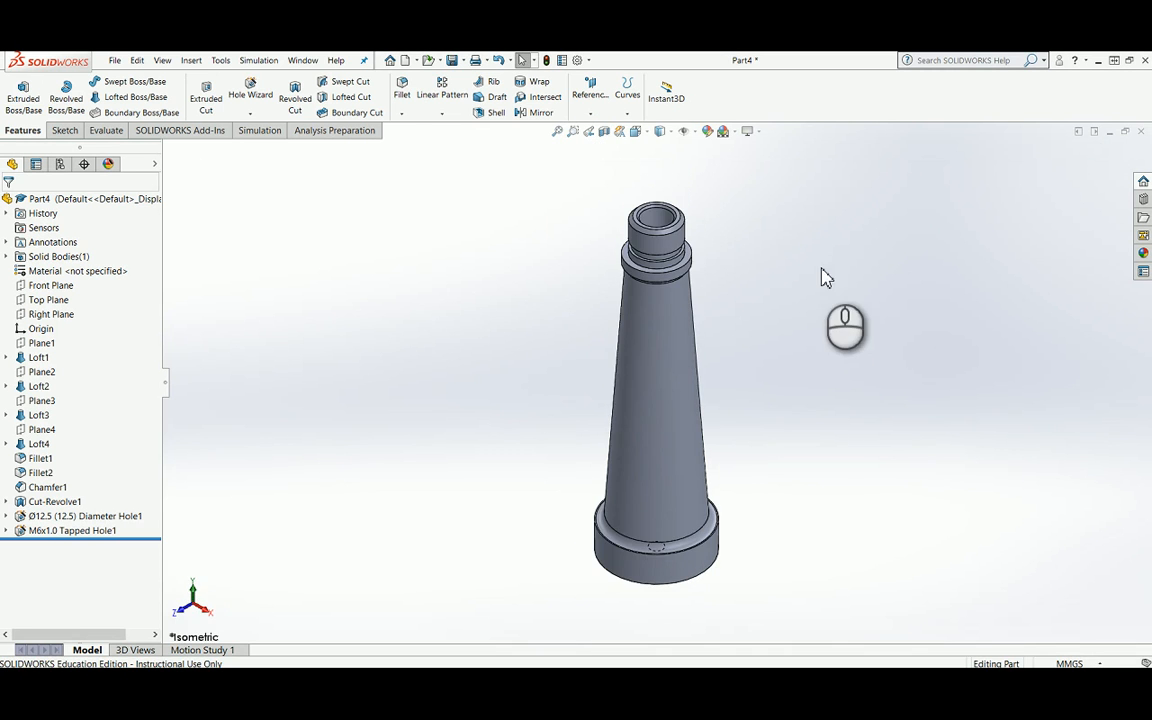